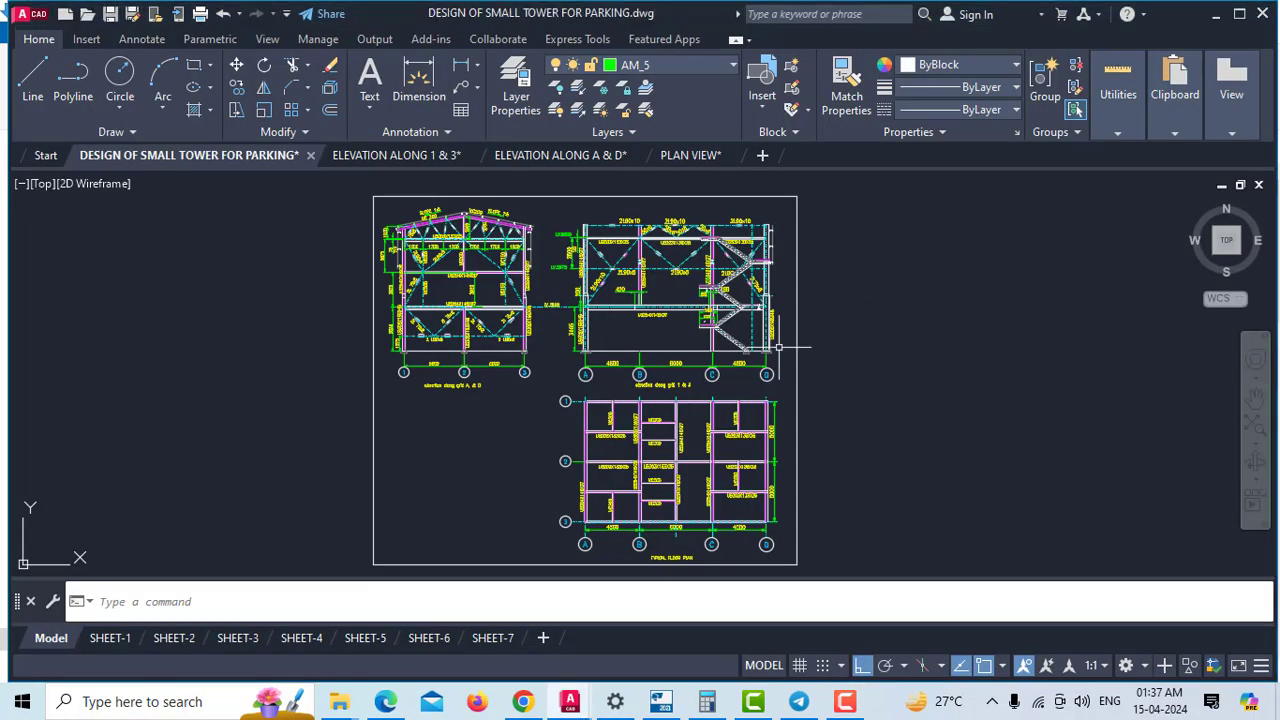
- Examine the two elevations and the typical floor plan in the combined drawing of the small parking tower
{"action": "middle_click_drag", "start_coordinate": [680, 364], "coordinate": [692, 380]}
{"action": "scroll", "coordinate": [556, 420], "scroll_direction": "up", "scroll_amount": 4}
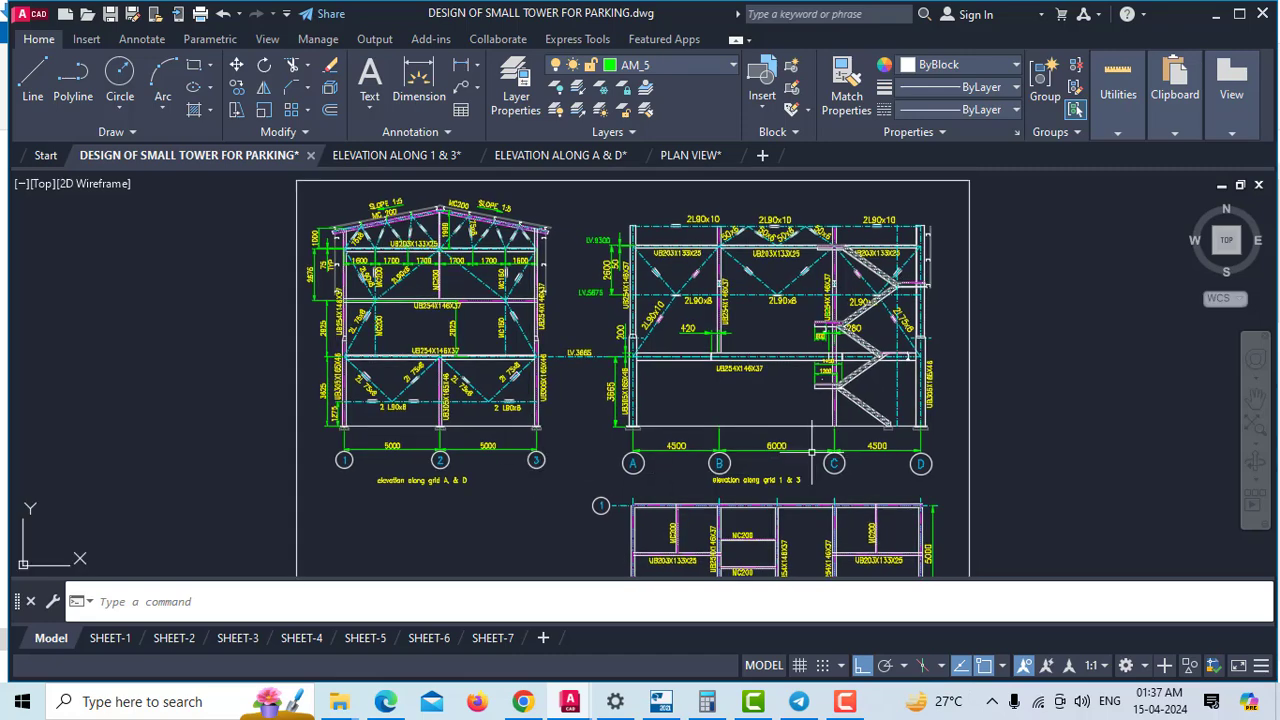
{"action": "mouse_move", "coordinate": [747, 474]}
{"action": "middle_mouse_down"}
{"action": "mouse_move", "coordinate": [747, 494]}
{"action": "mouse_move", "coordinate": [700, 284]}
{"action": "middle_mouse_up"}
{"action": "middle_click_drag", "start_coordinate": [791, 346], "coordinate": [792, 341]}
{"action": "middle_click_drag", "start_coordinate": [823, 402], "coordinate": [845, 423]}
{"action": "middle_click_drag", "start_coordinate": [752, 240], "coordinate": [737, 337]}
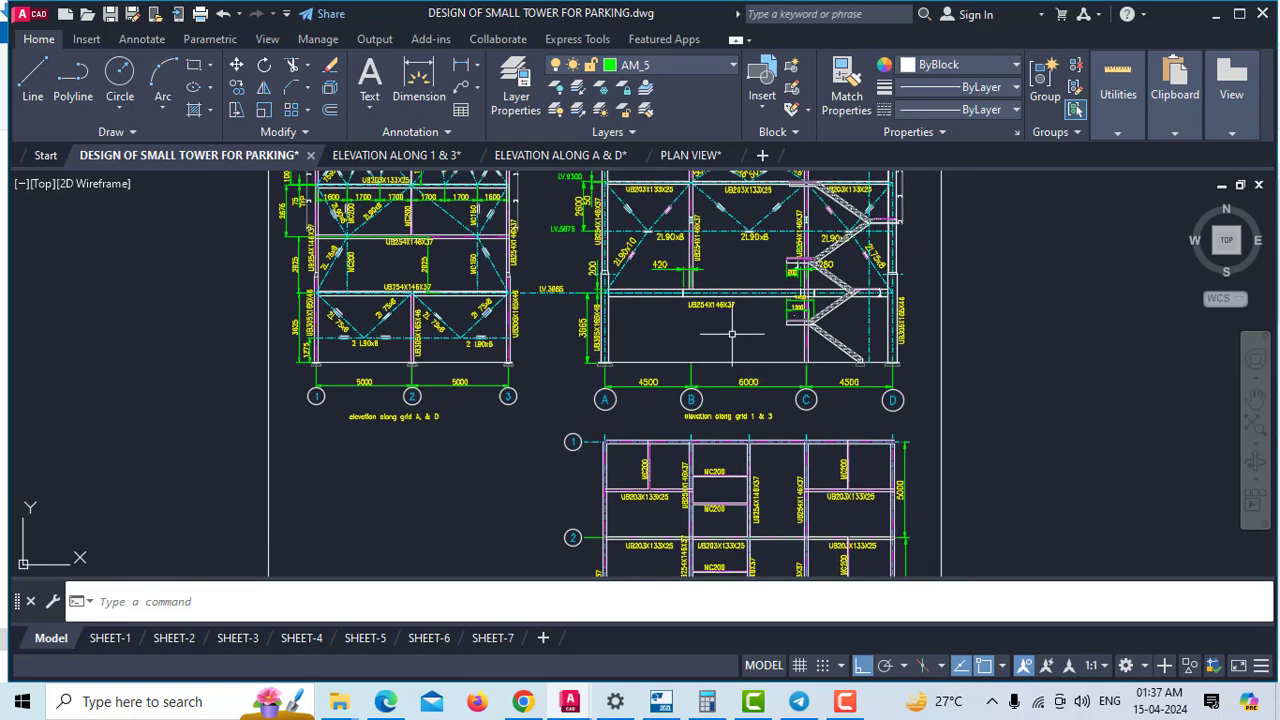
{"action": "scroll", "coordinate": [737, 337], "scroll_direction": "down", "scroll_amount": 2}
{"action": "middle_click_drag", "start_coordinate": [939, 357], "coordinate": [933, 358]}
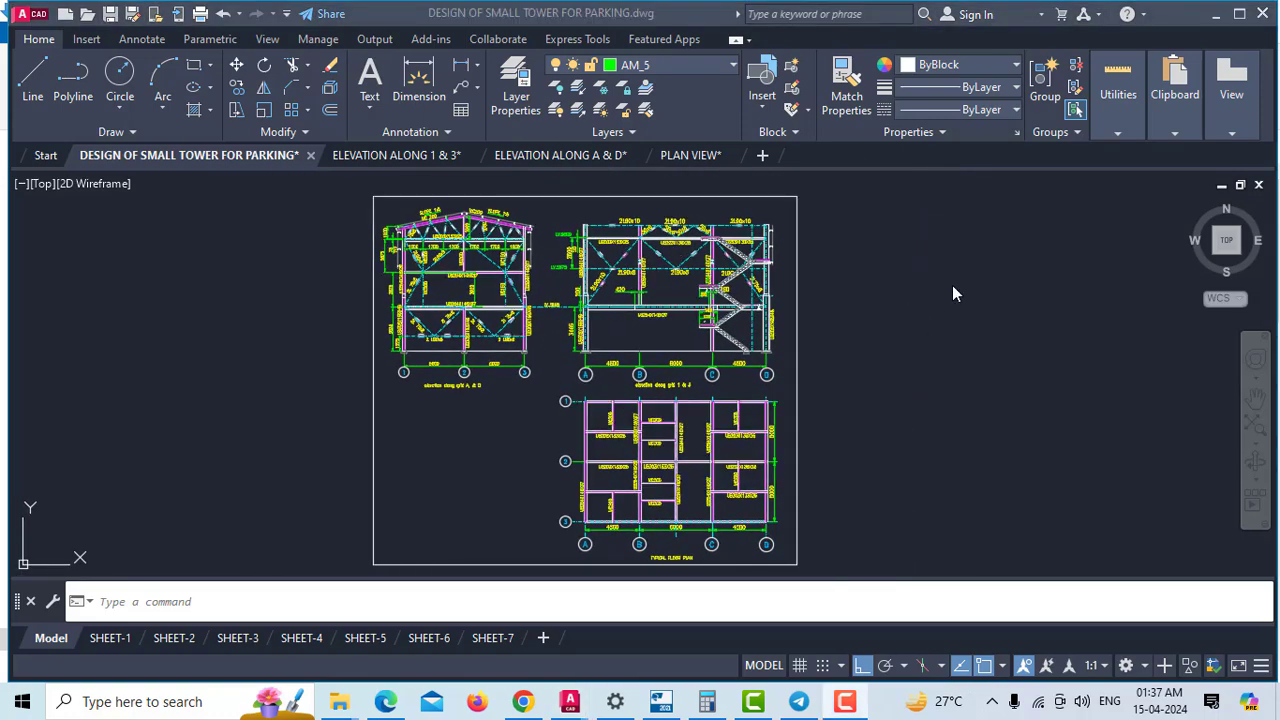
{"action": "left_click", "coordinate": [831, 334]}
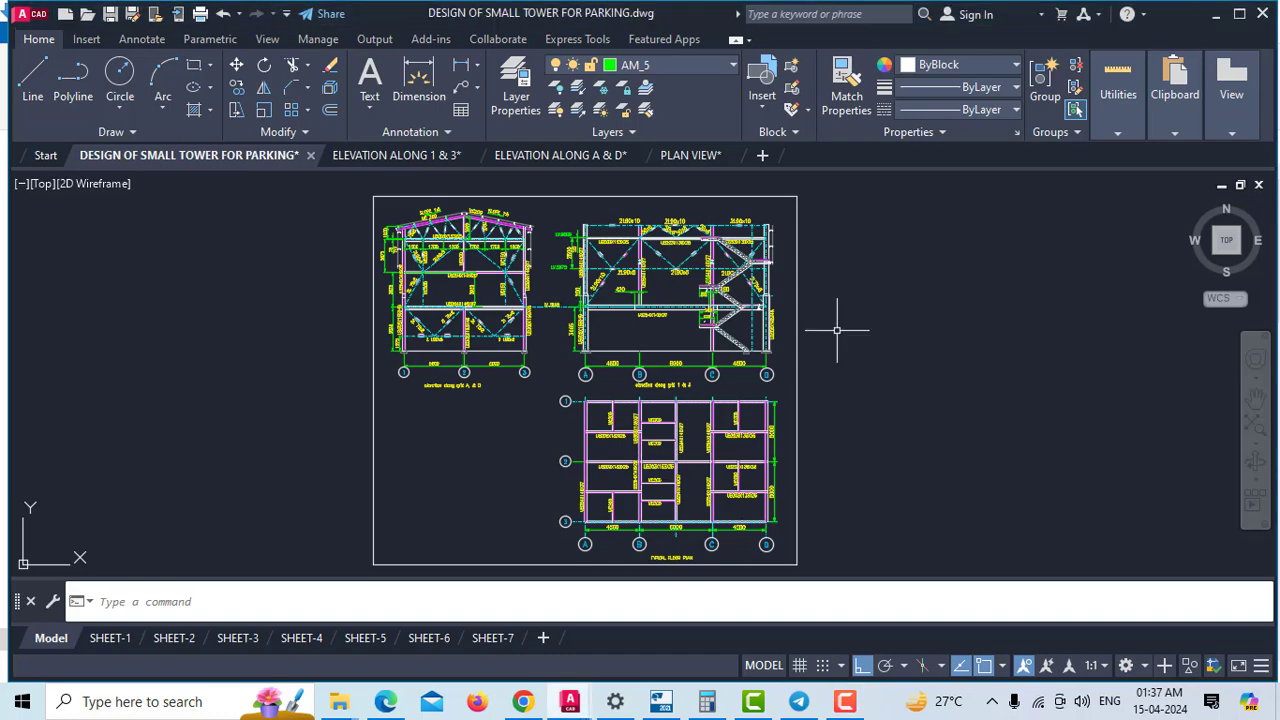
{"action": "scroll", "coordinate": [451, 345], "scroll_direction": "up", "scroll_amount": 2}
{"action": "middle_click_drag", "start_coordinate": [602, 376], "coordinate": [556, 421]}
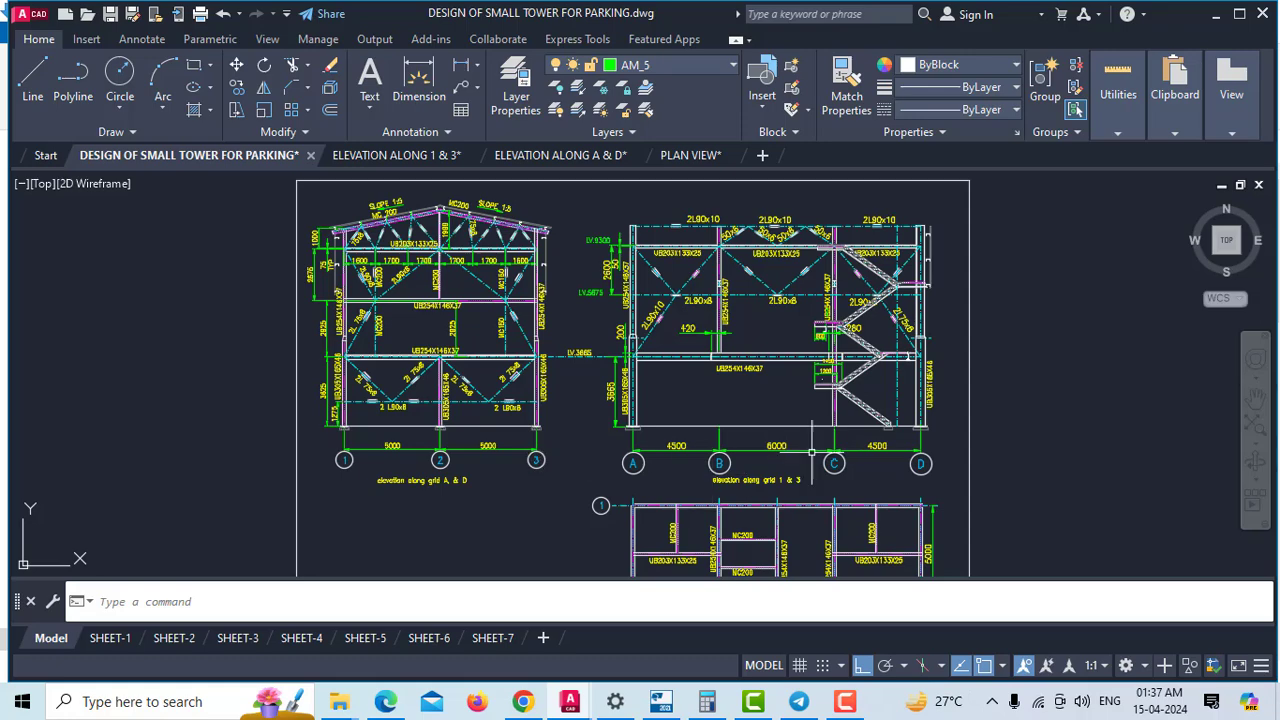
{"action": "mouse_move", "coordinate": [747, 477]}
{"action": "middle_mouse_down"}
{"action": "mouse_move", "coordinate": [743, 389]}
{"action": "mouse_move", "coordinate": [695, 313]}
{"action": "middle_mouse_up"}
{"action": "middle_click_drag", "start_coordinate": [788, 378], "coordinate": [794, 342]}
{"action": "middle_click_drag", "start_coordinate": [822, 399], "coordinate": [856, 435]}
{"action": "scroll", "coordinate": [939, 350], "scroll_direction": "down", "scroll_amount": 4}
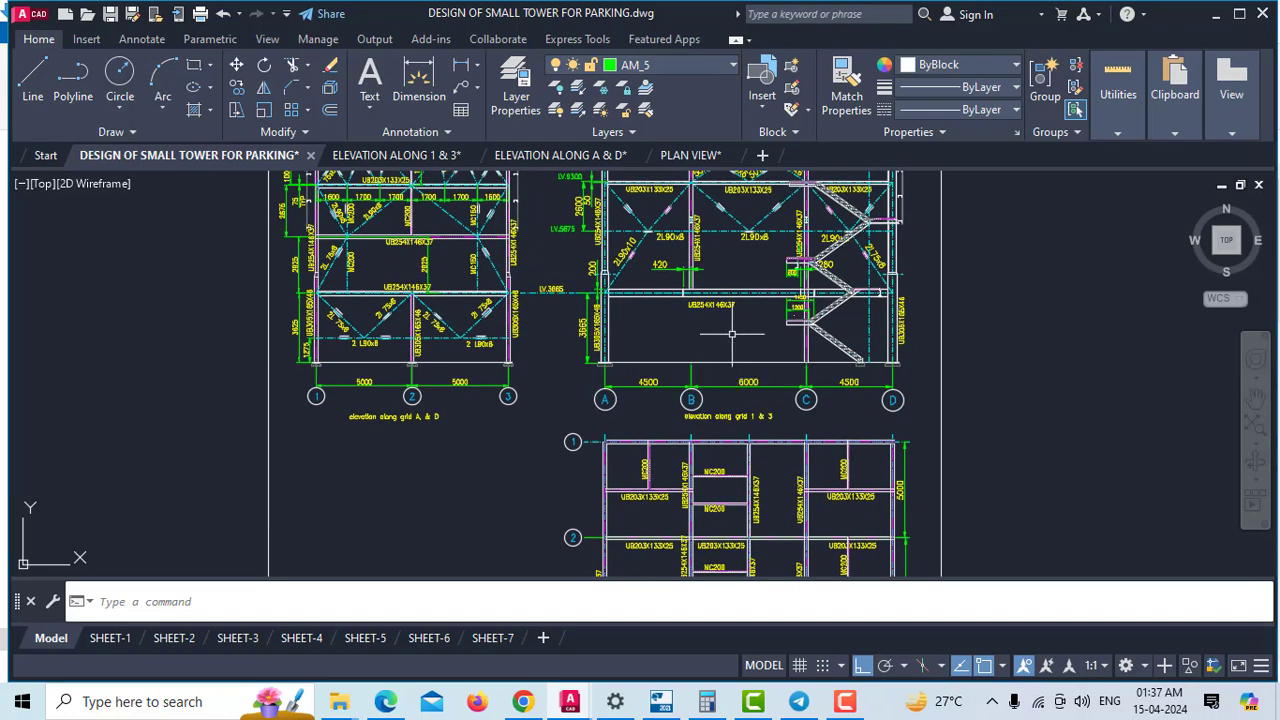
{"action": "mouse_move", "coordinate": [709, 363]}
{"action": "middle_mouse_down"}
{"action": "mouse_move", "coordinate": [638, 363]}
{"action": "mouse_move", "coordinate": [651, 374]}
{"action": "mouse_move", "coordinate": [556, 420]}
{"action": "middle_mouse_up"}
{"action": "scroll", "coordinate": [451, 343], "scroll_direction": "up", "scroll_amount": 2}
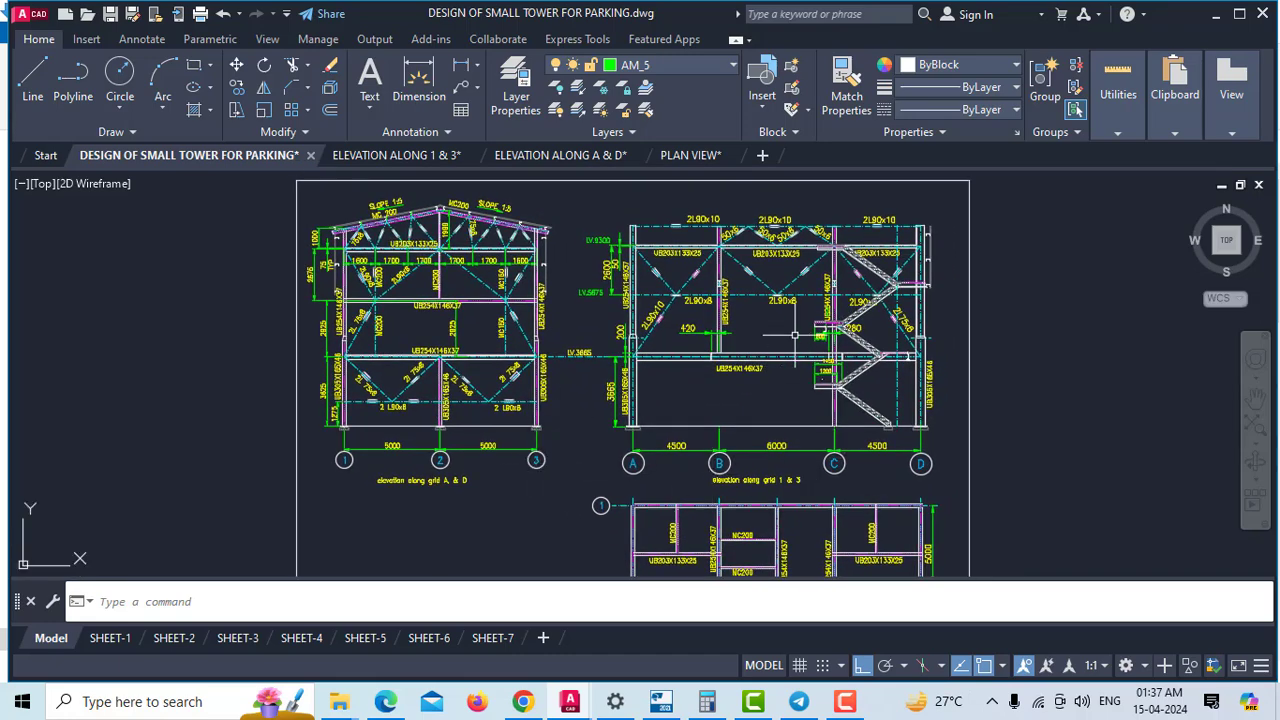
{"action": "mouse_move", "coordinate": [839, 538]}
{"action": "middle_mouse_down"}
{"action": "mouse_move", "coordinate": [791, 383]}
{"action": "mouse_move", "coordinate": [794, 342]}
{"action": "middle_mouse_up"}
{"action": "mouse_move", "coordinate": [823, 394]}
{"action": "middle_mouse_down"}
{"action": "mouse_move", "coordinate": [845, 420]}
{"action": "mouse_move", "coordinate": [904, 409]}
{"action": "mouse_move", "coordinate": [890, 504]}
{"action": "middle_mouse_up"}
{"action": "scroll", "coordinate": [738, 347], "scroll_direction": "down", "scroll_amount": 2}
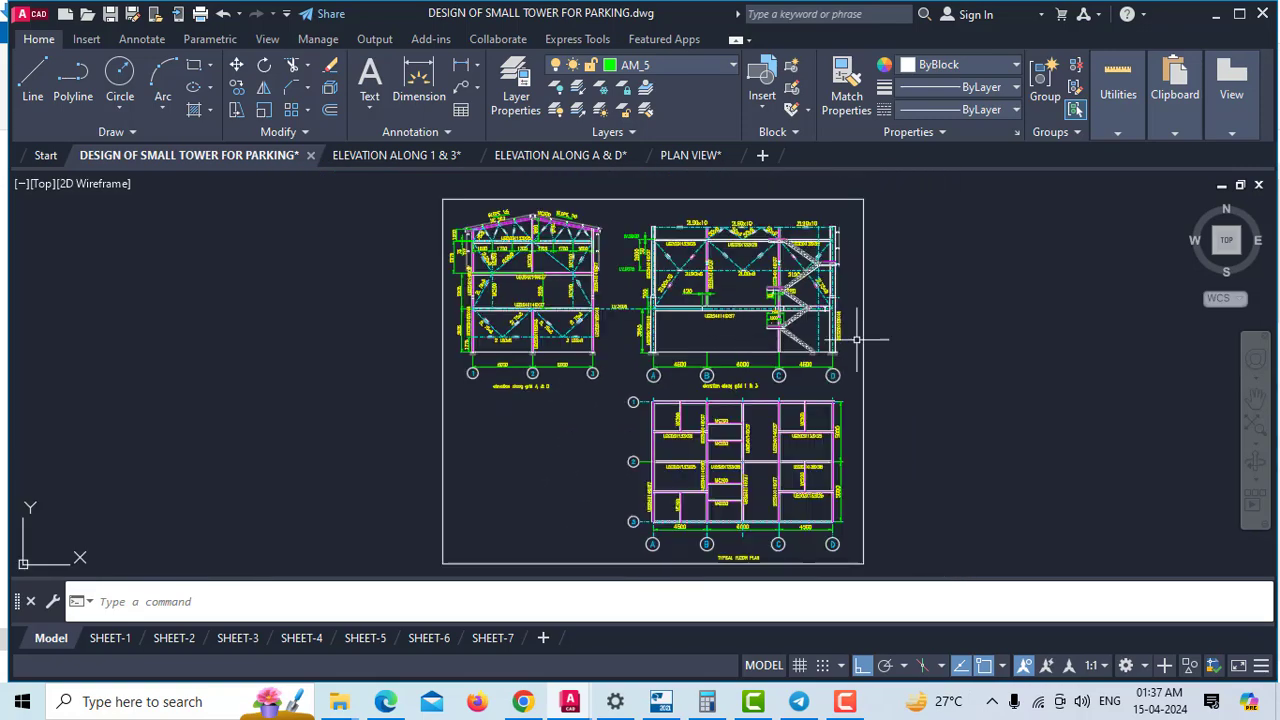
{"action": "mouse_move", "coordinate": [938, 356]}
{"action": "middle_mouse_down"}
{"action": "mouse_move", "coordinate": [940, 367]}
{"action": "mouse_move", "coordinate": [929, 354]}
{"action": "middle_mouse_up"}
{"action": "scroll", "coordinate": [694, 466], "scroll_direction": "up", "scroll_amount": 8}
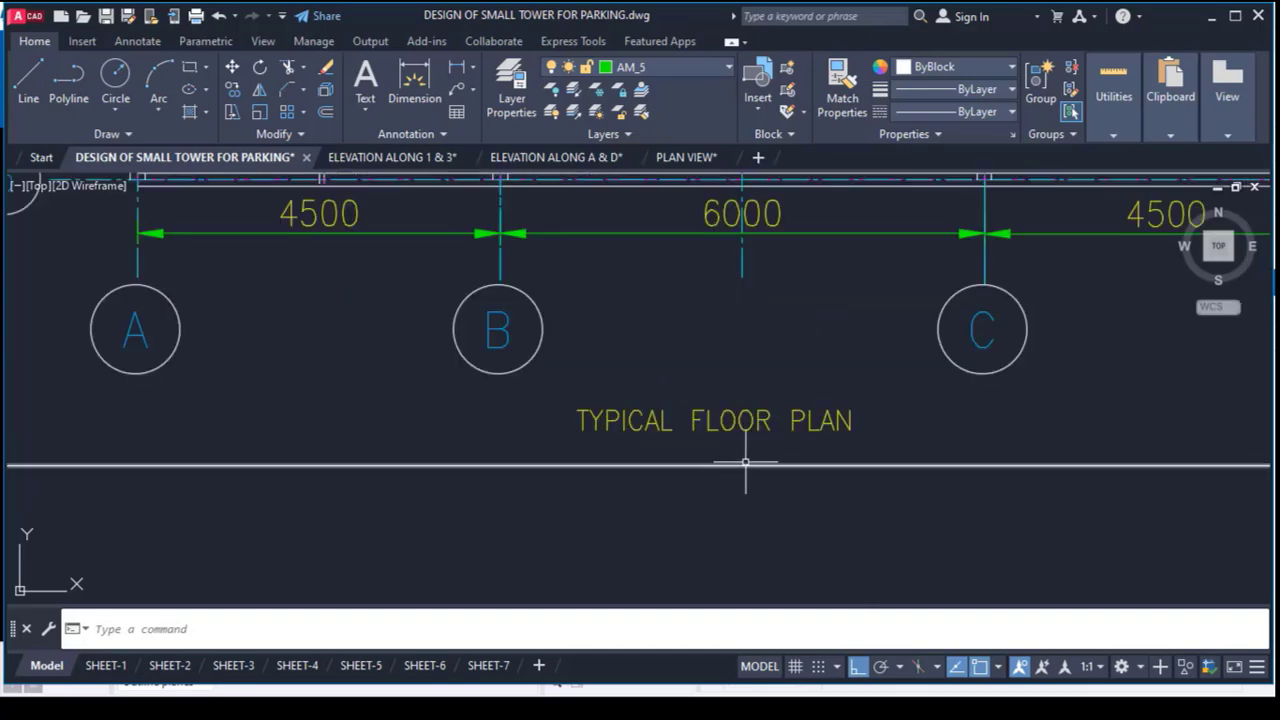
{"action": "scroll", "coordinate": [823, 529], "scroll_direction": "down", "scroll_amount": 8}
{"action": "middle_click_drag", "start_coordinate": [862, 450], "coordinate": [814, 542]}
{"action": "middle_click_drag", "start_coordinate": [897, 502], "coordinate": [834, 466]}
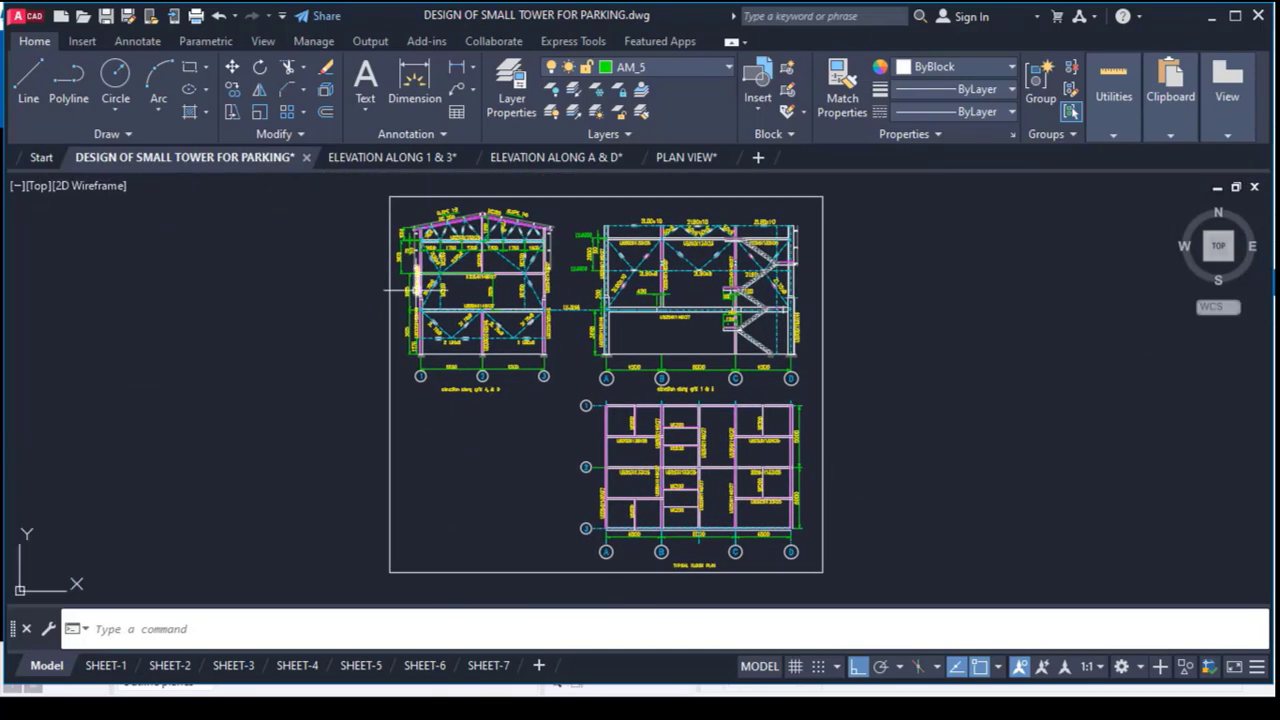
- Look through the separate drawings for the elevation along 1 & 3, the elevation along A & D and the plan view, returning to the combined drawing
{"action": "left_click", "coordinate": [404, 163]}
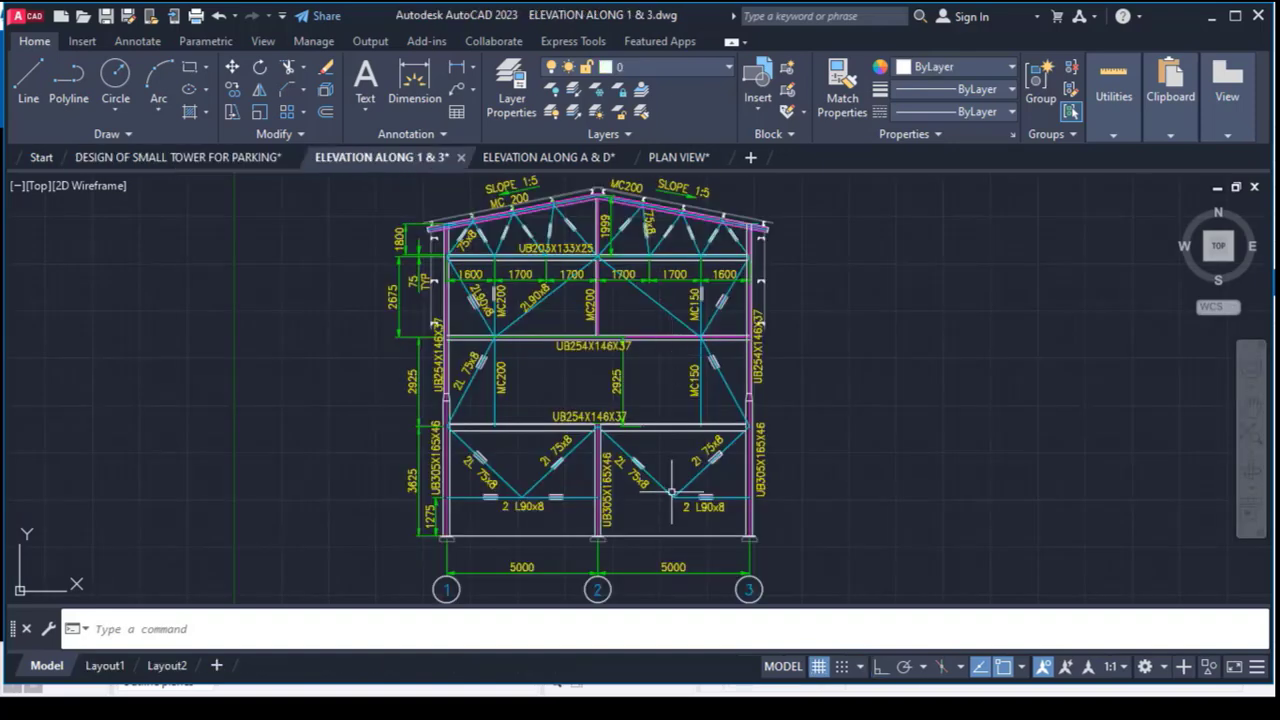
{"action": "middle_click_drag", "start_coordinate": [670, 490], "coordinate": [670, 356]}
{"action": "scroll", "coordinate": [662, 378], "scroll_direction": "down", "scroll_amount": 4}
{"action": "scroll", "coordinate": [603, 412], "scroll_direction": "up", "scroll_amount": 3}
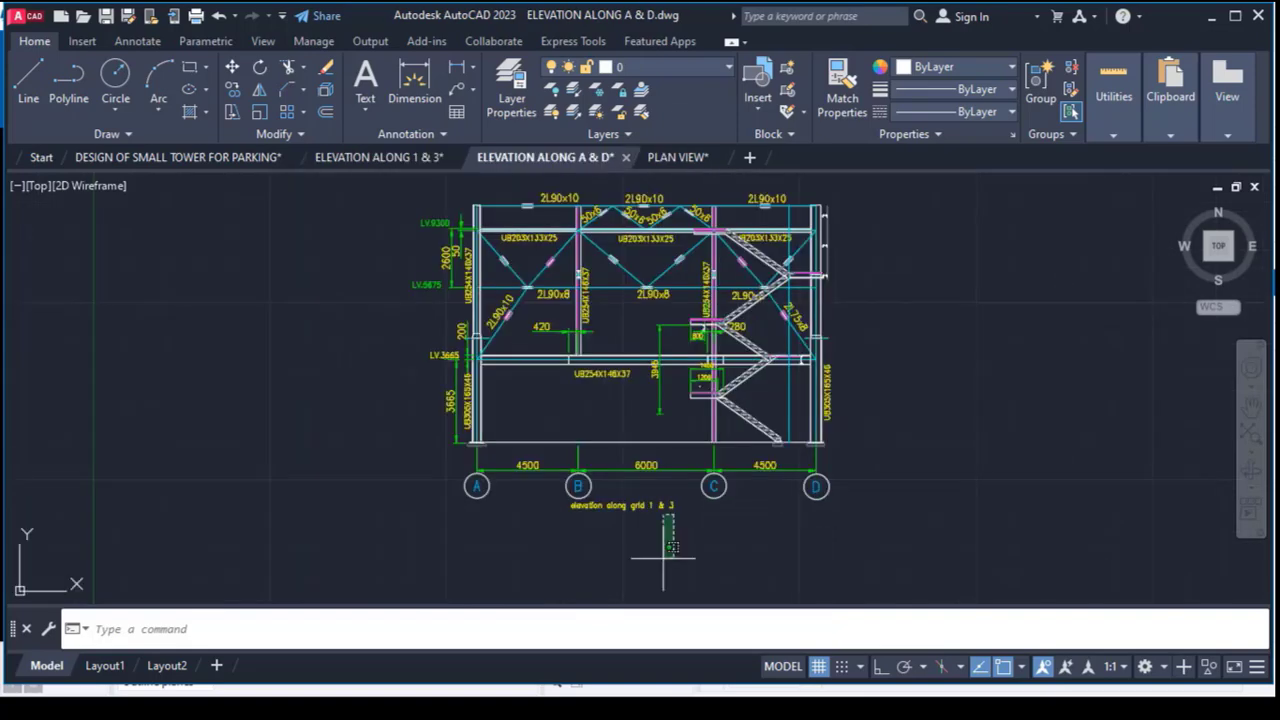
{"action": "left_click", "coordinate": [666, 543]}
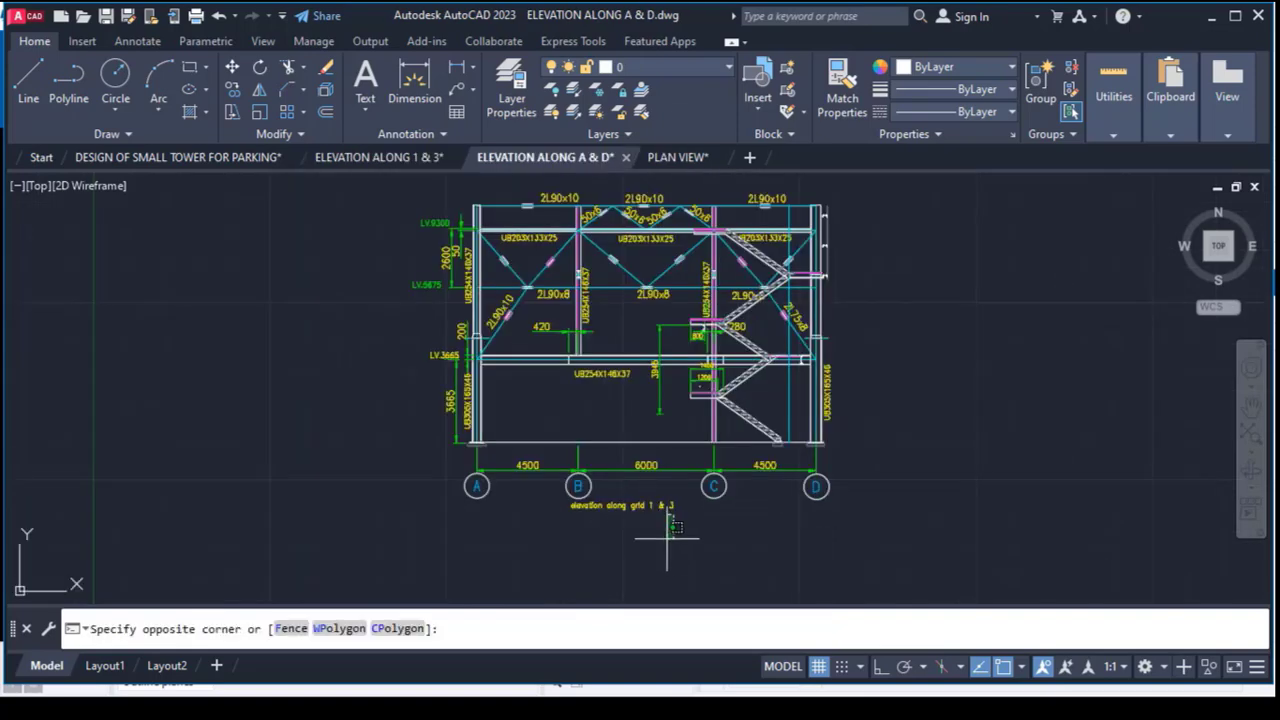
{"action": "key", "text": "Escape"}
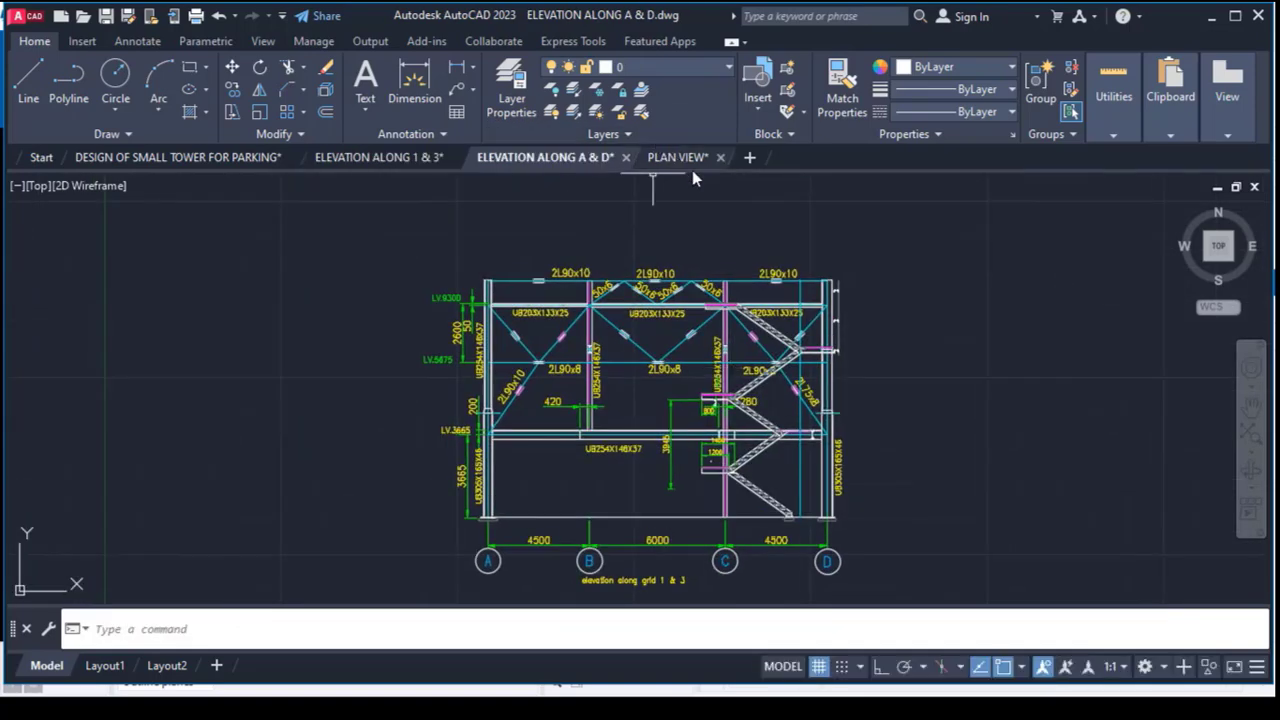
{"action": "left_click", "coordinate": [678, 158]}
{"action": "left_click", "coordinate": [943, 349]}
{"action": "key", "text": "Escape"}
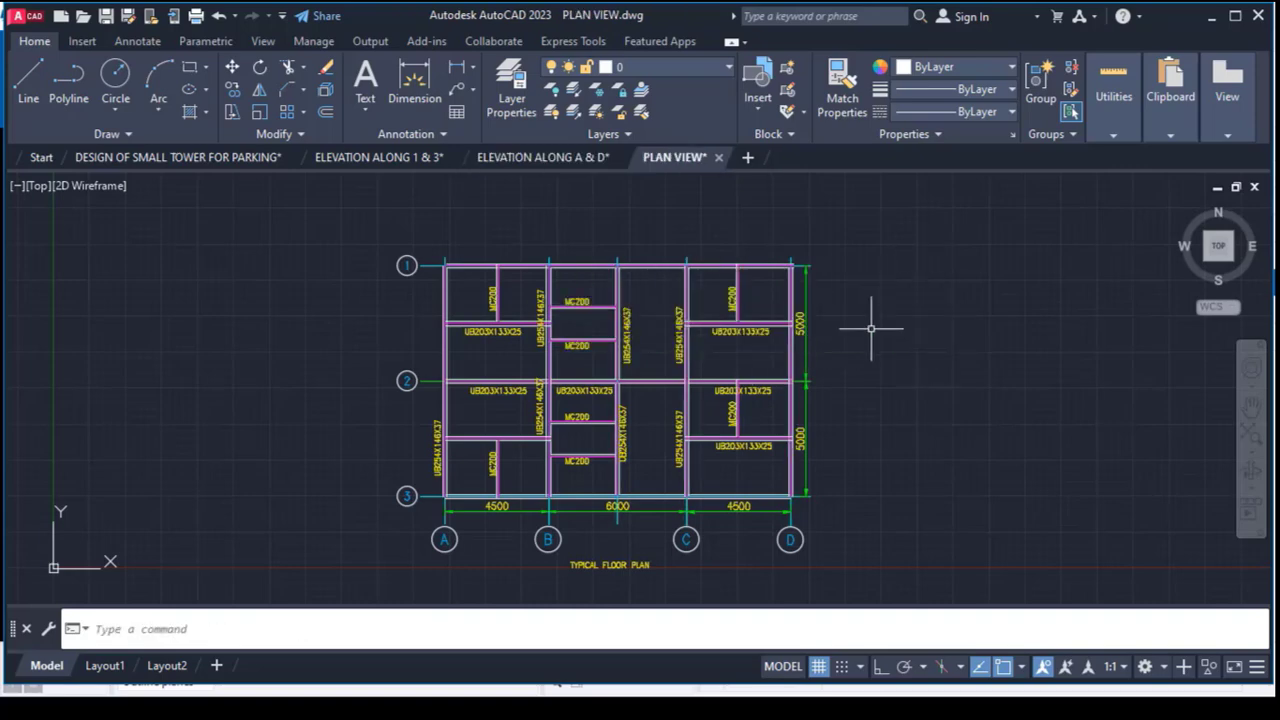
{"action": "left_click", "coordinate": [376, 158]}
{"action": "left_click", "coordinate": [233, 158]}
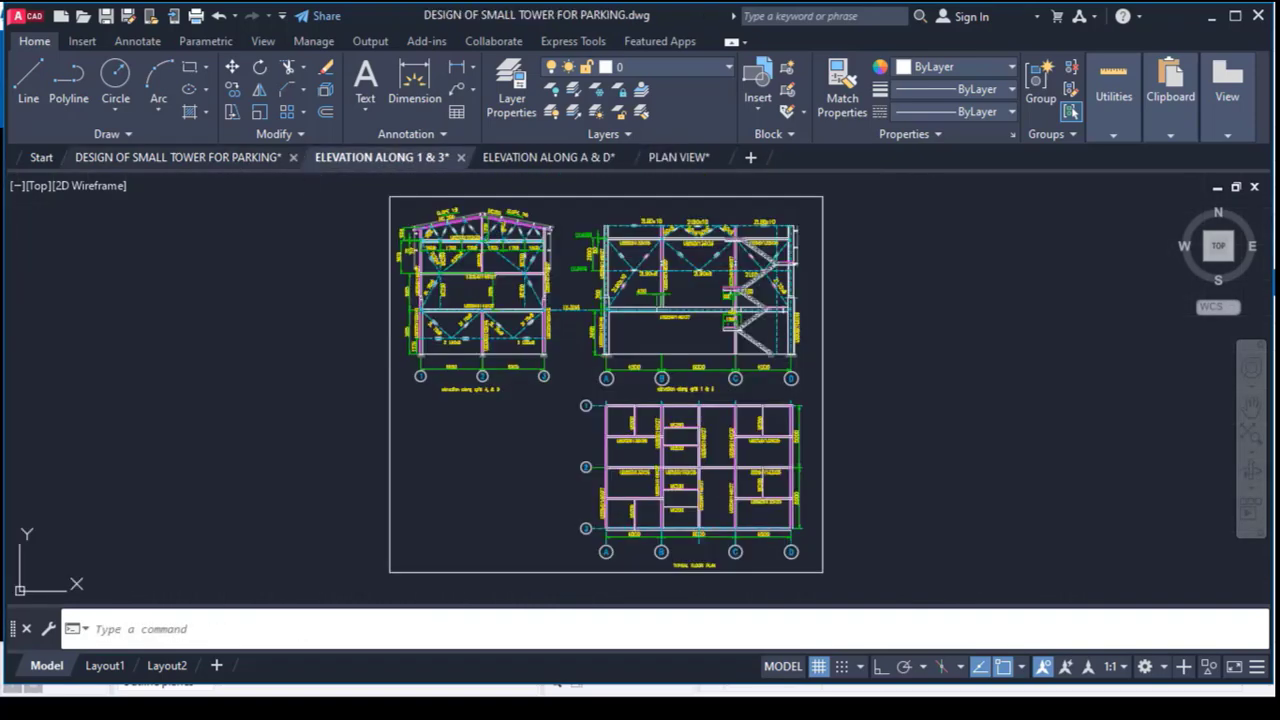
- Read the grid spacings on the typical floor plan and the level marks between the two elevations
{"action": "middle_click_drag", "start_coordinate": [651, 430], "coordinate": [663, 359]}
{"action": "scroll", "coordinate": [631, 423], "scroll_direction": "up", "scroll_amount": 4}
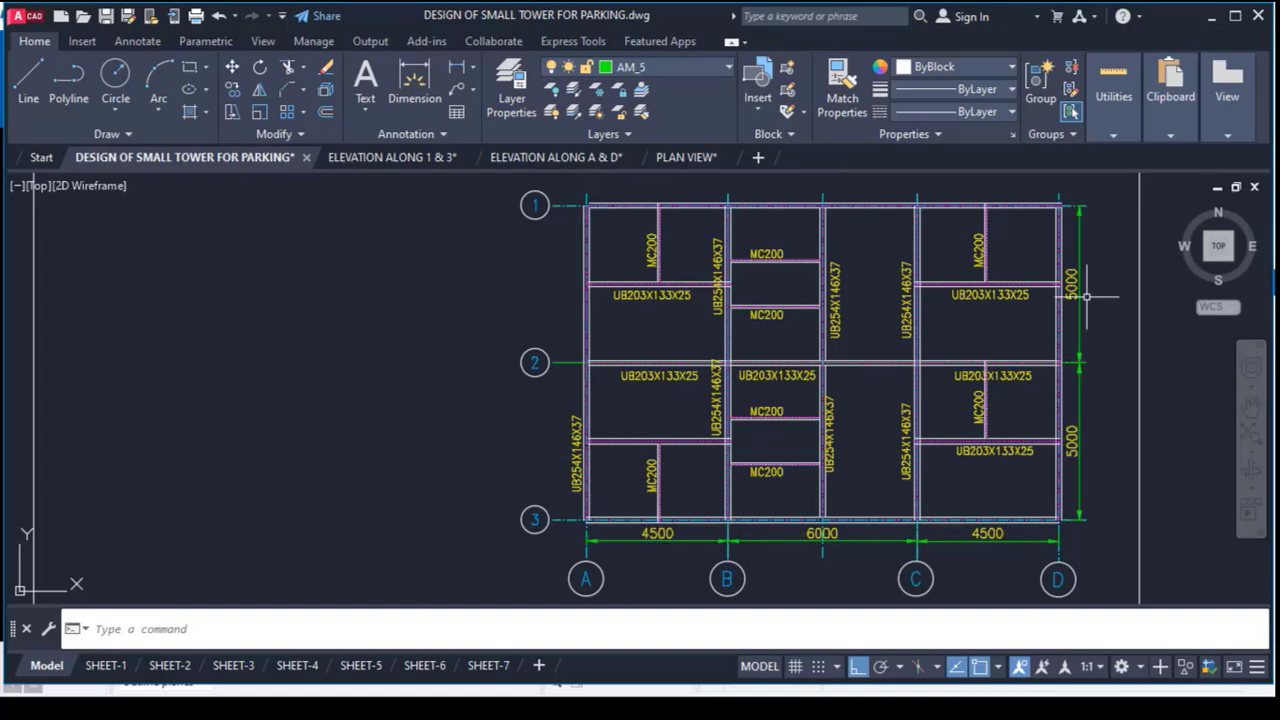
{"action": "middle_click_drag", "start_coordinate": [843, 366], "coordinate": [860, 600]}
{"action": "scroll", "coordinate": [914, 523], "scroll_direction": "up", "scroll_amount": 5}
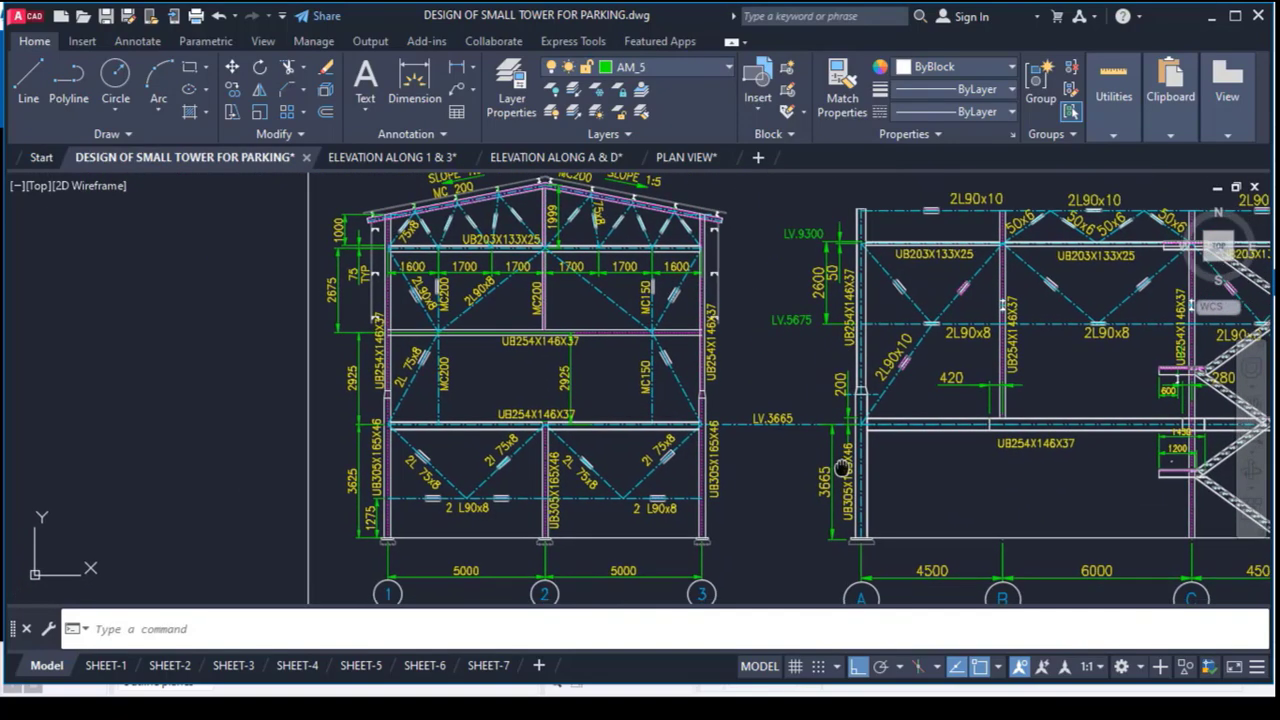
{"action": "scroll", "coordinate": [770, 424], "scroll_direction": "up", "scroll_amount": 2}
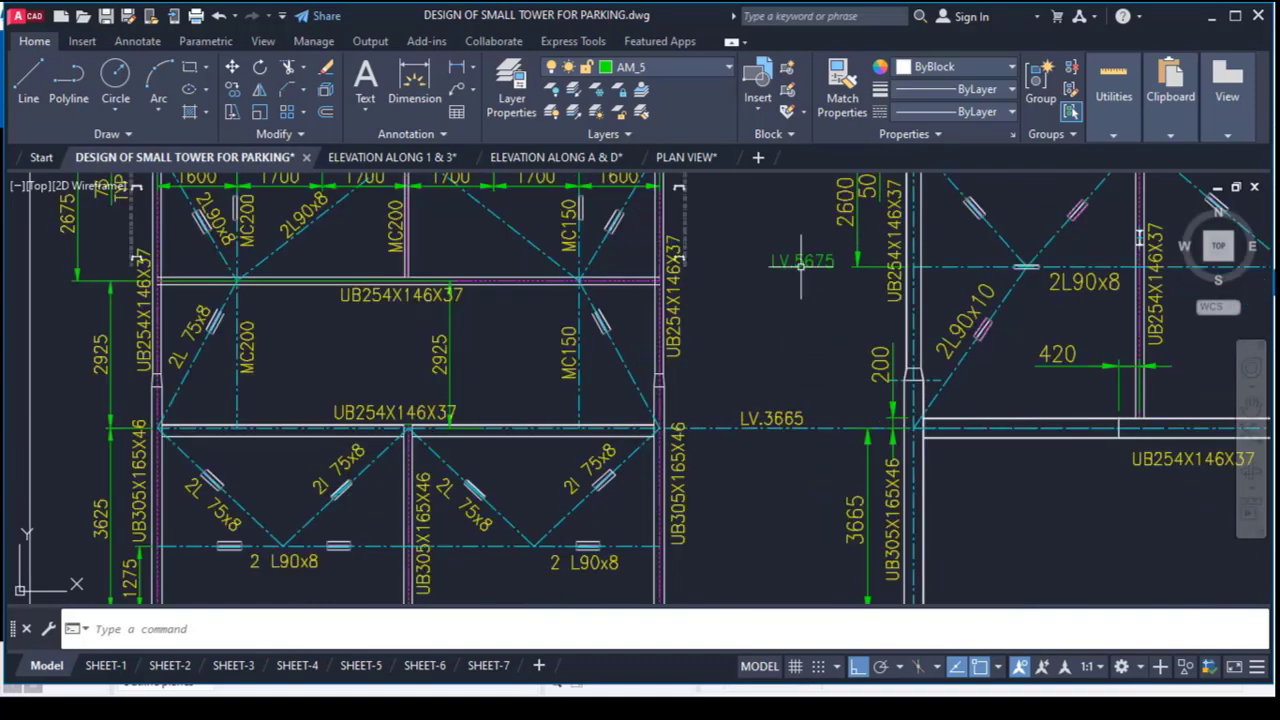
{"action": "middle_click_drag", "start_coordinate": [824, 178], "coordinate": [826, 268]}
{"action": "mouse_move", "coordinate": [828, 218]}
{"action": "middle_mouse_down"}
{"action": "mouse_move", "coordinate": [828, 235]}
{"action": "mouse_move", "coordinate": [721, 211]}
{"action": "middle_mouse_up"}
{"action": "scroll", "coordinate": [640, 270], "scroll_direction": "down", "scroll_amount": 5}
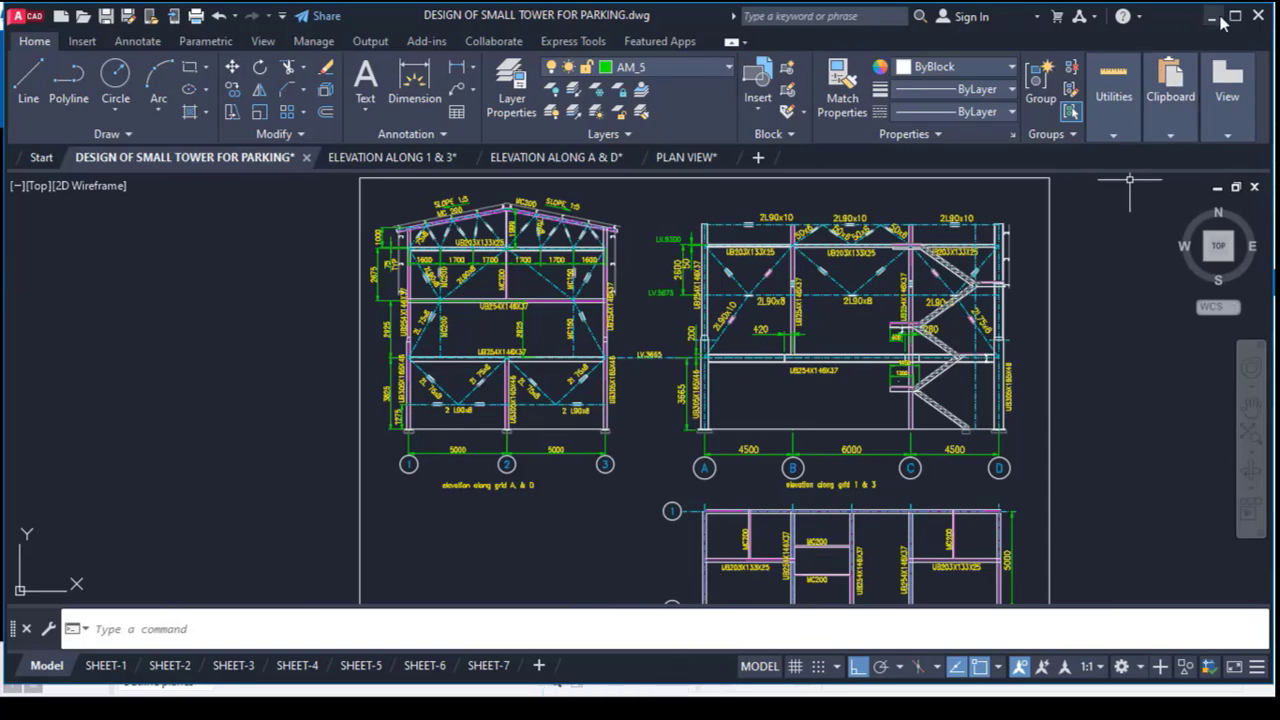
- Switch to Tekla Structures and check the rectangular grid's X, Y and Z coordinates against the drawing's spacings and levels
{"action": "left_click", "coordinate": [1213, 18]}
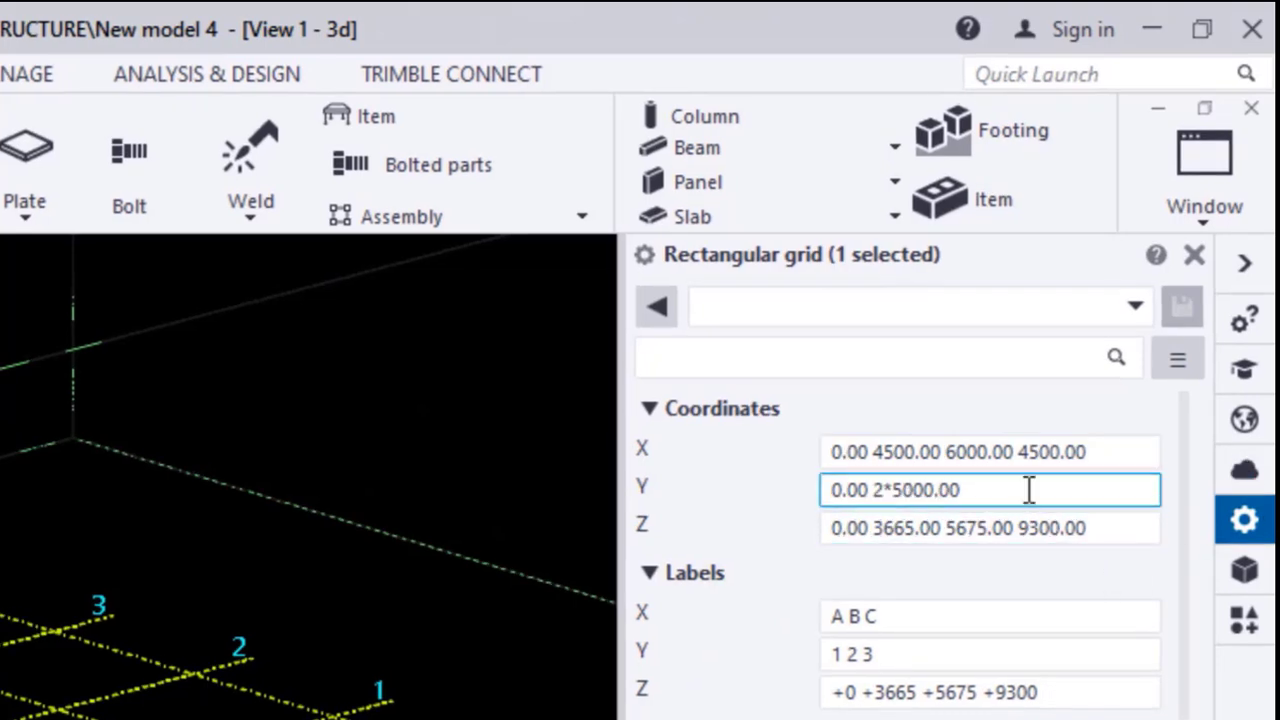
{"action": "left_click_drag", "start_coordinate": [1092, 452], "coordinate": [915, 452]}
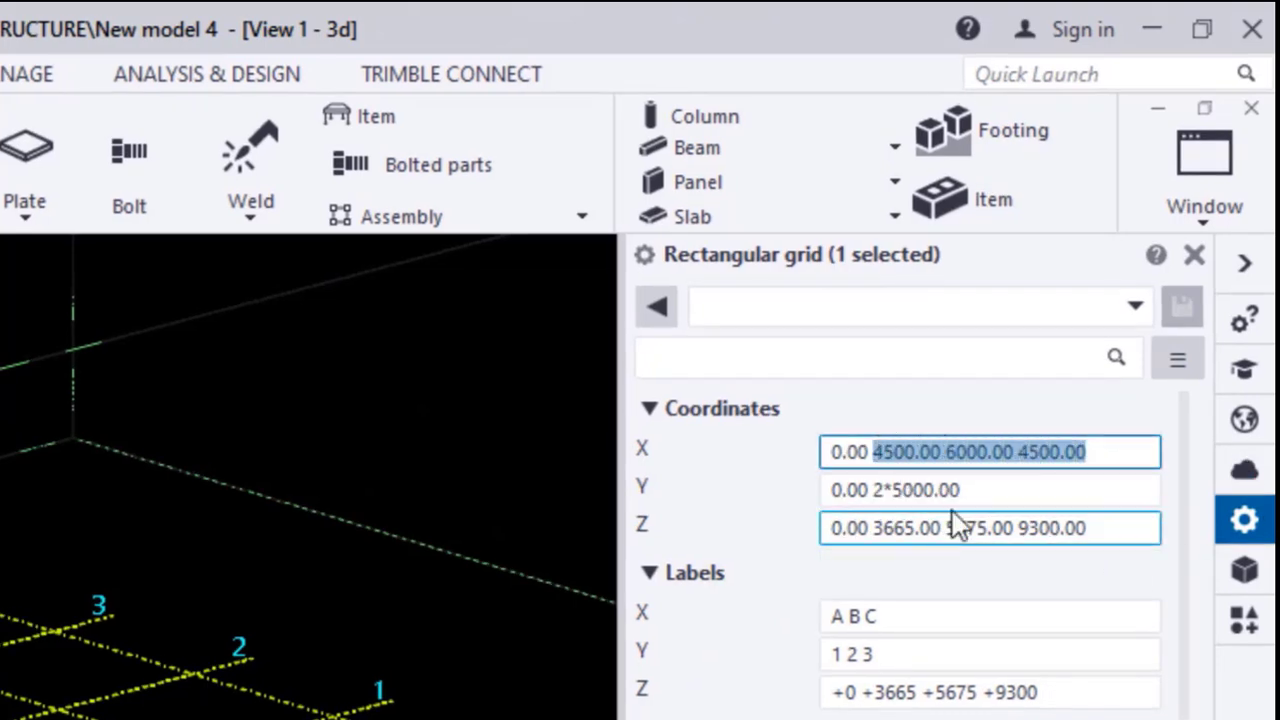
{"action": "left_click_drag", "start_coordinate": [1046, 489], "coordinate": [905, 490]}
{"action": "left_click_drag", "start_coordinate": [1092, 527], "coordinate": [925, 527]}
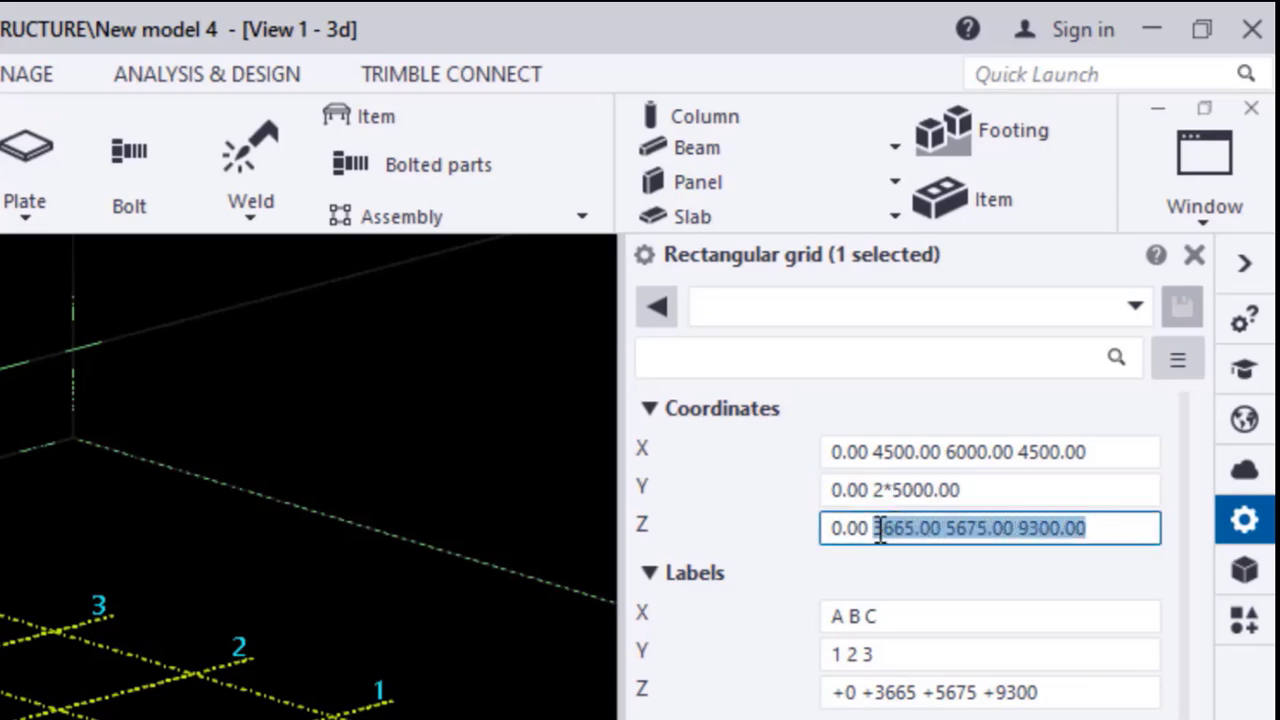
- Extend the rectangular grid's X labels to A B C D, check the Y and Z labels, and apply the change
{"action": "left_click", "coordinate": [883, 613]}
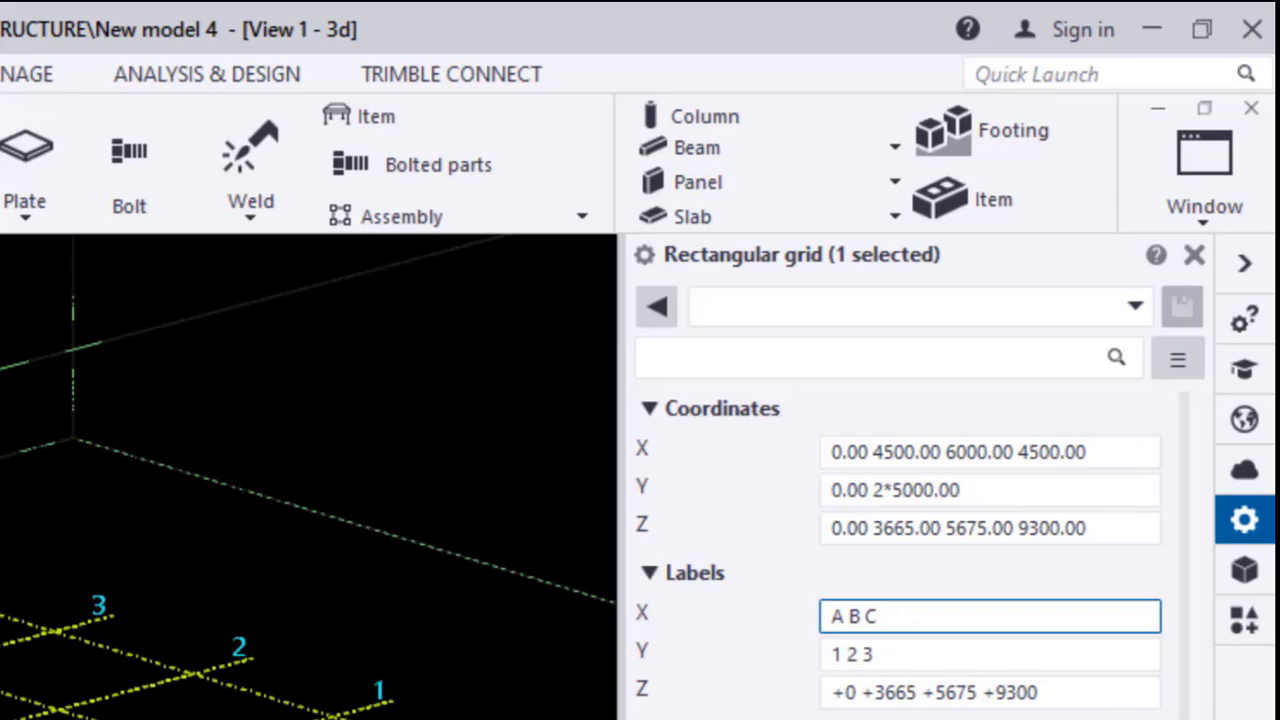
{"action": "type", "text": "D"}
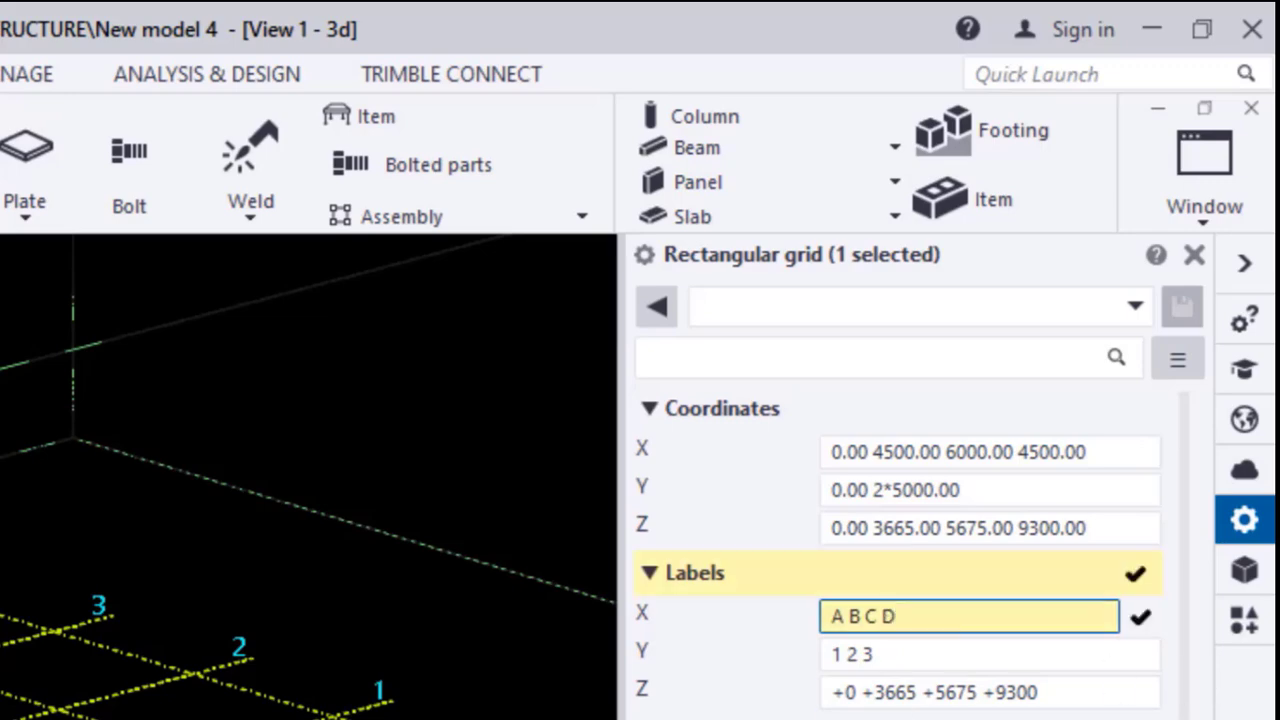
{"action": "left_click", "coordinate": [889, 660]}
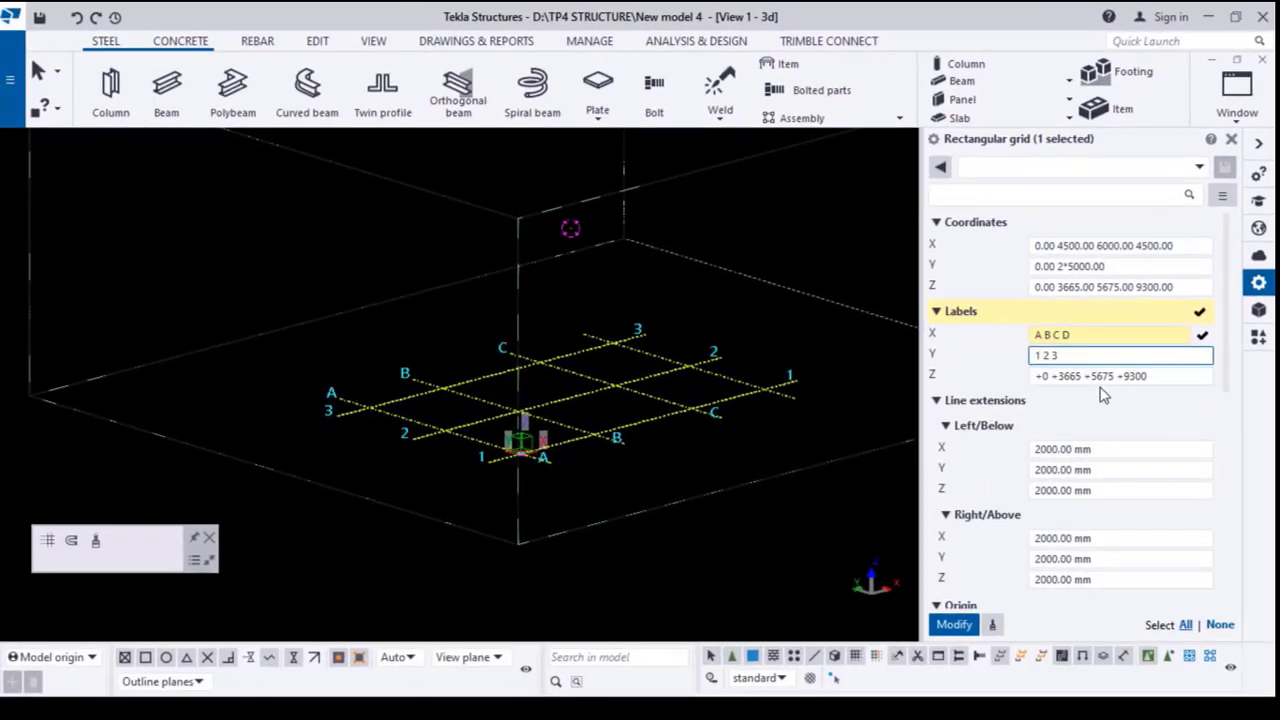
{"action": "left_click_drag", "start_coordinate": [1155, 376], "coordinate": [1064, 374]}
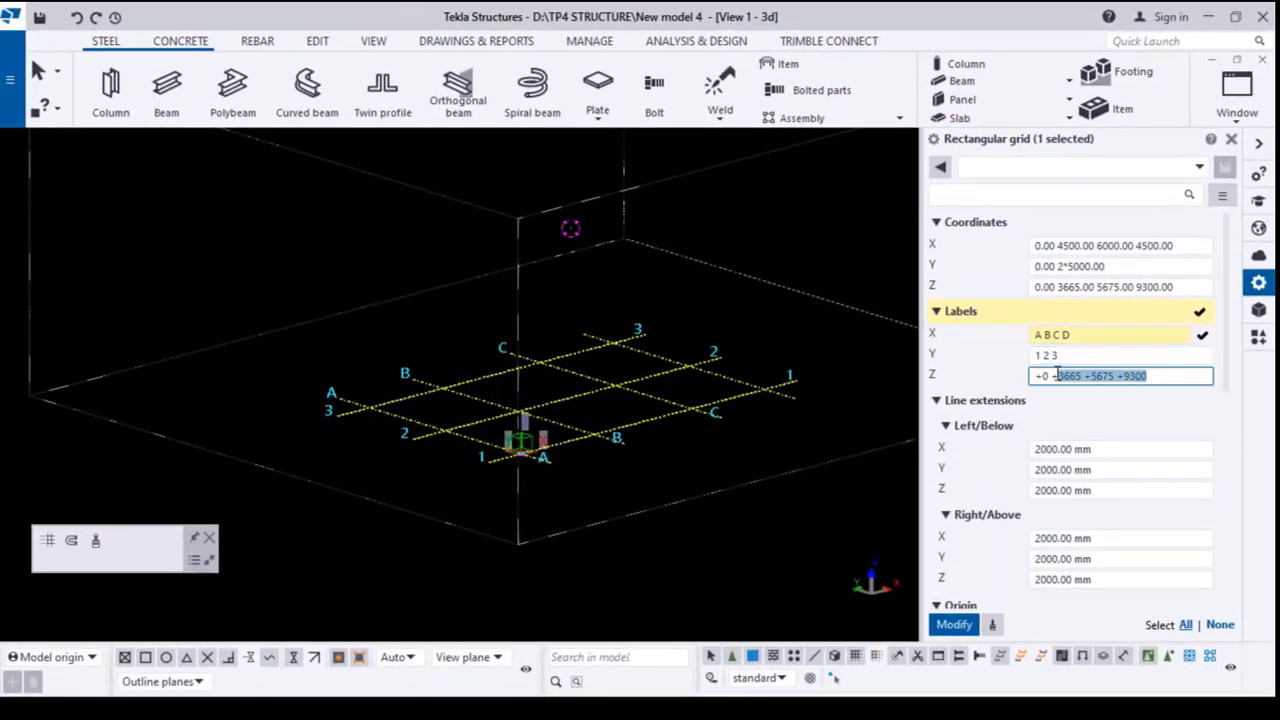
{"action": "left_click", "coordinate": [955, 625]}
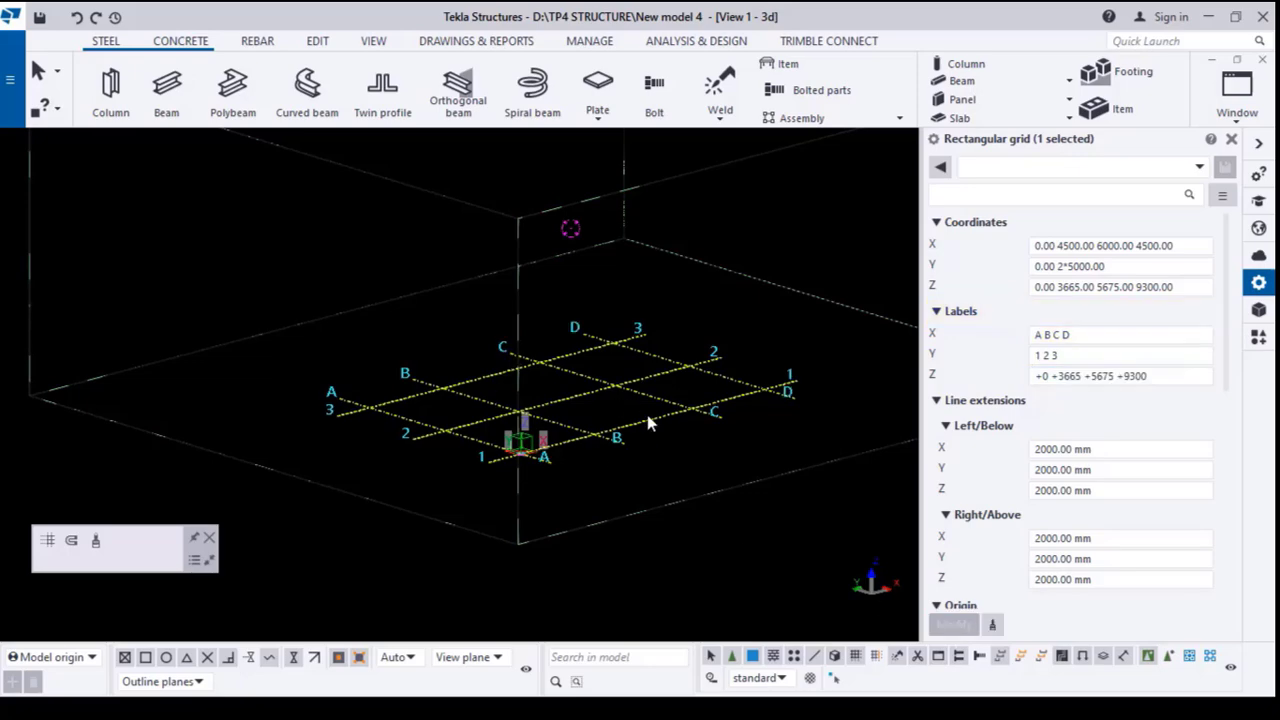
{"action": "left_click", "coordinate": [701, 455]}
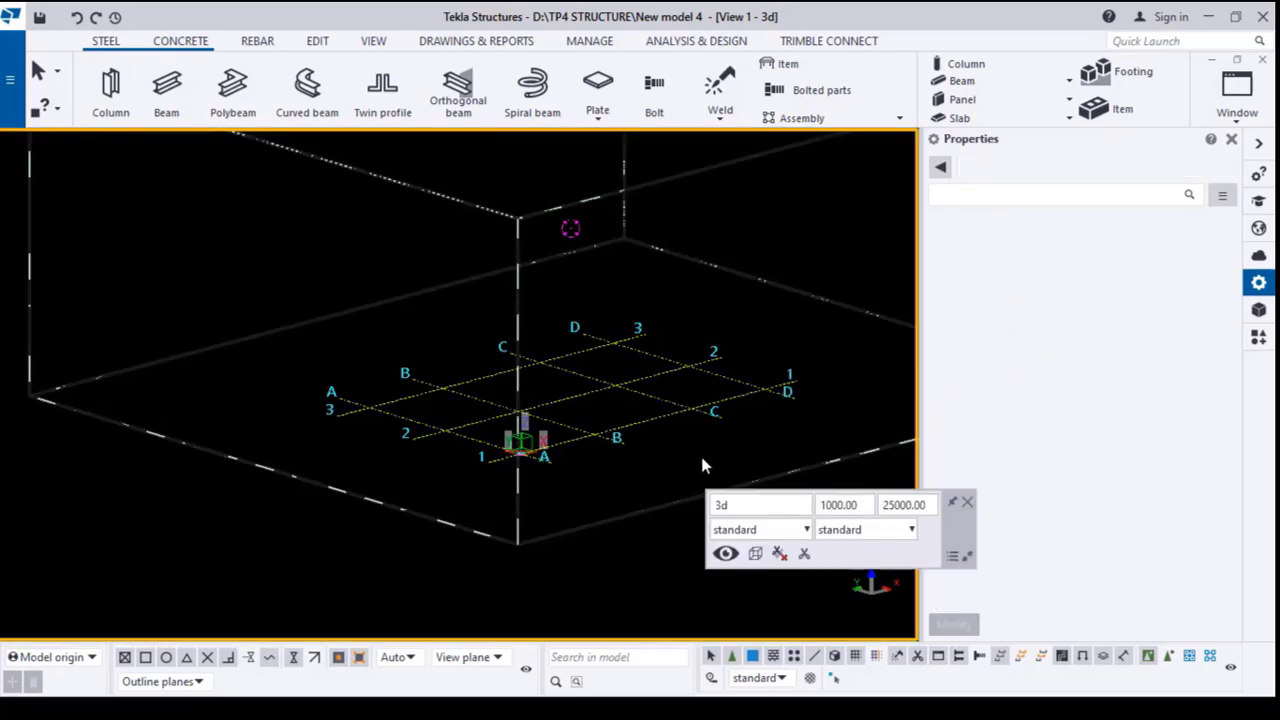
- Create all plan and elevation views along the rectangular grid's lines with the standard settings, keeping only the 3d view visible
{"action": "key", "text": "super"}
{"action": "key", "text": "super"}
{"action": "middle_click_drag", "start_coordinate": [846, 387], "coordinate": [473, 342], "text": "ctrl"}
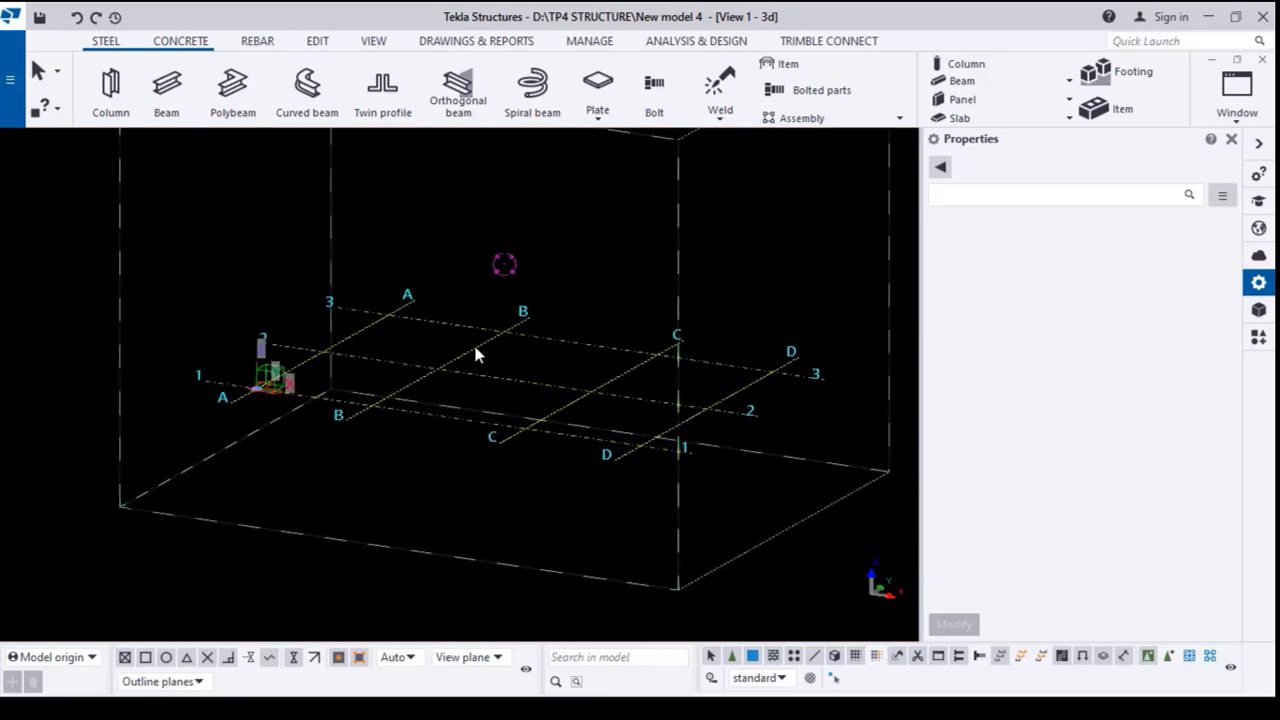
{"action": "right_click", "coordinate": [473, 342]}
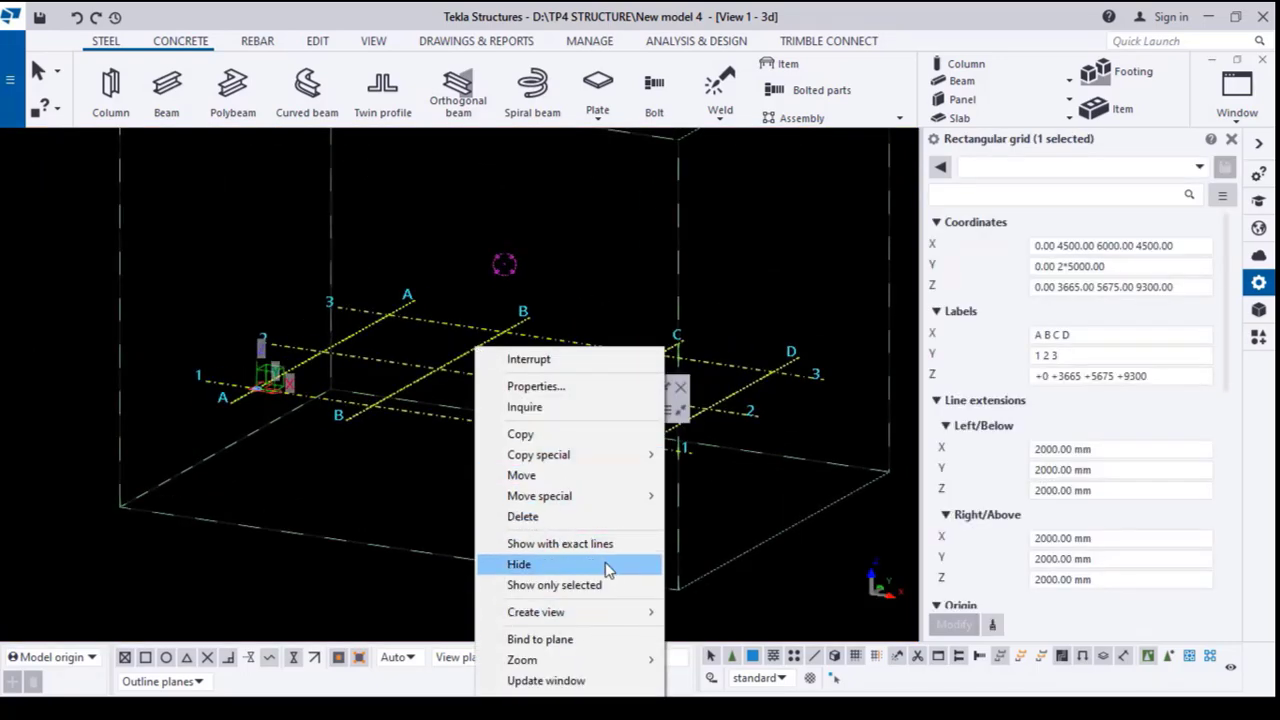
{"action": "mouse_move", "coordinate": [575, 615]}
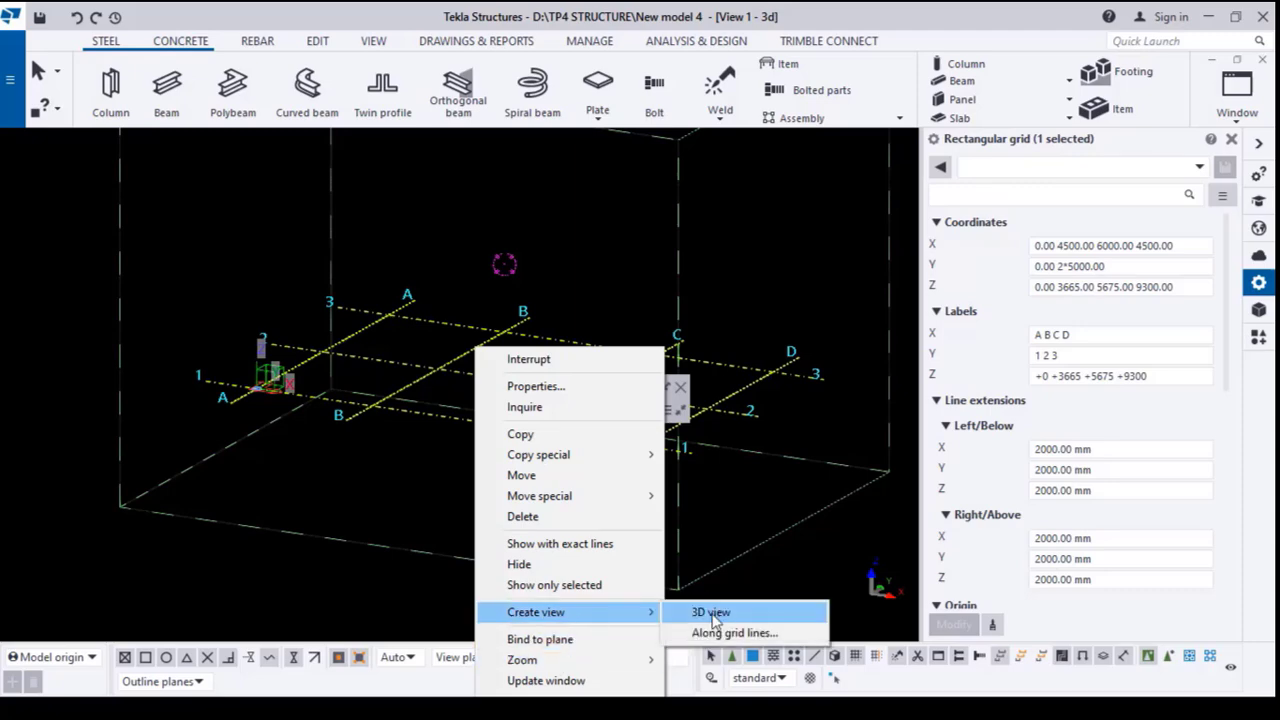
{"action": "left_click", "coordinate": [732, 638]}
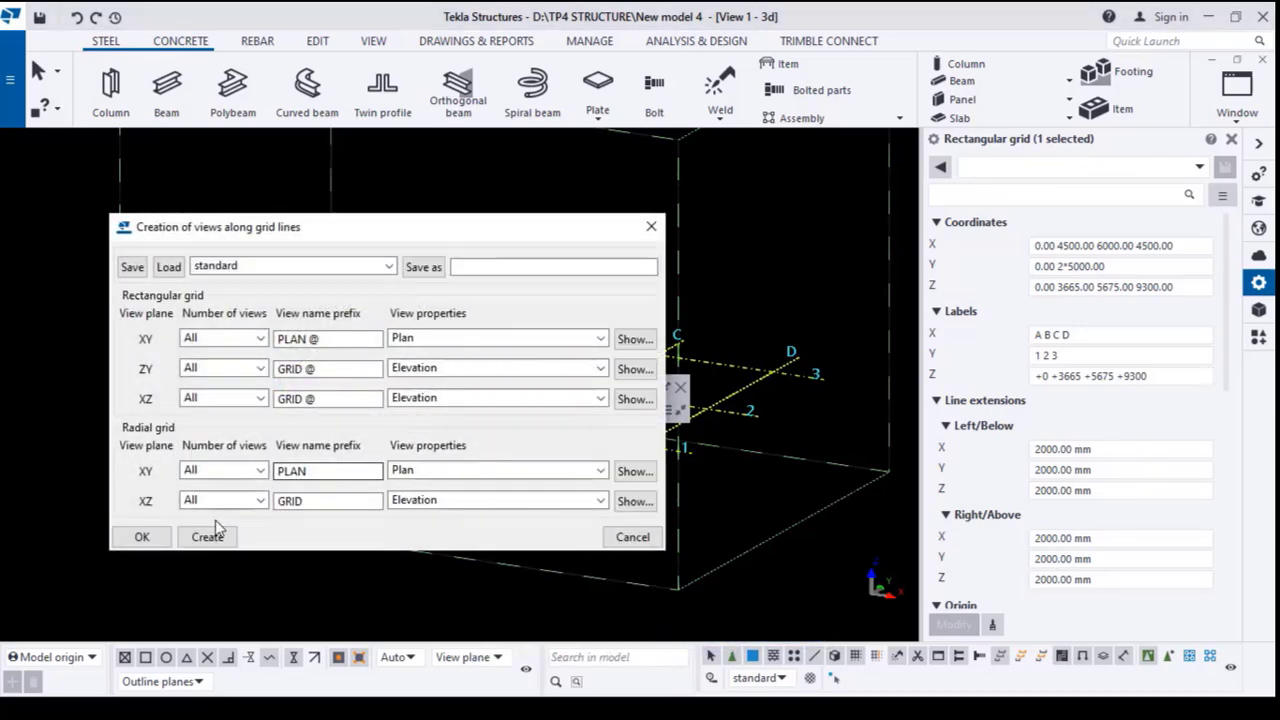
{"action": "left_click", "coordinate": [207, 538]}
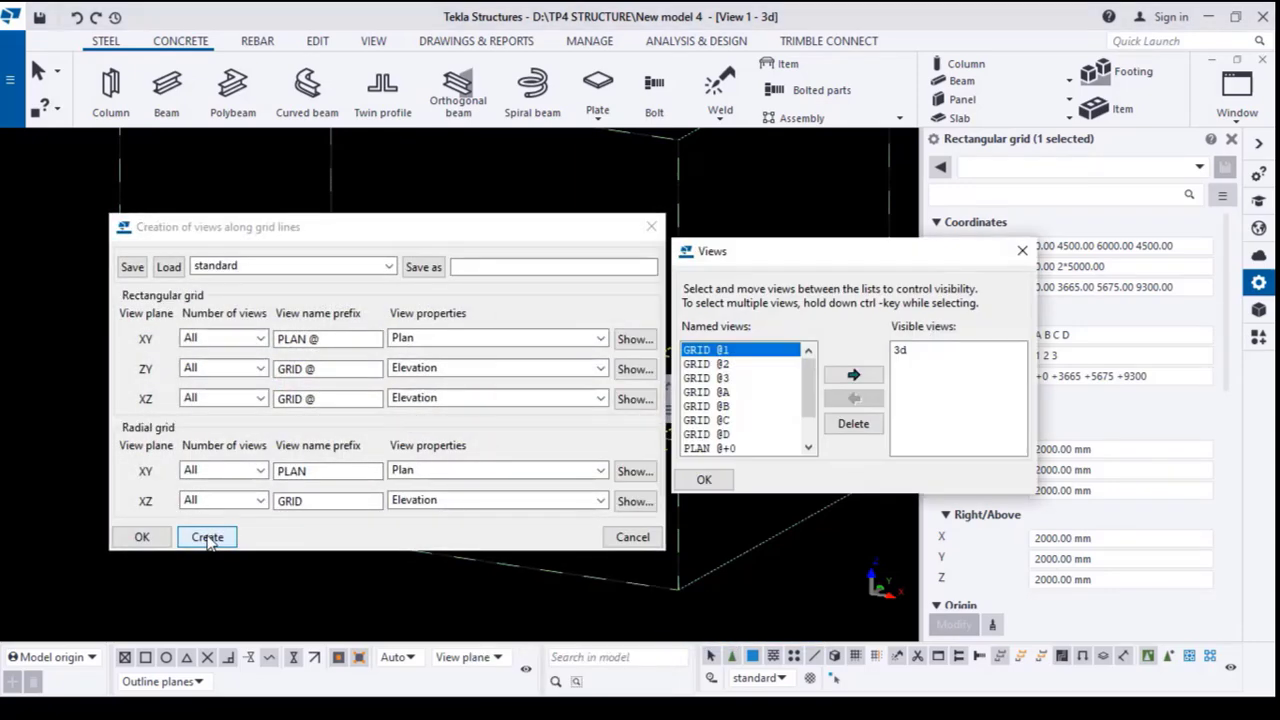
{"action": "left_click", "coordinate": [138, 538]}
{"action": "left_click", "coordinate": [704, 481]}
{"action": "left_click", "coordinate": [677, 397]}
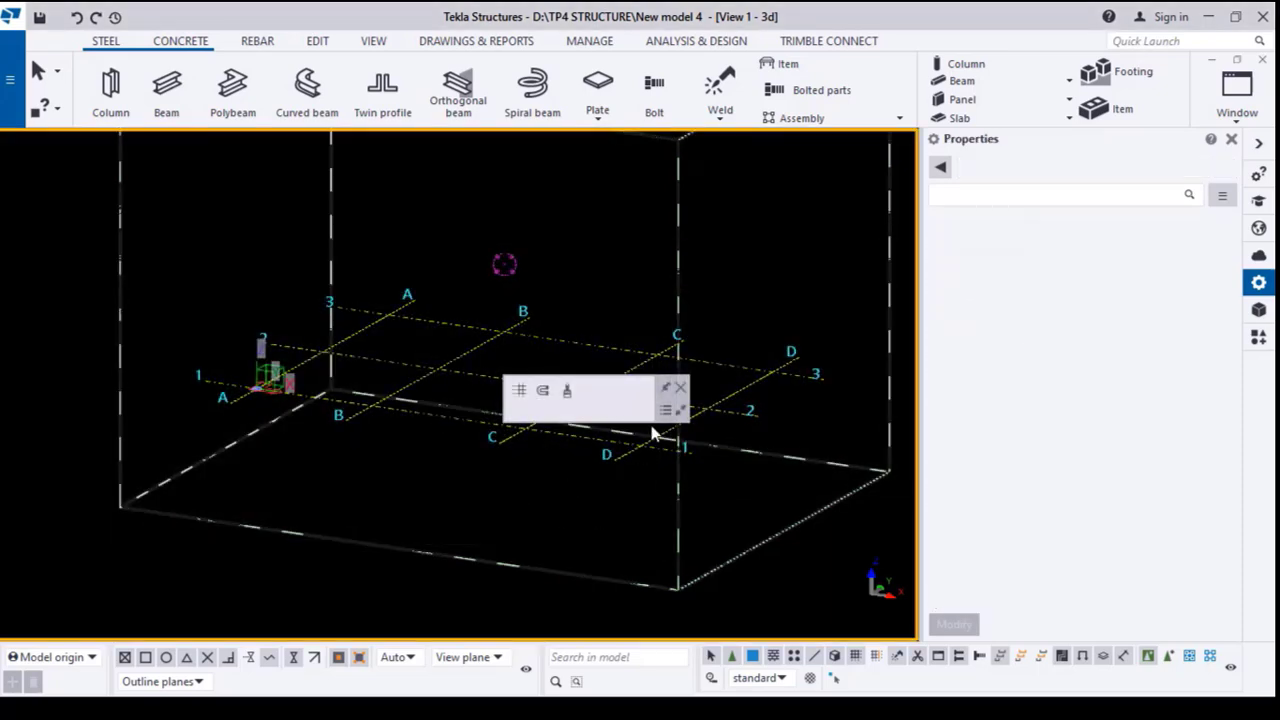
- Switch to AutoCAD and examine the grid A and D elevation in the parking tower and ELEVATION ALONG 1 & 3 drawings
{"action": "left_click", "coordinate": [946, 463]}
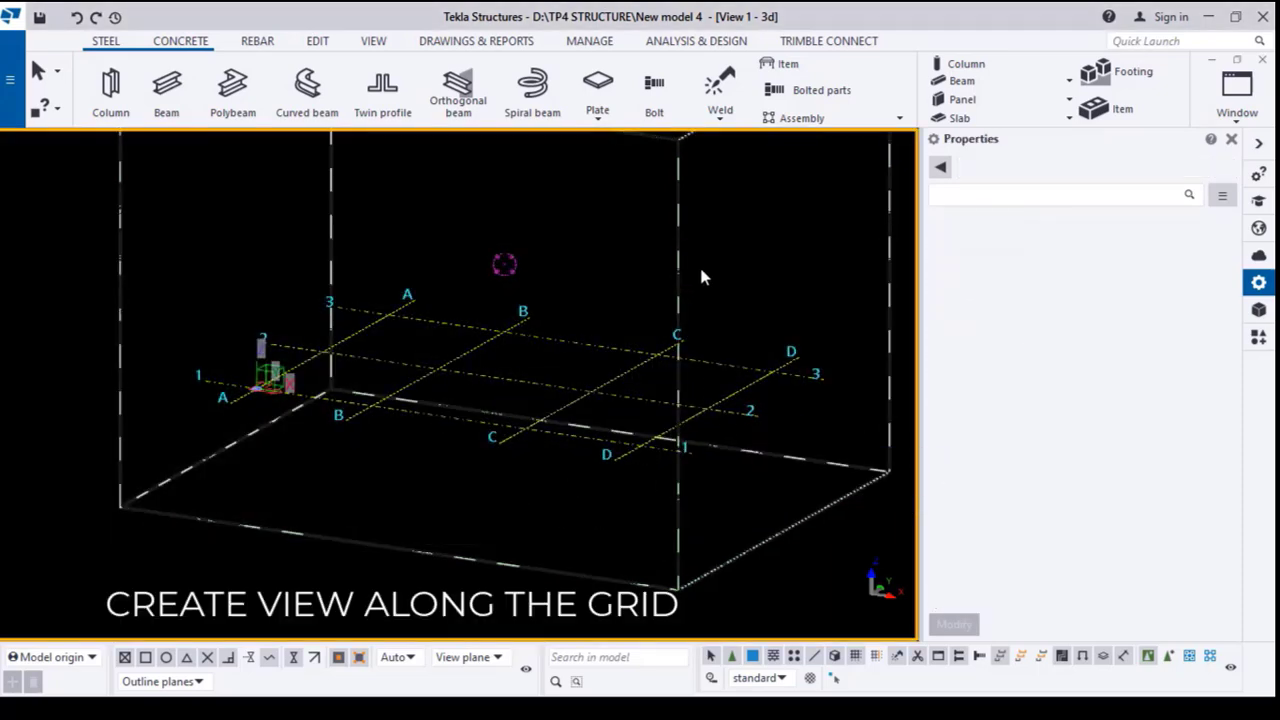
{"action": "middle_click_drag", "start_coordinate": [614, 404], "coordinate": [889, 451], "text": "ctrl"}
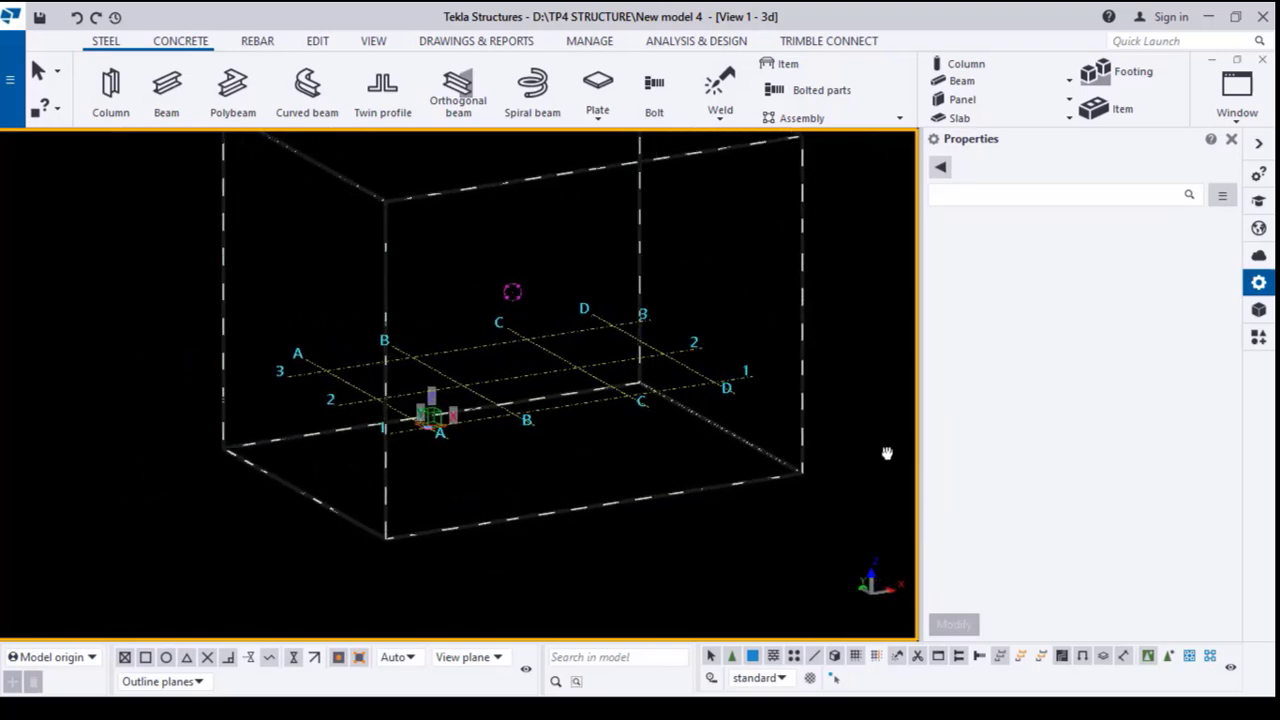
{"action": "left_click", "coordinate": [1208, 22]}
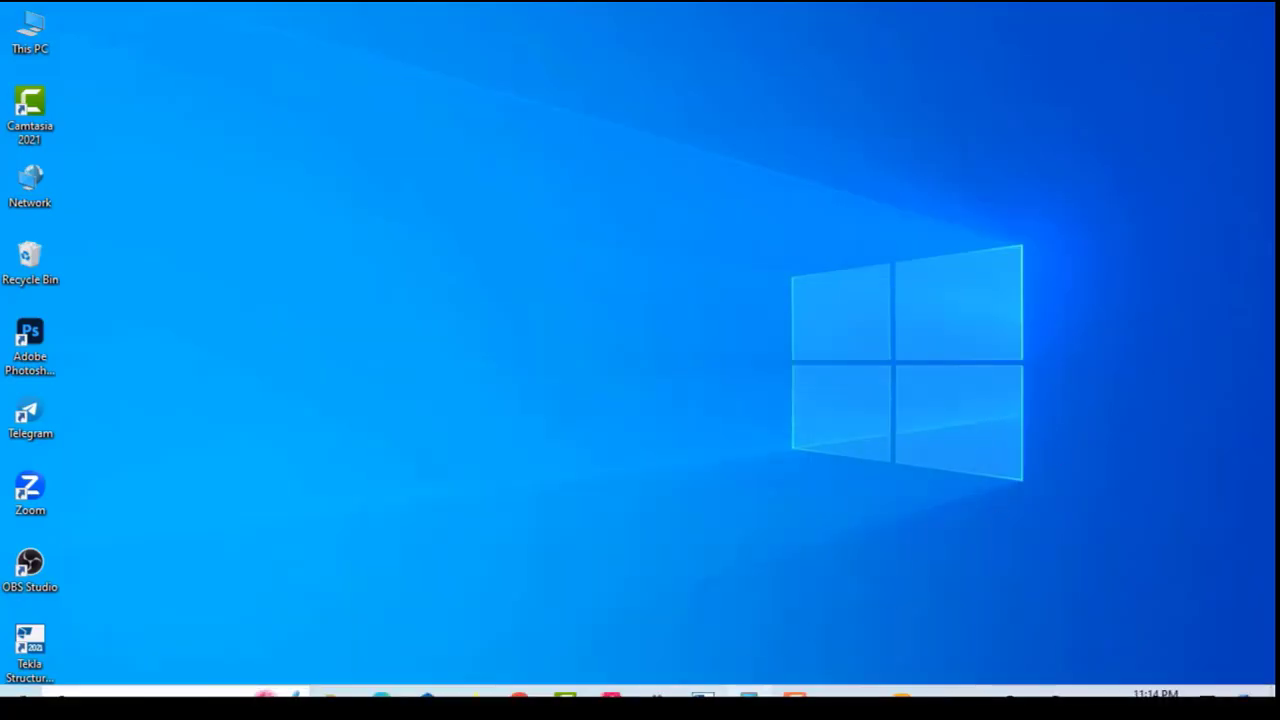
{"action": "mouse_move", "coordinate": [611, 697]}
{"action": "left_click", "coordinate": [305, 620]}
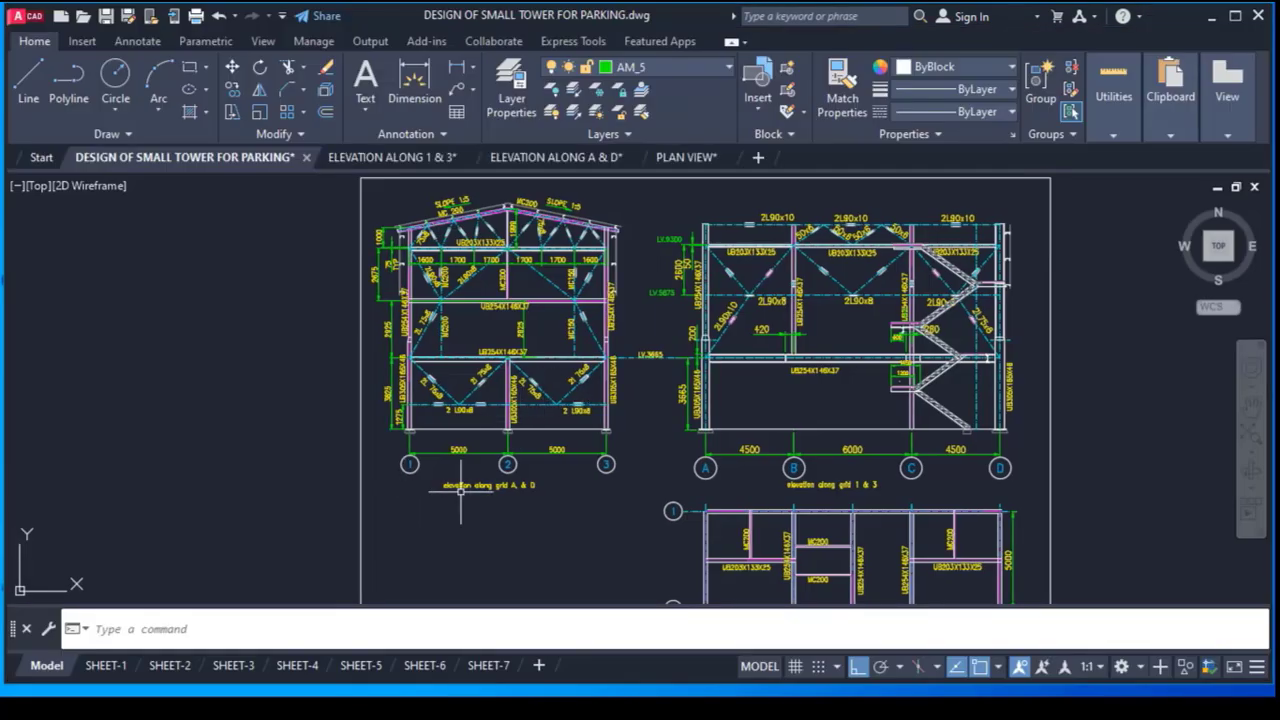
{"action": "scroll", "coordinate": [421, 463], "scroll_direction": "up", "scroll_amount": 4}
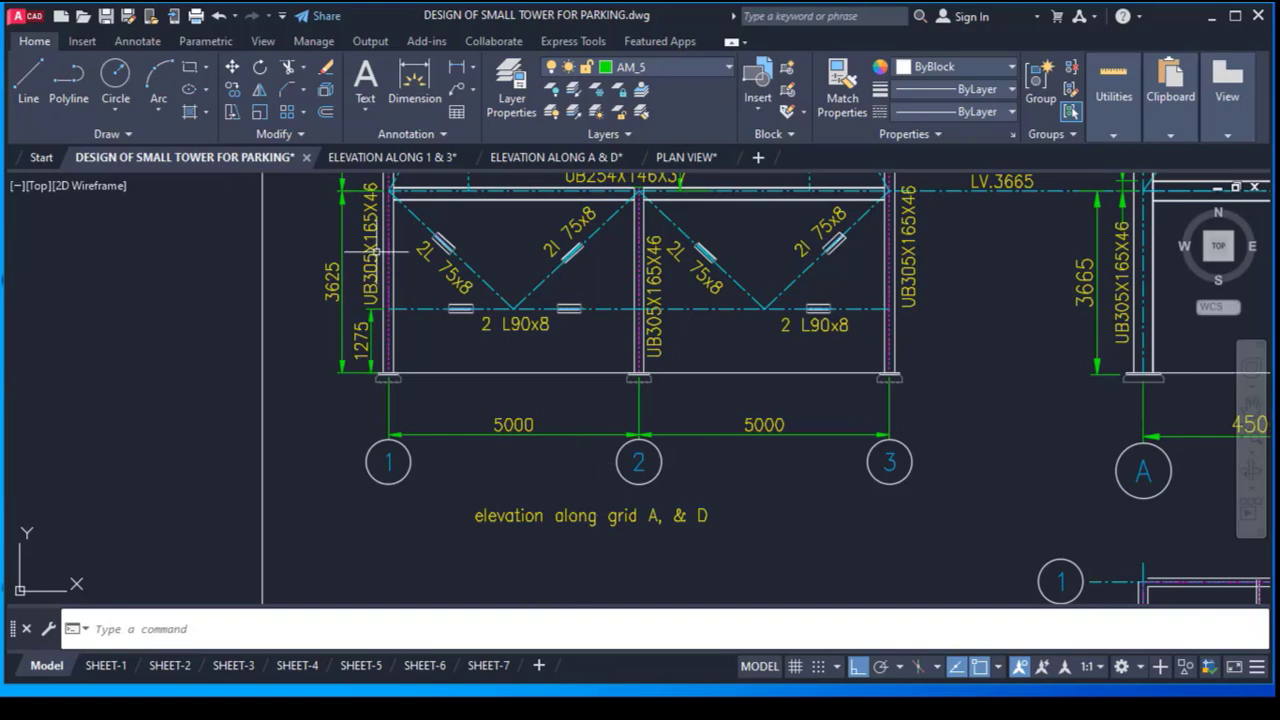
{"action": "scroll", "coordinate": [585, 389], "scroll_direction": "down", "scroll_amount": 2}
{"action": "key", "text": "ctrl+Tab"}
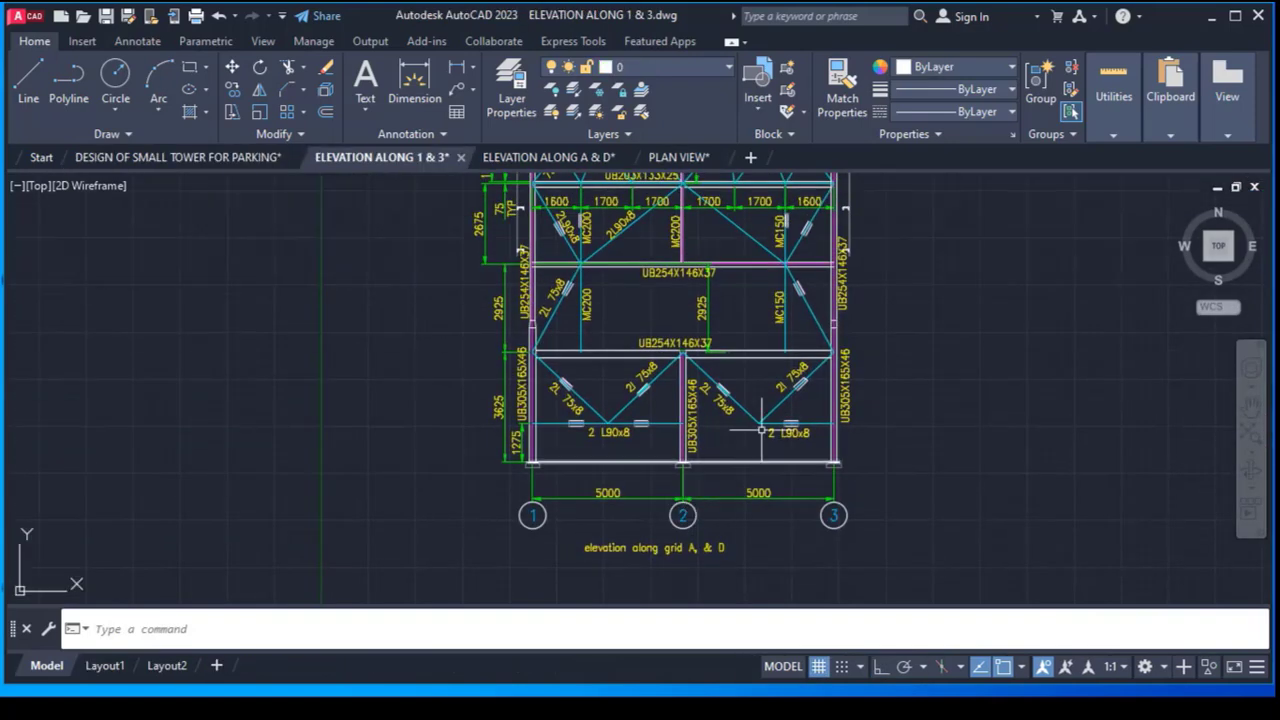
{"action": "middle_click_drag", "start_coordinate": [762, 431], "coordinate": [746, 474]}
{"action": "middle_click_drag", "start_coordinate": [825, 364], "coordinate": [805, 378]}
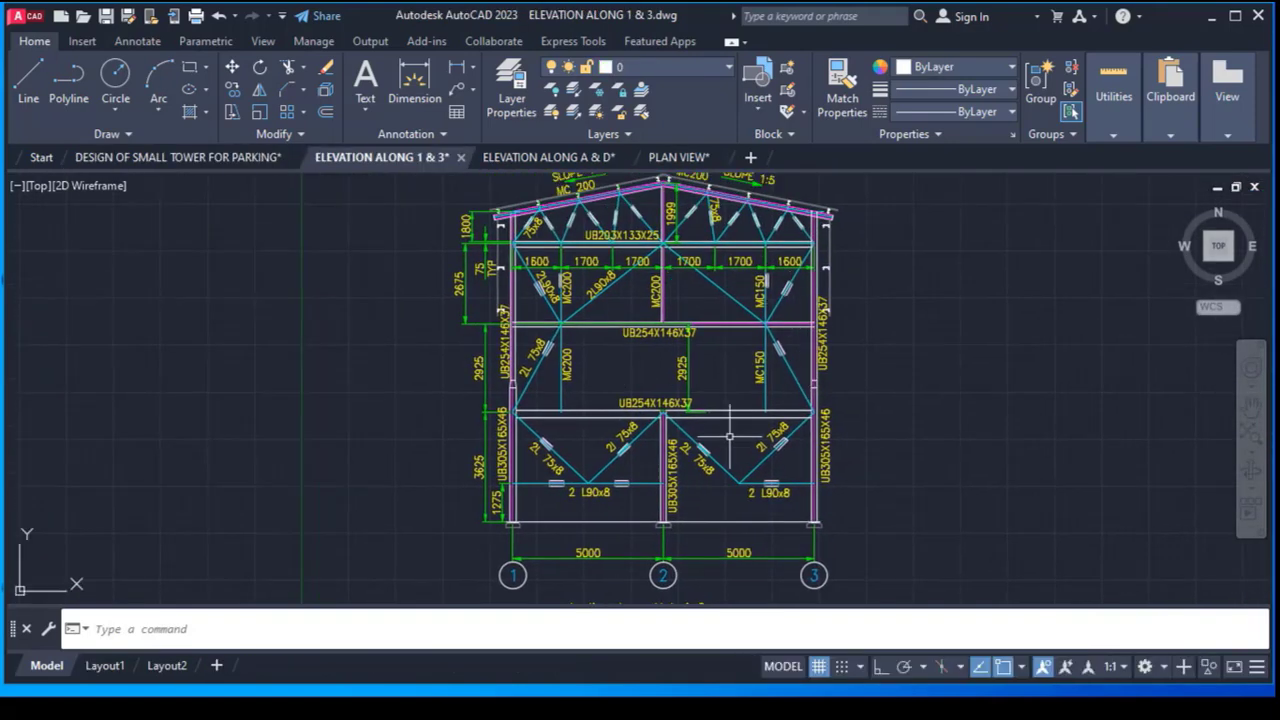
- Return to Tekla Structures and open the named view GRID @A
{"action": "left_click", "coordinate": [705, 691]}
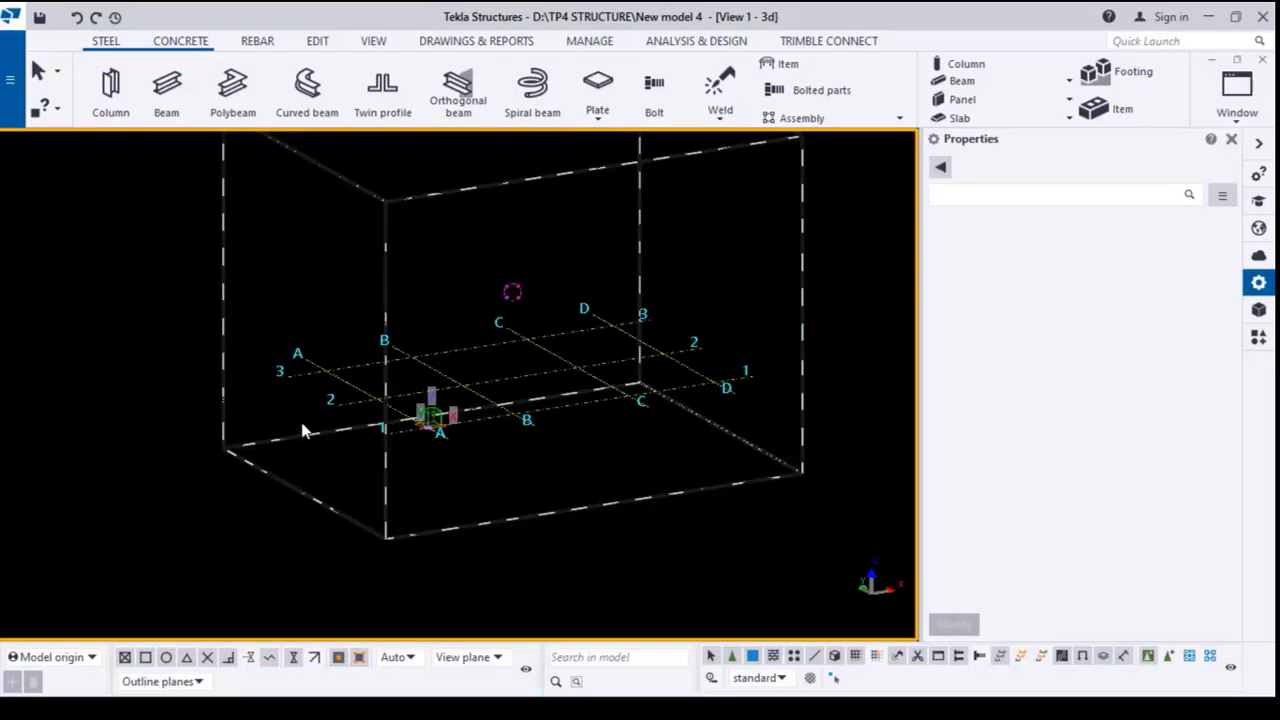
{"action": "middle_click_drag", "start_coordinate": [305, 430], "coordinate": [371, 477], "text": "ctrl"}
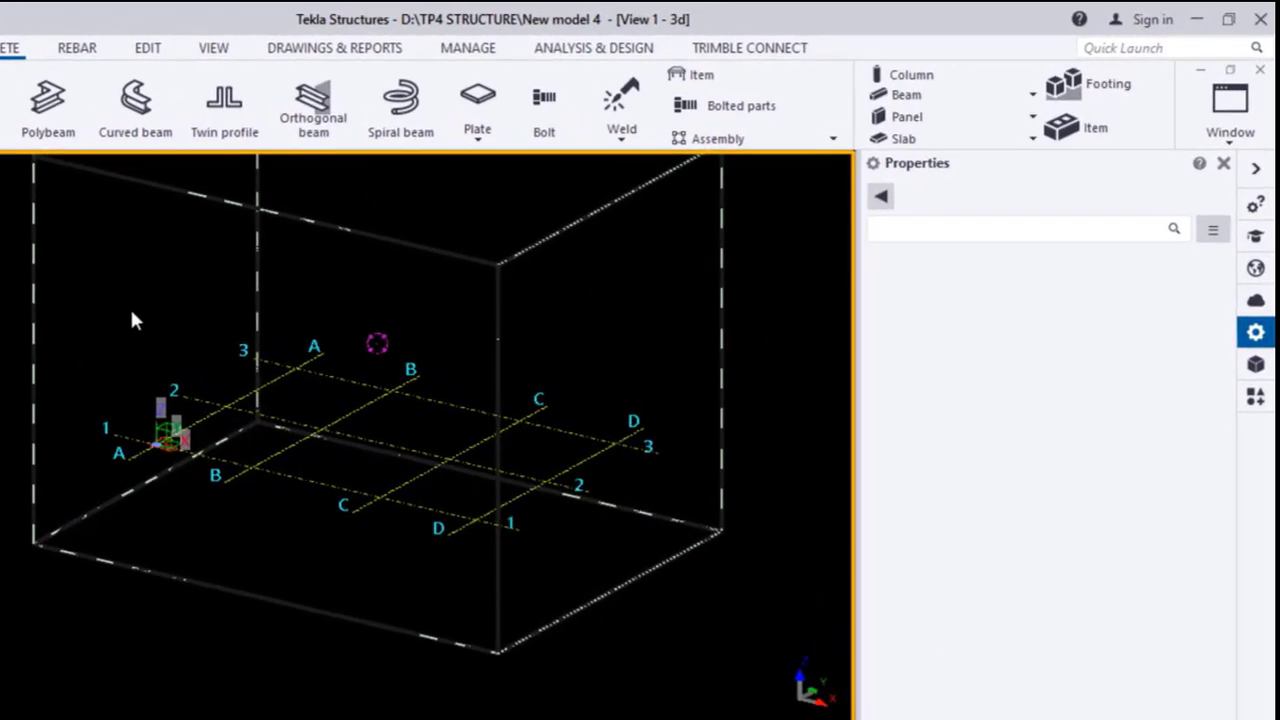
{"action": "key", "text": "ctrl+i"}
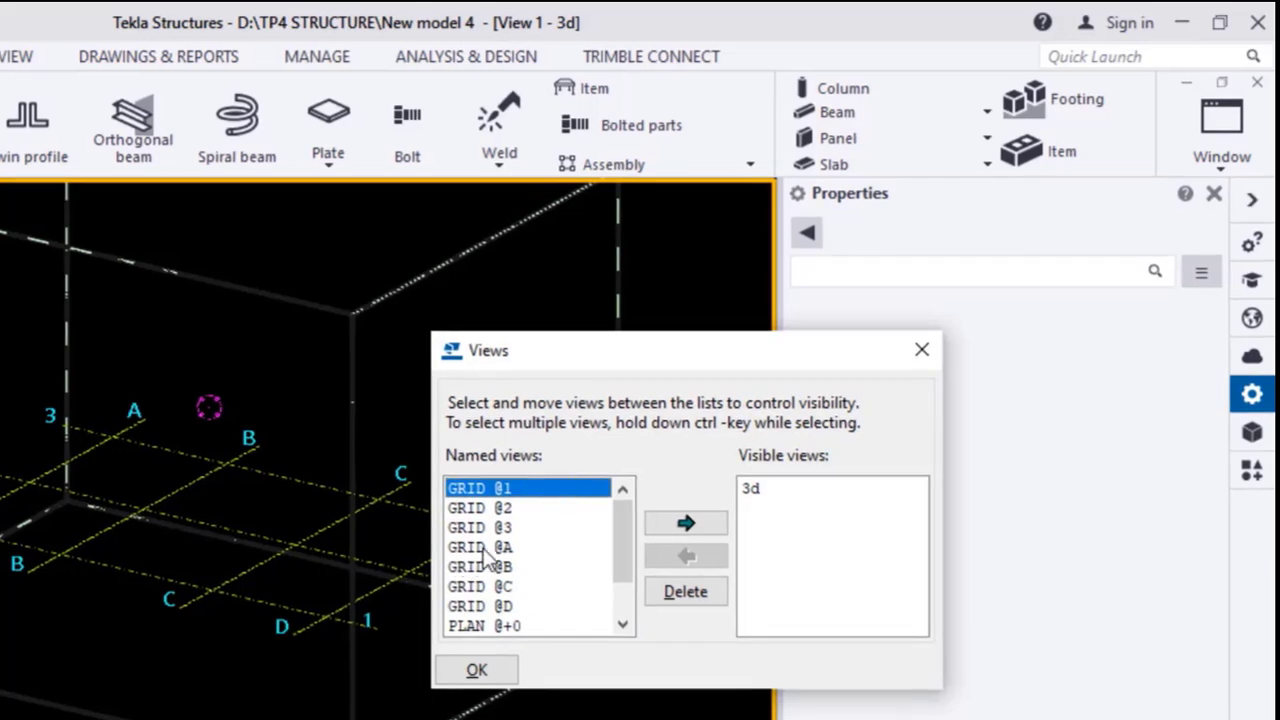
{"action": "double_click", "coordinate": [484, 547]}
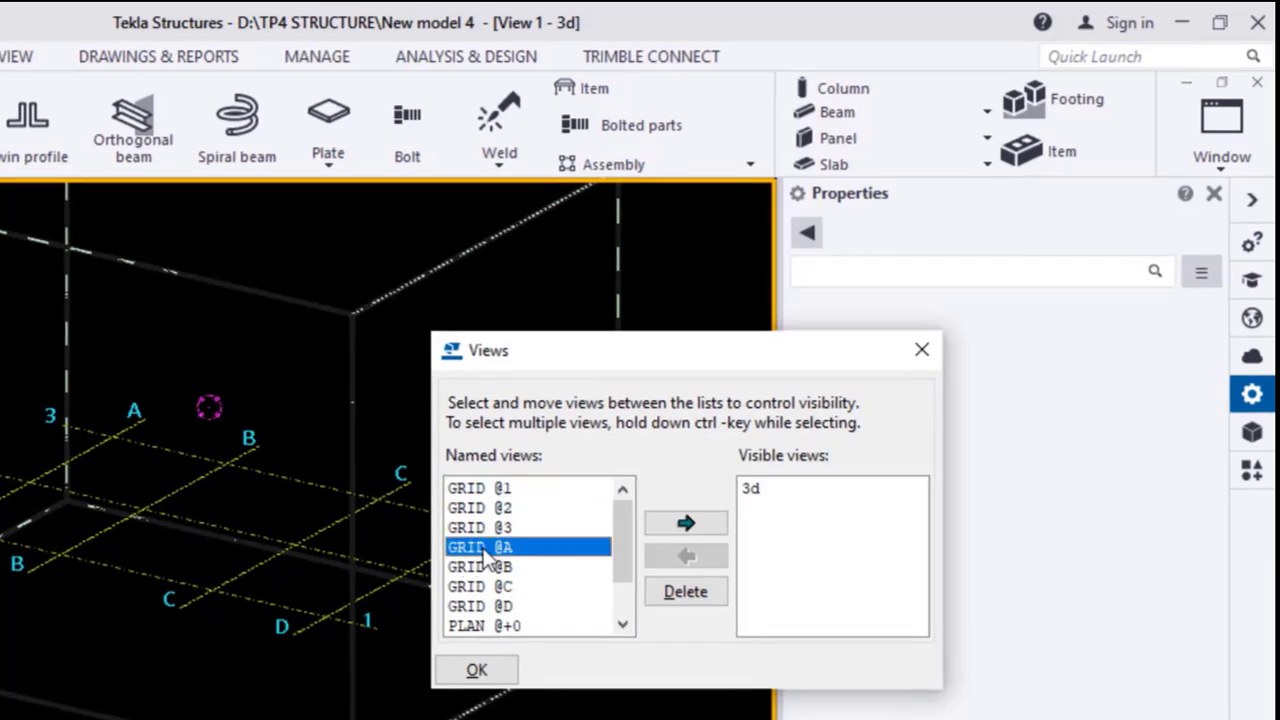
{"action": "left_click", "coordinate": [922, 350]}
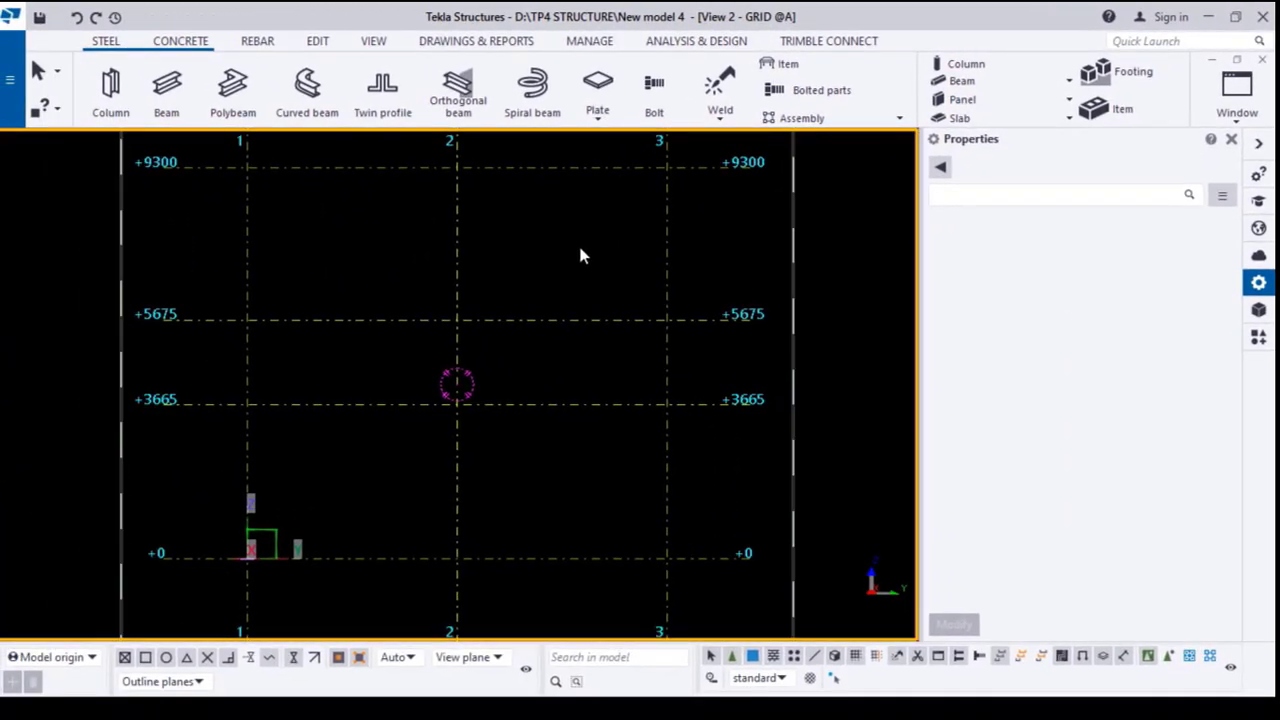
{"action": "scroll", "coordinate": [505, 271], "scroll_direction": "down", "scroll_amount": 2}
{"action": "left_click", "coordinate": [695, 427]}
{"action": "left_click", "coordinate": [874, 300]}
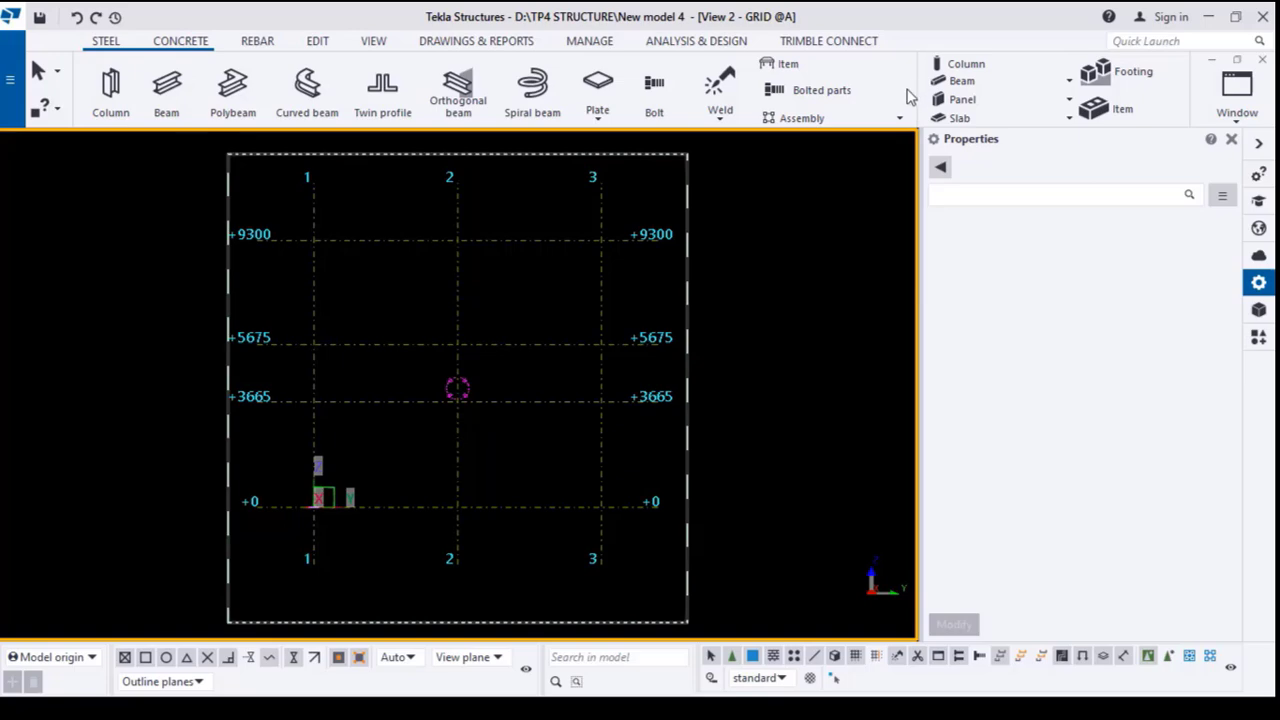
- Set the work plane parallel to the view plane of GRID @A
{"action": "left_click", "coordinate": [373, 41]}
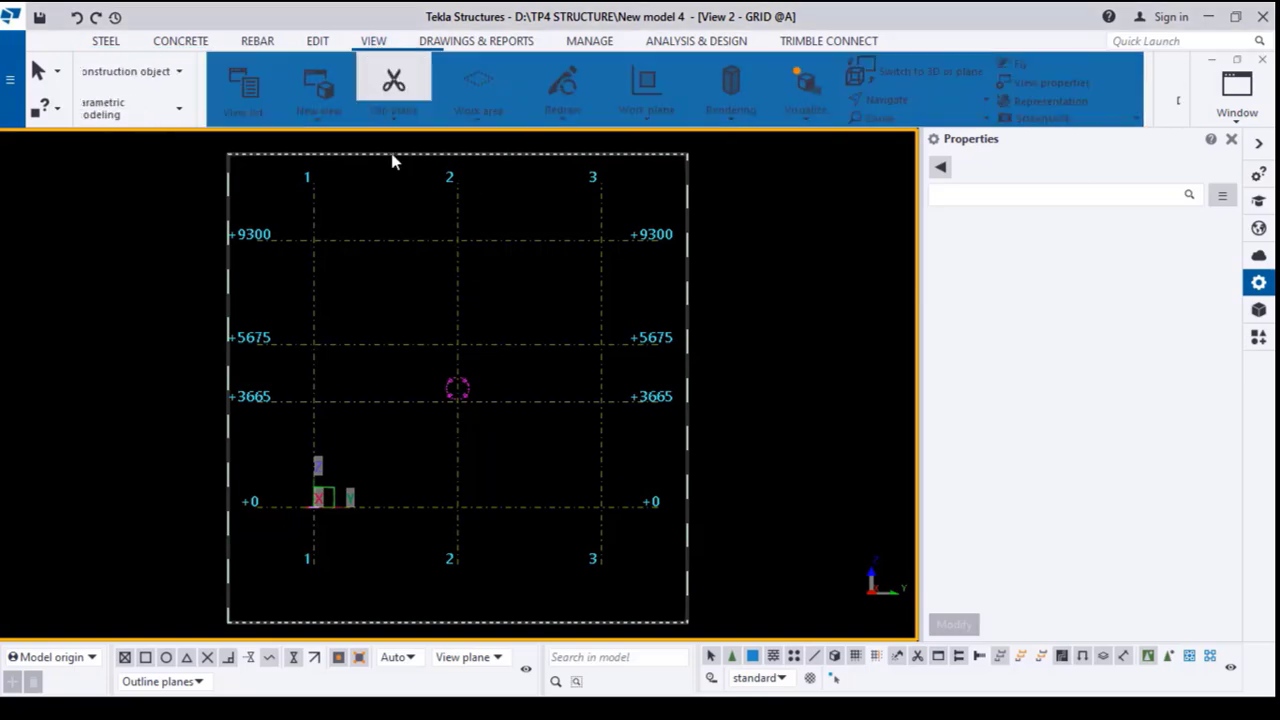
{"action": "left_click", "coordinate": [212, 122]}
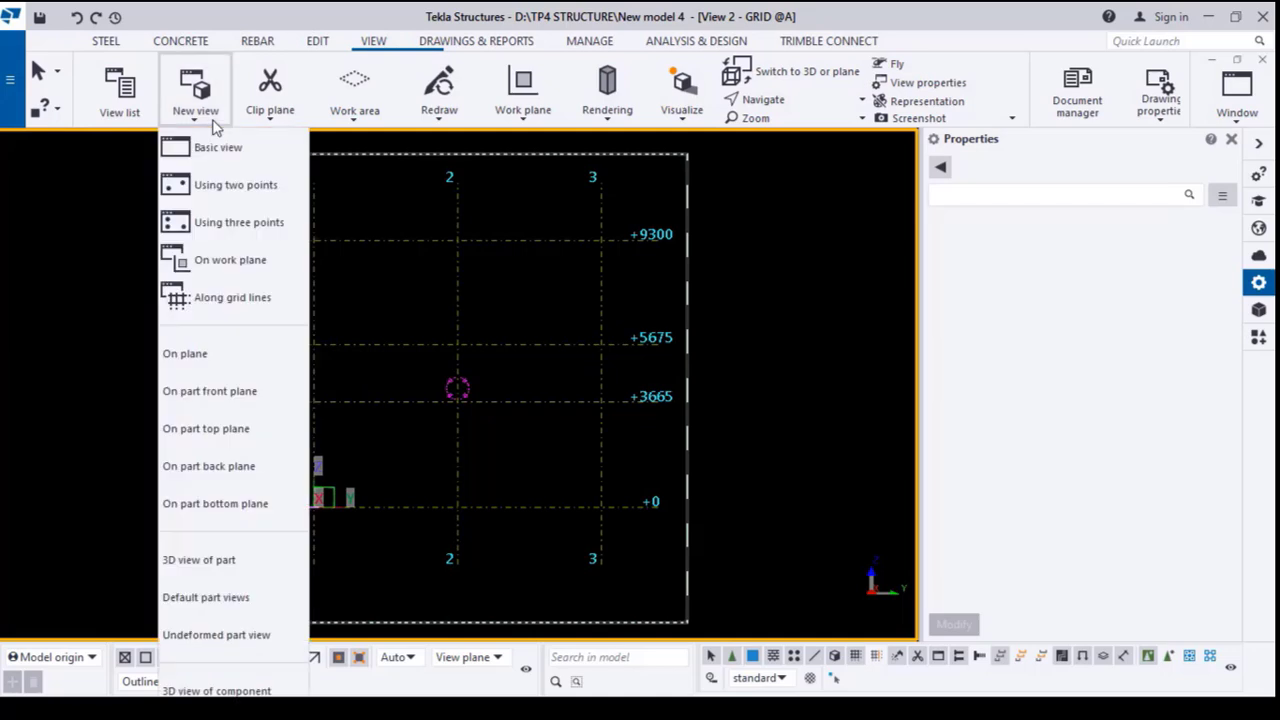
{"action": "left_click", "coordinate": [521, 120]}
{"action": "left_click", "coordinate": [523, 110]}
{"action": "left_click", "coordinate": [561, 445]}
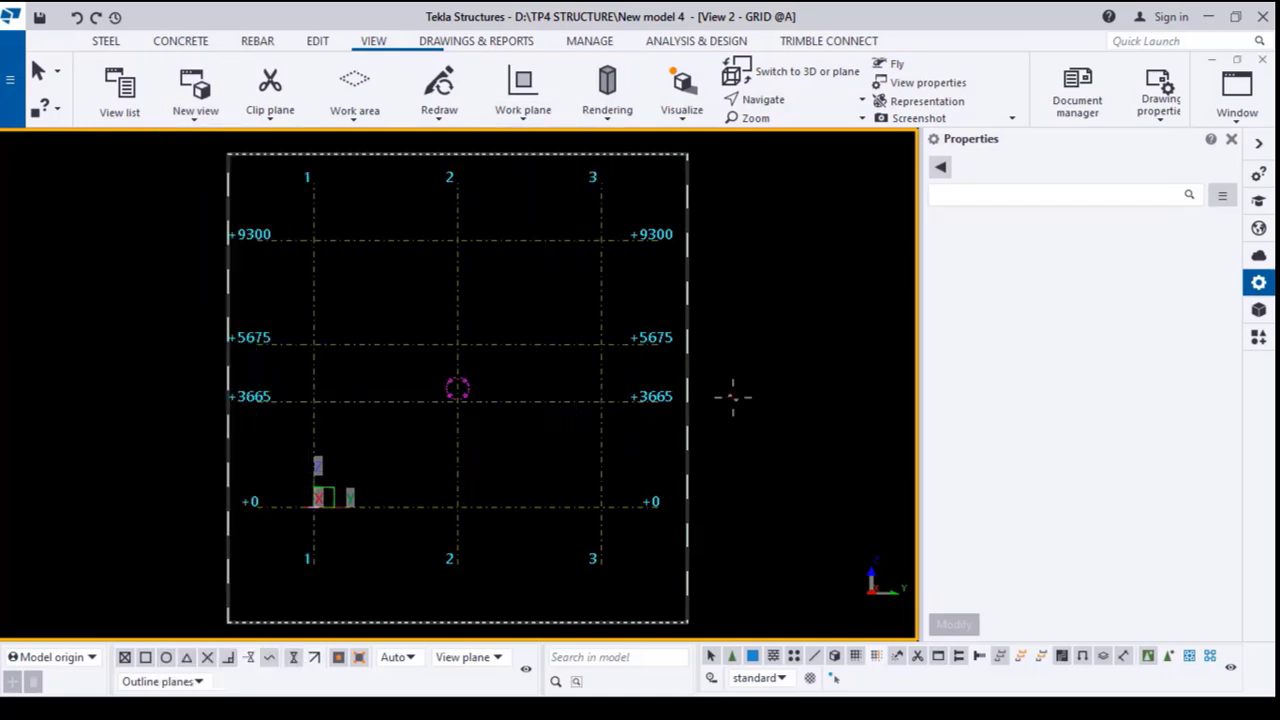
{"action": "left_click", "coordinate": [731, 410]}
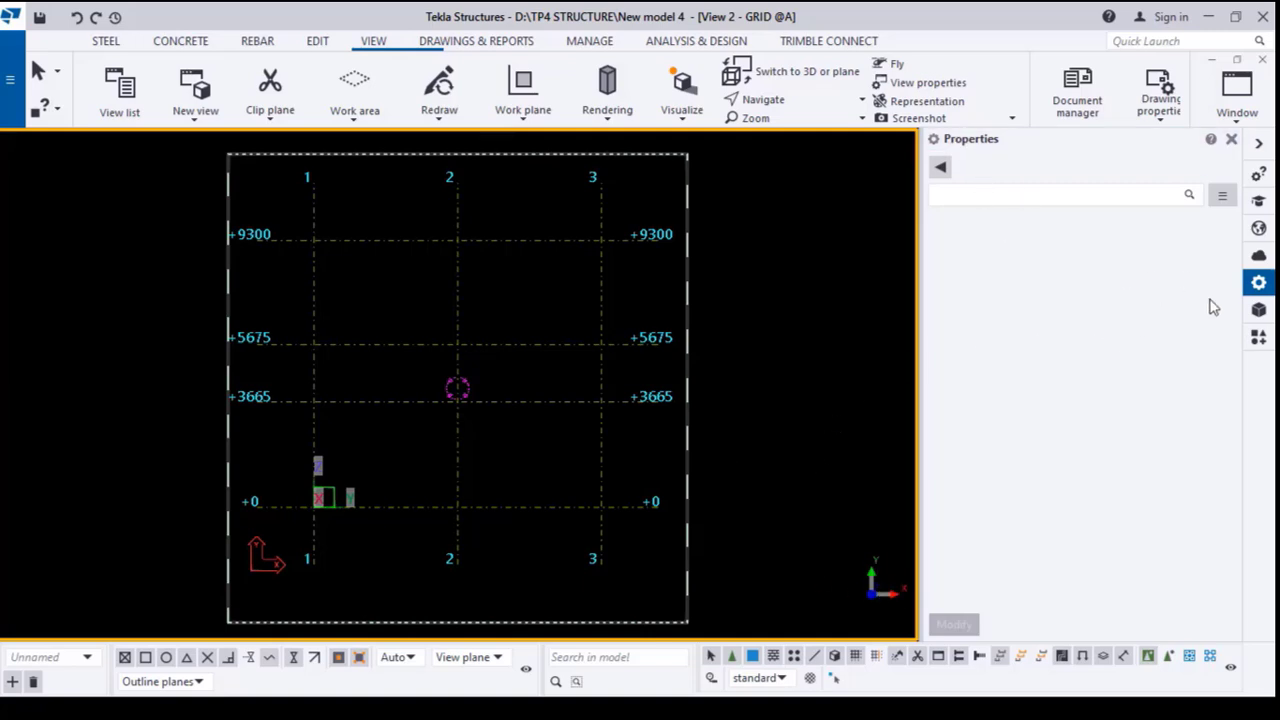
- Start adding a reference model and browse the tekla input folder for the elevation DWG files
{"action": "left_click", "coordinate": [1258, 314]}
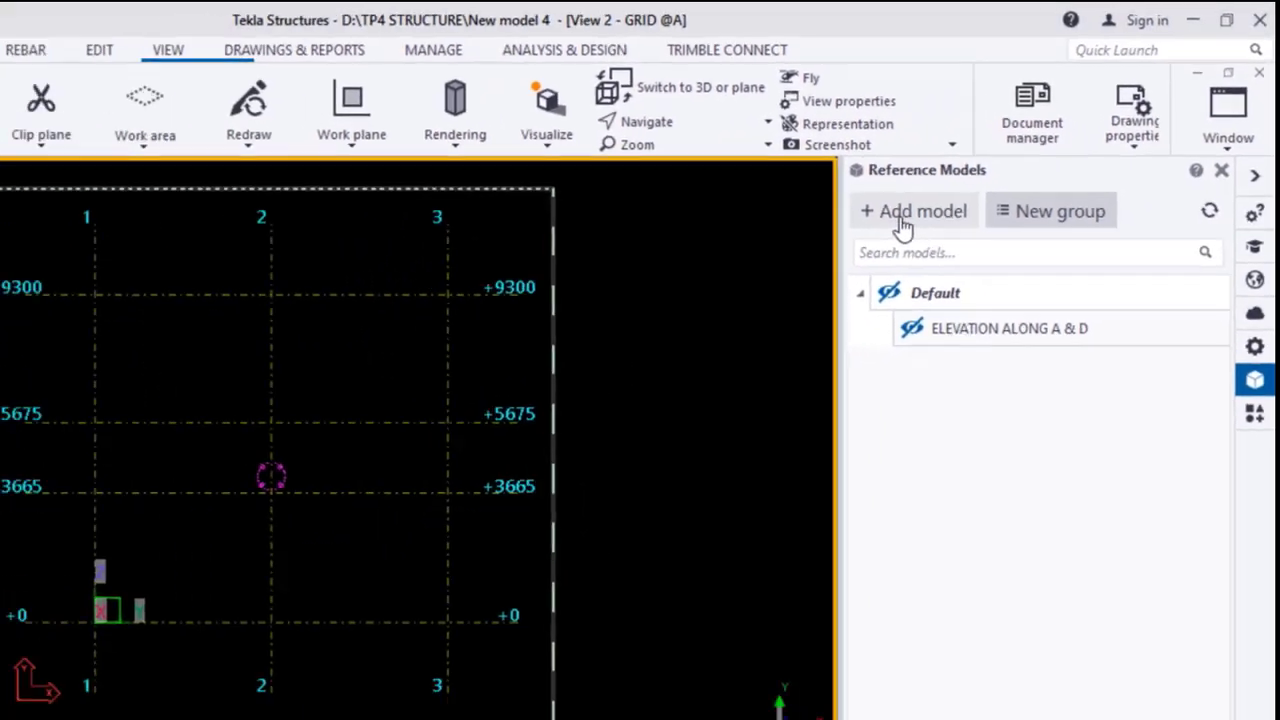
{"action": "left_click", "coordinate": [758, 302]}
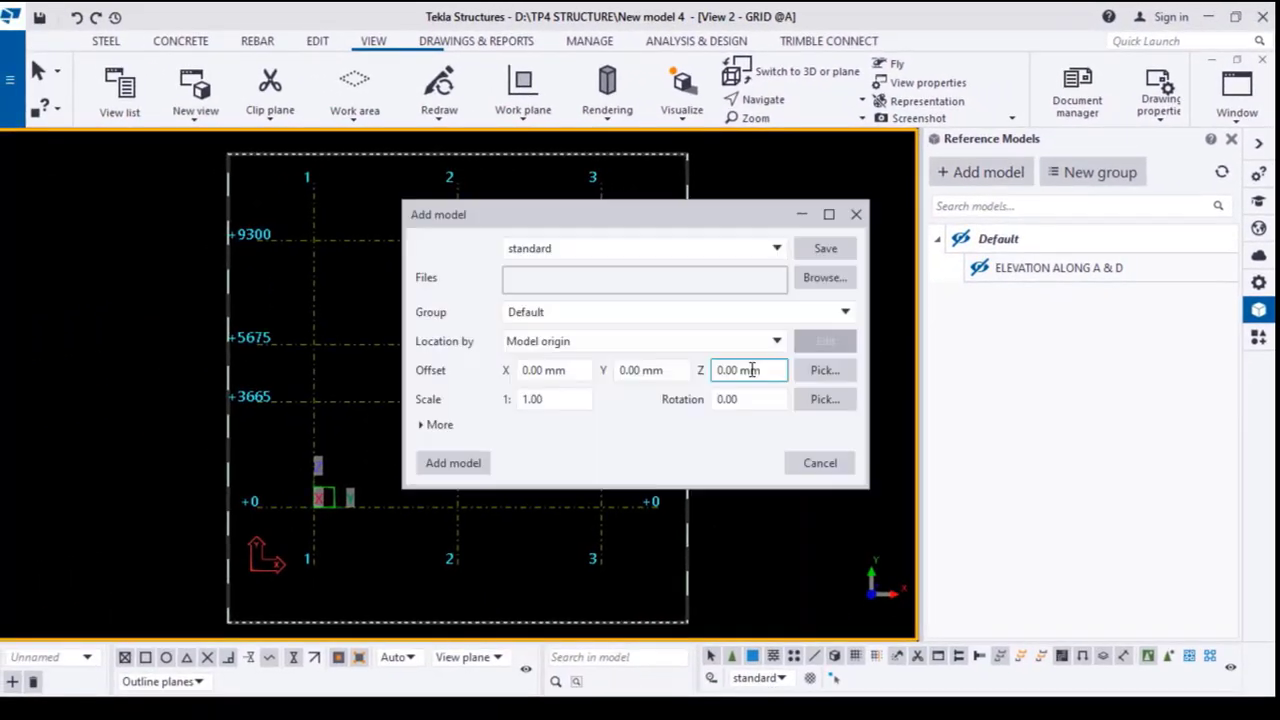
{"action": "left_click", "coordinate": [826, 277]}
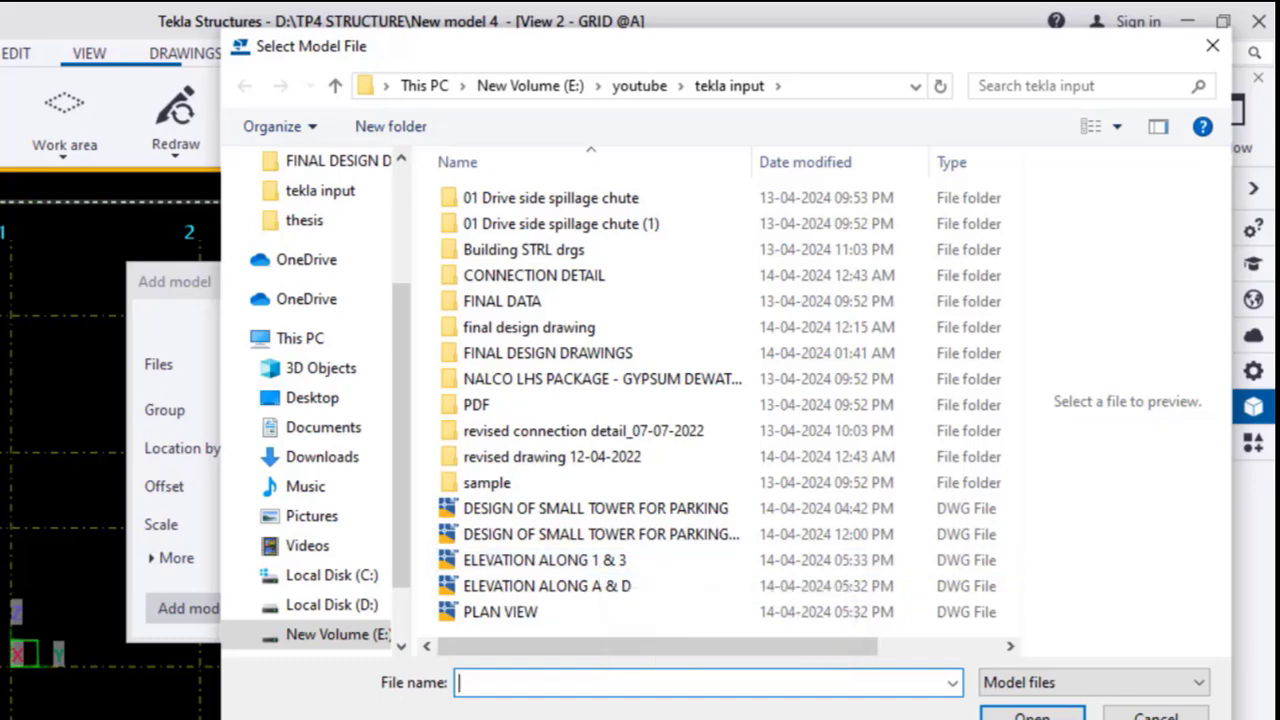
{"action": "left_click", "coordinate": [1156, 714]}
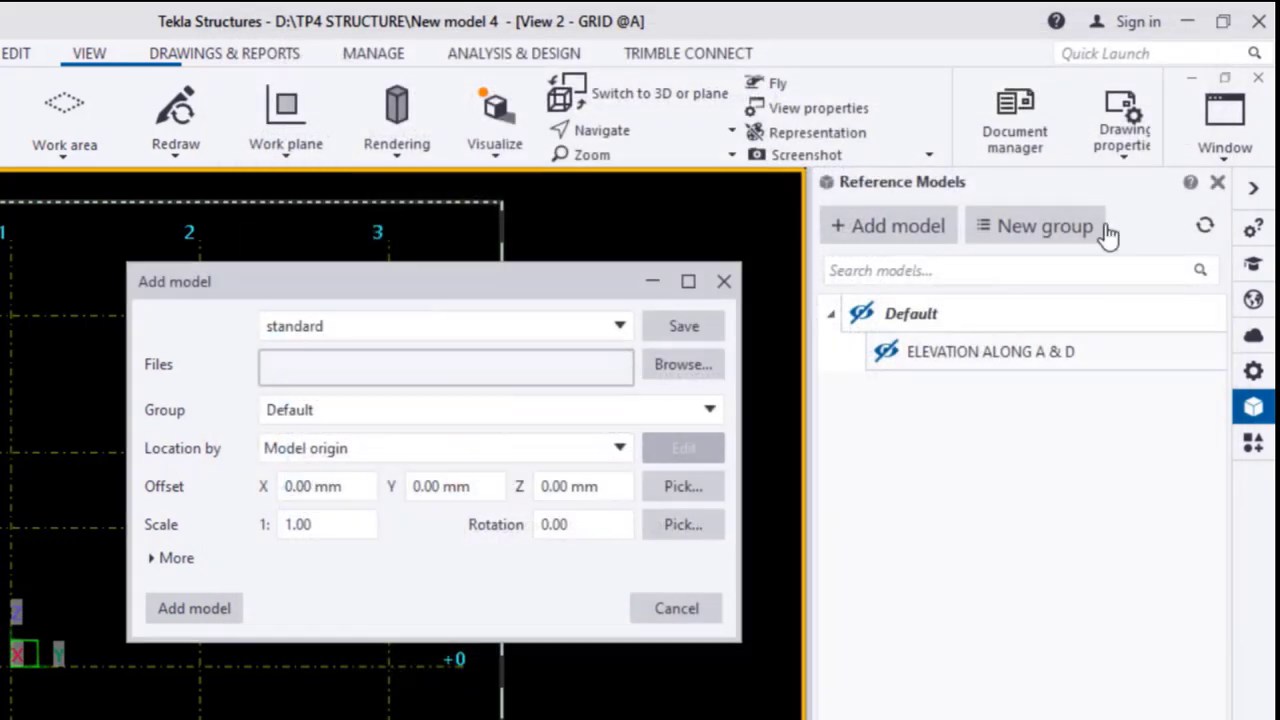
- Check in AutoCAD which elevation the ELEVATION ALONG 1 & 3 drawing contains, and return to Tekla Structures
{"action": "left_click", "coordinate": [1180, 24]}
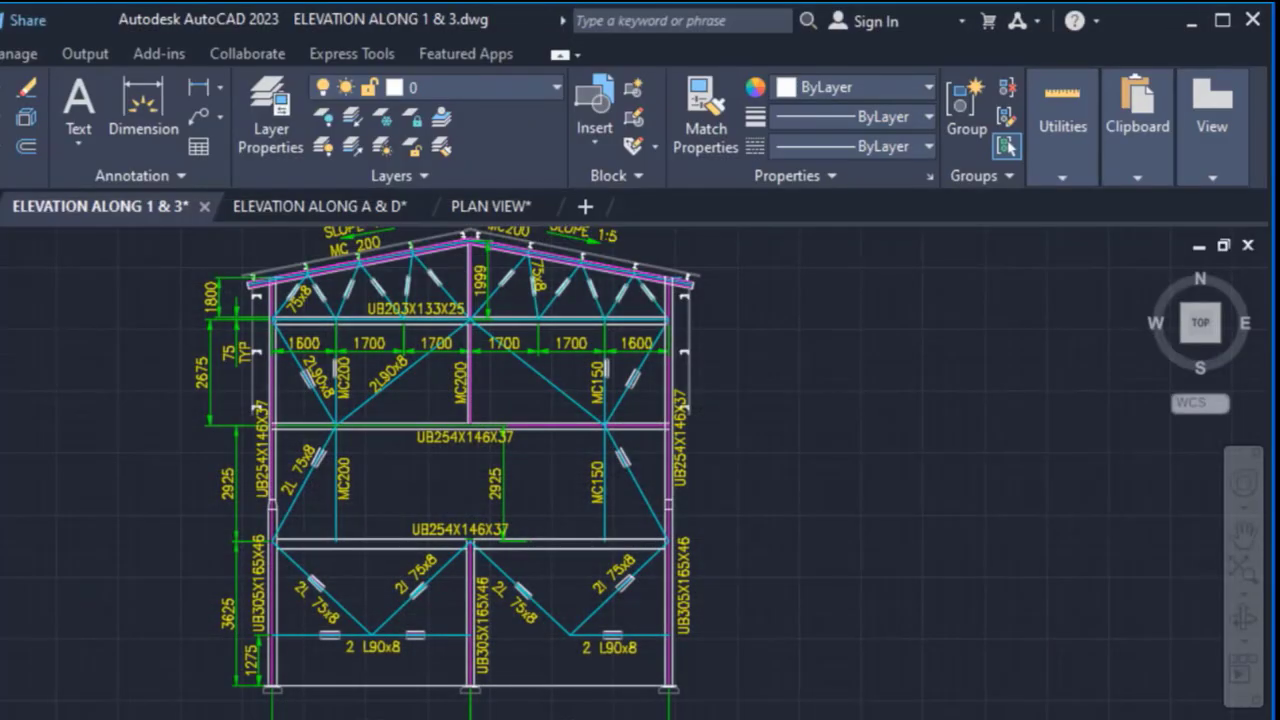
{"action": "middle_click_drag", "start_coordinate": [607, 719], "coordinate": [597, 560]}
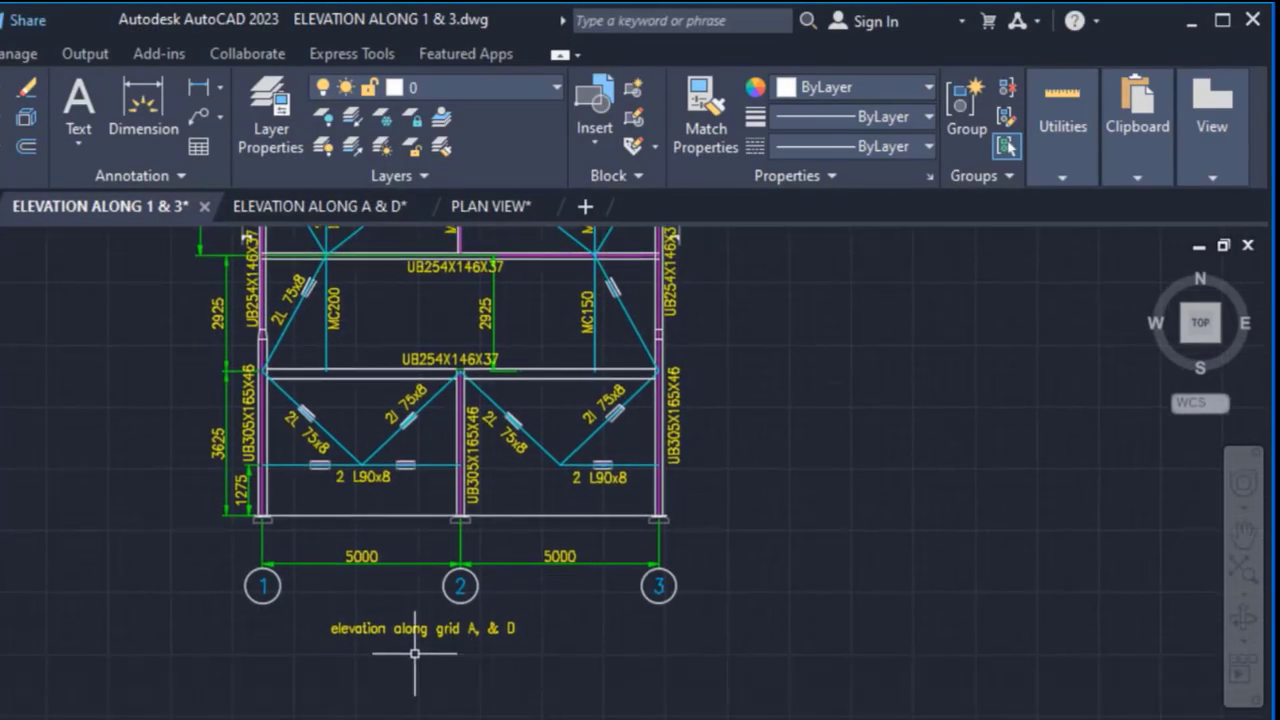
{"action": "scroll", "coordinate": [415, 653], "scroll_direction": "up", "scroll_amount": 2}
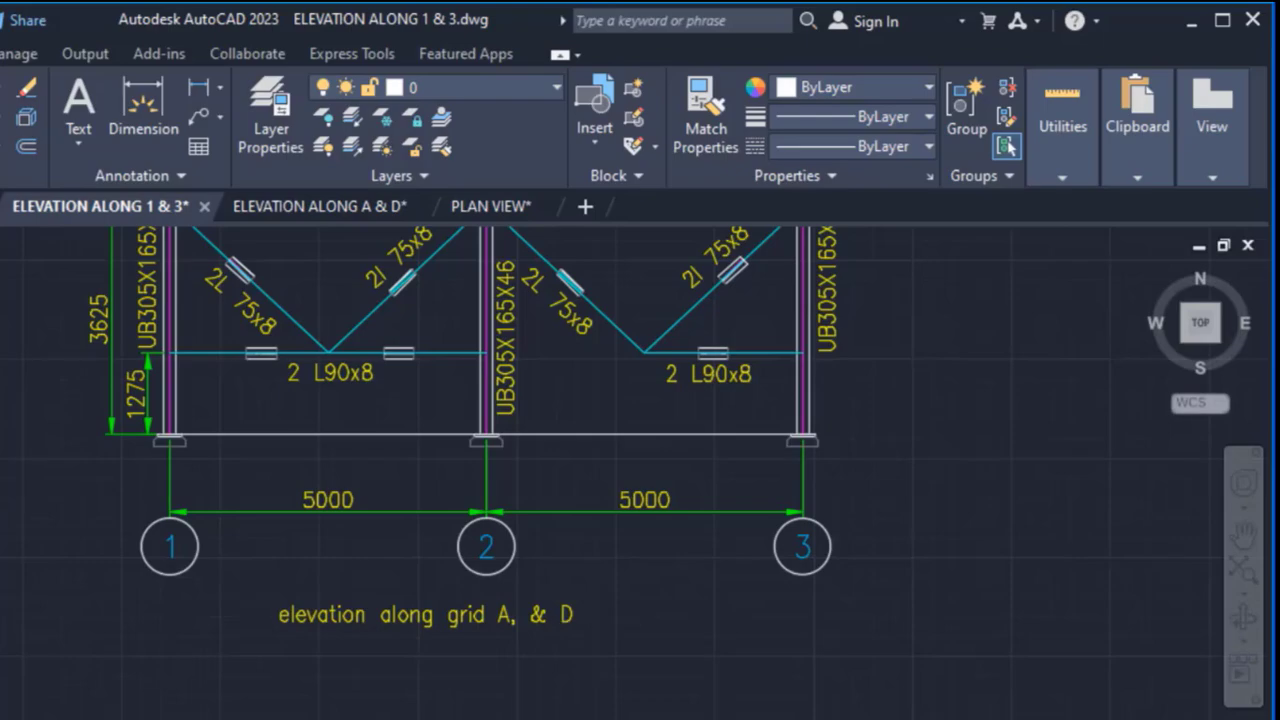
{"action": "left_click", "coordinate": [1180, 24]}
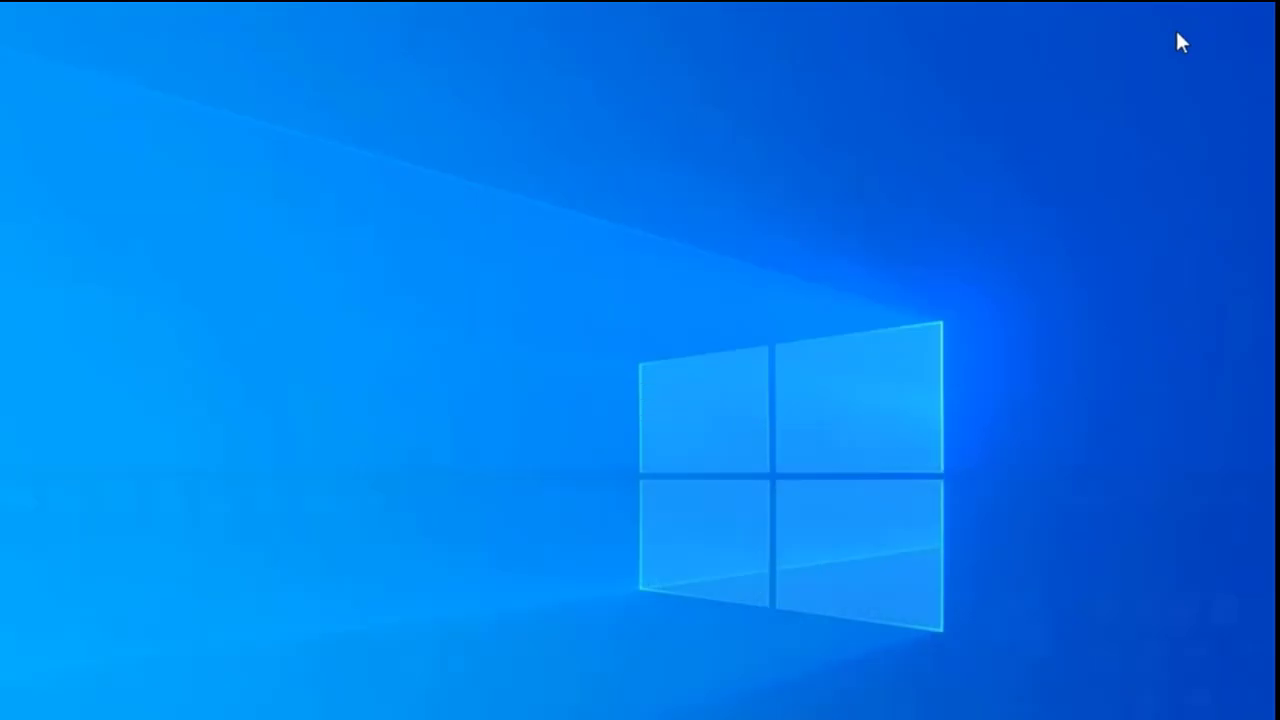
{"action": "left_click", "coordinate": [400, 718]}
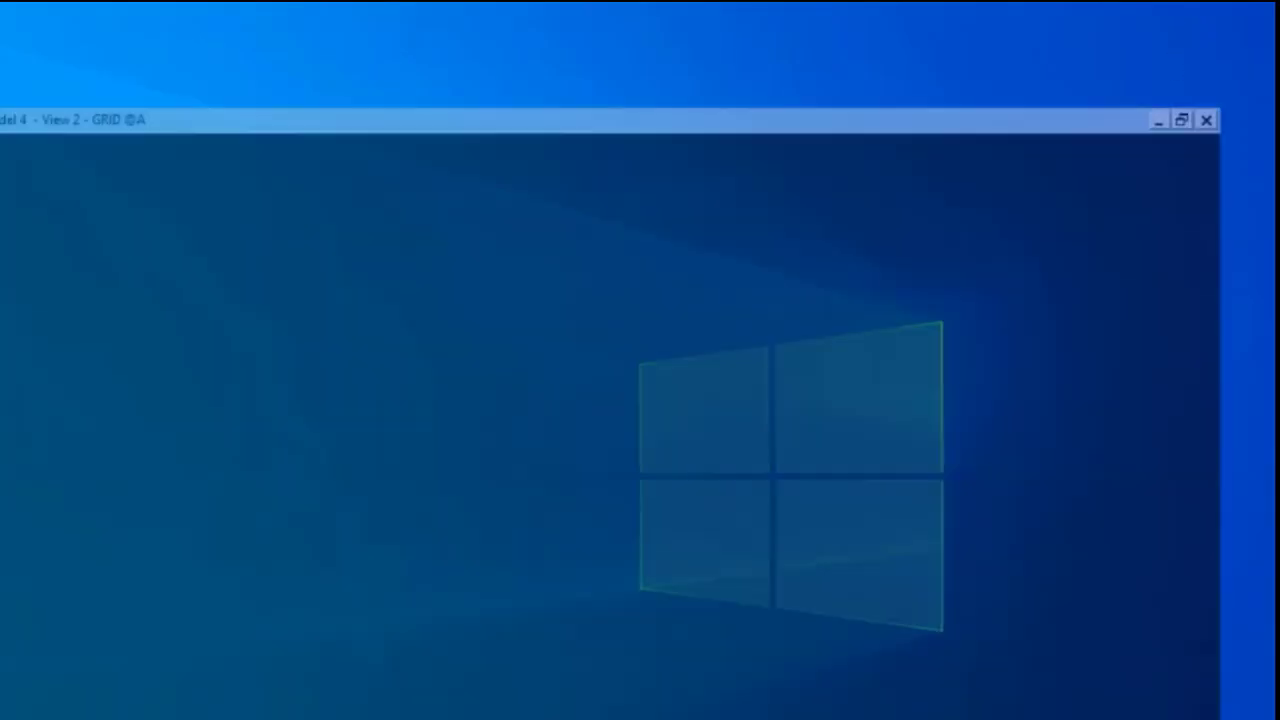
- Add the ELEVATION ALONG A & D drawing as a reference model in the Default group, located by the model origin
{"action": "left_click", "coordinate": [685, 366]}
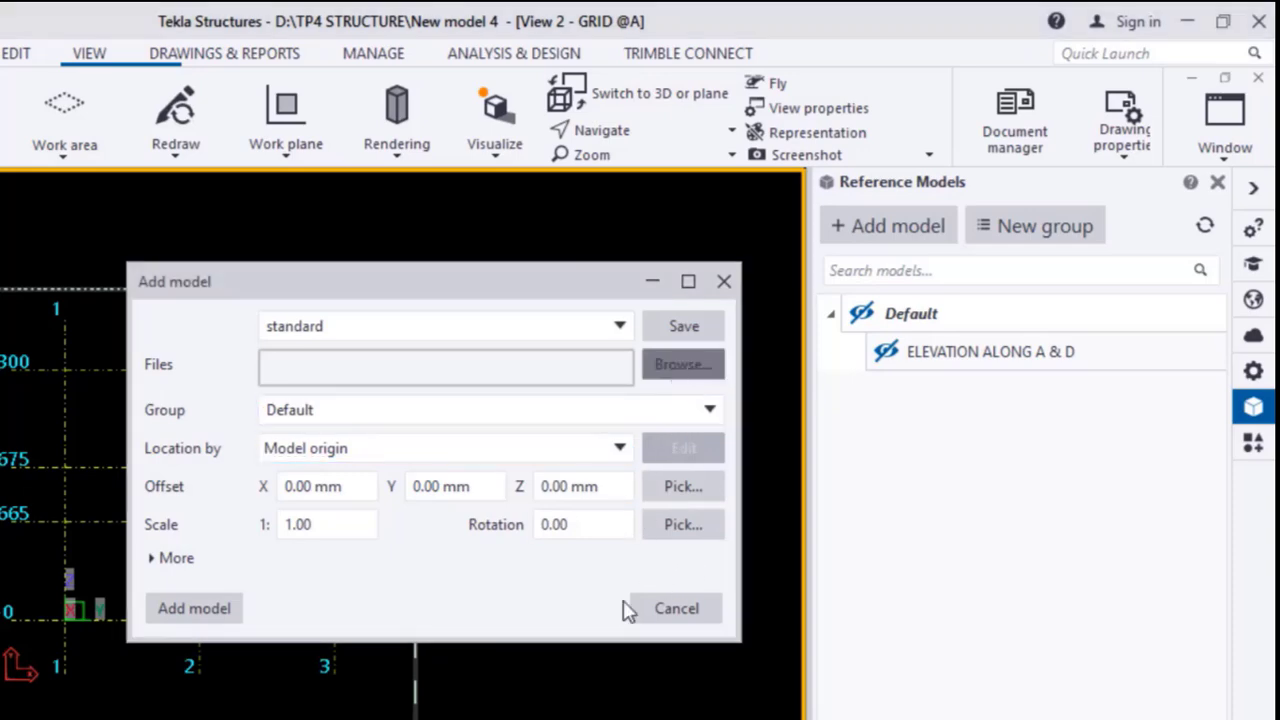
{"action": "double_click", "coordinate": [605, 586]}
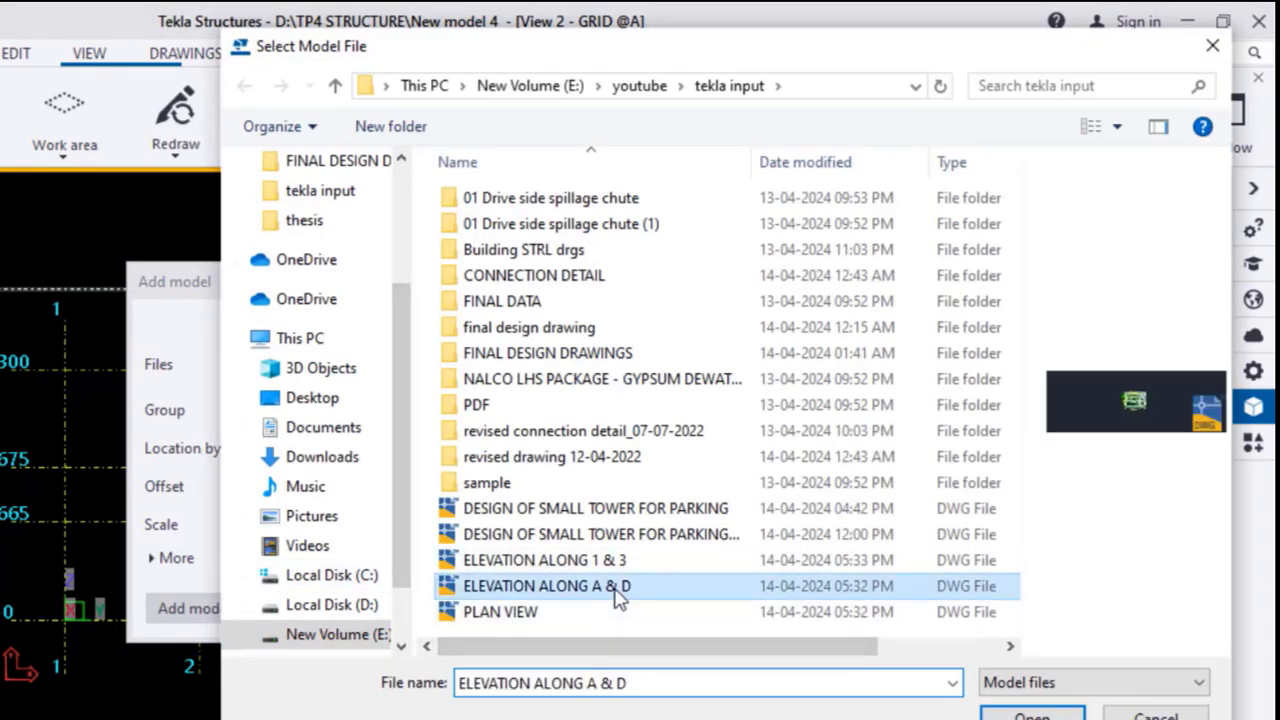
{"action": "left_click_drag", "start_coordinate": [336, 521], "coordinate": [207, 547]}
{"action": "left_click", "coordinate": [190, 610]}
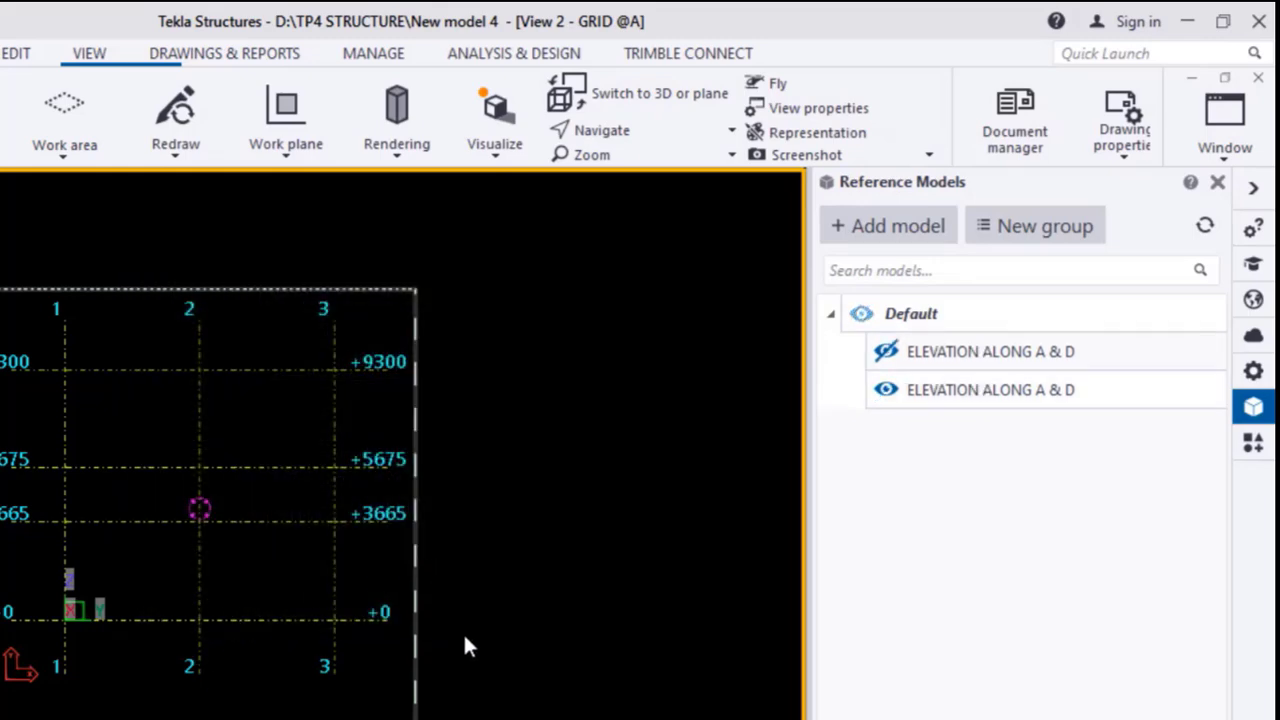
- Delete the older, hidden ELEVATION ALONG A & D reference model from the Default group
{"action": "left_click", "coordinate": [984, 398]}
{"action": "left_click", "coordinate": [1022, 357]}
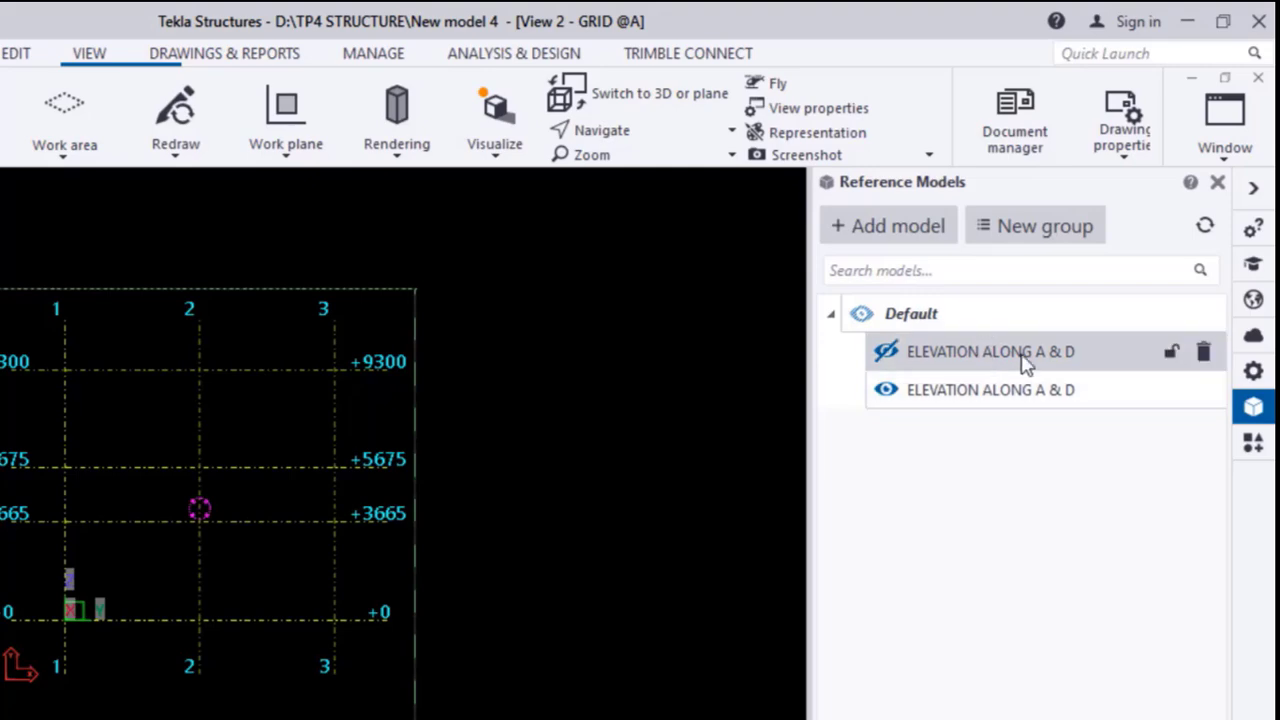
{"action": "left_click", "coordinate": [1203, 351]}
{"action": "left_click", "coordinate": [413, 516]}
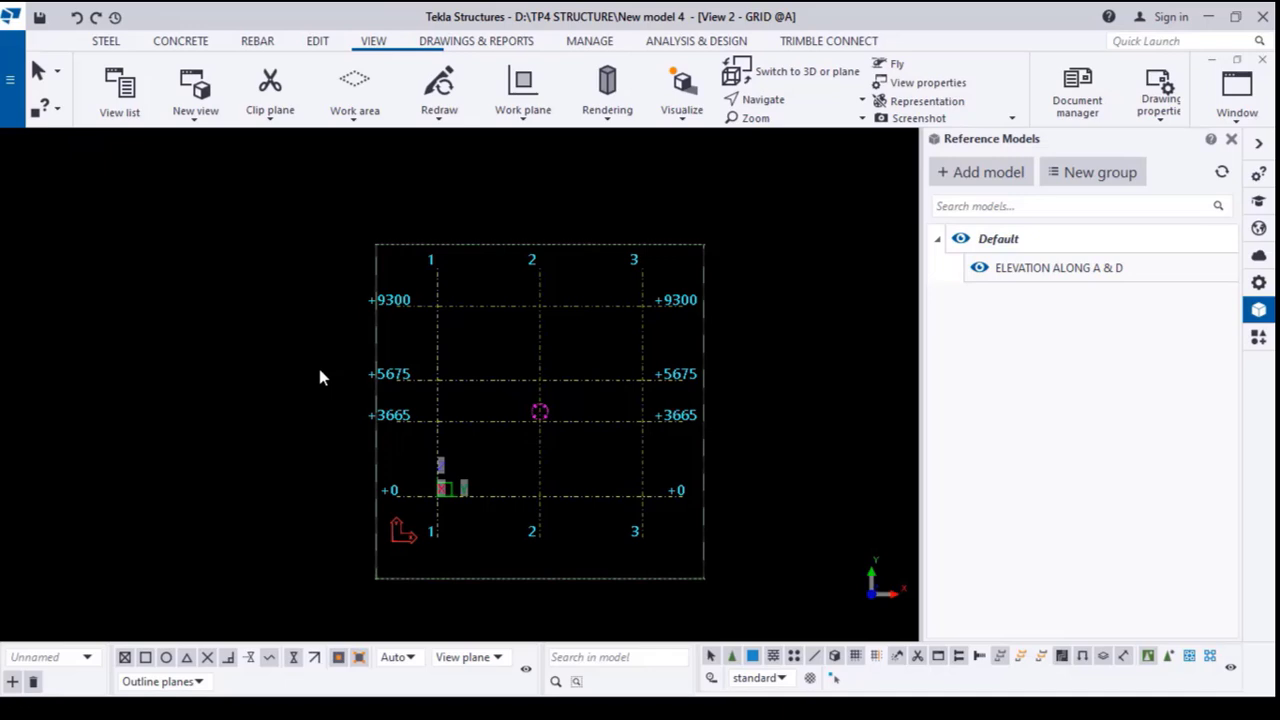
- Fit the work area of the GRID @A view to the whole model, including the added reference drawing
{"action": "left_click", "coordinate": [315, 344]}
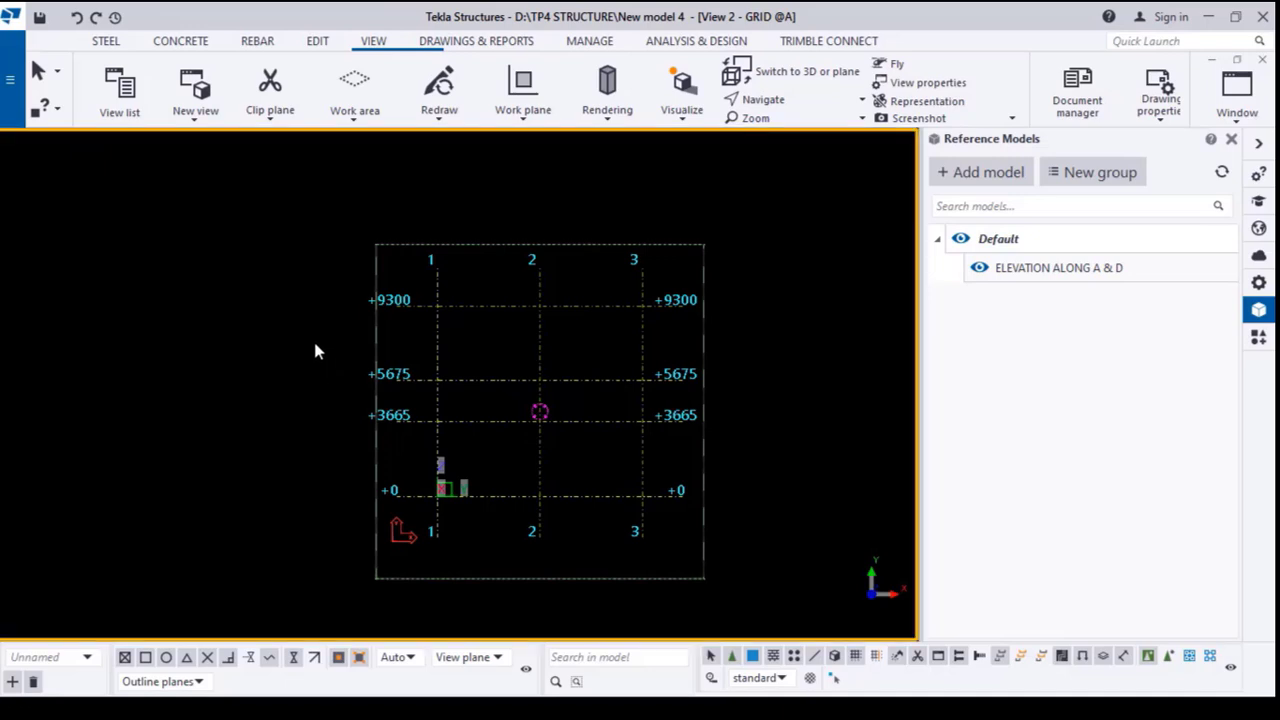
{"action": "right_click", "coordinate": [262, 309]}
{"action": "left_click", "coordinate": [362, 397]}
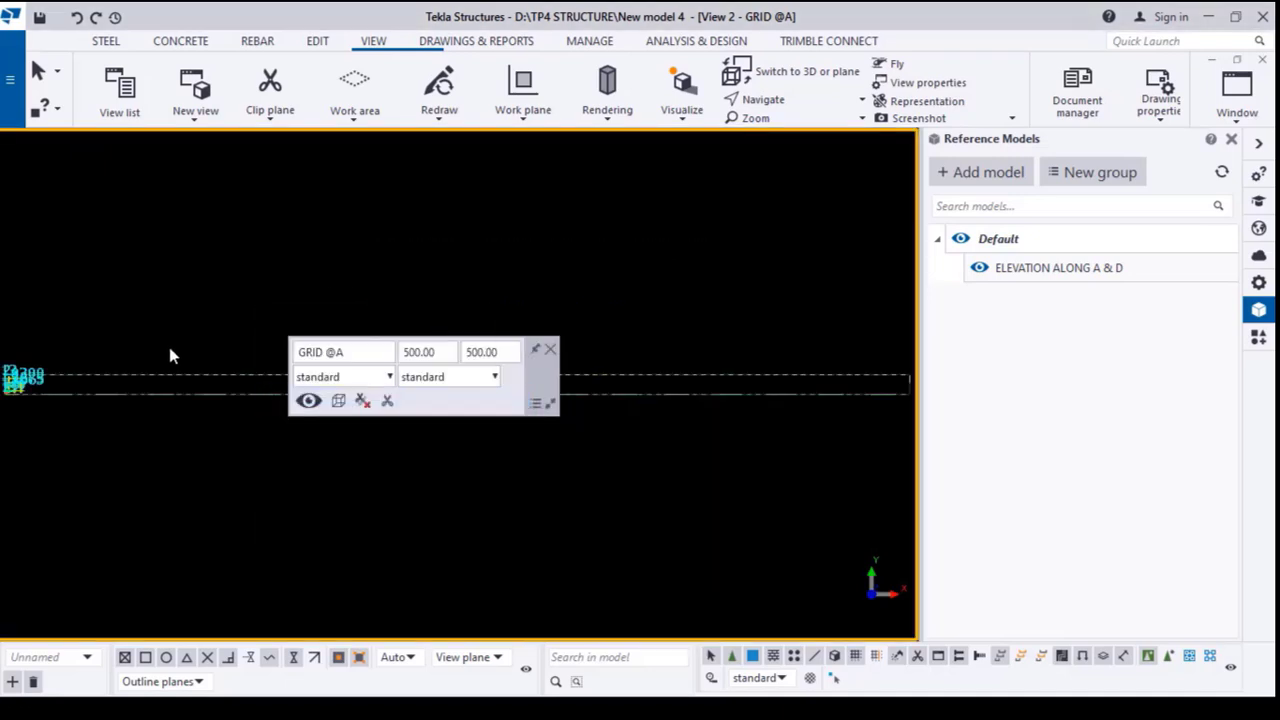
{"action": "left_click", "coordinate": [550, 349]}
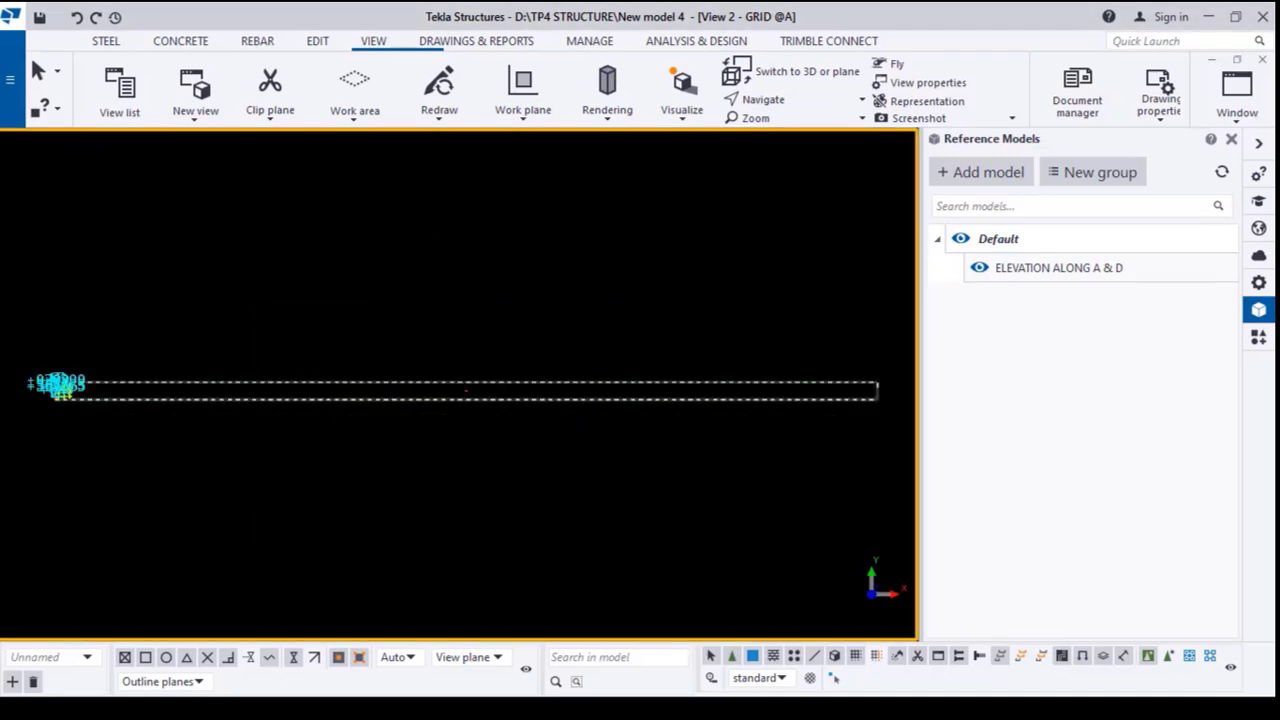
{"action": "middle_click_drag", "start_coordinate": [300, 436], "coordinate": [787, 471]}
{"action": "scroll", "coordinate": [529, 429], "scroll_direction": "up", "scroll_amount": 6}
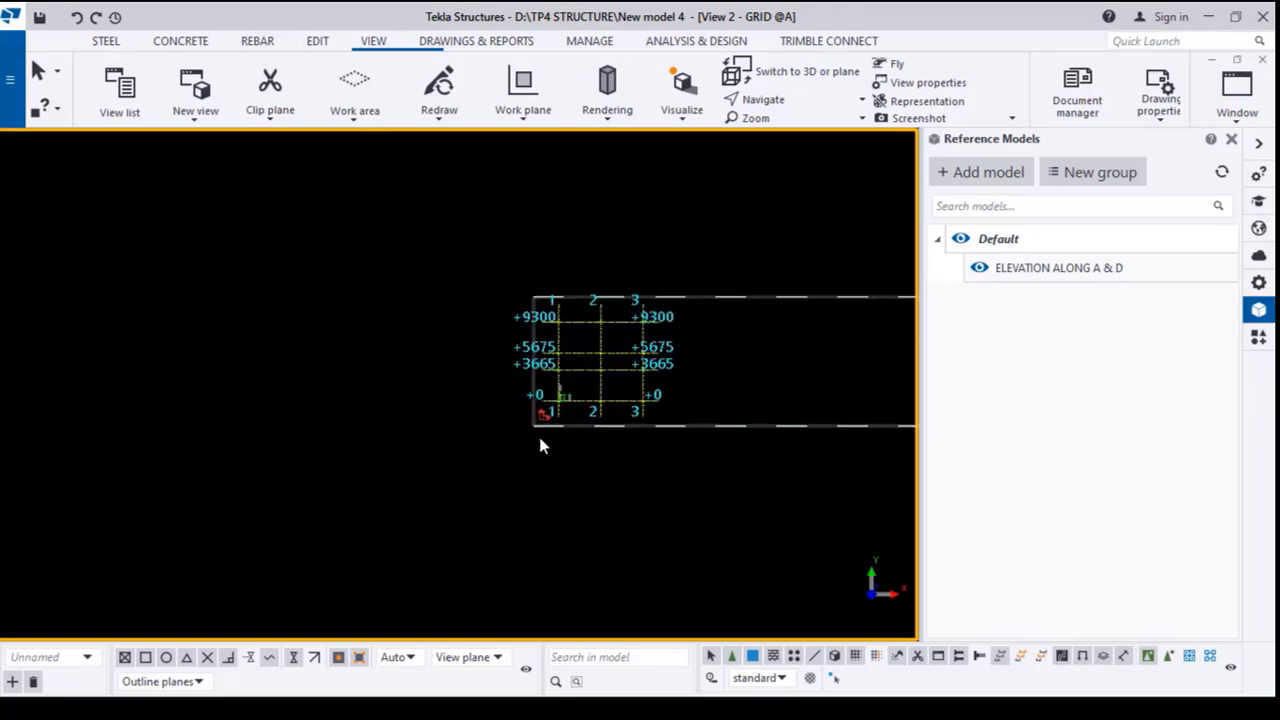
- Review the view depth and object visibility settings of the GRID @A view, closing them without changes
{"action": "double_click", "coordinate": [404, 364]}
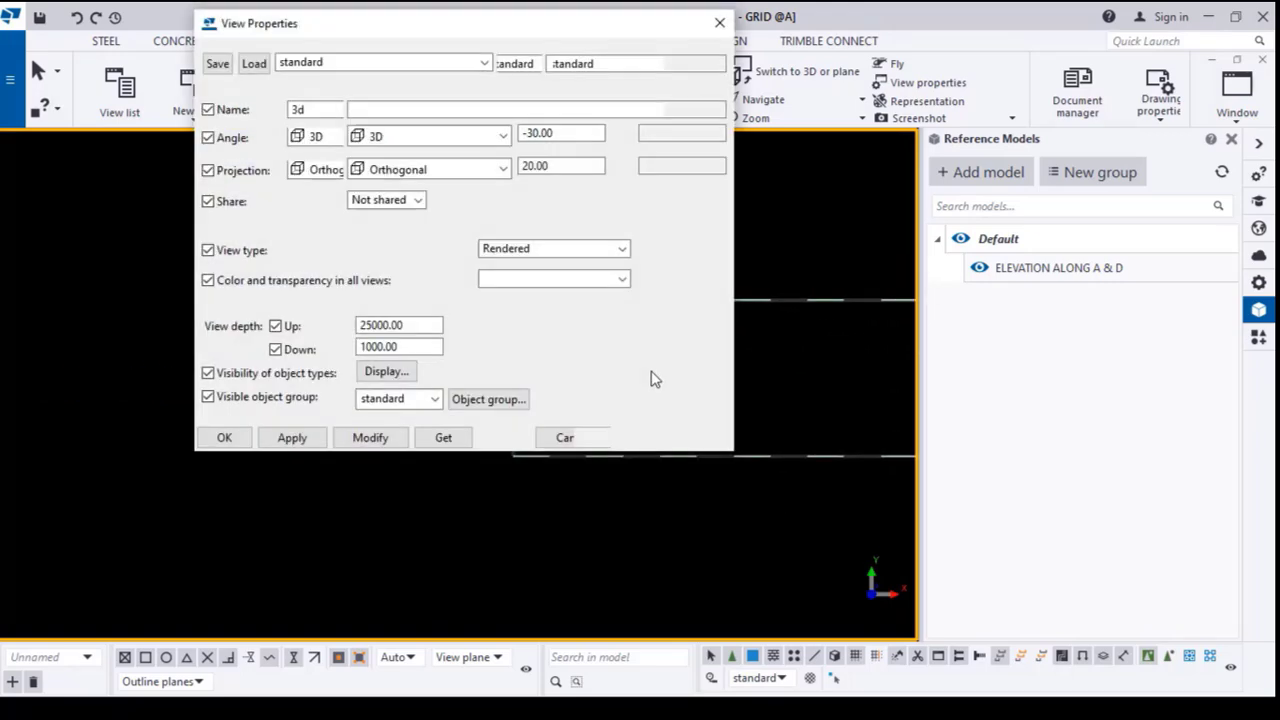
{"action": "left_click", "coordinate": [394, 315]}
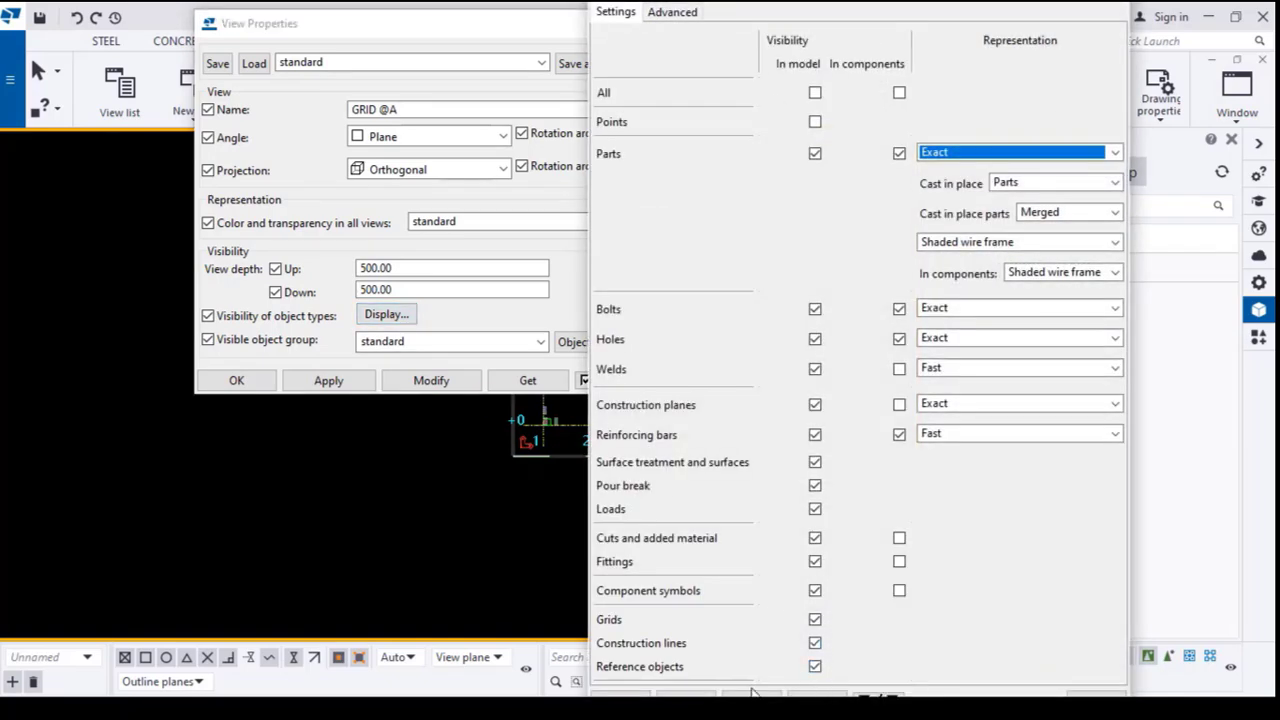
{"action": "left_click", "coordinate": [621, 692]}
{"action": "left_click", "coordinate": [680, 381]}
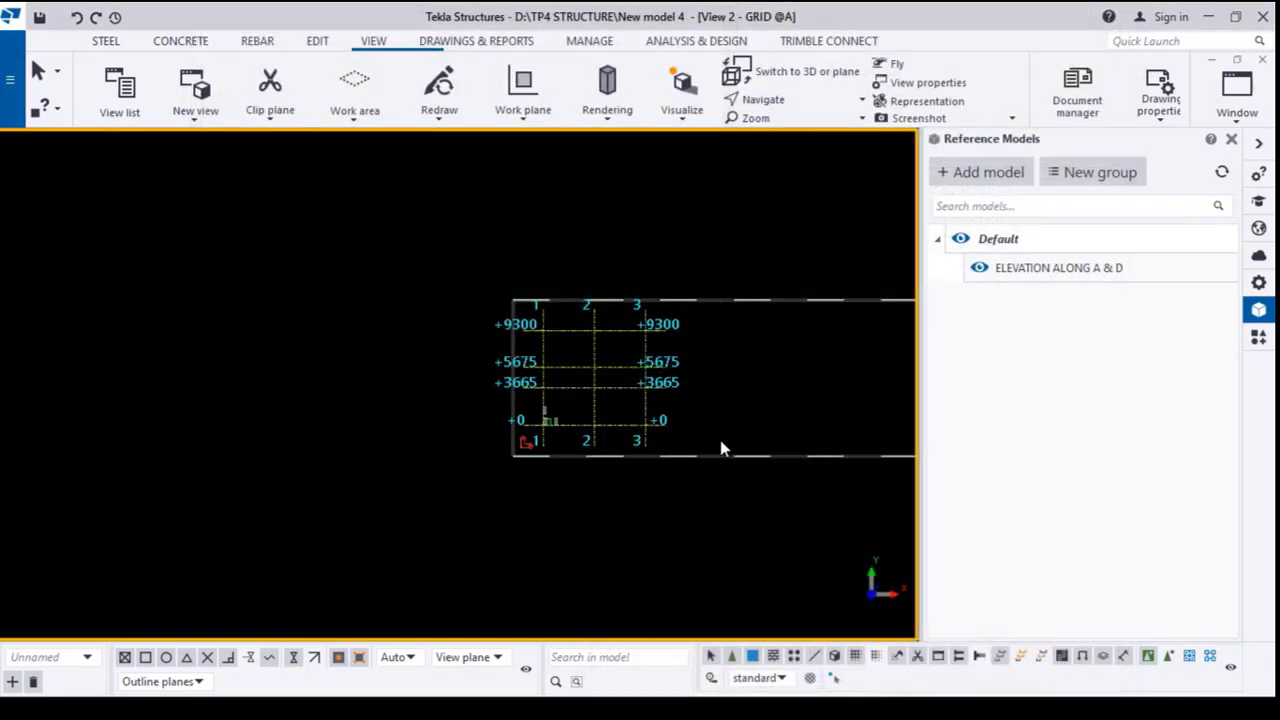
- Switch to the 3d view and fit its work area to the entire model, including the reference drawing
{"action": "middle_click_drag", "start_coordinate": [716, 458], "coordinate": [586, 466]}
{"action": "key", "text": "ctrl+Tab"}
{"action": "scroll", "coordinate": [581, 458], "scroll_direction": "down", "scroll_amount": 3}
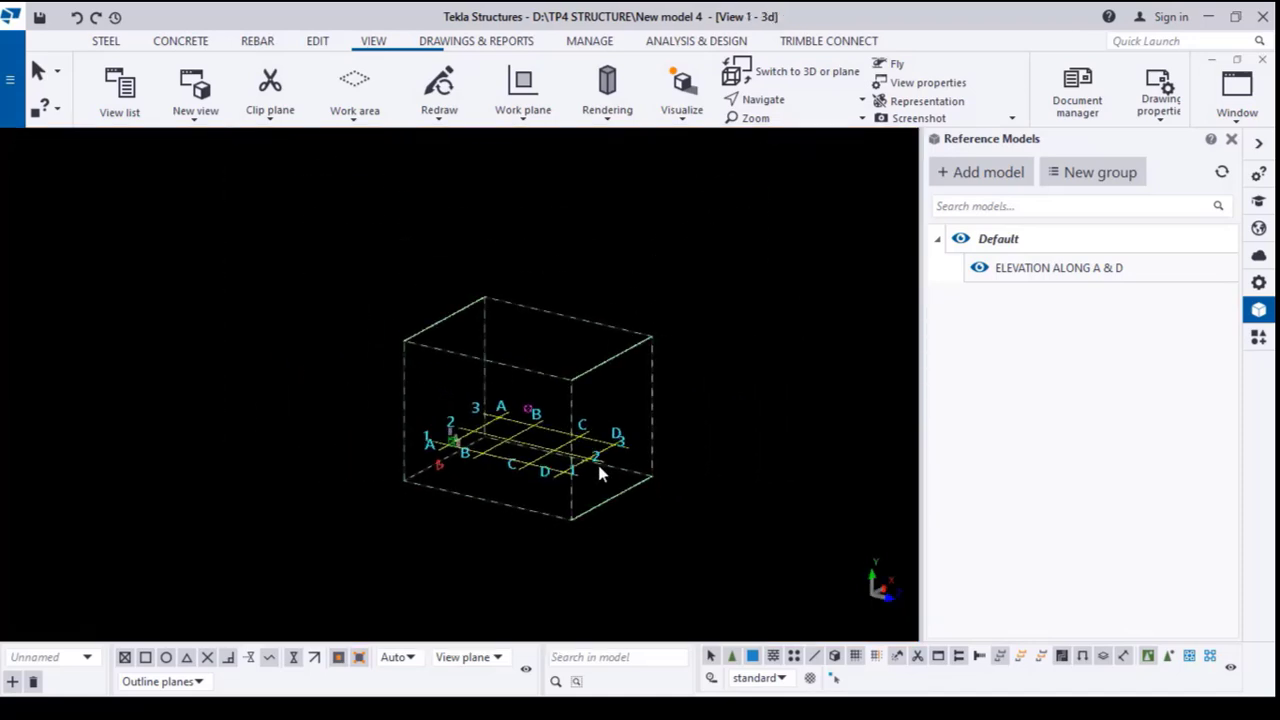
{"action": "right_click", "coordinate": [687, 246]}
{"action": "left_click", "coordinate": [800, 349]}
{"action": "right_click", "coordinate": [600, 223]}
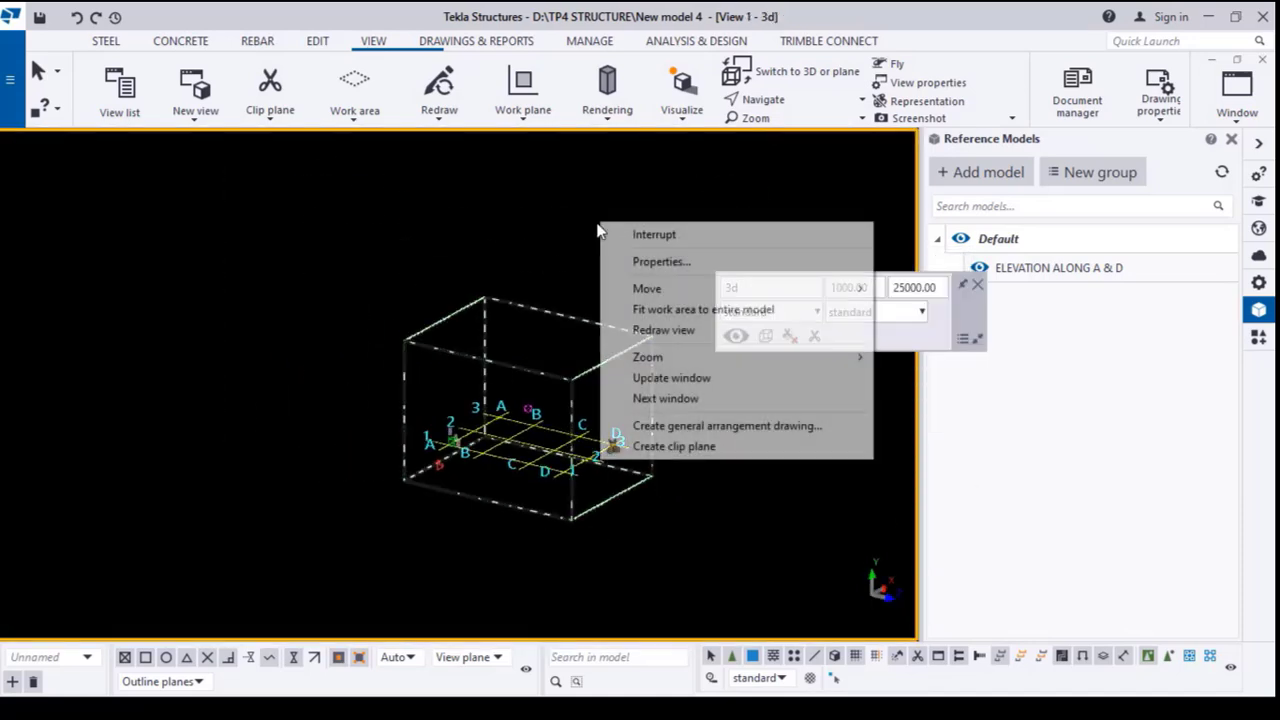
{"action": "left_click", "coordinate": [728, 315]}
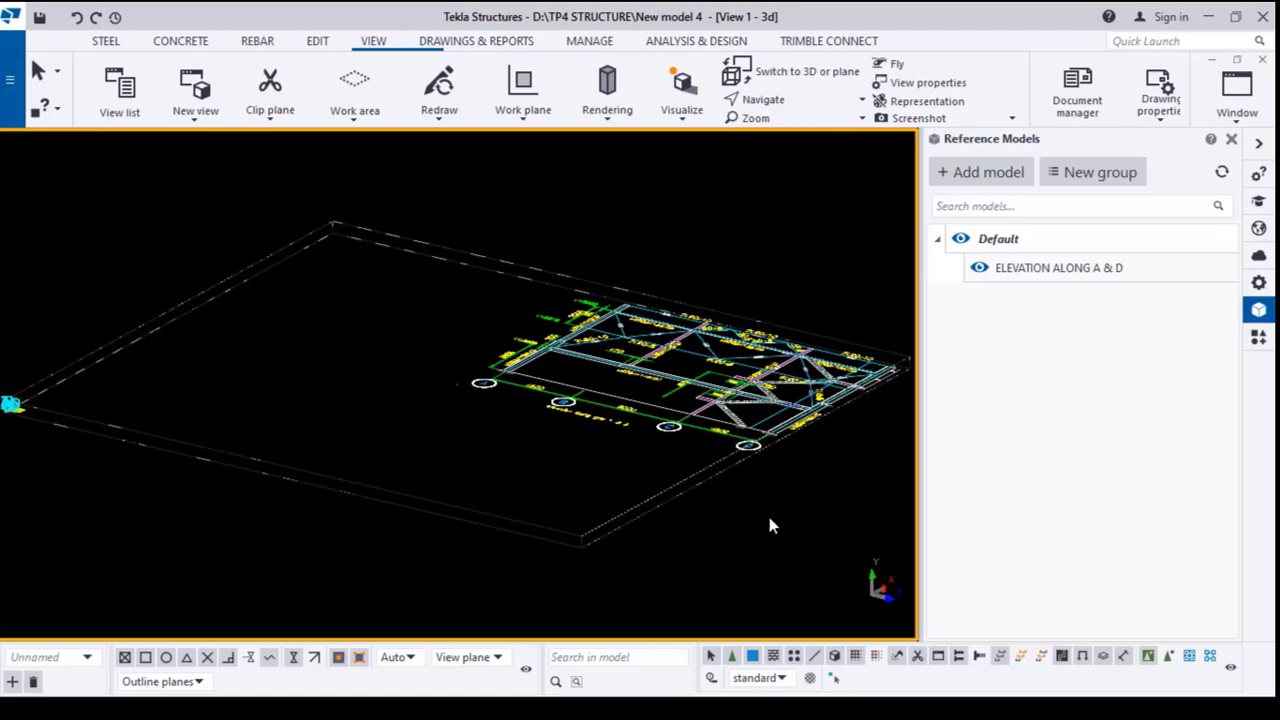
- Compare the size and position of the reference drawing with the model grid in the 3d view
{"action": "middle_click_drag", "start_coordinate": [433, 528], "coordinate": [709, 503]}
{"action": "scroll", "coordinate": [288, 382], "scroll_direction": "up", "scroll_amount": 10}
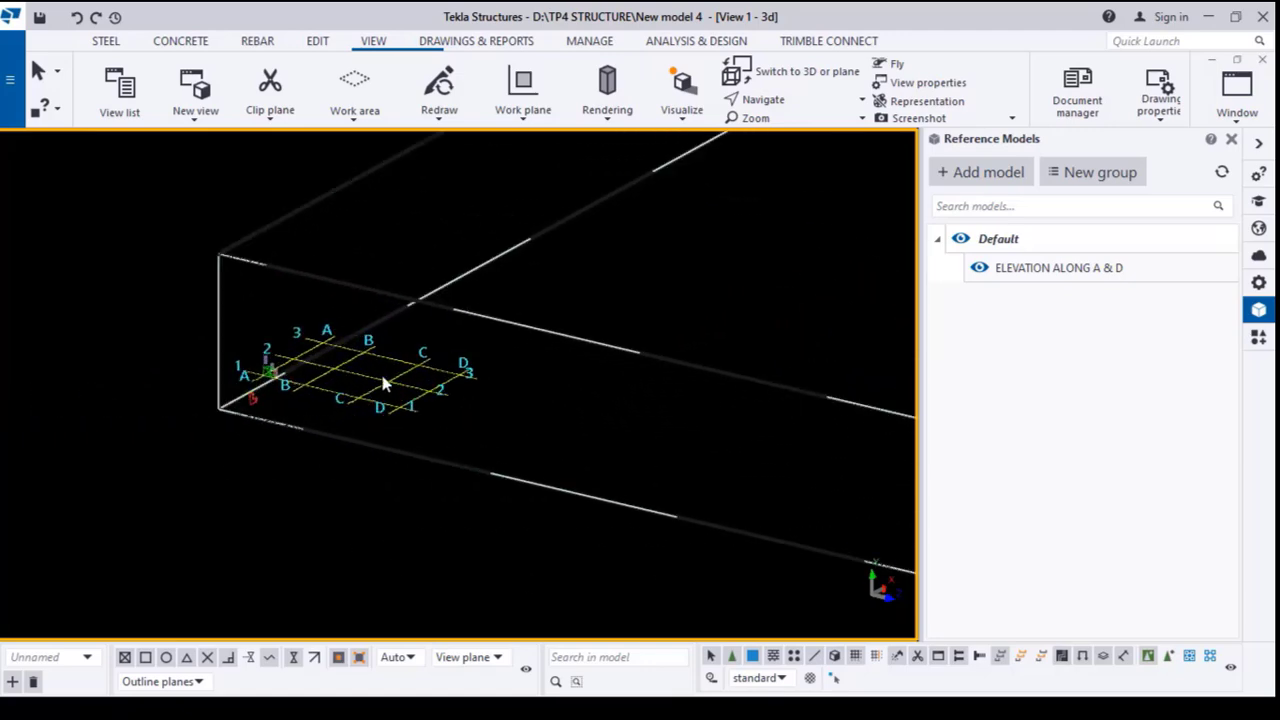
{"action": "scroll", "coordinate": [385, 380], "scroll_direction": "up", "scroll_amount": 1}
{"action": "scroll", "coordinate": [166, 407], "scroll_direction": "down", "scroll_amount": 9}
{"action": "scroll", "coordinate": [633, 411], "scroll_direction": "up", "scroll_amount": 3}
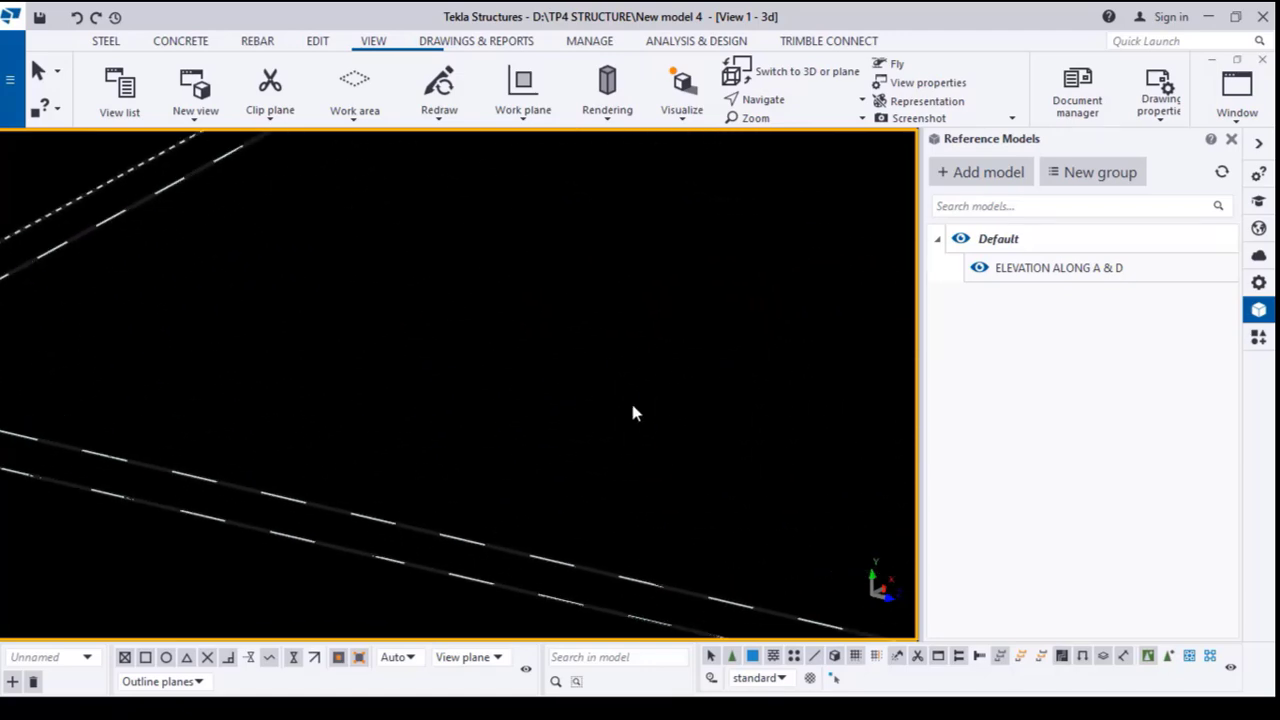
{"action": "scroll", "coordinate": [366, 371], "scroll_direction": "down", "scroll_amount": 6}
{"action": "scroll", "coordinate": [517, 409], "scroll_direction": "up", "scroll_amount": 2}
{"action": "scroll", "coordinate": [606, 349], "scroll_direction": "up", "scroll_amount": 4}
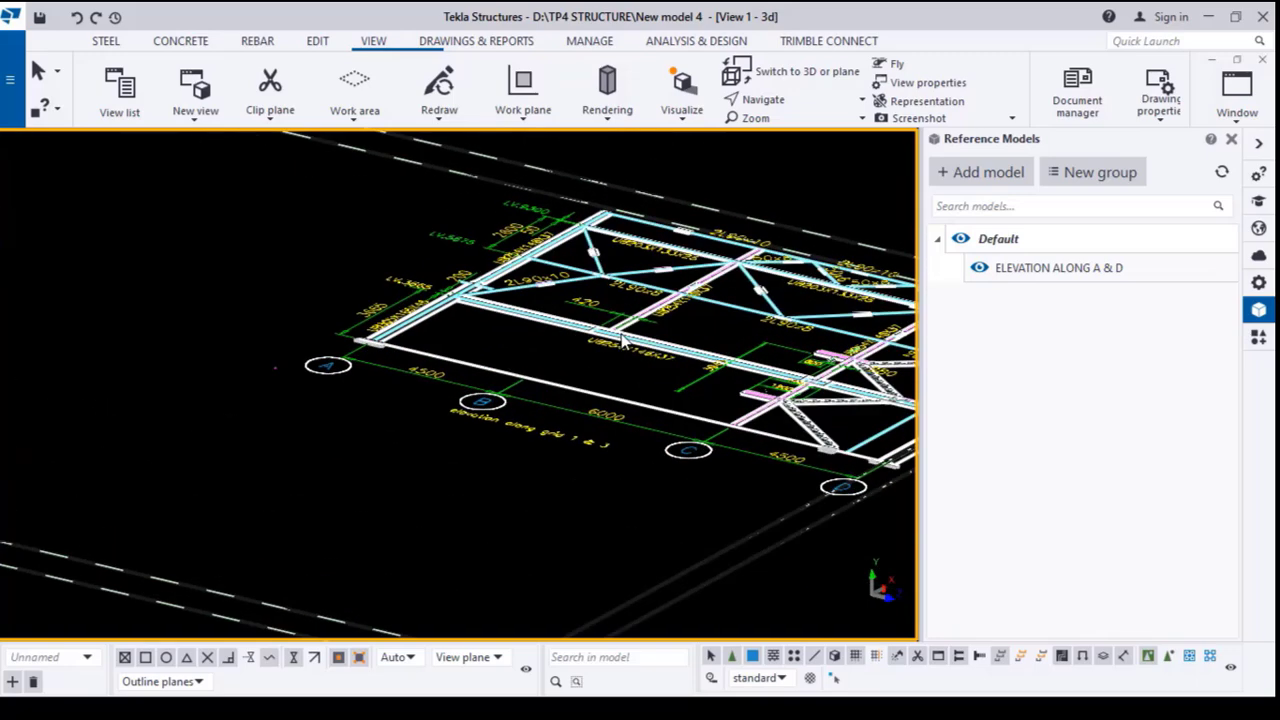
- Switch the 3d view to plane display and bring the whole grid 1 & 3 elevation of the reference drawing into view
{"action": "left_click", "coordinate": [620, 340]}
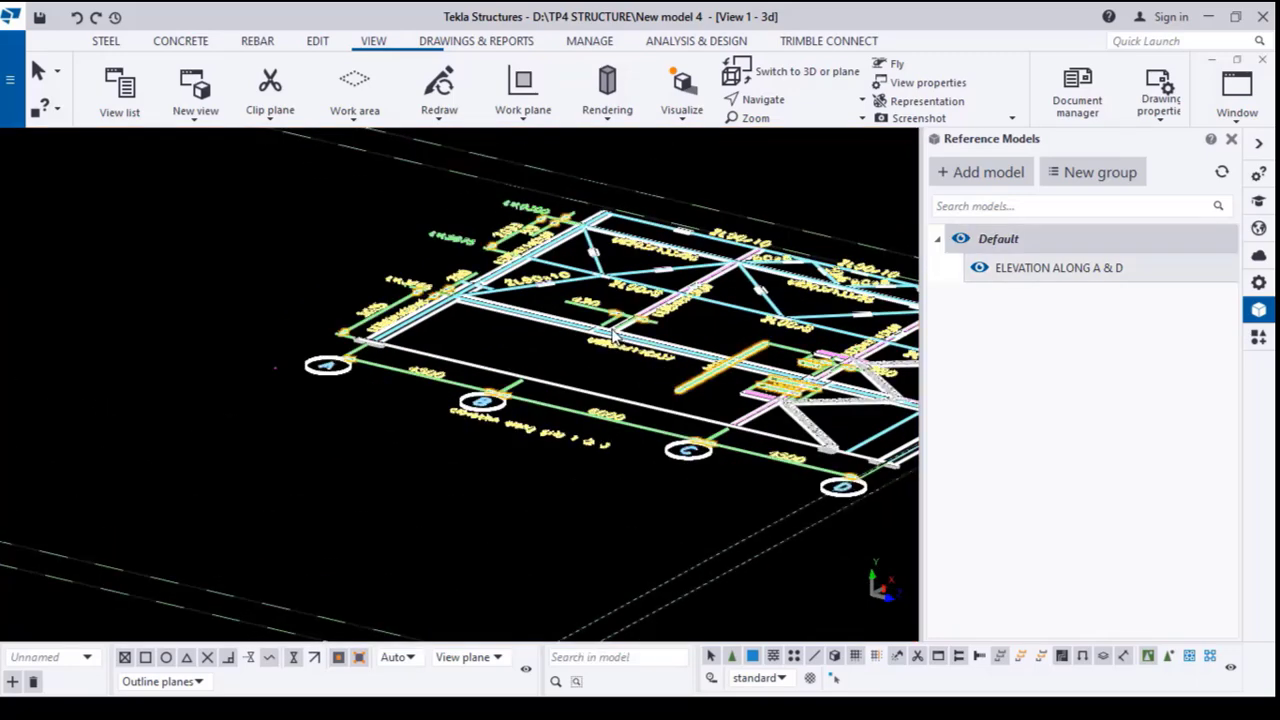
{"action": "key", "text": "ctrl+p"}
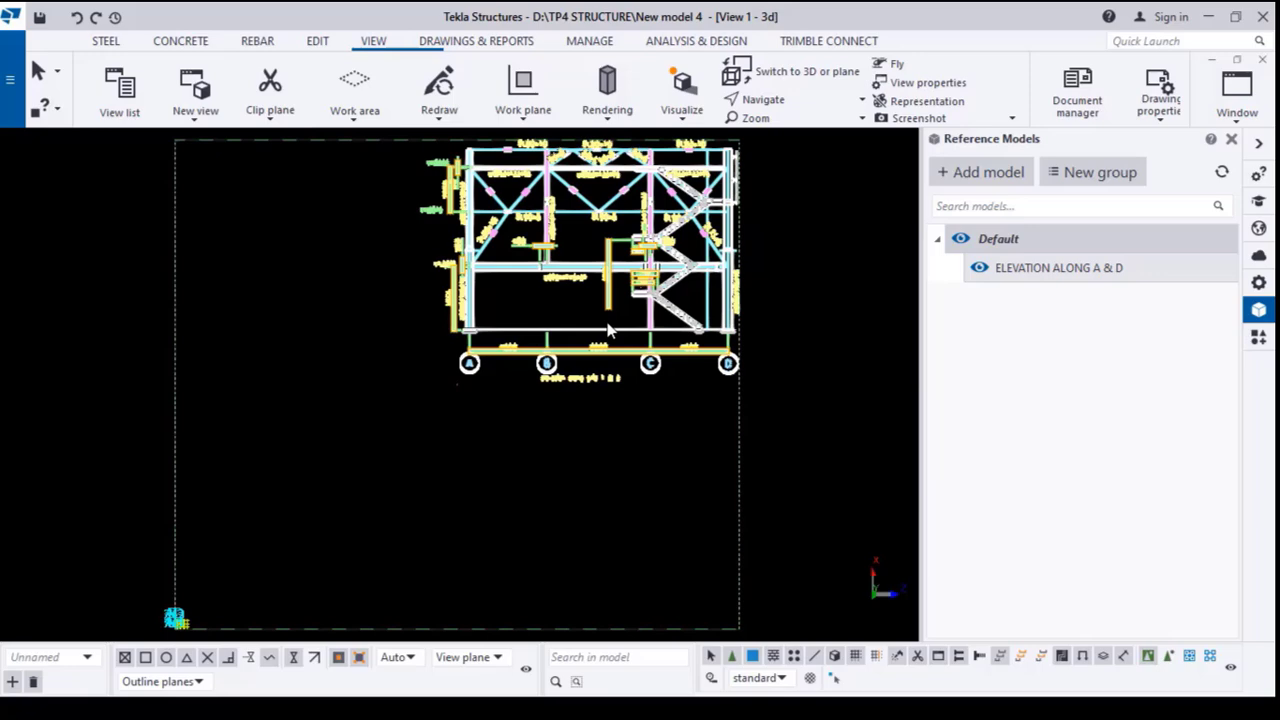
{"action": "left_click", "coordinate": [525, 450]}
{"action": "middle_click_drag", "start_coordinate": [709, 434], "coordinate": [688, 507]}
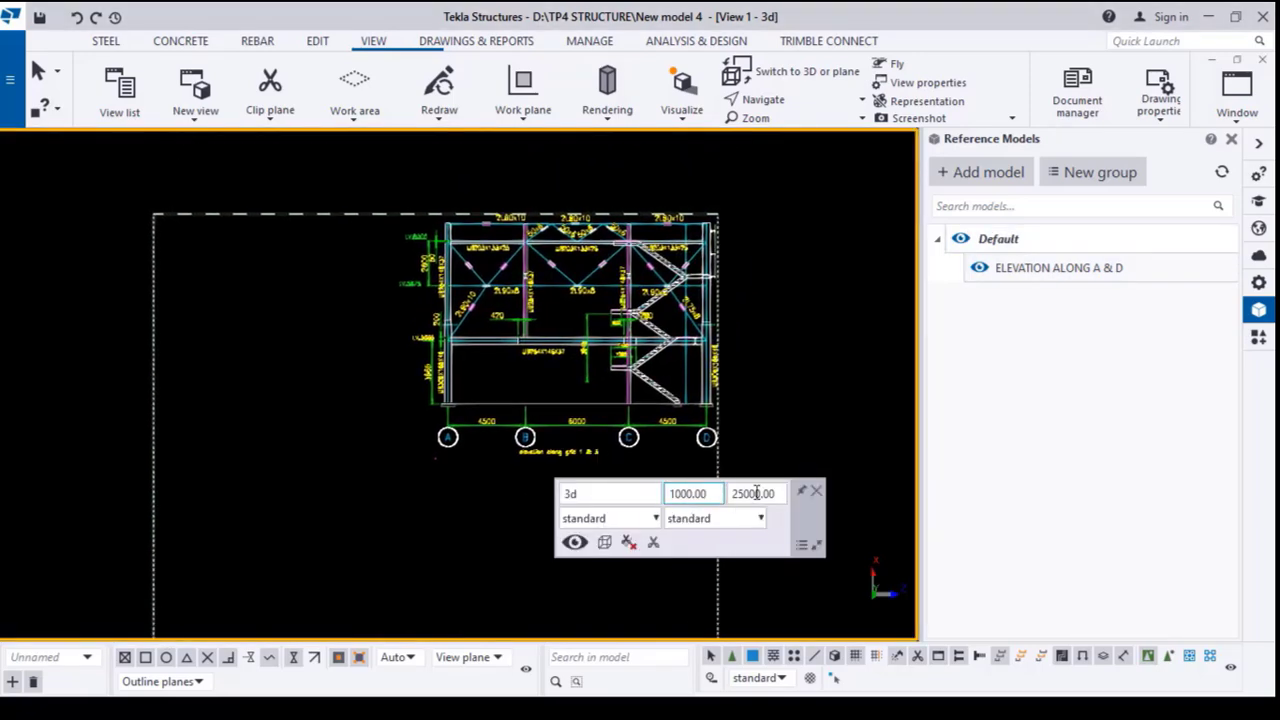
{"action": "left_click", "coordinate": [817, 492]}
{"action": "scroll", "coordinate": [461, 425], "scroll_direction": "up", "scroll_amount": 3}
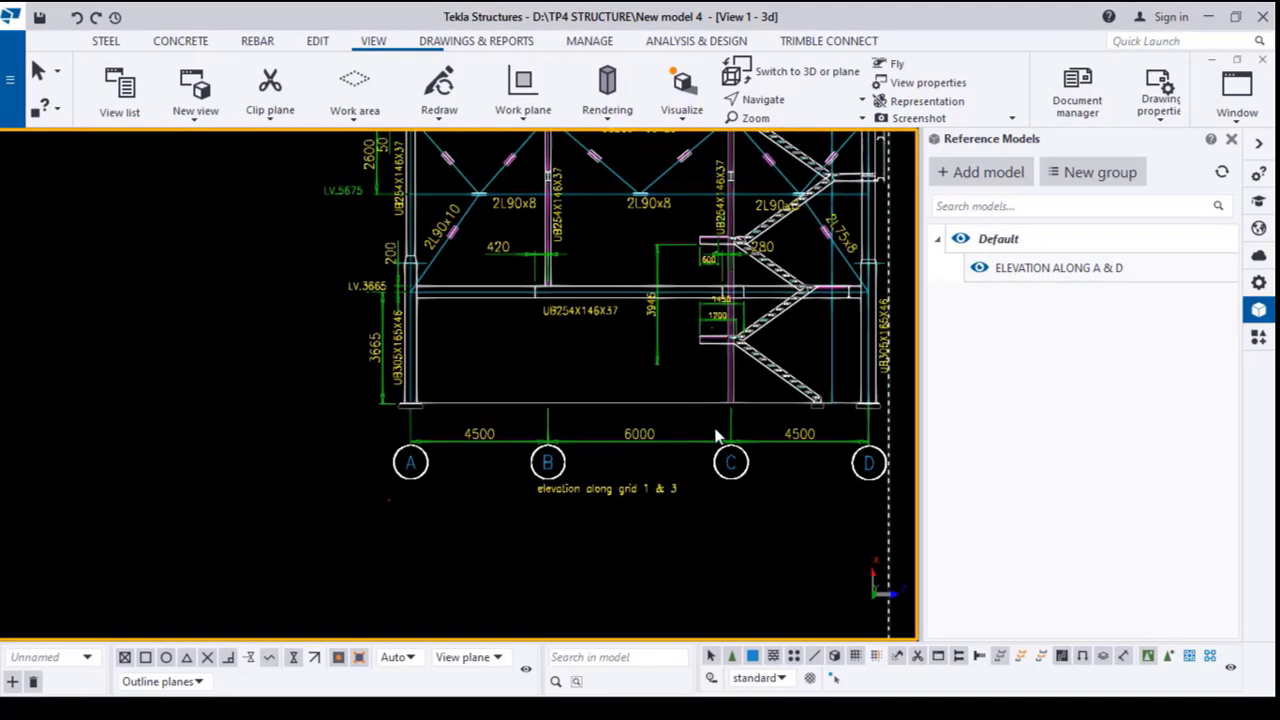
{"action": "middle_click_drag", "start_coordinate": [716, 436], "coordinate": [697, 534]}
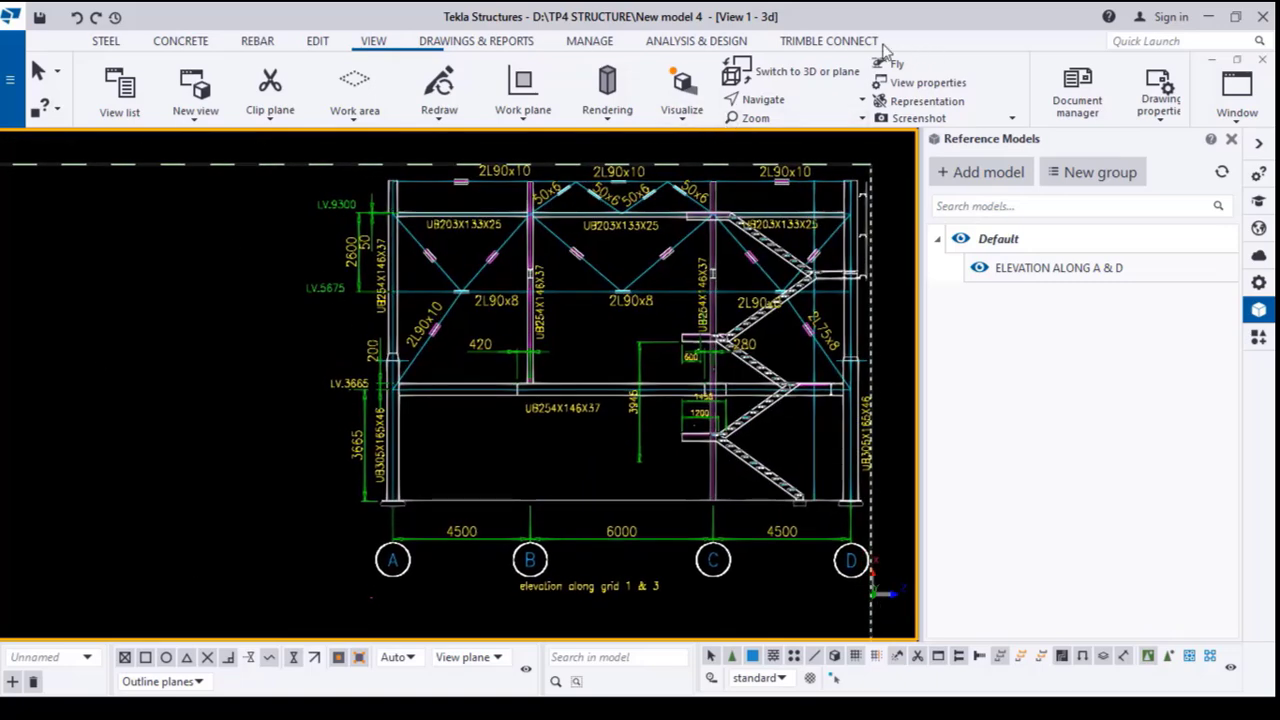
- Measure the distance between grid lines B and C on the reference drawing, placing the dimension above its 6000 label
{"action": "left_click", "coordinate": [316, 42]}
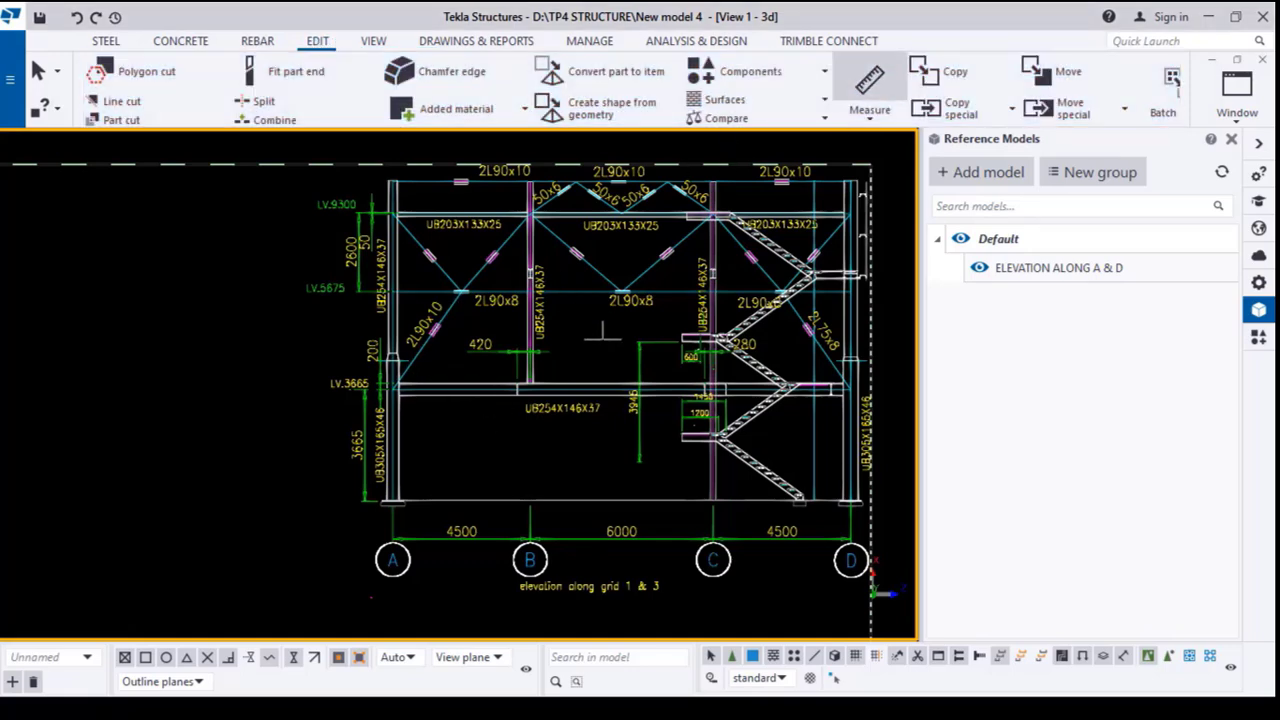
{"action": "scroll", "coordinate": [577, 563], "scroll_direction": "up", "scroll_amount": 8}
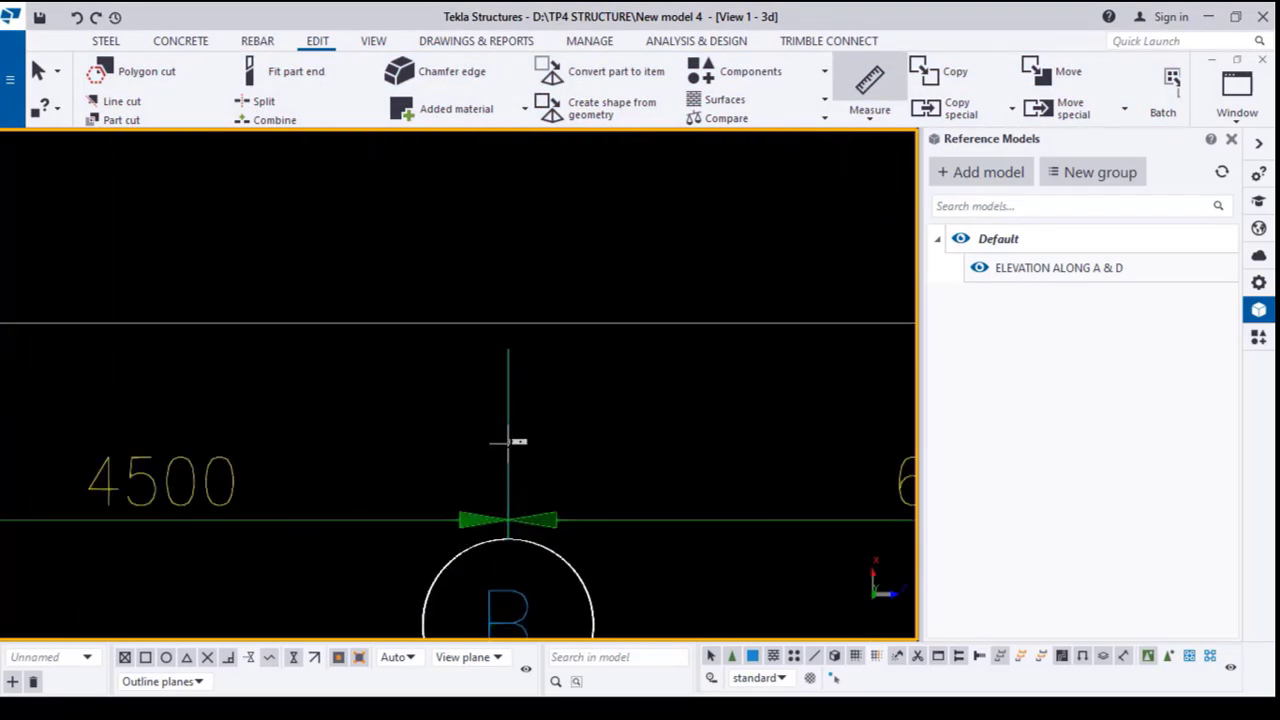
{"action": "left_click", "coordinate": [508, 443]}
{"action": "scroll", "coordinate": [508, 443], "scroll_direction": "down", "scroll_amount": 2}
{"action": "middle_click_drag", "start_coordinate": [636, 461], "coordinate": [508, 457]}
{"action": "middle_click_drag", "start_coordinate": [695, 475], "coordinate": [510, 434]}
{"action": "scroll", "coordinate": [731, 411], "scroll_direction": "up", "scroll_amount": 1}
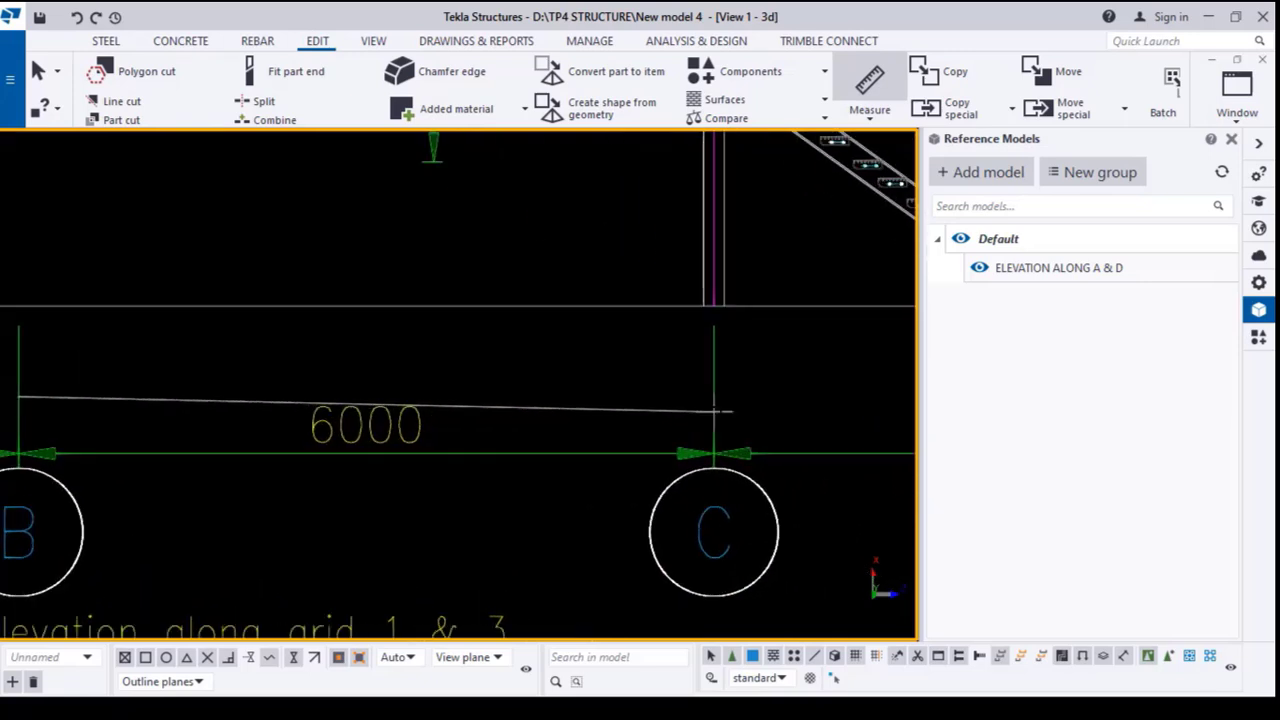
{"action": "left_click", "coordinate": [718, 395]}
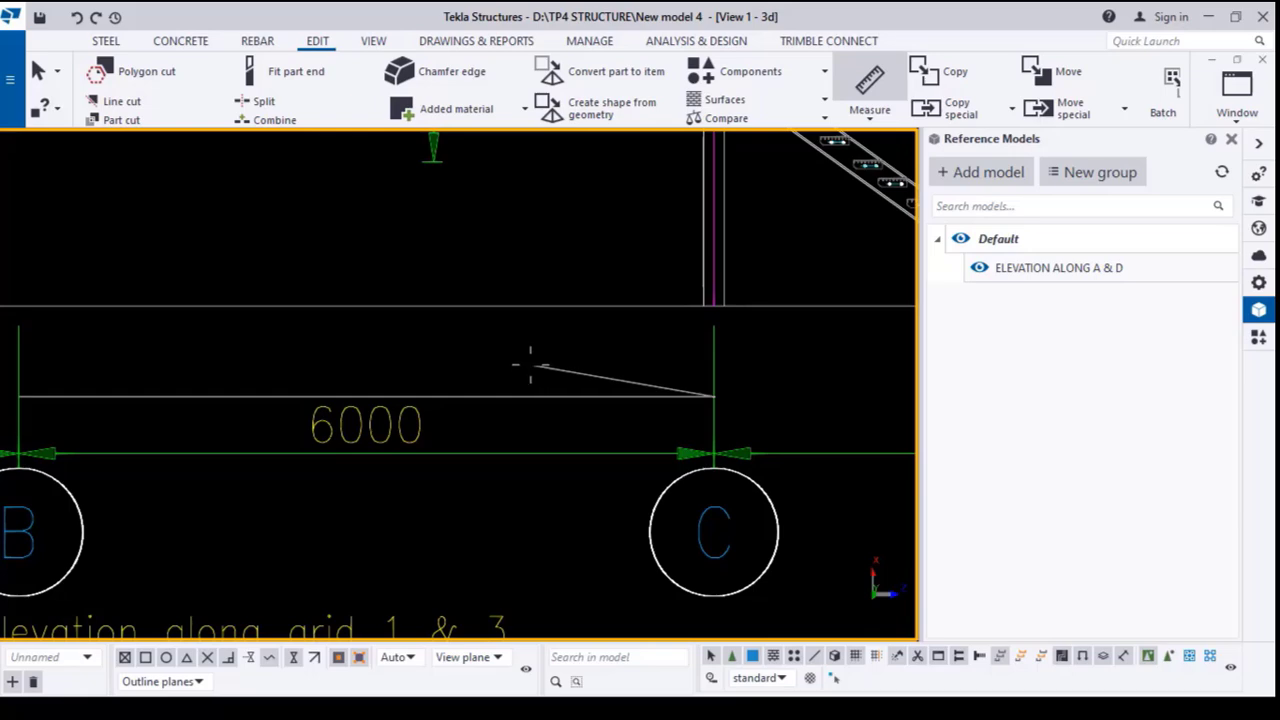
{"action": "left_click", "coordinate": [531, 366]}
{"action": "right_click", "coordinate": [458, 338]}
{"action": "left_click", "coordinate": [490, 352]}
{"action": "scroll", "coordinate": [375, 395], "scroll_direction": "up", "scroll_amount": 5}
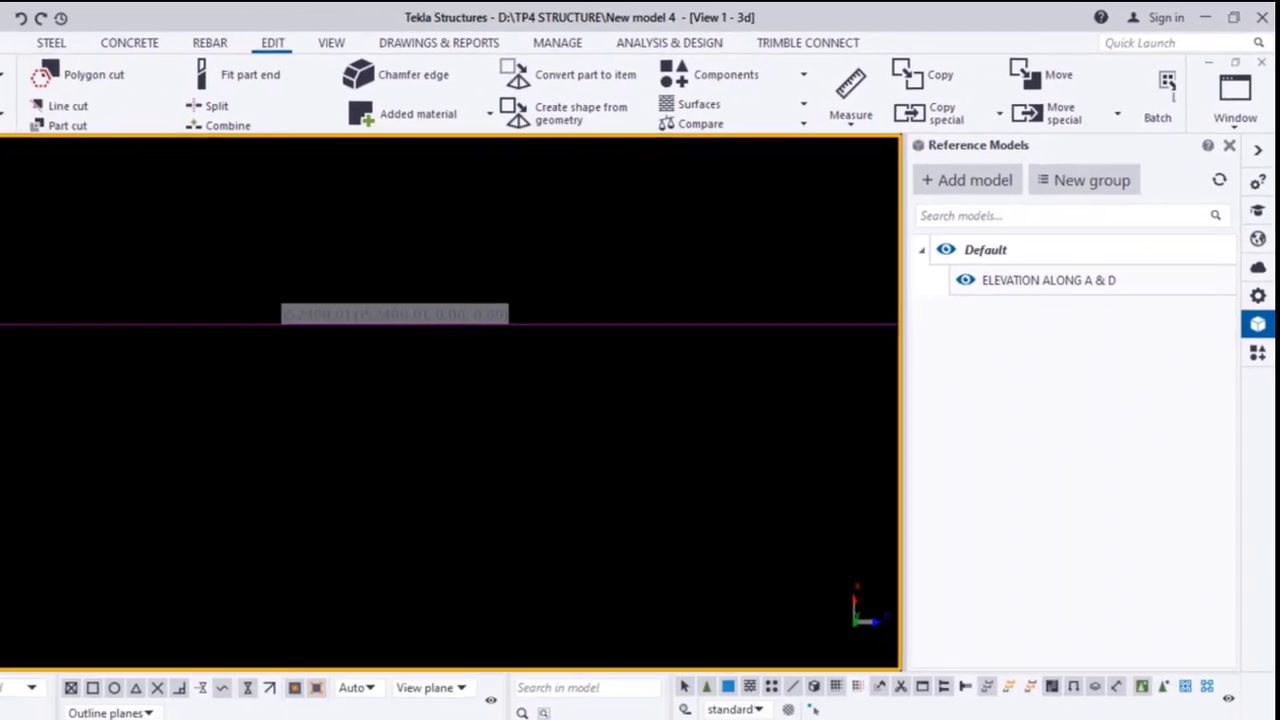
- Minimize Tekla Structures and open the Windows Calculator
{"action": "left_click", "coordinate": [1208, 17]}
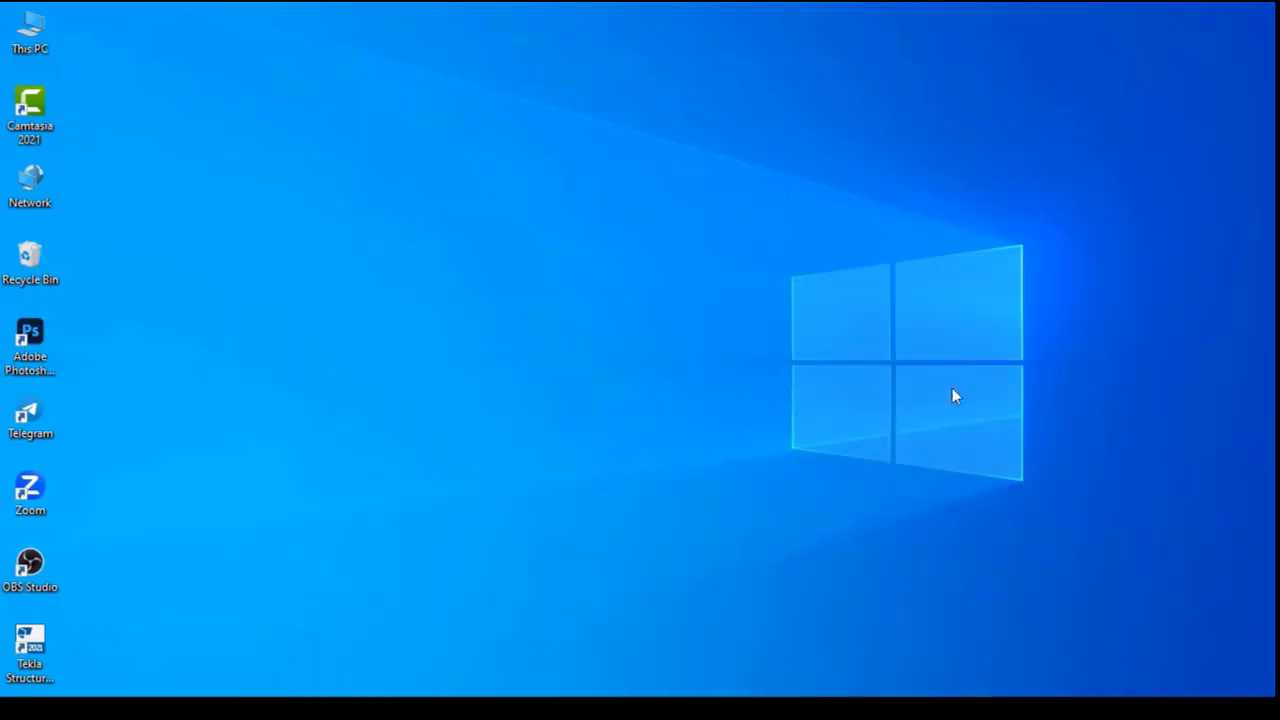
{"action": "left_click", "coordinate": [157, 690]}
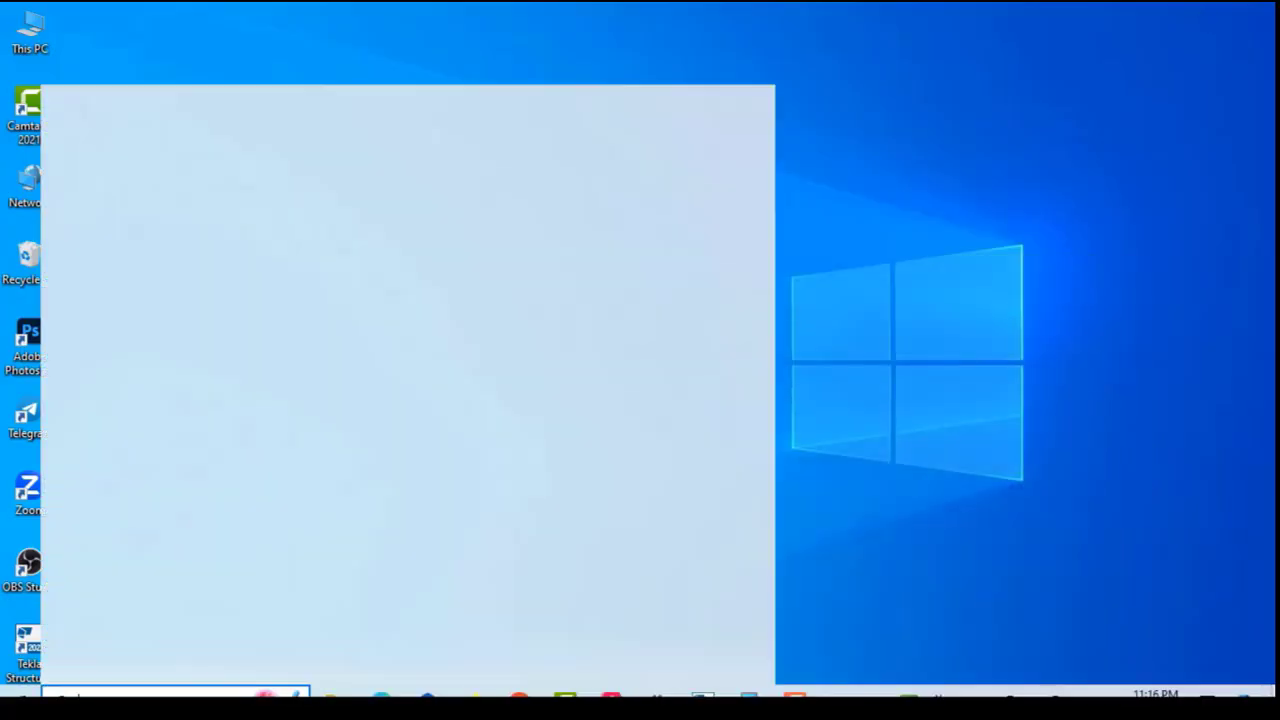
{"action": "type", "text": "calc"}
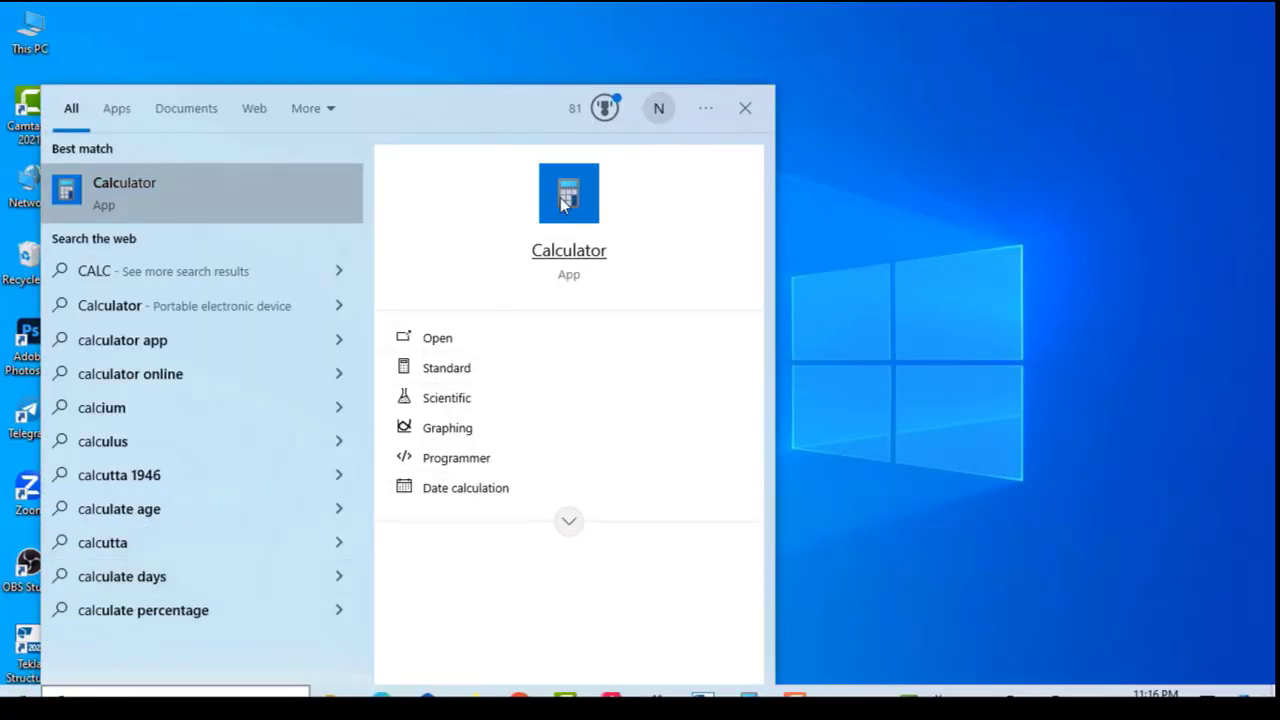
{"action": "left_click", "coordinate": [563, 203]}
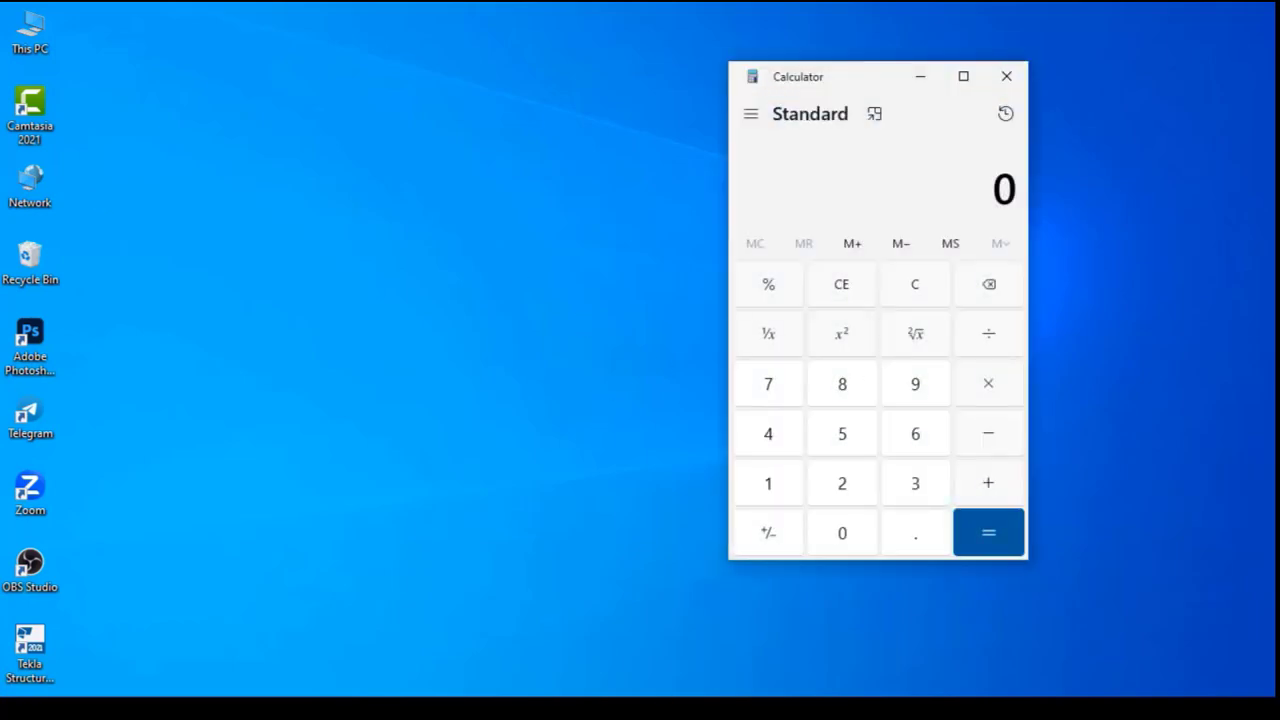
- Recheck the measured distance between grid lines B and C in Tekla Structures, and return to Calculator
{"action": "mouse_move", "coordinate": [611, 695]}
{"action": "left_click", "coordinate": [702, 695]}
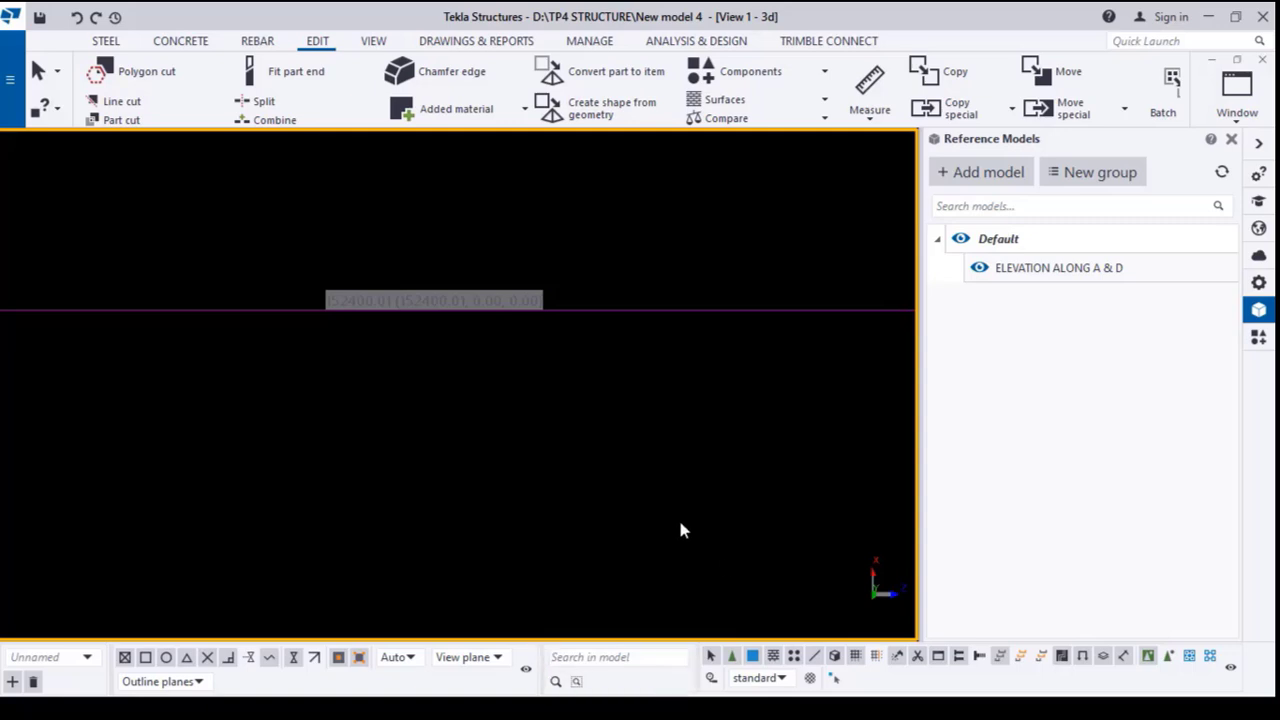
{"action": "key", "text": "ctrl+Tab"}
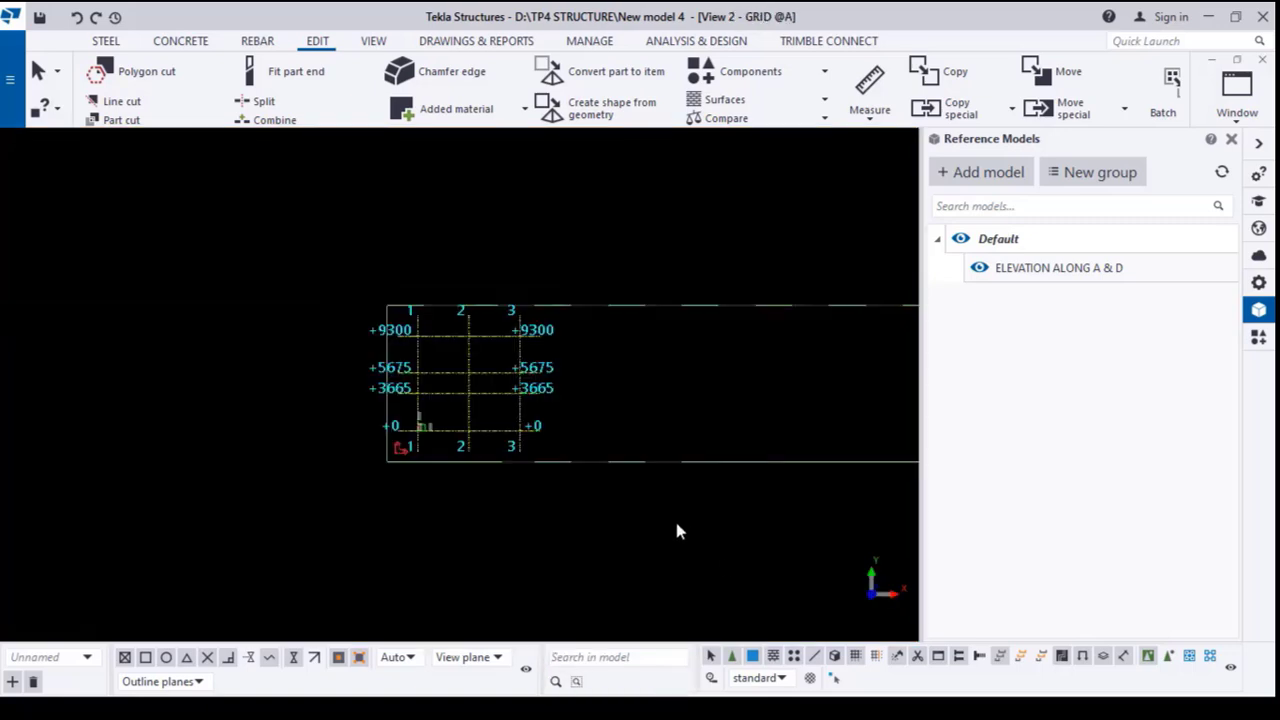
{"action": "key", "text": "ctrl+Tab"}
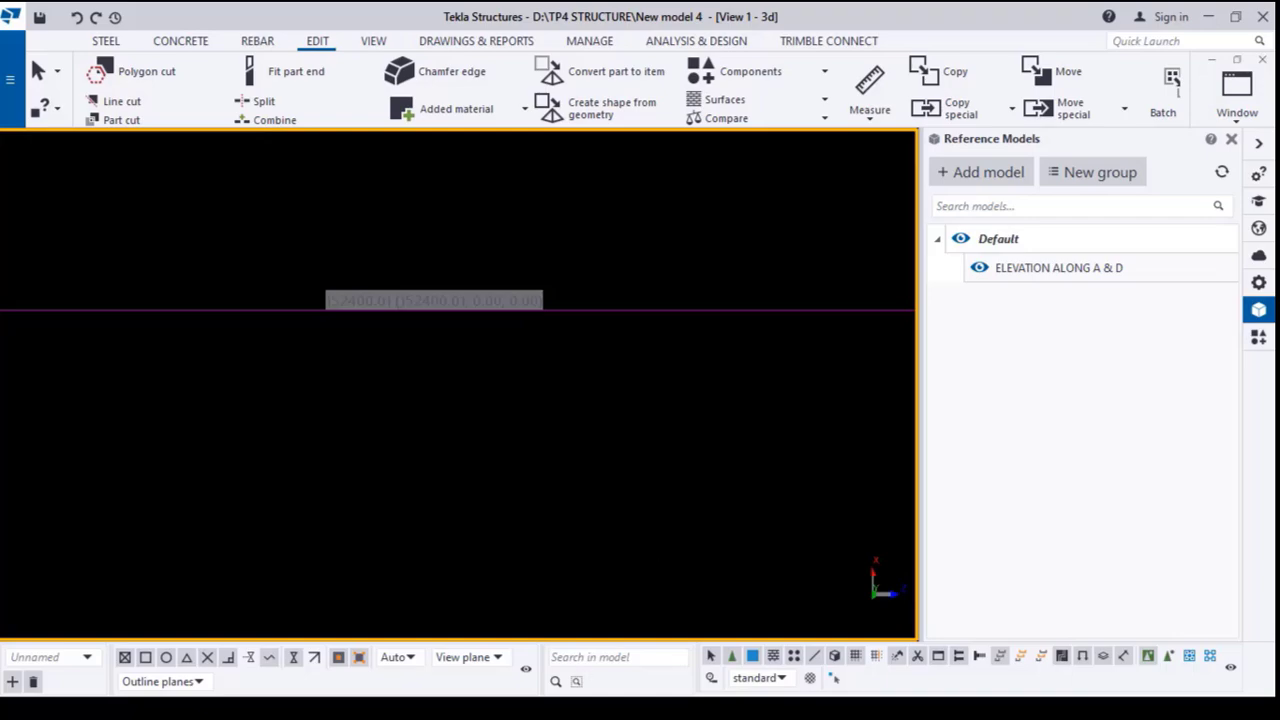
{"action": "left_click", "coordinate": [1208, 17]}
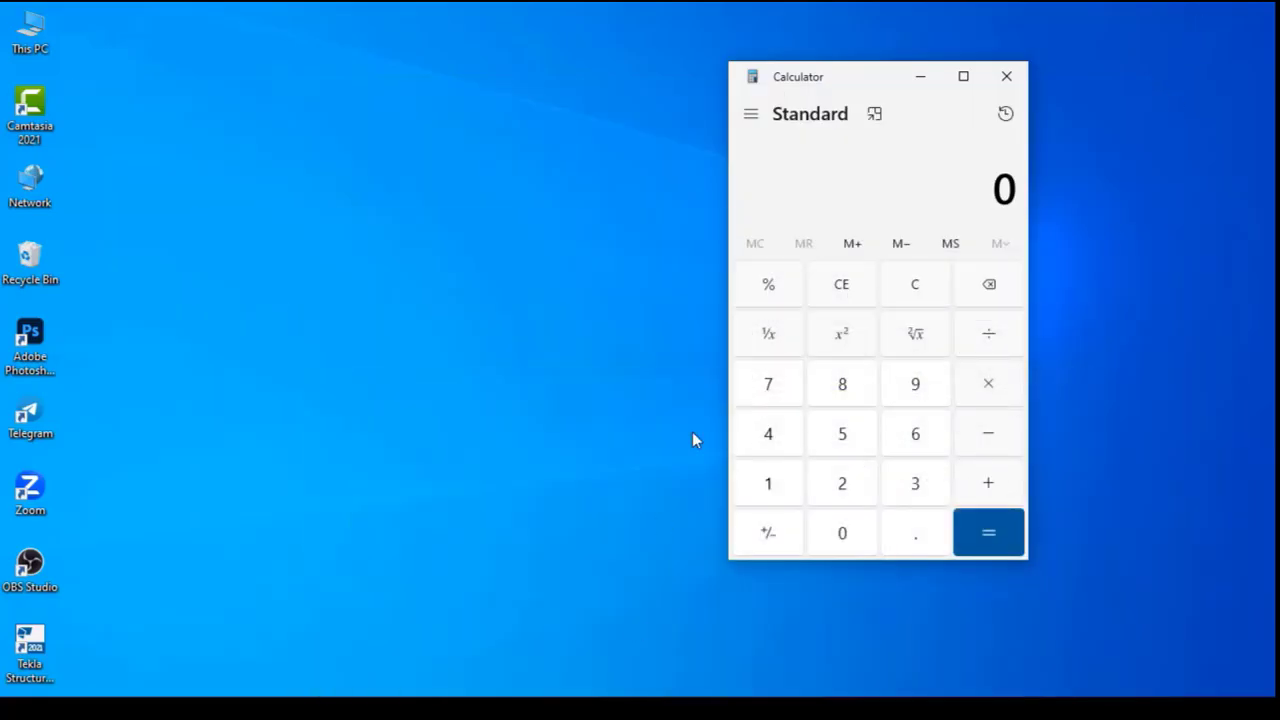
- Divide the intended 6000 grid spacing by the measured 152400 in Calculator to get the drawing's scale factor
{"action": "left_click", "coordinate": [905, 432]}
{"action": "left_click", "coordinate": [832, 546]}
{"action": "left_click", "coordinate": [832, 546]}
{"action": "left_click", "coordinate": [833, 547]}
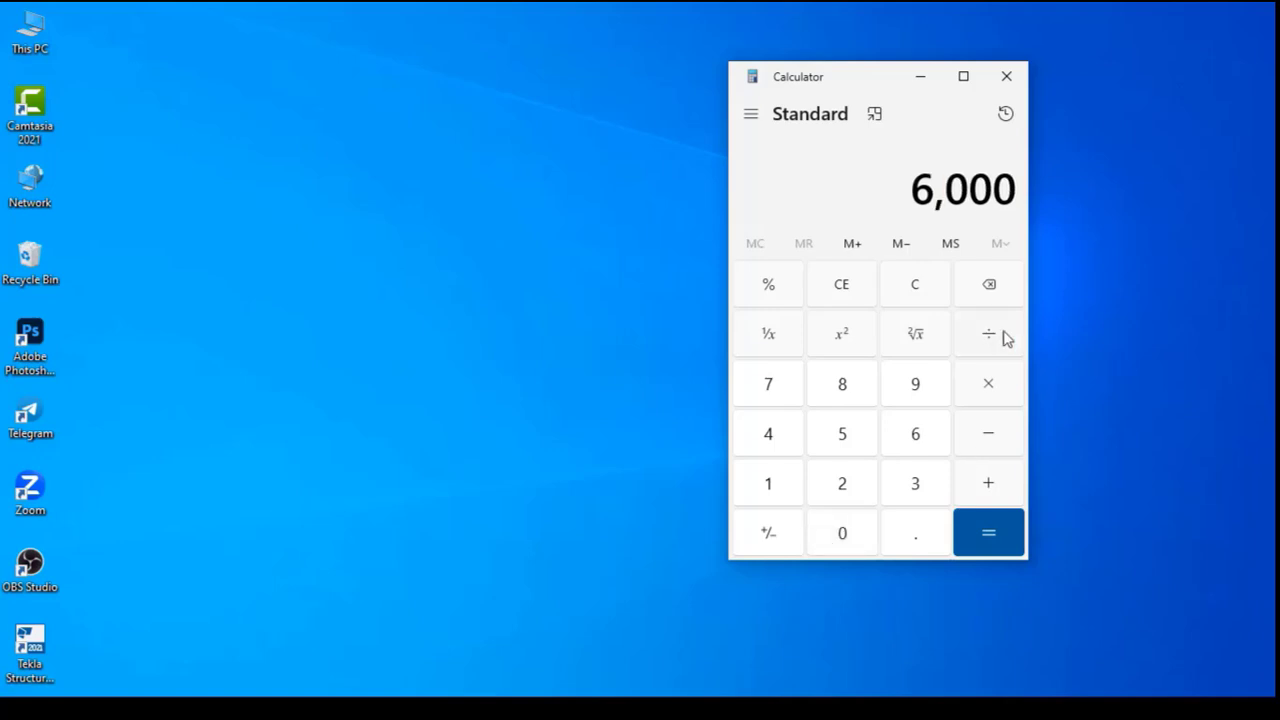
{"action": "left_click", "coordinate": [776, 494]}
{"action": "left_click", "coordinate": [855, 438]}
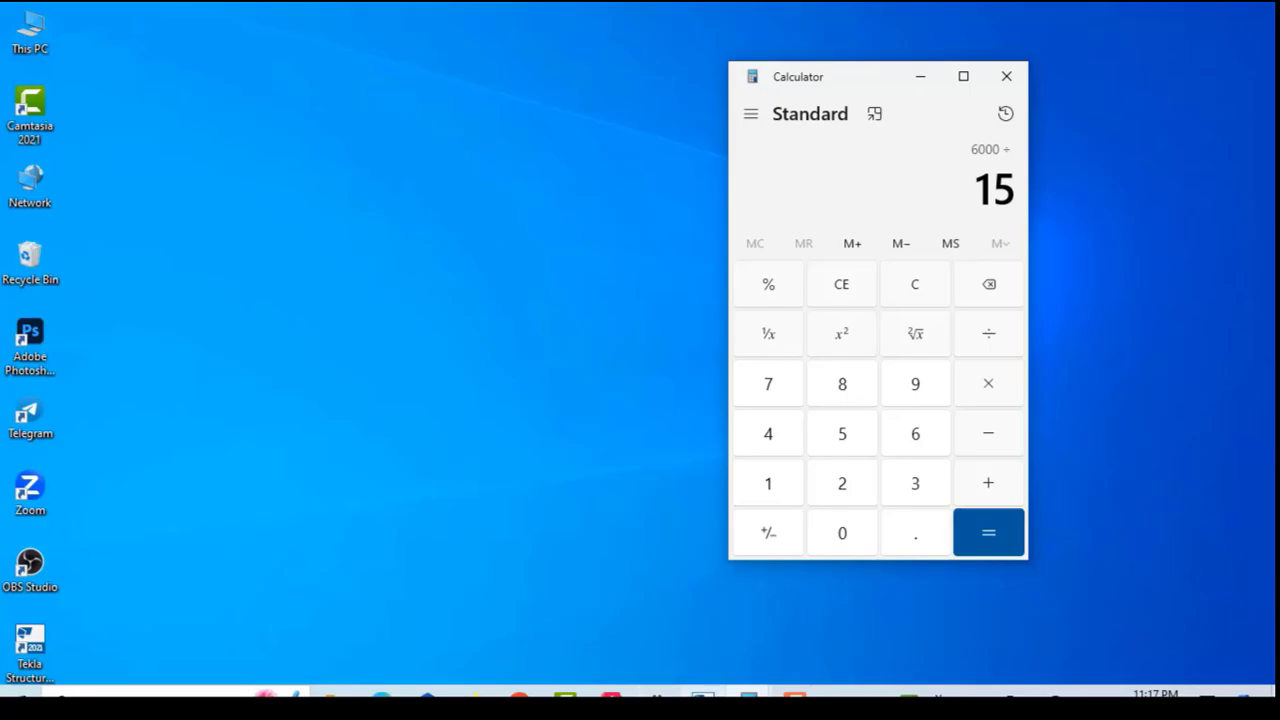
{"action": "left_click", "coordinate": [704, 690]}
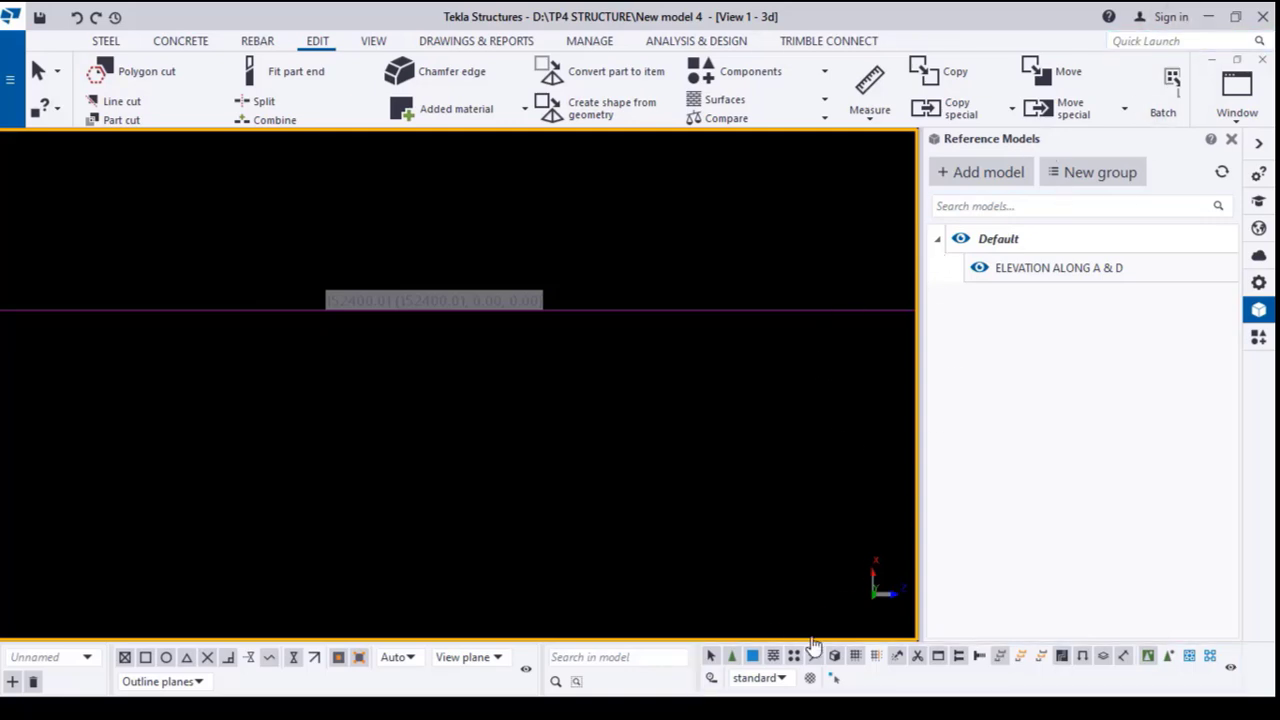
{"action": "left_click", "coordinate": [1208, 17]}
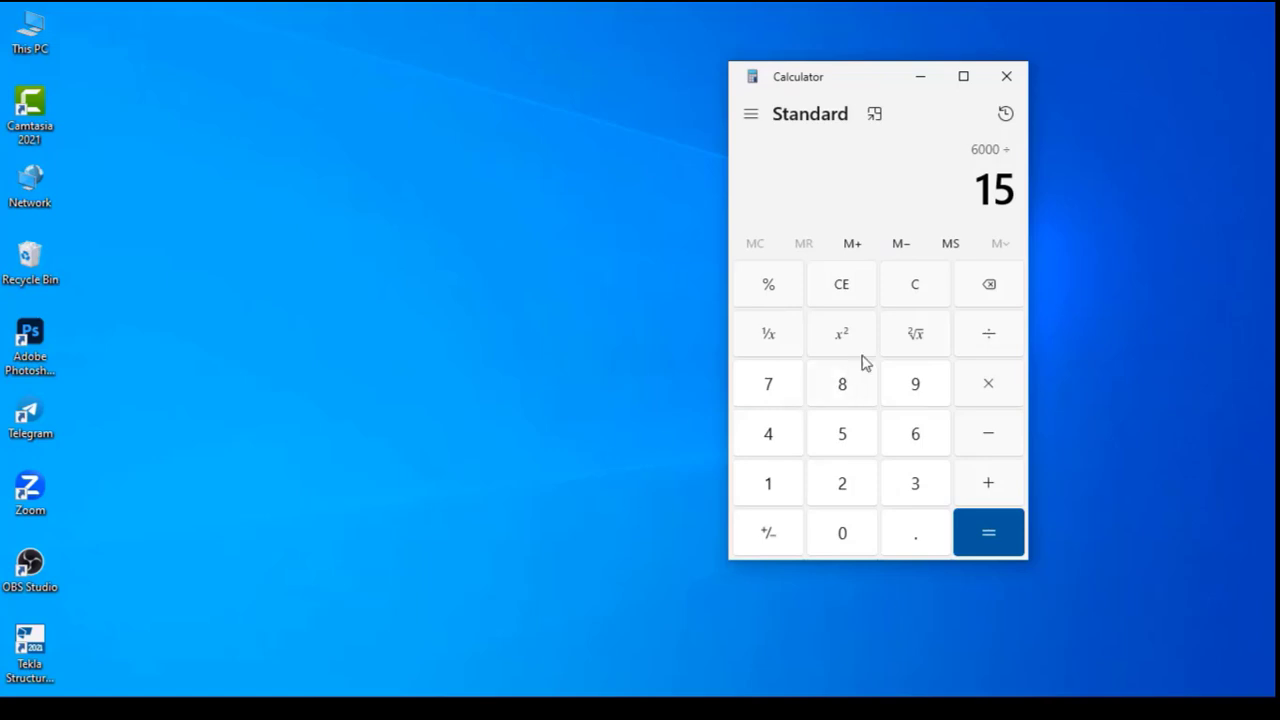
{"action": "left_click", "coordinate": [843, 486]}
{"action": "left_click", "coordinate": [770, 431]}
{"action": "left_click", "coordinate": [848, 538]}
{"action": "left_click", "coordinate": [848, 538]}
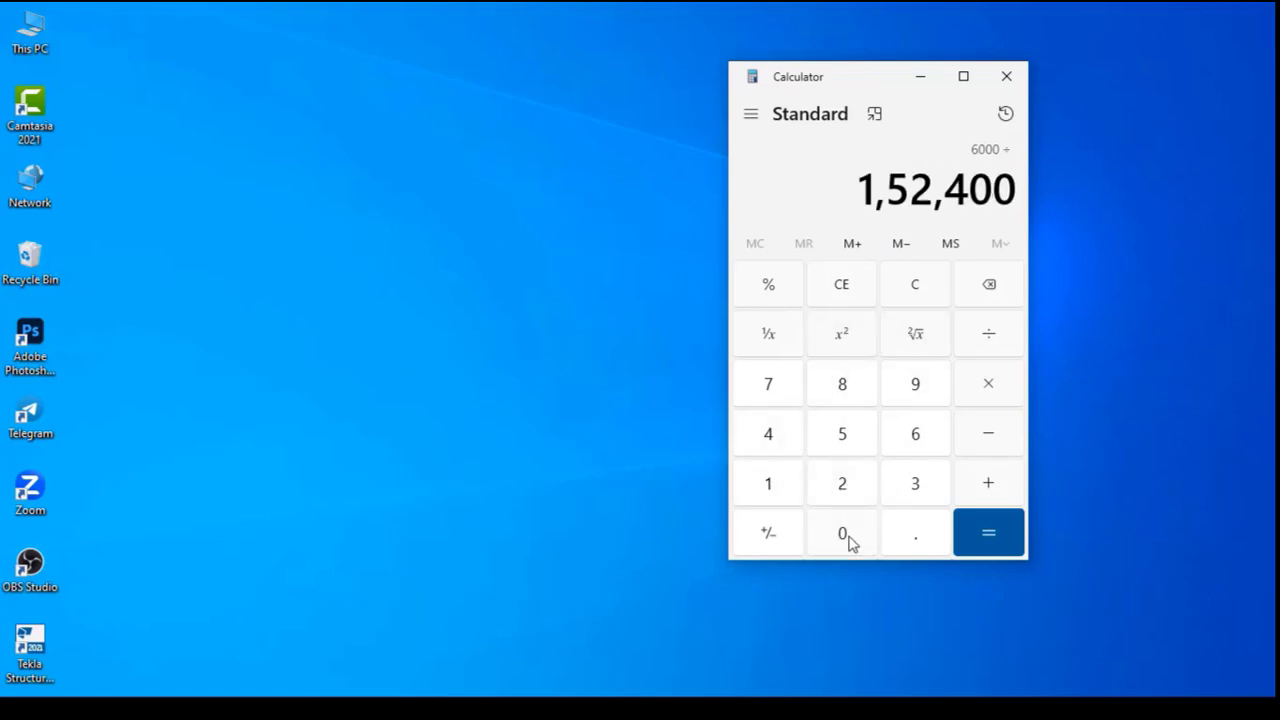
{"action": "left_click", "coordinate": [986, 531]}
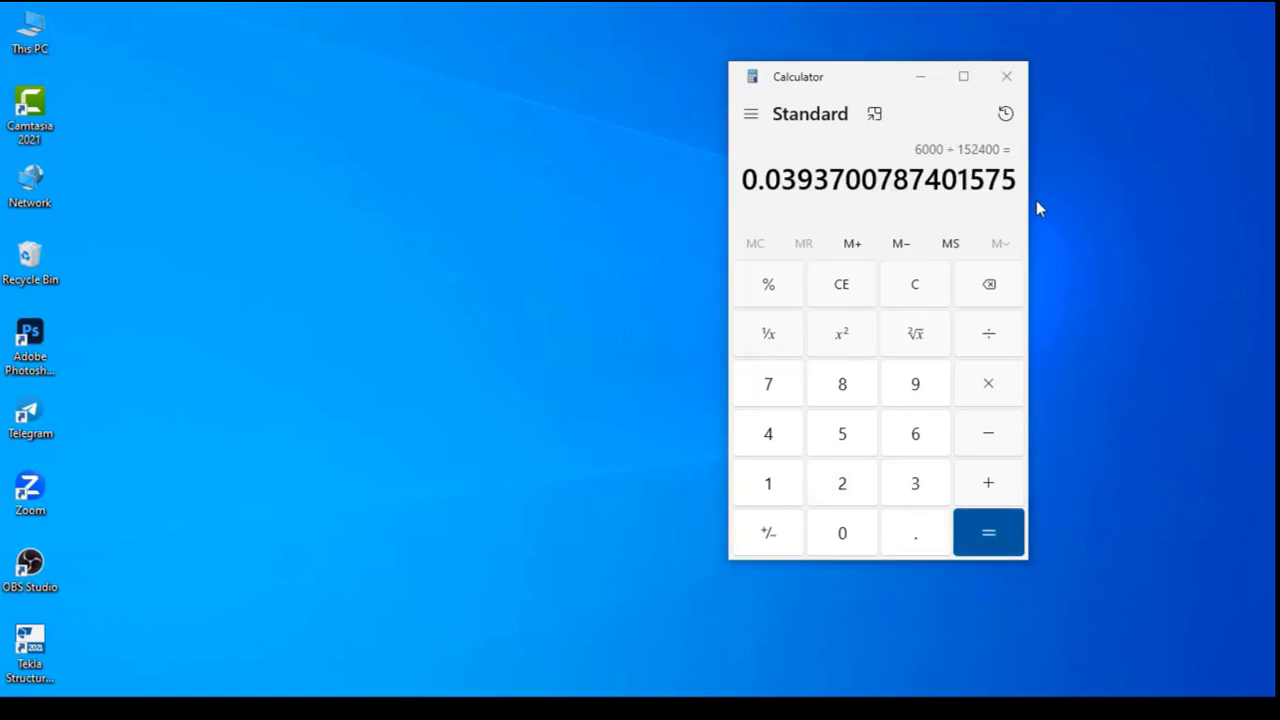
- Copy the scale factor from Calculator and set the ELEVATION ALONG A & D reference model's scale to 0.0393700787401575 in Tekla Structures
{"action": "left_click_drag", "start_coordinate": [1016, 181], "coordinate": [734, 181]}
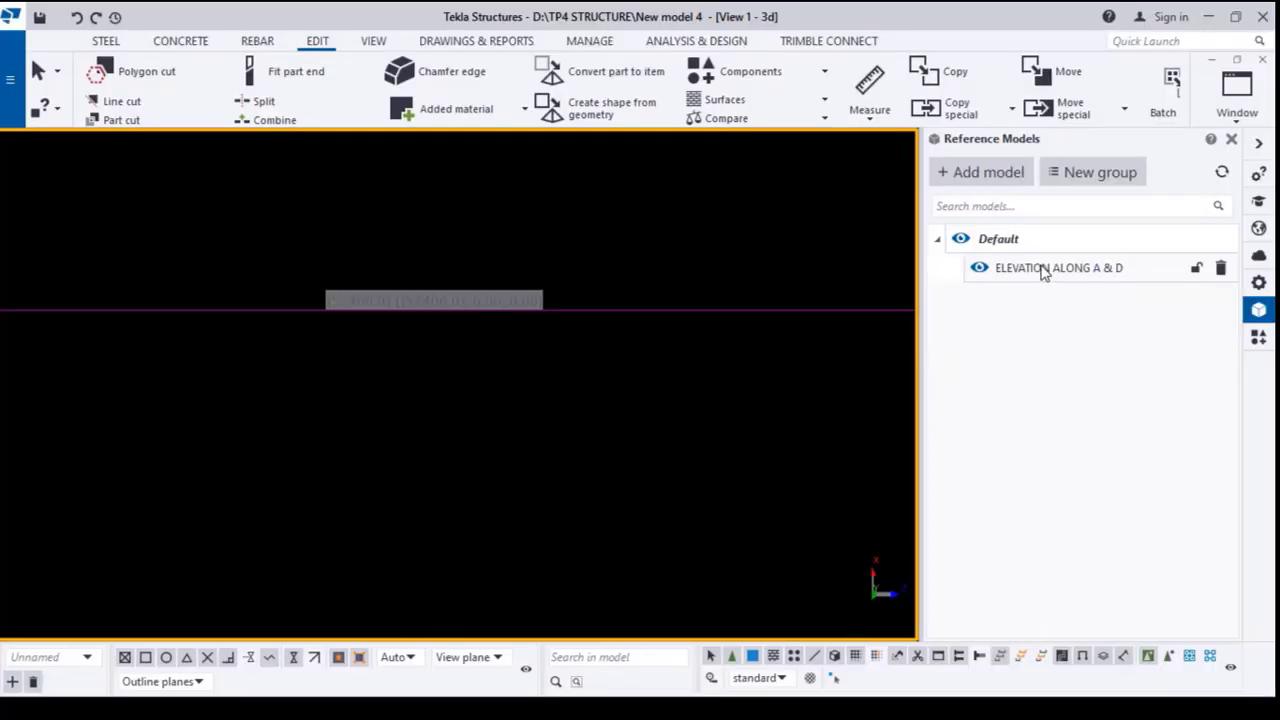
{"action": "left_click", "coordinate": [1045, 273]}
{"action": "double_click", "coordinate": [1046, 271]}
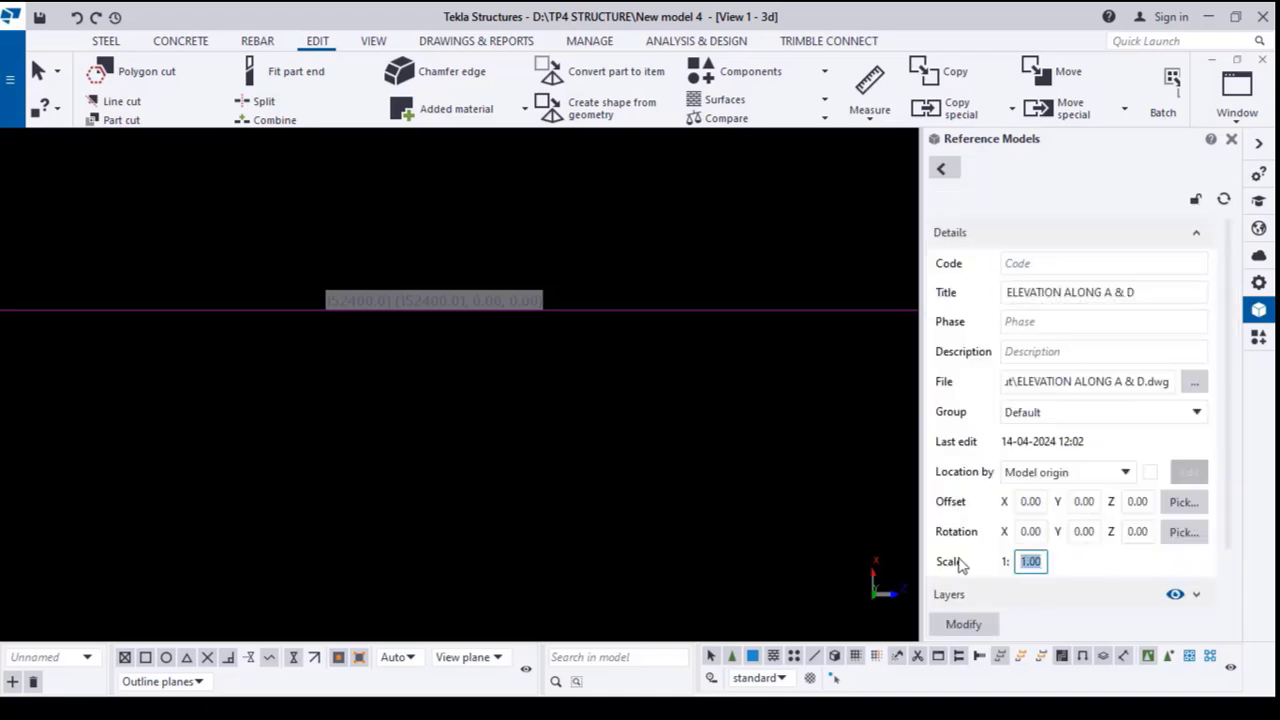
{"action": "type", "text": "1575"}
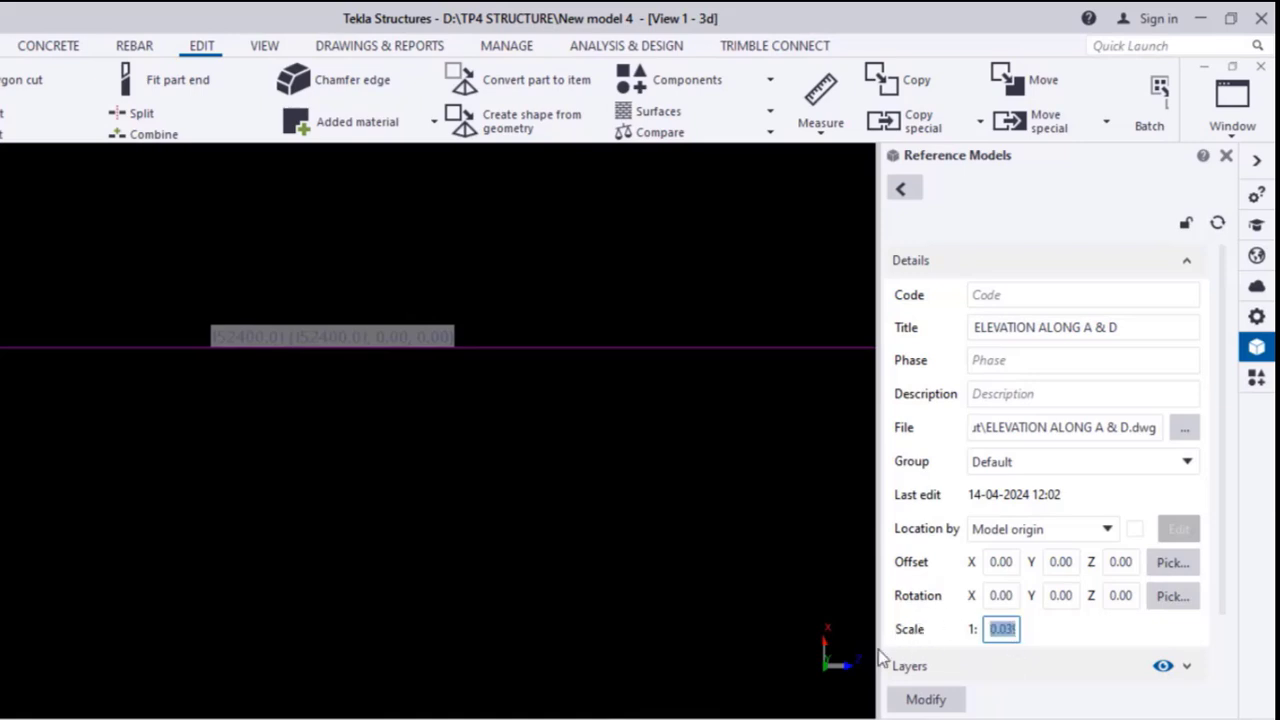
{"action": "left_click", "coordinate": [915, 698]}
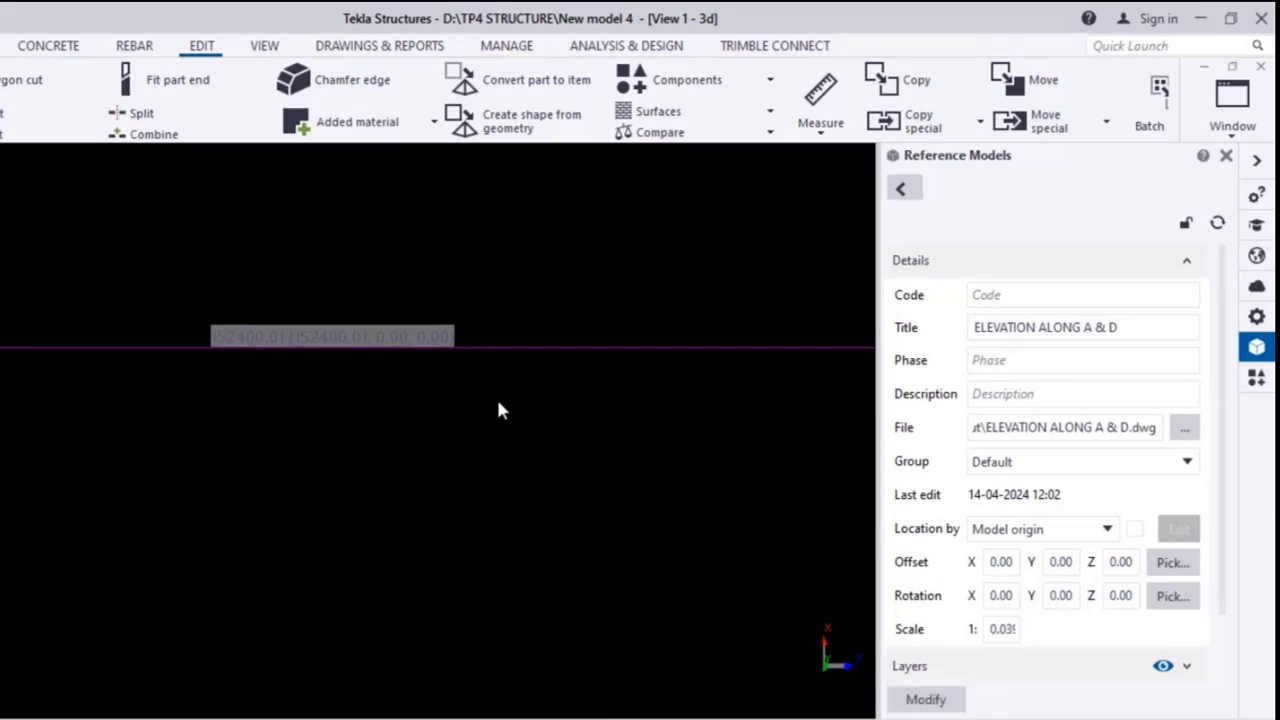
- Fit the 3D view's work area to the entire model, covering the grid and the rescaled elevation drawing
{"action": "scroll", "coordinate": [489, 487], "scroll_direction": "down", "scroll_amount": 10}
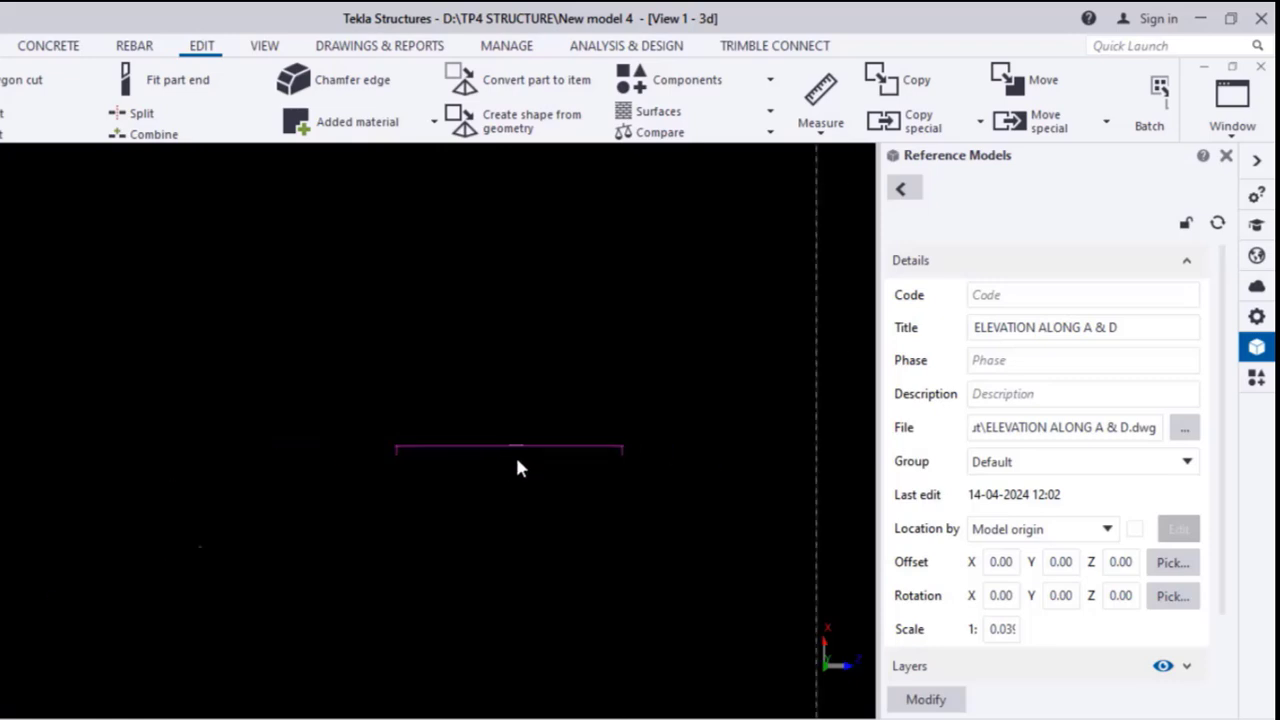
{"action": "scroll", "coordinate": [537, 452], "scroll_direction": "down", "scroll_amount": 2}
{"action": "scroll", "coordinate": [357, 549], "scroll_direction": "up", "scroll_amount": 10}
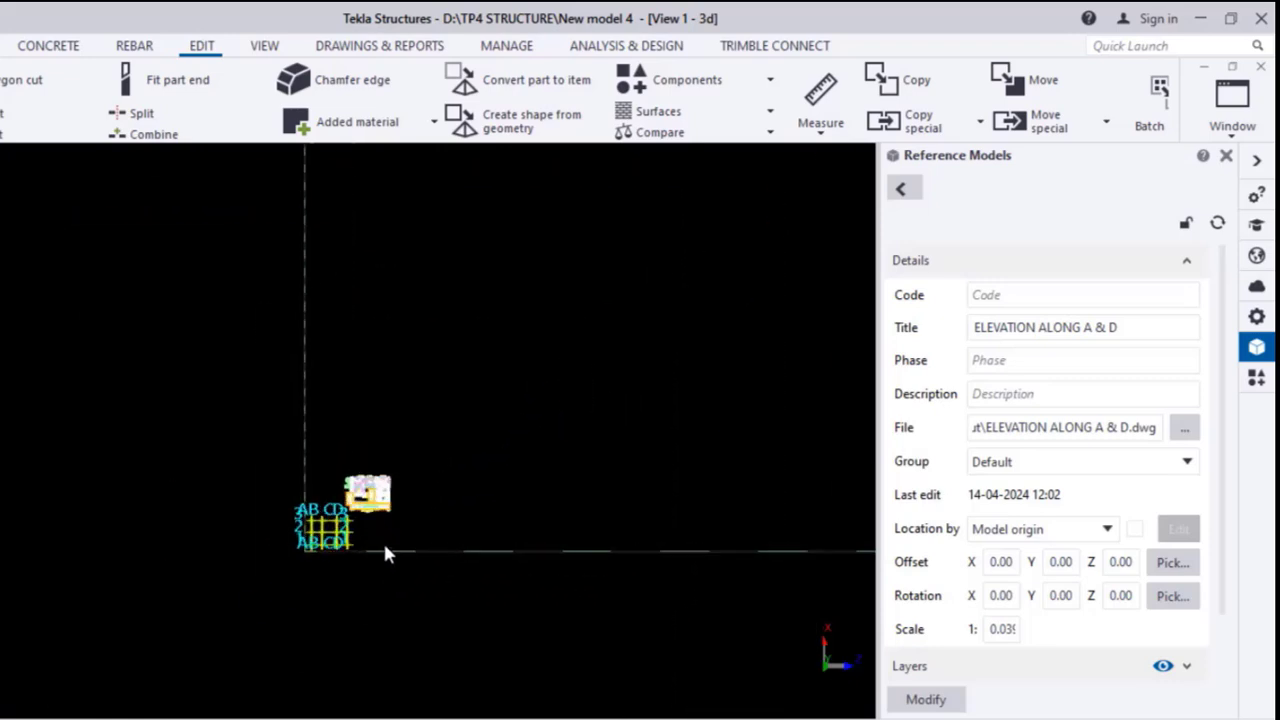
{"action": "left_click", "coordinate": [431, 342]}
{"action": "right_click", "coordinate": [311, 233]}
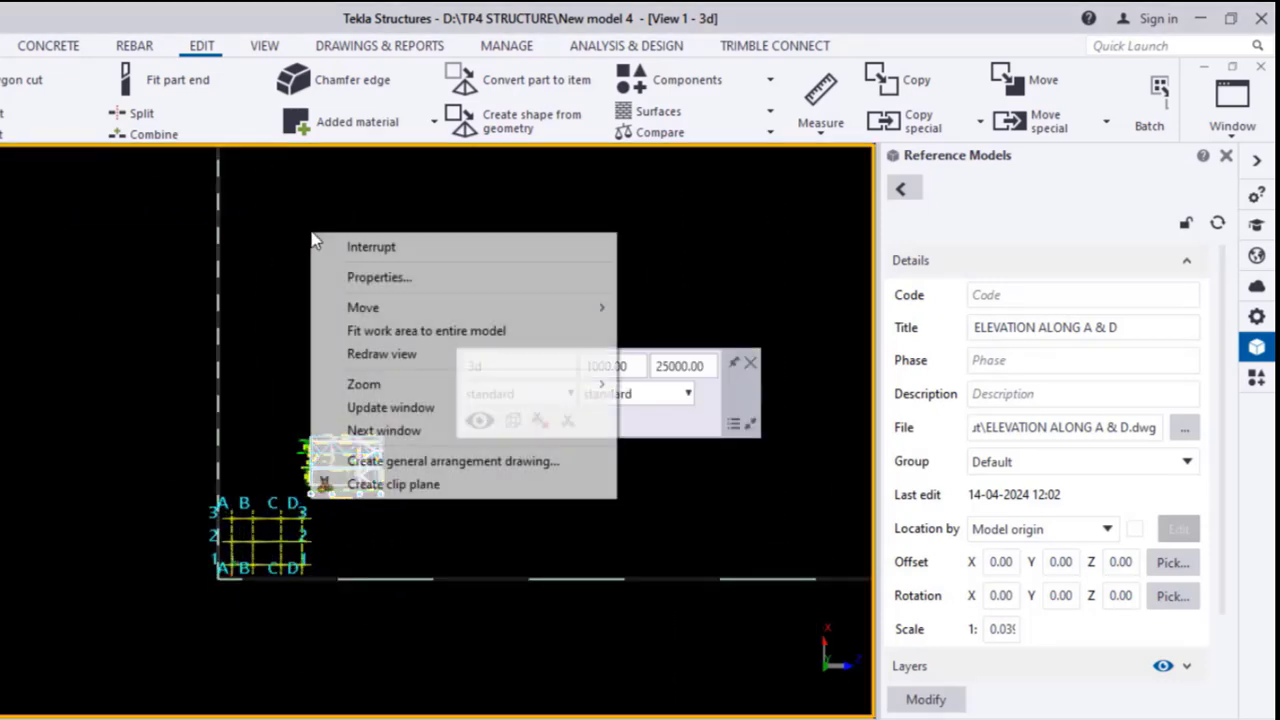
{"action": "left_click", "coordinate": [446, 331]}
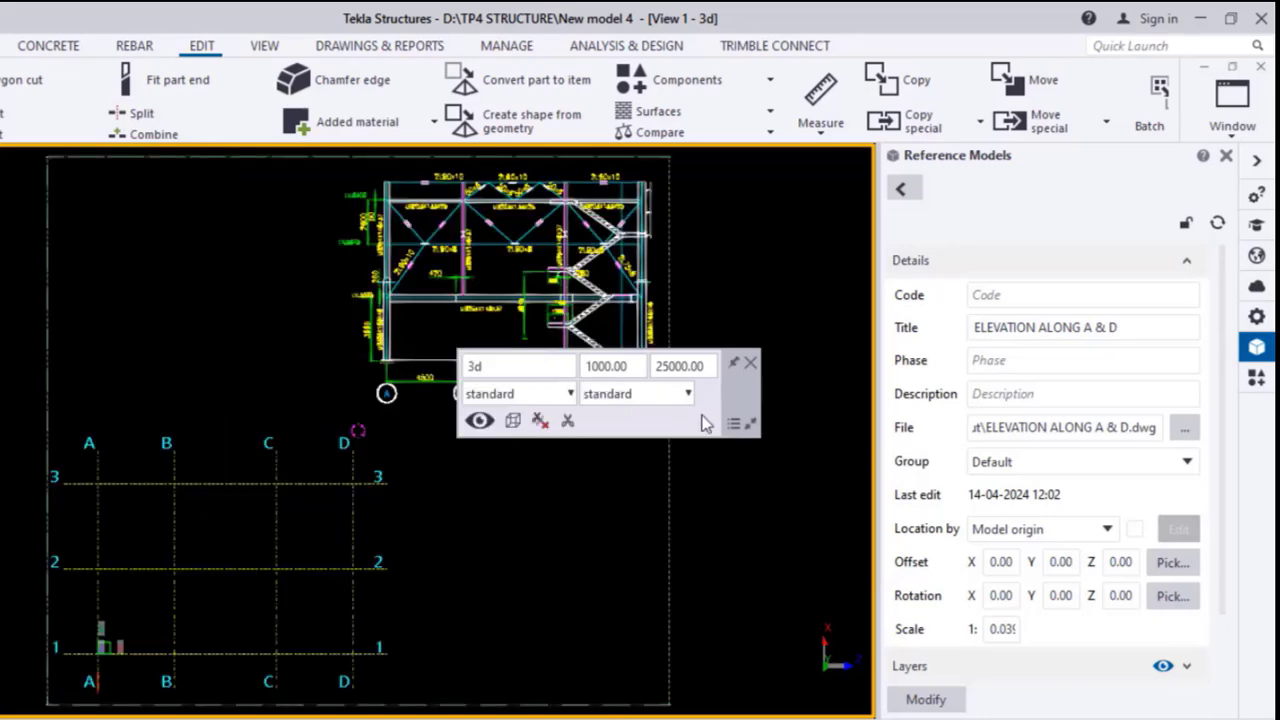
{"action": "left_click", "coordinate": [751, 363]}
{"action": "scroll", "coordinate": [580, 450], "scroll_direction": "up", "scroll_amount": 5}
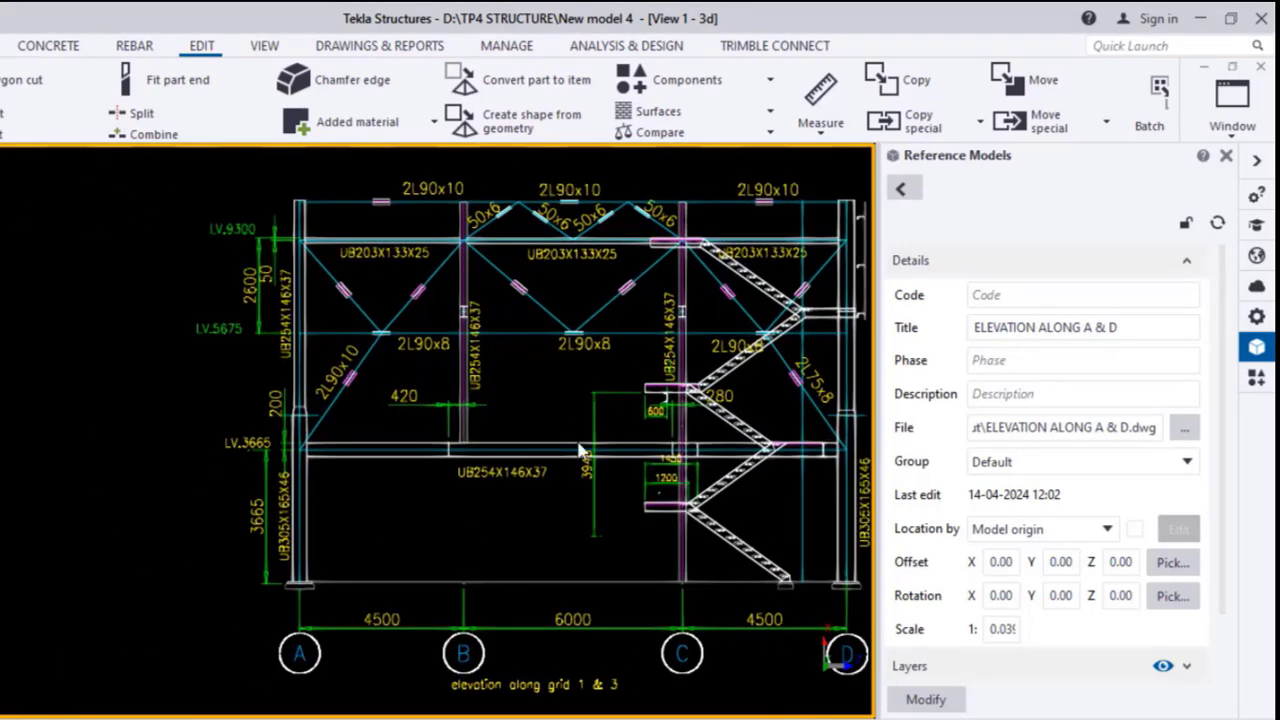
- Start moving the elevation to another plane, defining the source plane from column A's base plate midpoint, up its centreline and along the base
{"action": "middle_click_drag", "start_coordinate": [644, 513], "coordinate": [631, 389]}
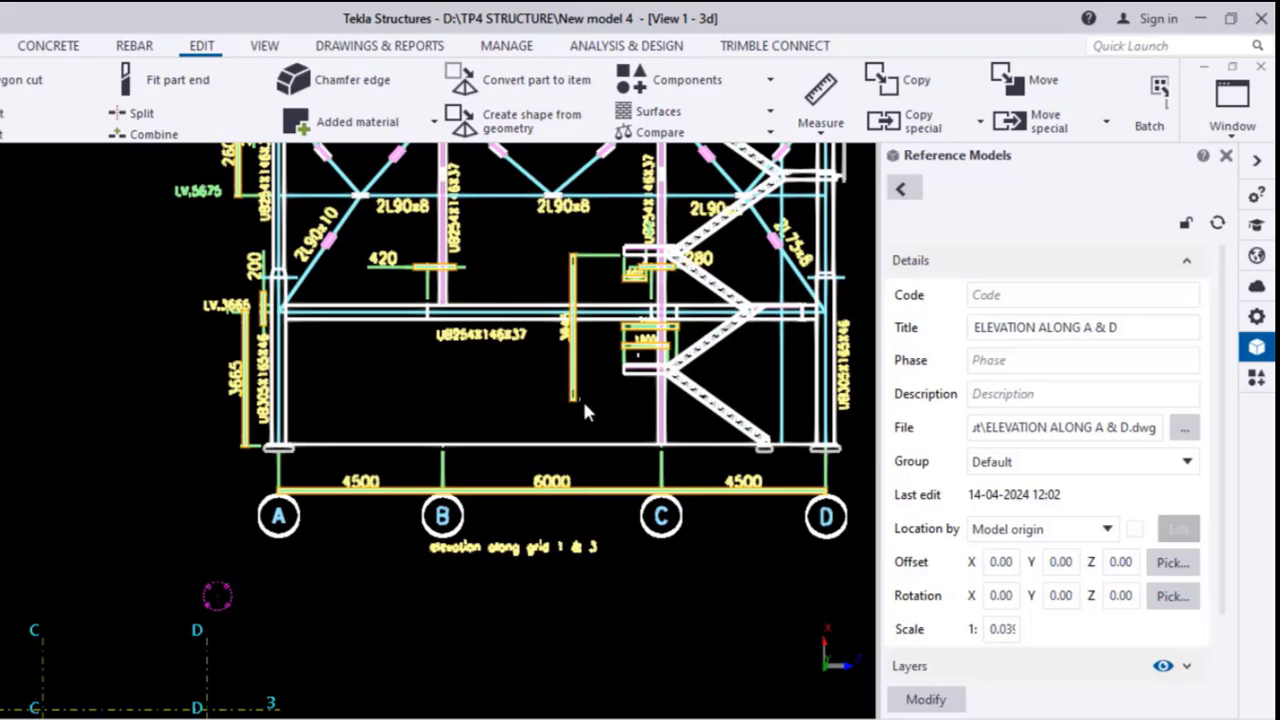
{"action": "scroll", "coordinate": [490, 426], "scroll_direction": "down", "scroll_amount": 5}
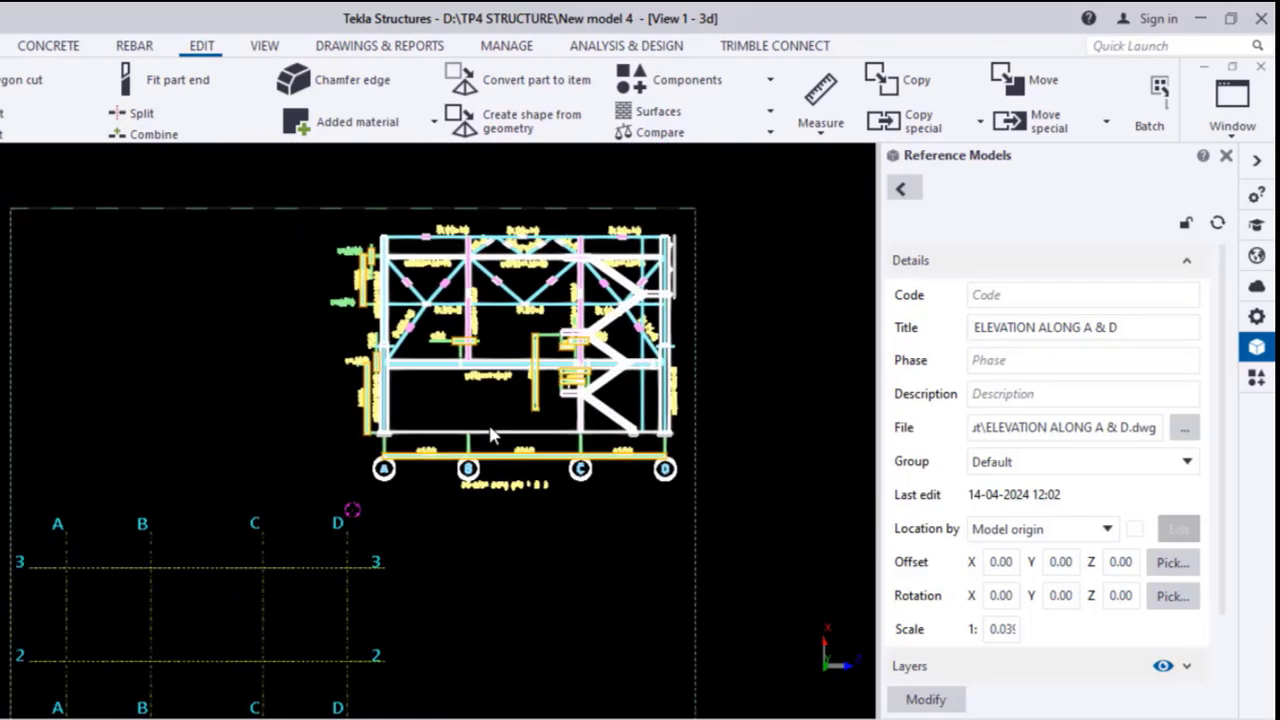
{"action": "scroll", "coordinate": [229, 610], "scroll_direction": "up", "scroll_amount": 1}
{"action": "middle_click_drag", "start_coordinate": [319, 595], "coordinate": [356, 532]}
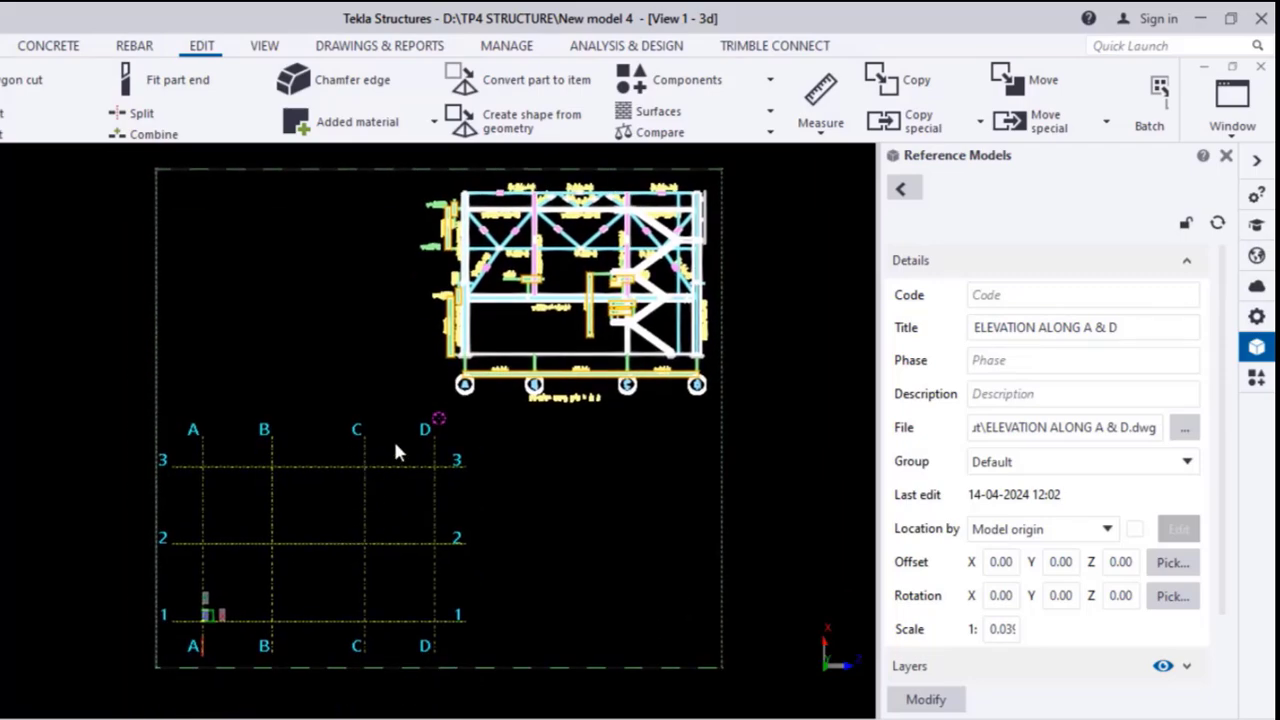
{"action": "mouse_move", "coordinate": [651, 585]}
{"action": "middle_mouse_down", "text": "ctrl"}
{"action": "mouse_move", "coordinate": [466, 331]}
{"action": "mouse_move", "coordinate": [487, 333]}
{"action": "mouse_move", "coordinate": [434, 334]}
{"action": "middle_mouse_up", "text": "ctrl"}
{"action": "scroll", "coordinate": [423, 491], "scroll_direction": "up", "scroll_amount": 6}
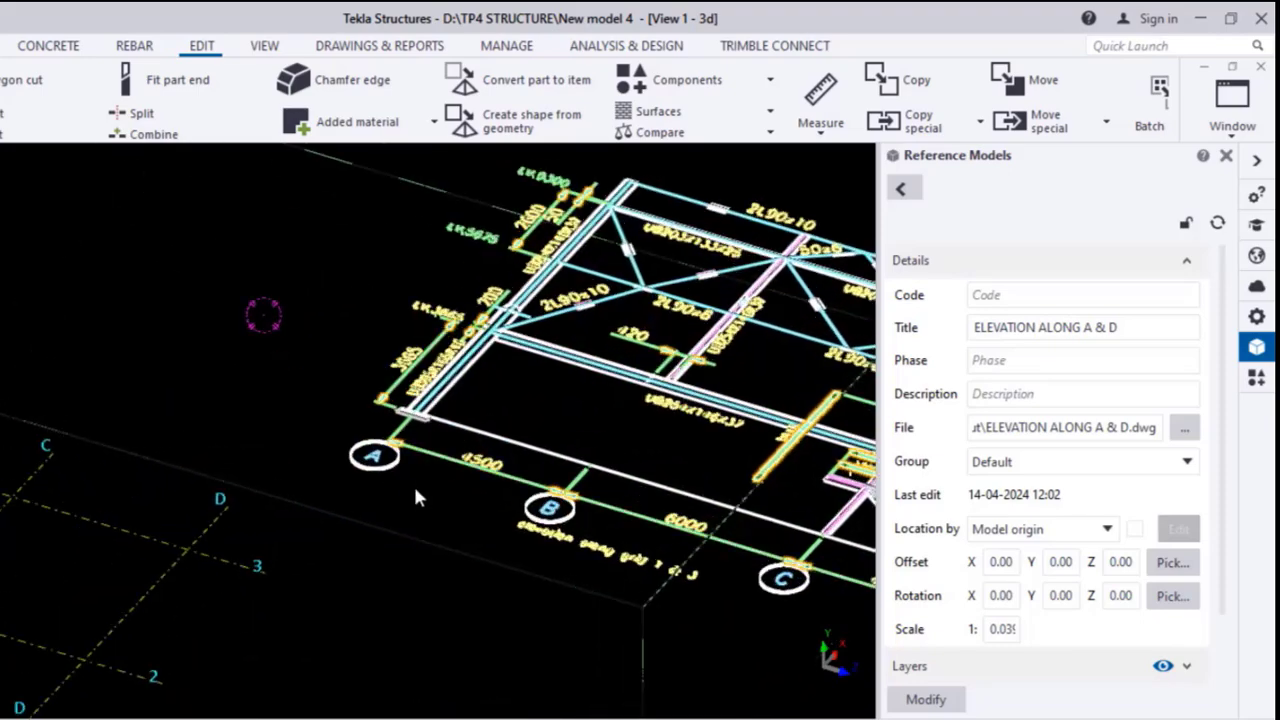
{"action": "scroll", "coordinate": [462, 440], "scroll_direction": "up", "scroll_amount": 2}
{"action": "right_click", "coordinate": [465, 389]}
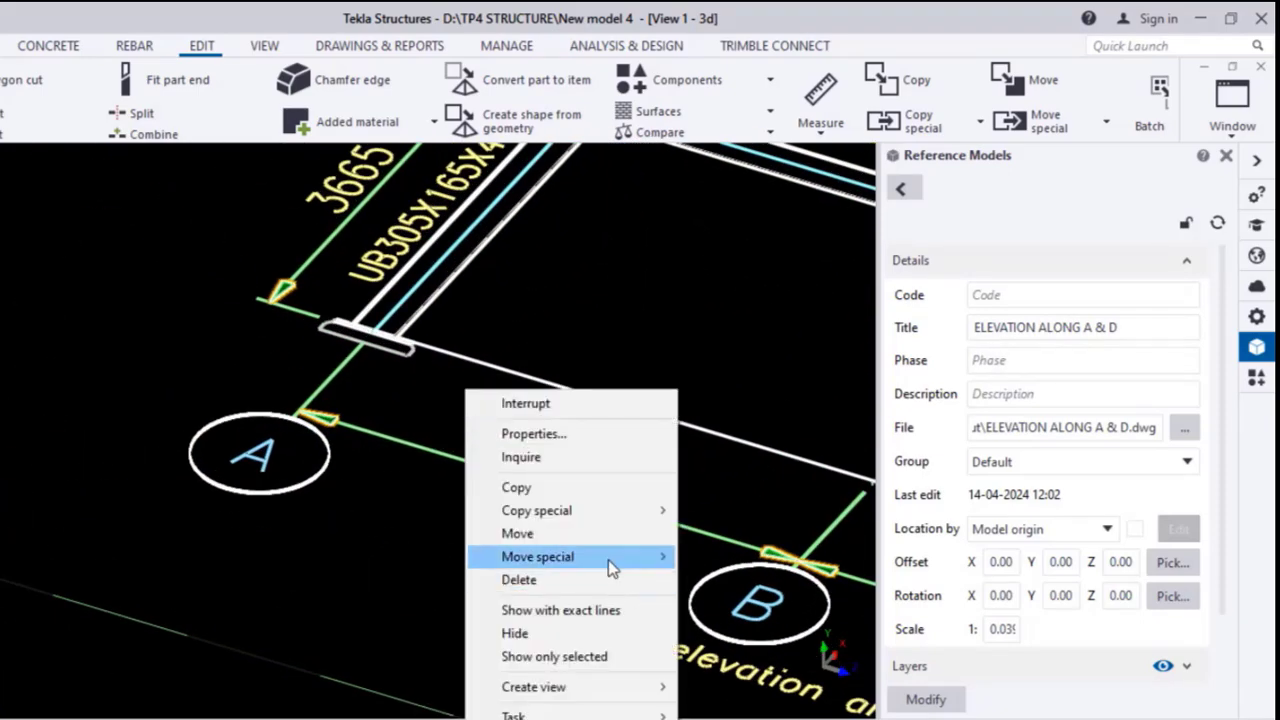
{"action": "mouse_move", "coordinate": [611, 558]}
{"action": "left_click", "coordinate": [734, 630]}
{"action": "scroll", "coordinate": [415, 250], "scroll_direction": "up", "scroll_amount": 6}
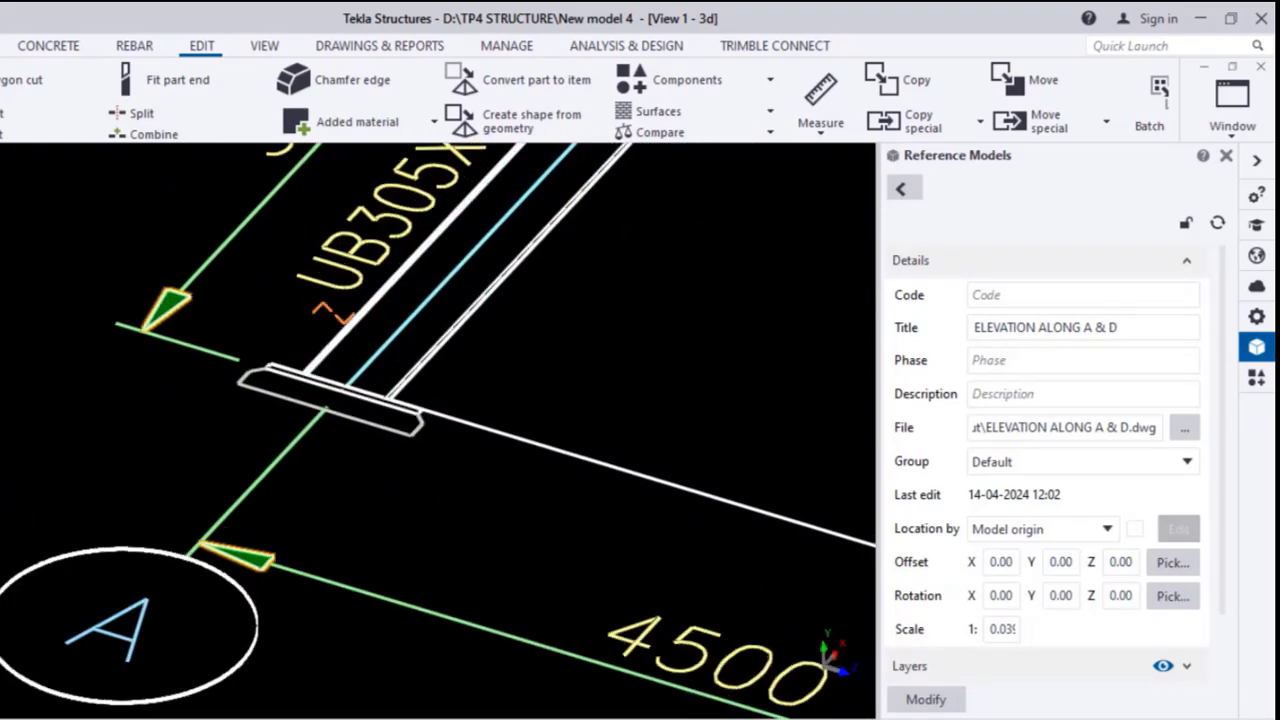
{"action": "scroll", "coordinate": [275, 495], "scroll_direction": "up", "scroll_amount": 1}
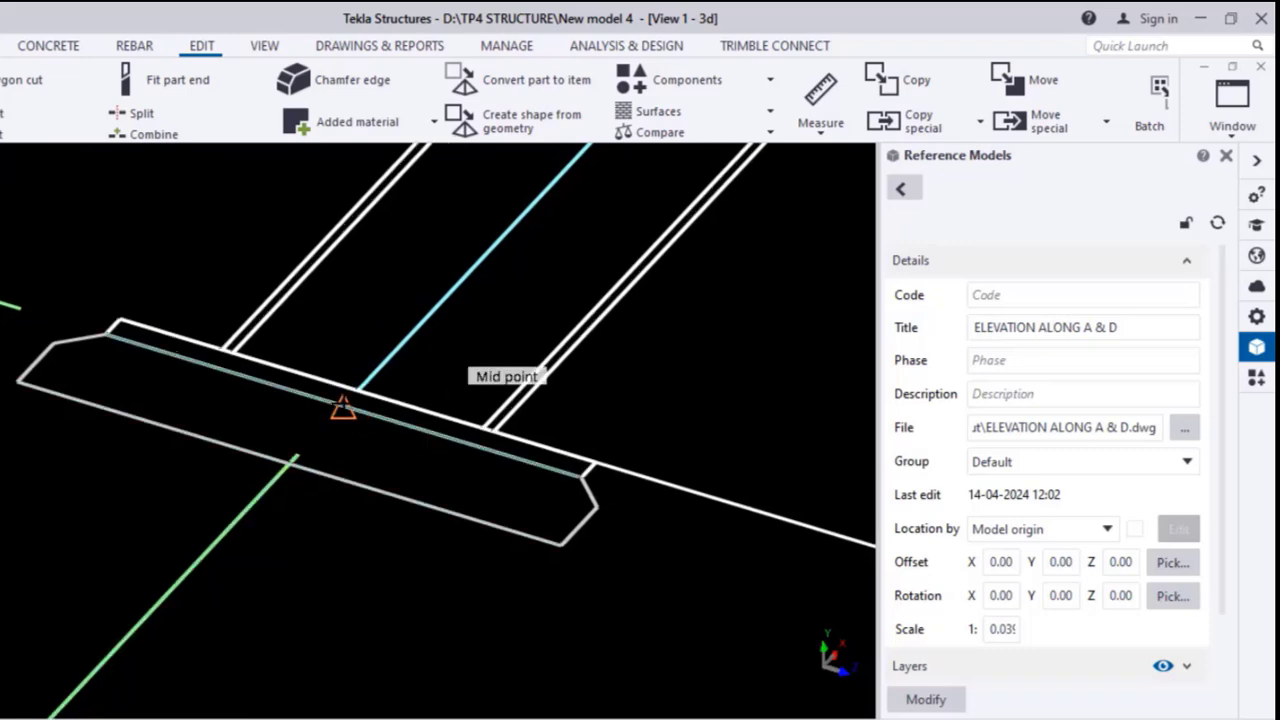
{"action": "left_click", "coordinate": [343, 406]}
{"action": "left_click", "coordinate": [471, 265]}
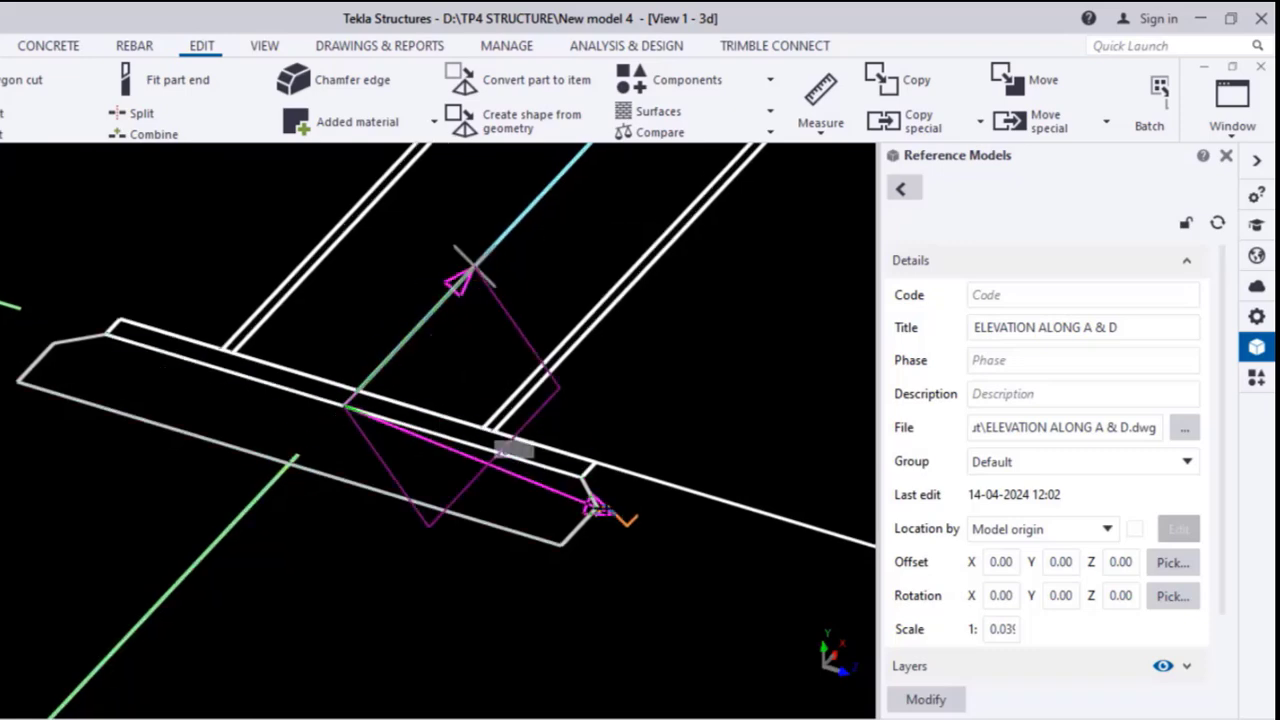
{"action": "left_click", "coordinate": [580, 478]}
- Place the elevation upright at grid intersection A-1, with its base running along grid line 1, and end the move command
{"action": "scroll", "coordinate": [600, 360], "scroll_direction": "down", "scroll_amount": 10}
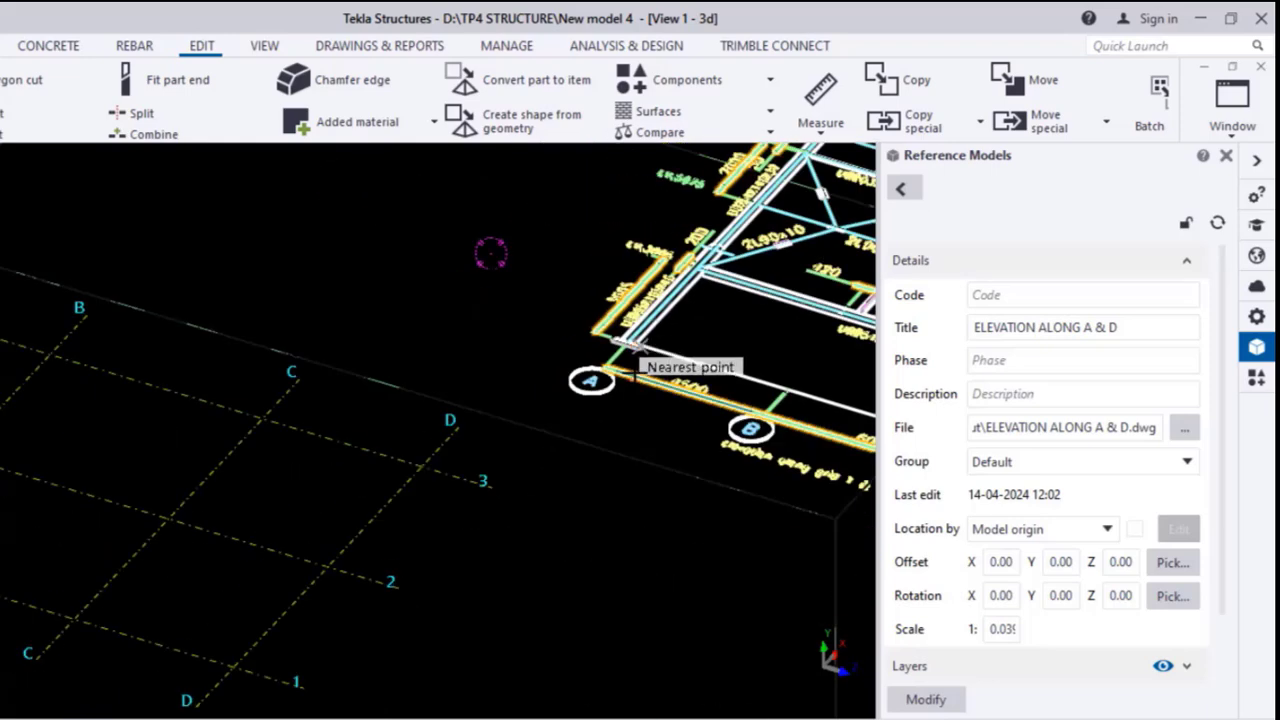
{"action": "scroll", "coordinate": [363, 566], "scroll_direction": "up", "scroll_amount": 5}
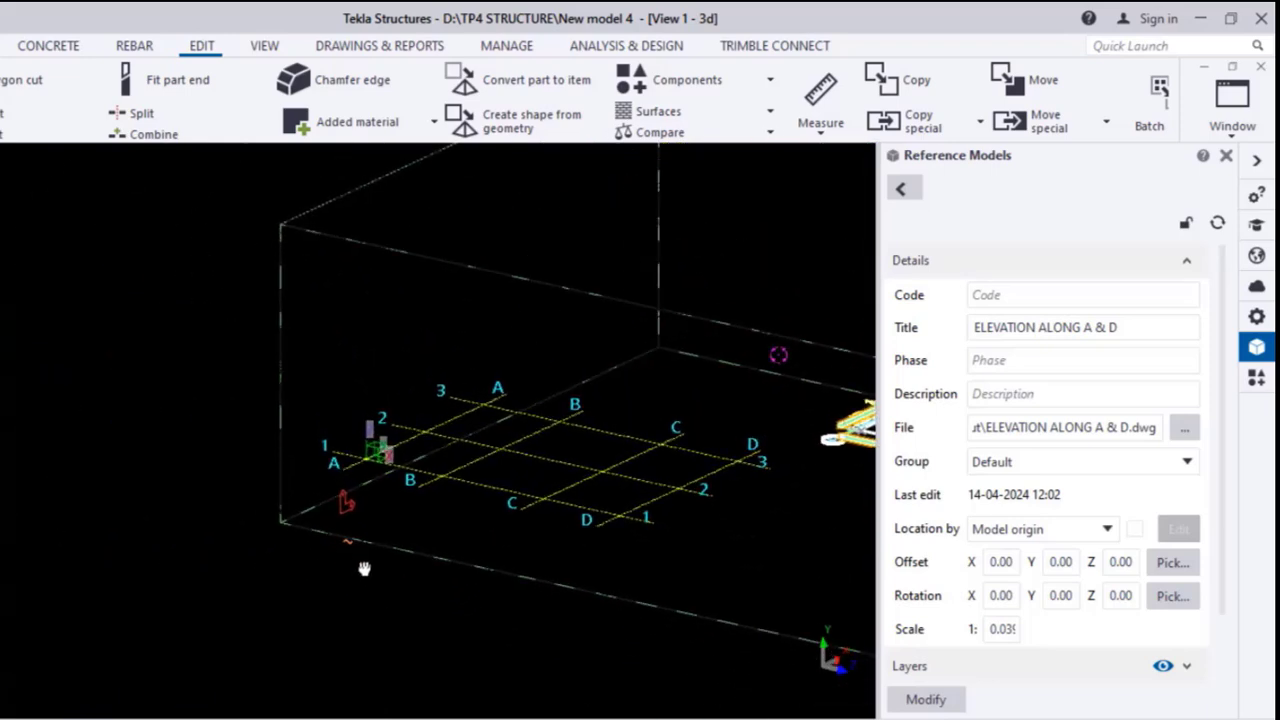
{"action": "scroll", "coordinate": [366, 478], "scroll_direction": "up", "scroll_amount": 5}
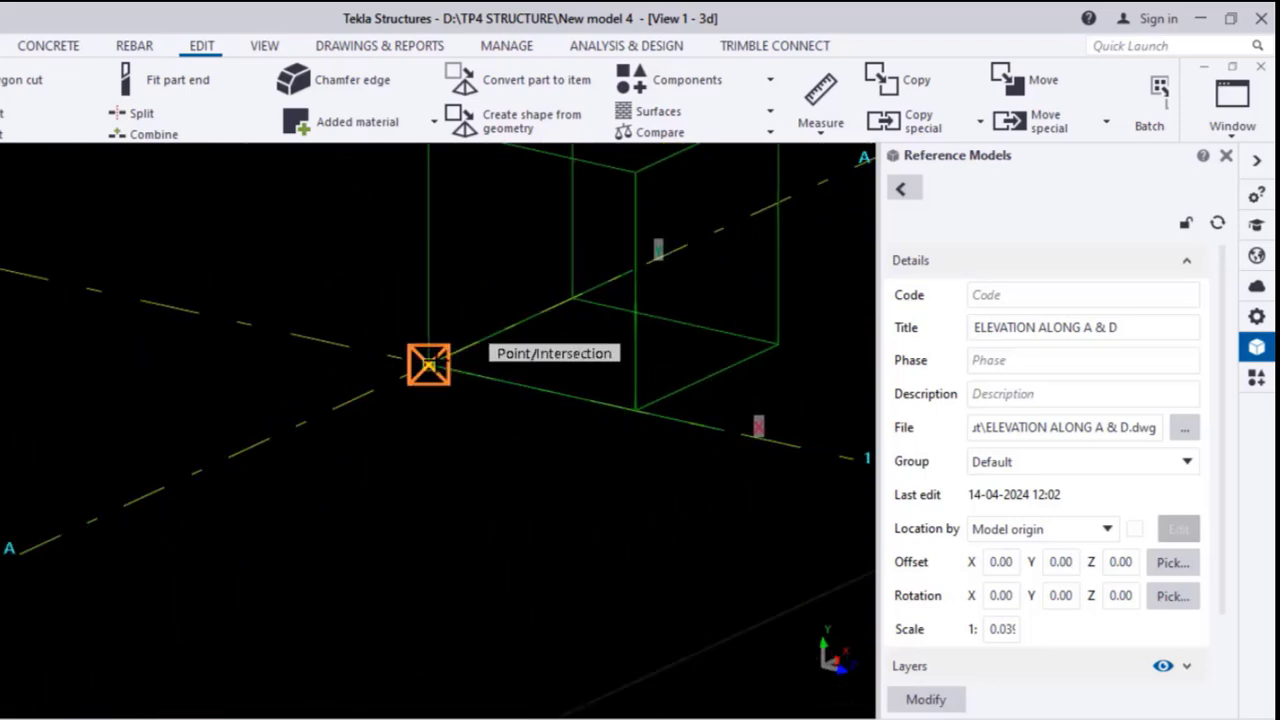
{"action": "left_click", "coordinate": [428, 364]}
{"action": "left_click", "coordinate": [428, 195]}
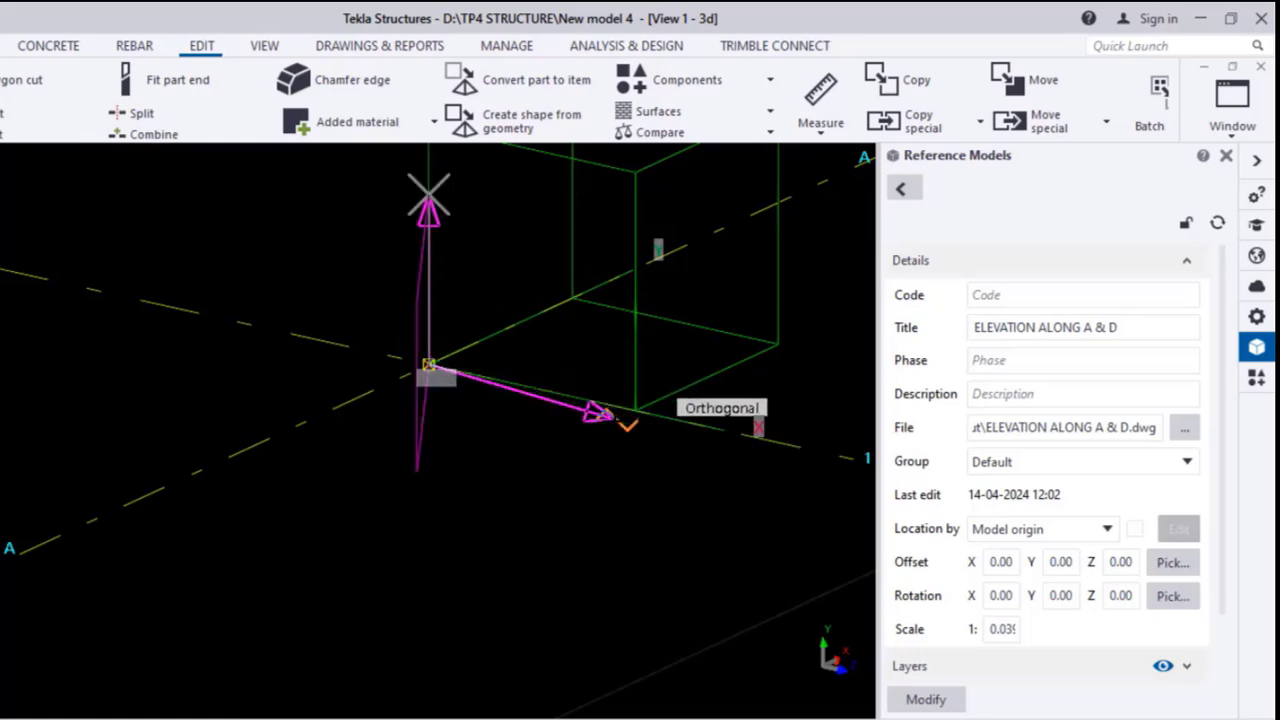
{"action": "left_click", "coordinate": [653, 415]}
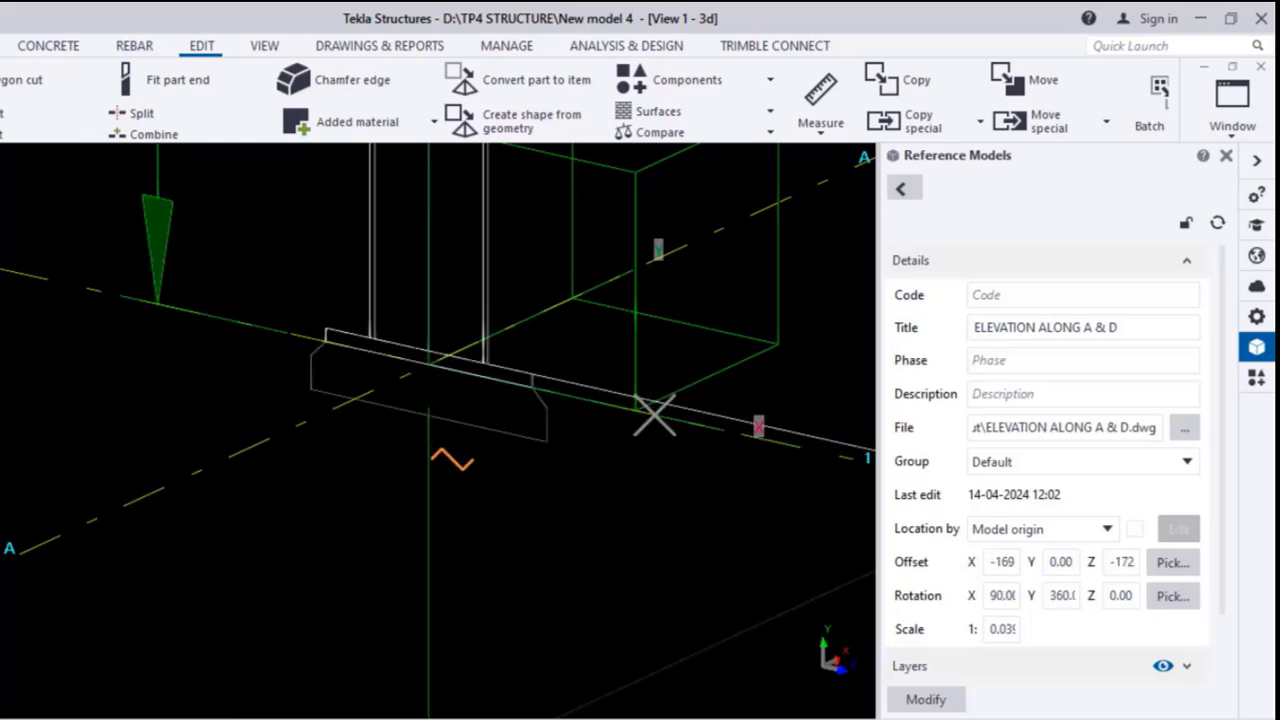
{"action": "scroll", "coordinate": [457, 520], "scroll_direction": "down", "scroll_amount": 6}
{"action": "right_click", "coordinate": [167, 284]}
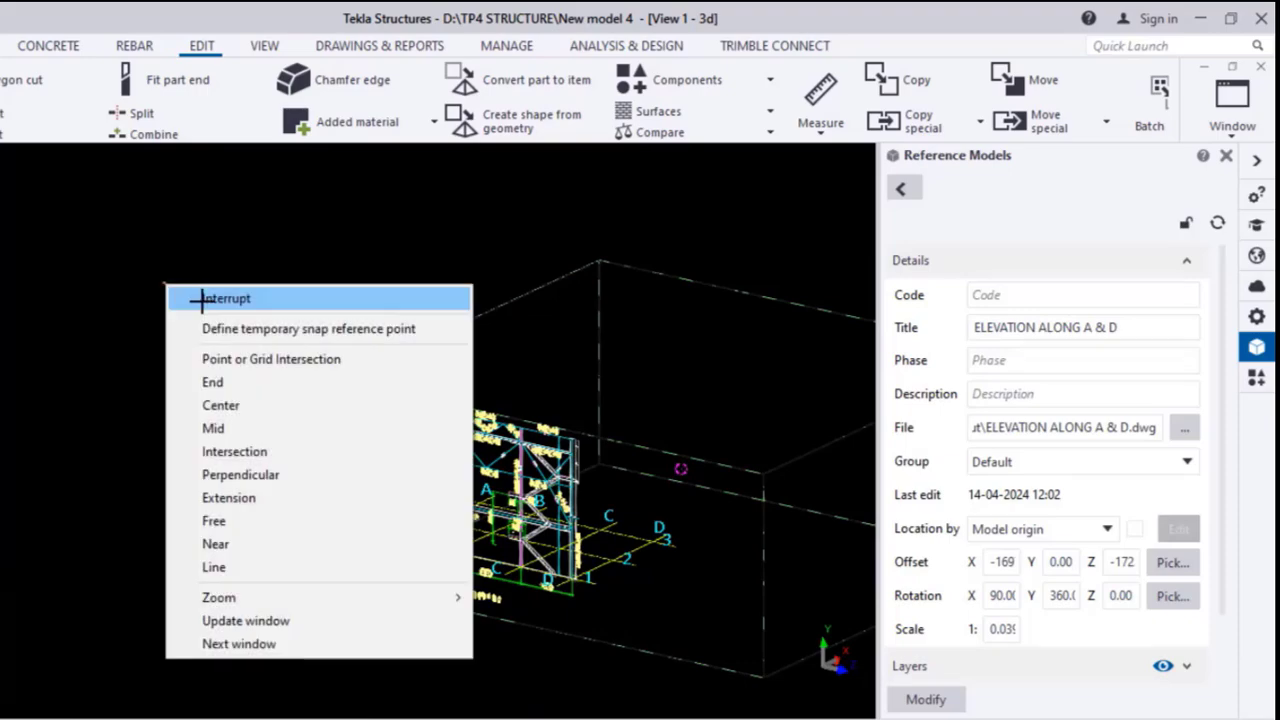
{"action": "left_click", "coordinate": [203, 300]}
- Examine the alignment of the upright elevation drawing with the model grid along grid line 1
{"action": "middle_click_drag", "start_coordinate": [192, 496], "coordinate": [74, 438]}
{"action": "middle_click_drag", "start_coordinate": [266, 513], "coordinate": [517, 512], "text": "ctrl"}
{"action": "scroll", "coordinate": [432, 362], "scroll_direction": "up", "scroll_amount": 5}
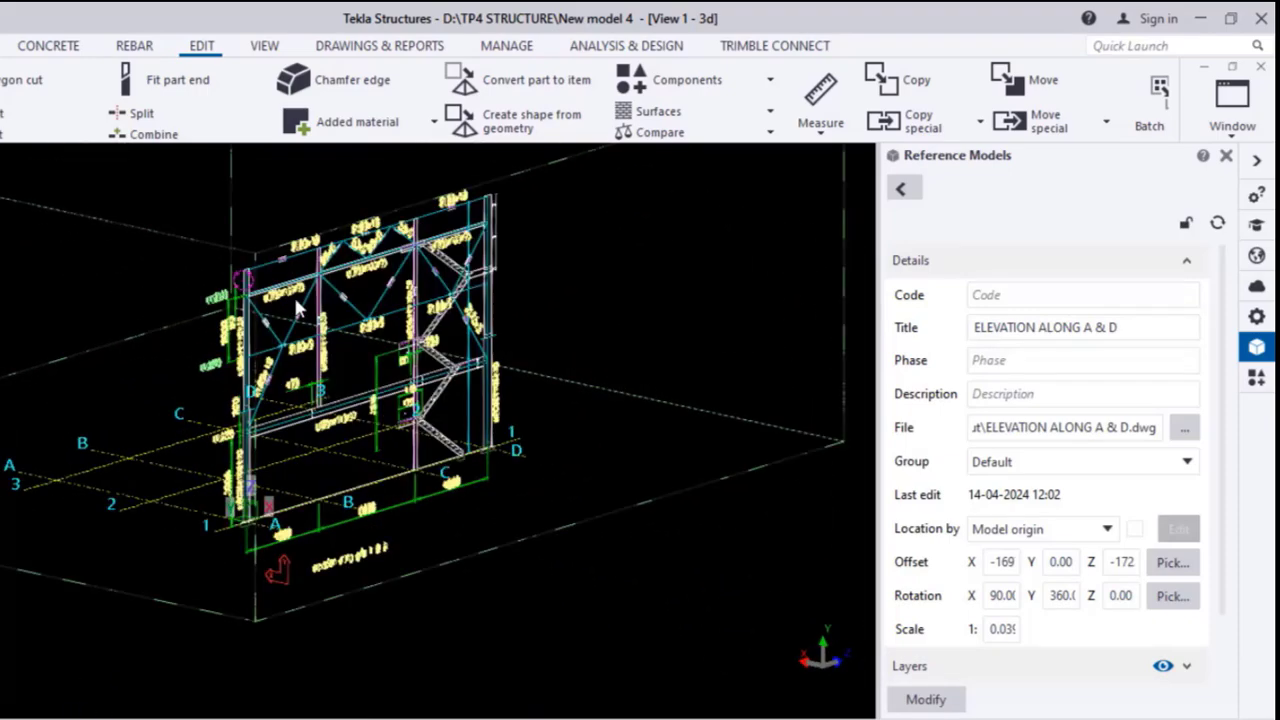
{"action": "mouse_move", "coordinate": [516, 455]}
{"action": "middle_mouse_down"}
{"action": "mouse_move", "coordinate": [538, 422]}
{"action": "mouse_move", "coordinate": [517, 474]}
{"action": "middle_mouse_up"}
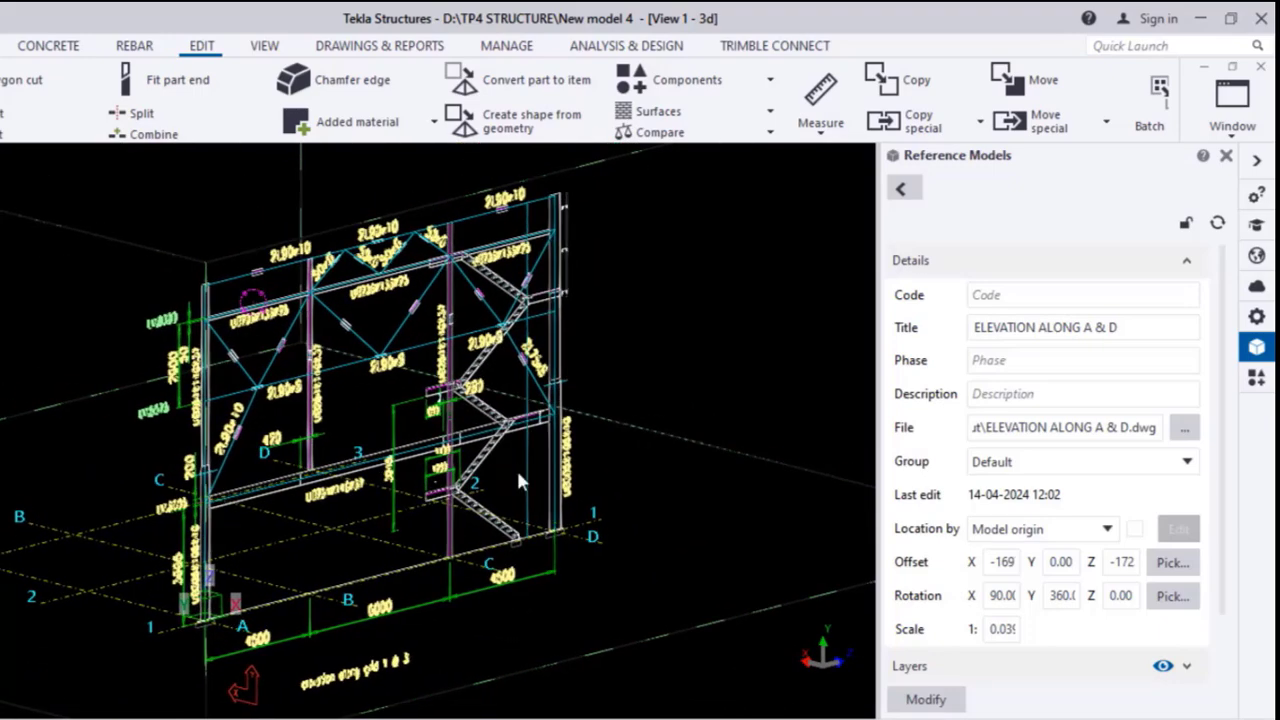
{"action": "left_click", "coordinate": [699, 344]}
{"action": "middle_click_drag", "start_coordinate": [614, 471], "coordinate": [632, 441]}
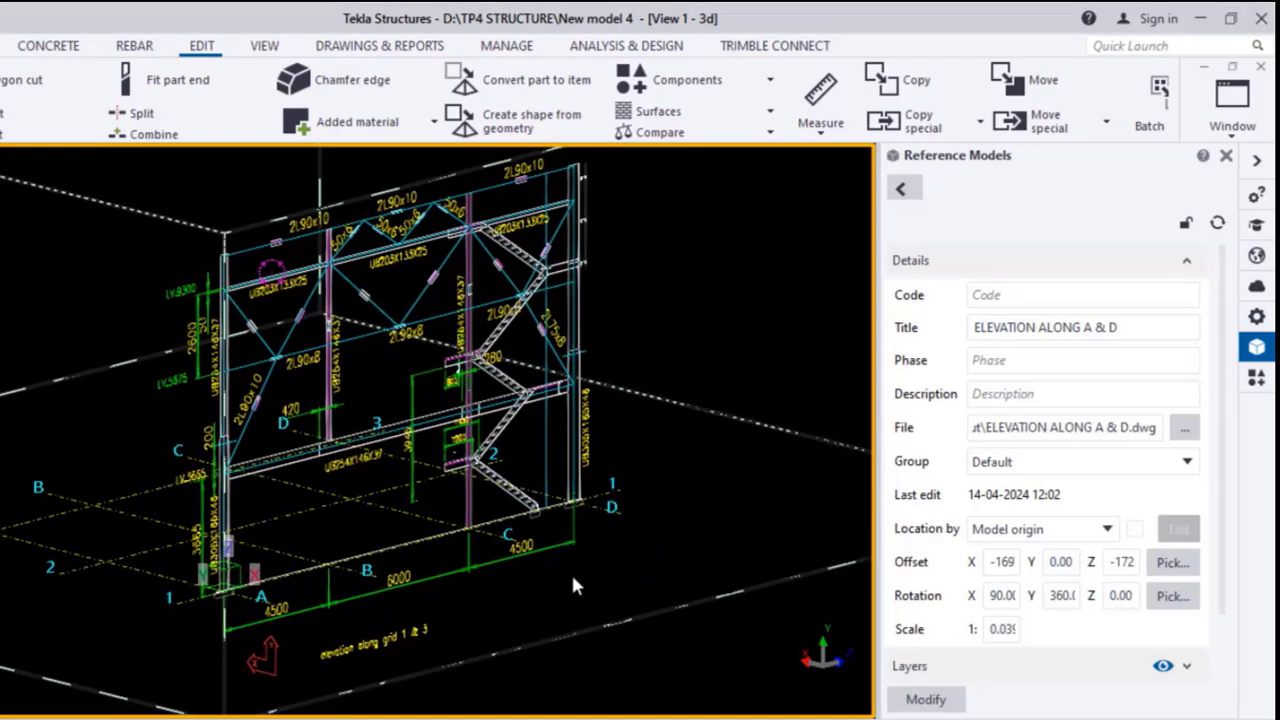
{"action": "middle_click_drag", "start_coordinate": [571, 572], "coordinate": [668, 522]}
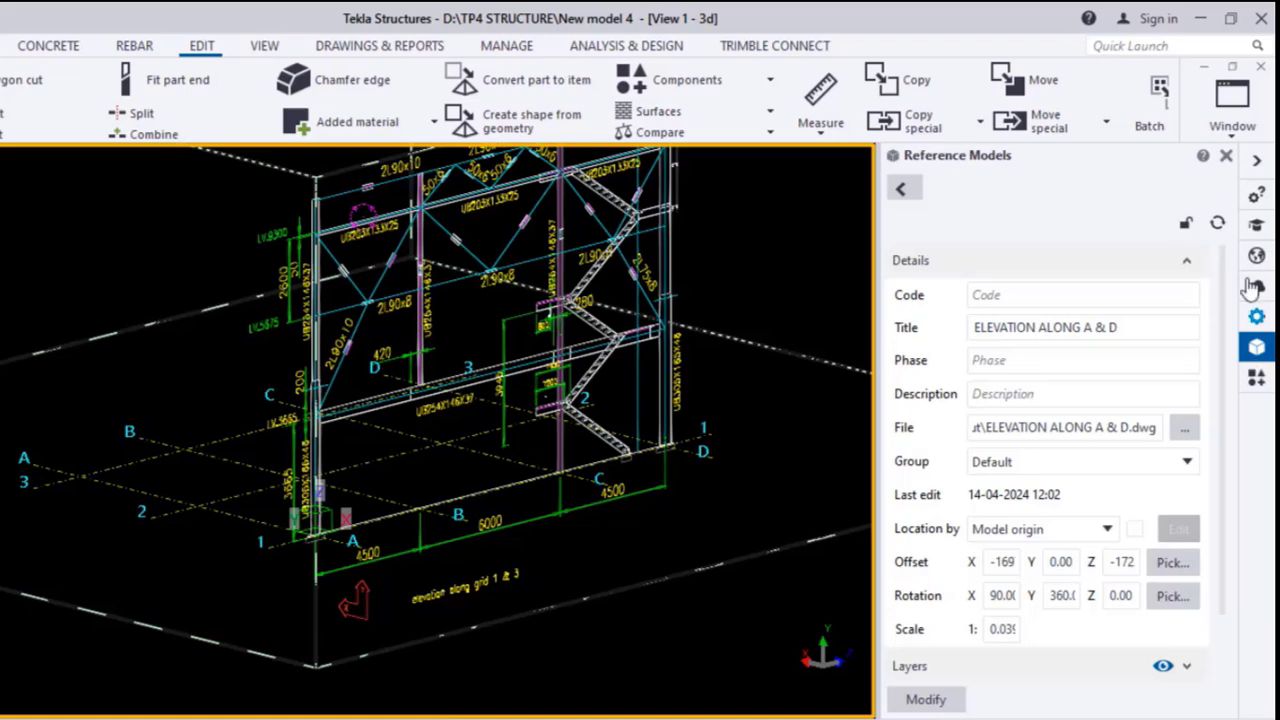
- Add the ELEVATION ALONG A & D DWG file as another reference model in the Default group at scale 1:1.00
{"action": "left_click", "coordinate": [900, 188]}
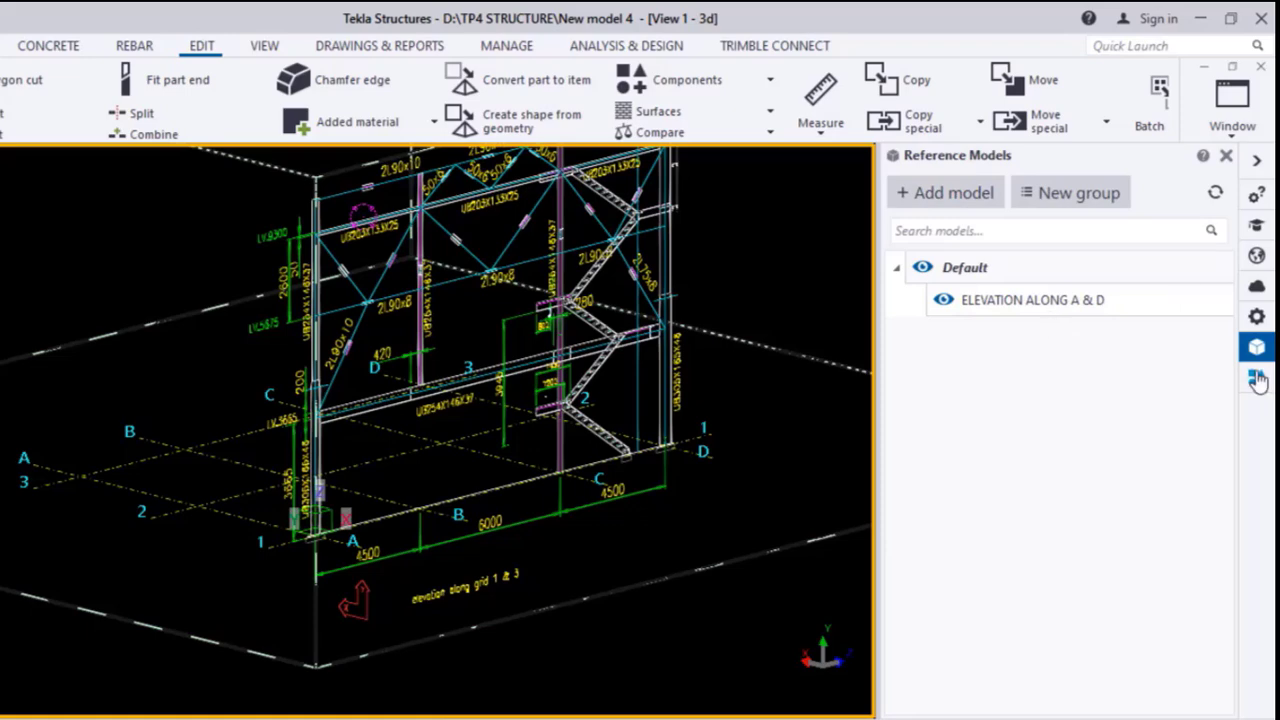
{"action": "left_click", "coordinate": [960, 195]}
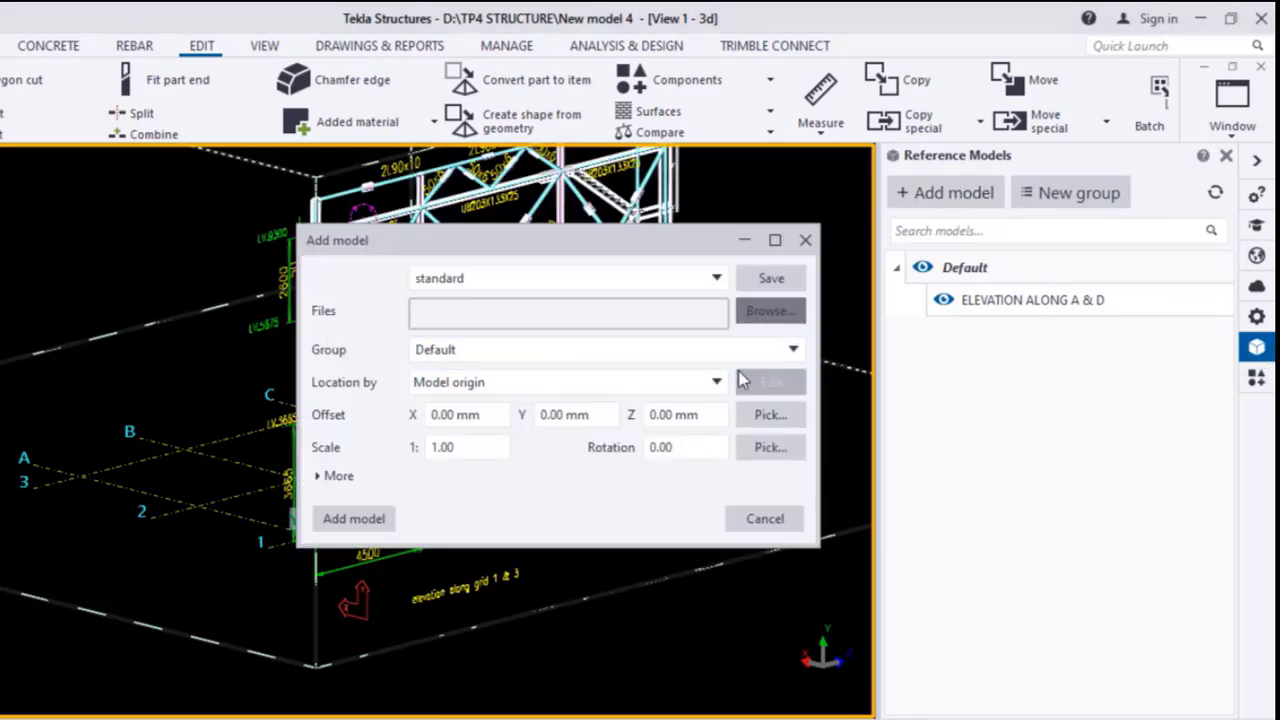
{"action": "left_click", "coordinate": [770, 310]}
{"action": "middle_click_drag", "start_coordinate": [322, 622], "coordinate": [47, 662]}
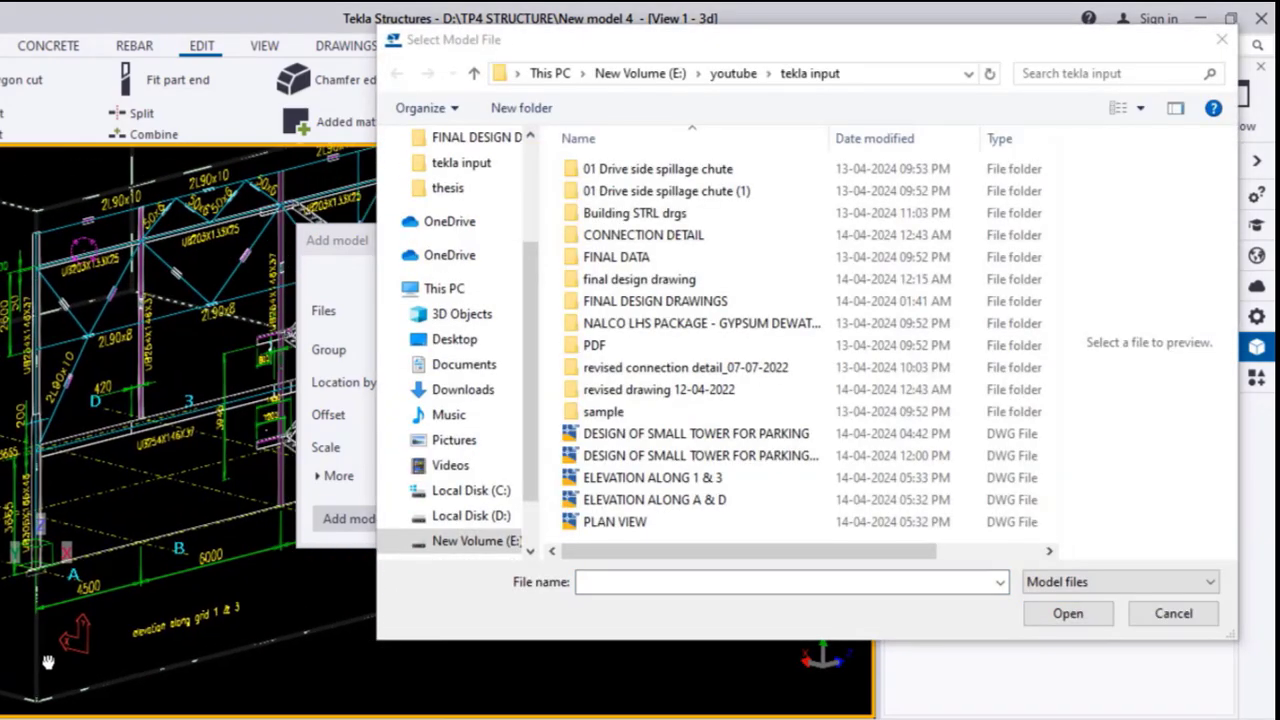
{"action": "scroll", "coordinate": [166, 630], "scroll_direction": "up", "scroll_amount": 3}
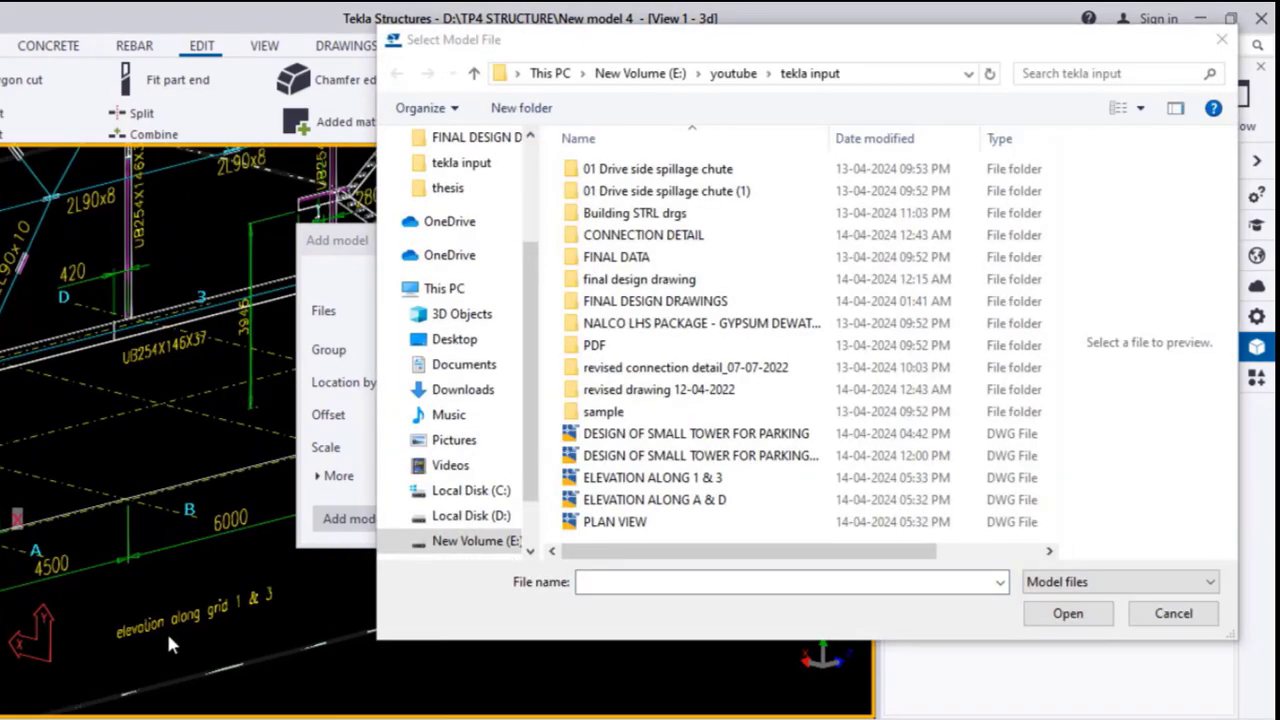
{"action": "double_click", "coordinate": [700, 500]}
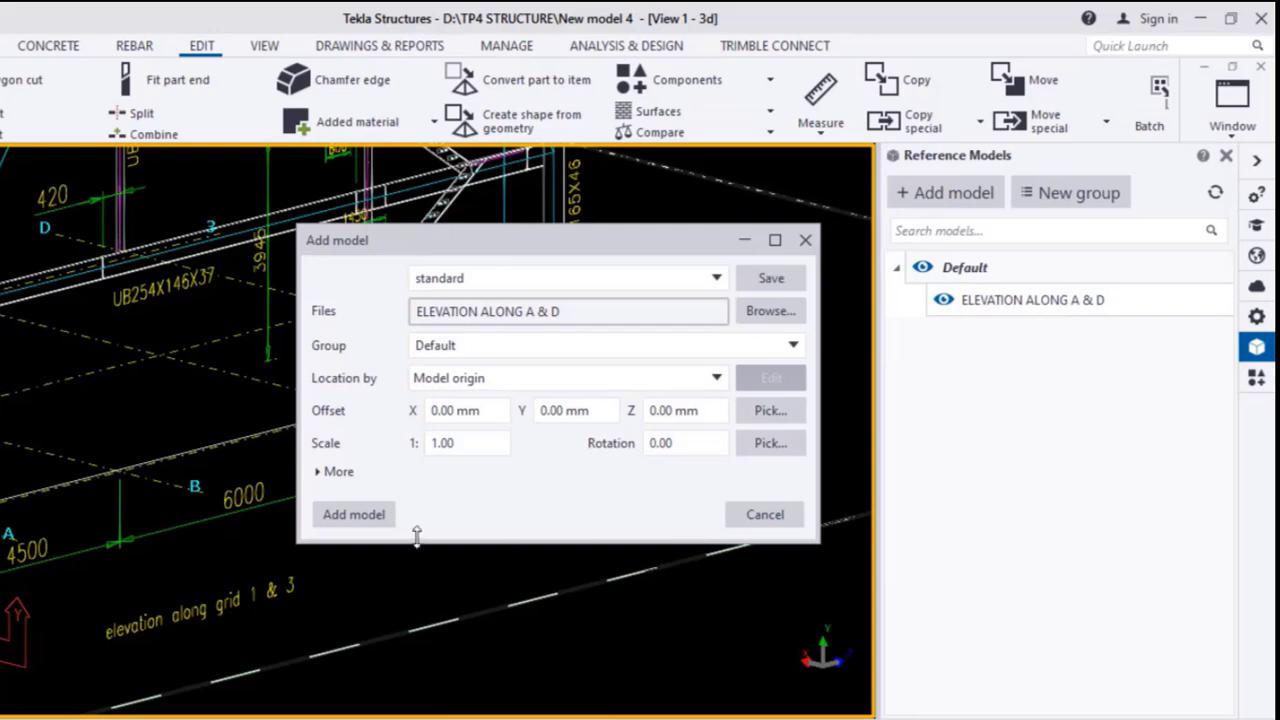
{"action": "left_click", "coordinate": [353, 515]}
- Switch to Calculator, copy the scale factor 0.0393700787401575 and close it
{"action": "key", "text": "alt+Tab"}
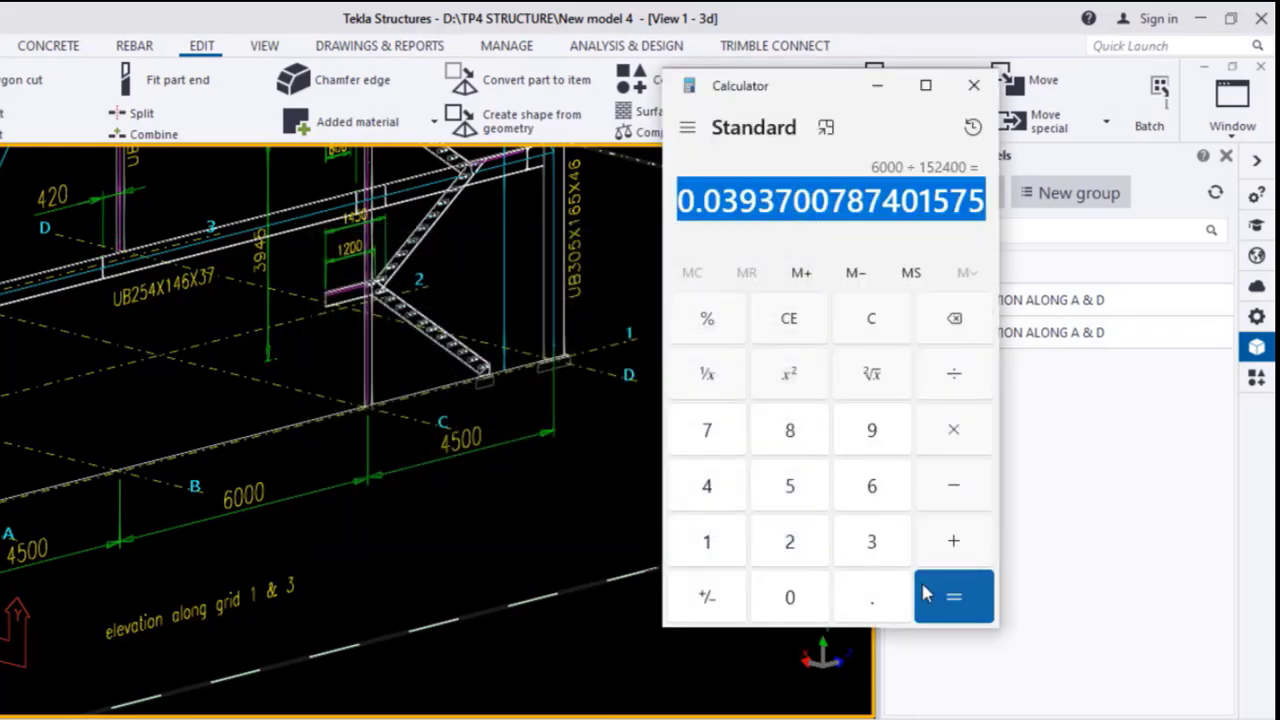
{"action": "right_click", "coordinate": [870, 200]}
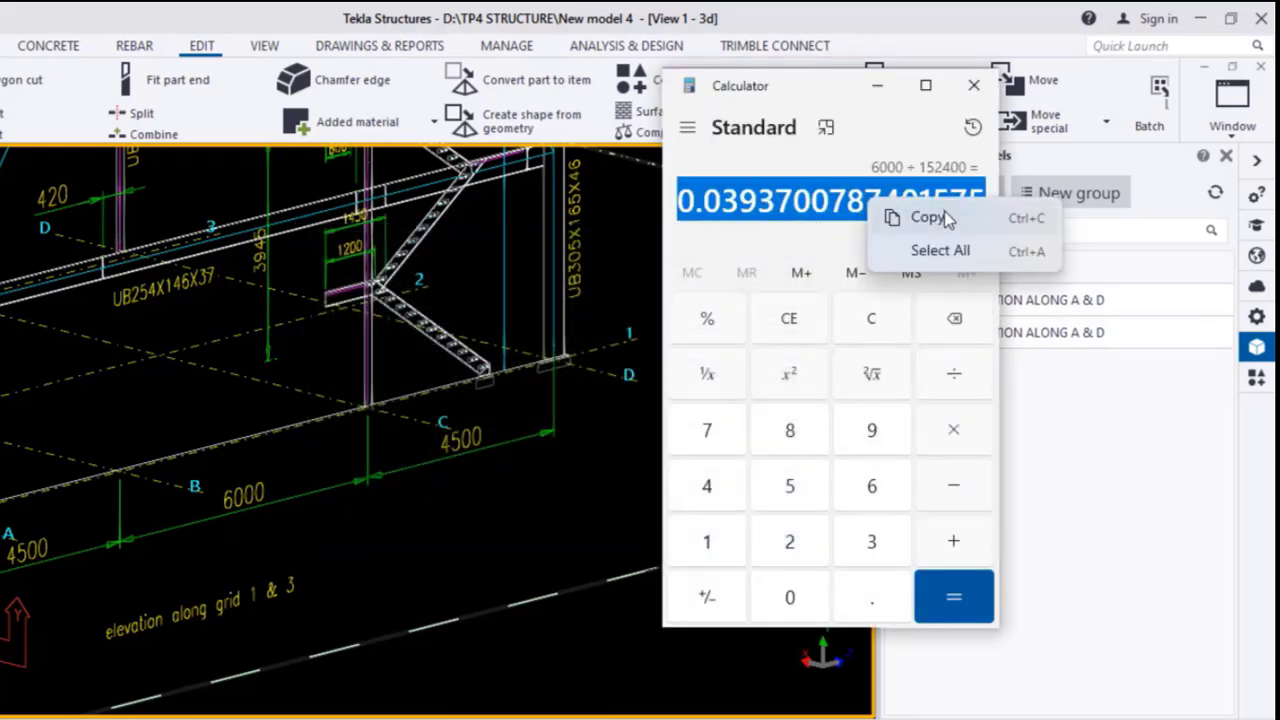
{"action": "left_click", "coordinate": [945, 219]}
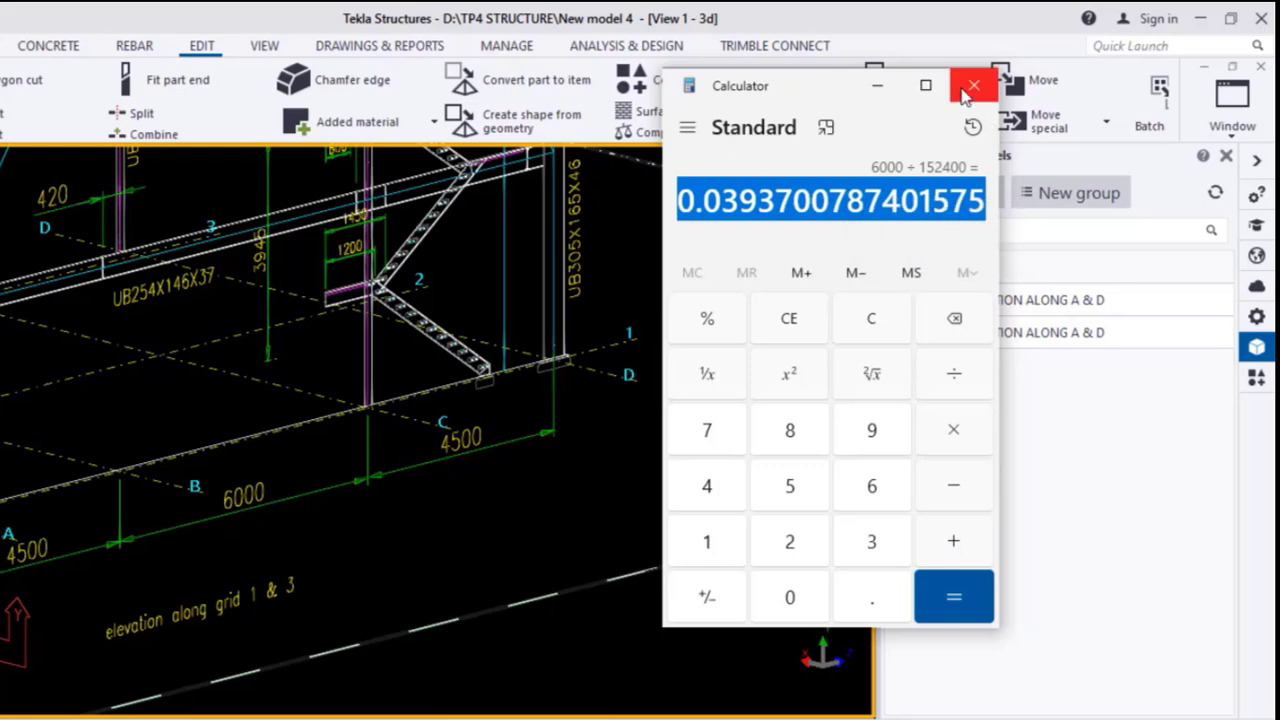
{"action": "left_click", "coordinate": [972, 86]}
- Fit the work area to the entire model and delete the duplicate unscaled ELEVATION ALONG A & D reference model
{"action": "scroll", "coordinate": [420, 512], "scroll_direction": "down", "scroll_amount": 5}
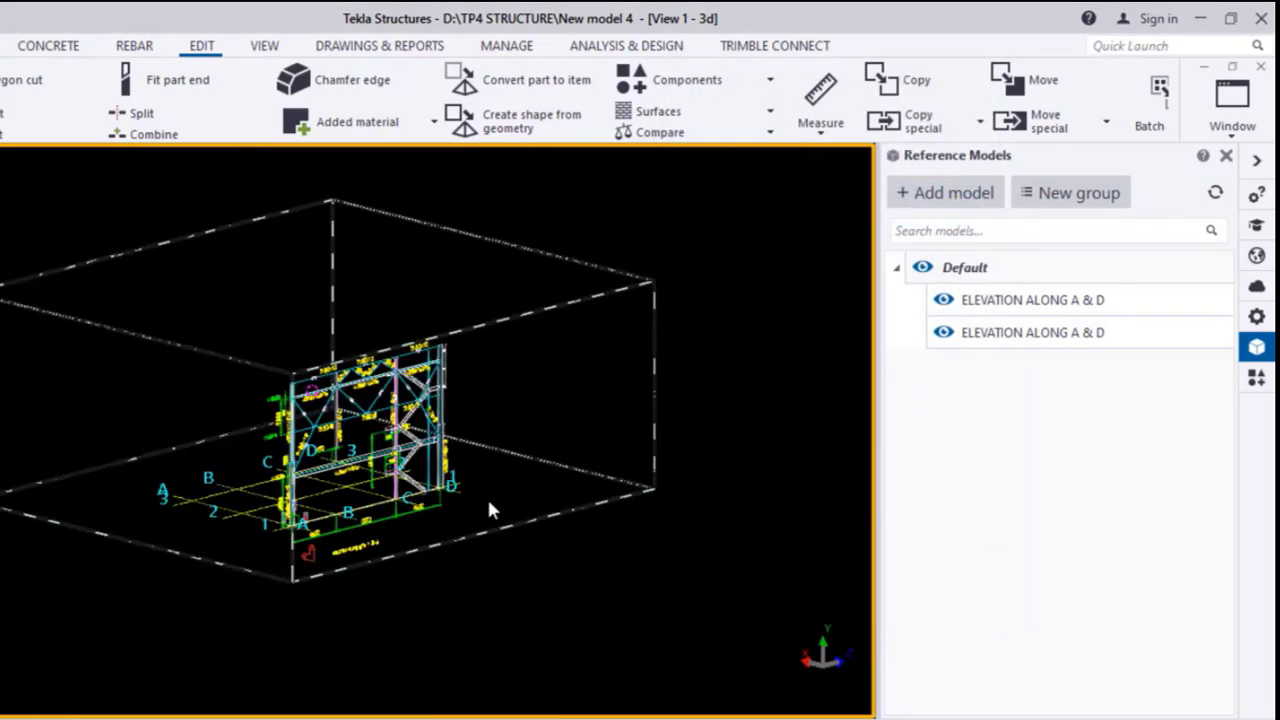
{"action": "right_click", "coordinate": [552, 250]}
{"action": "left_click", "coordinate": [694, 350]}
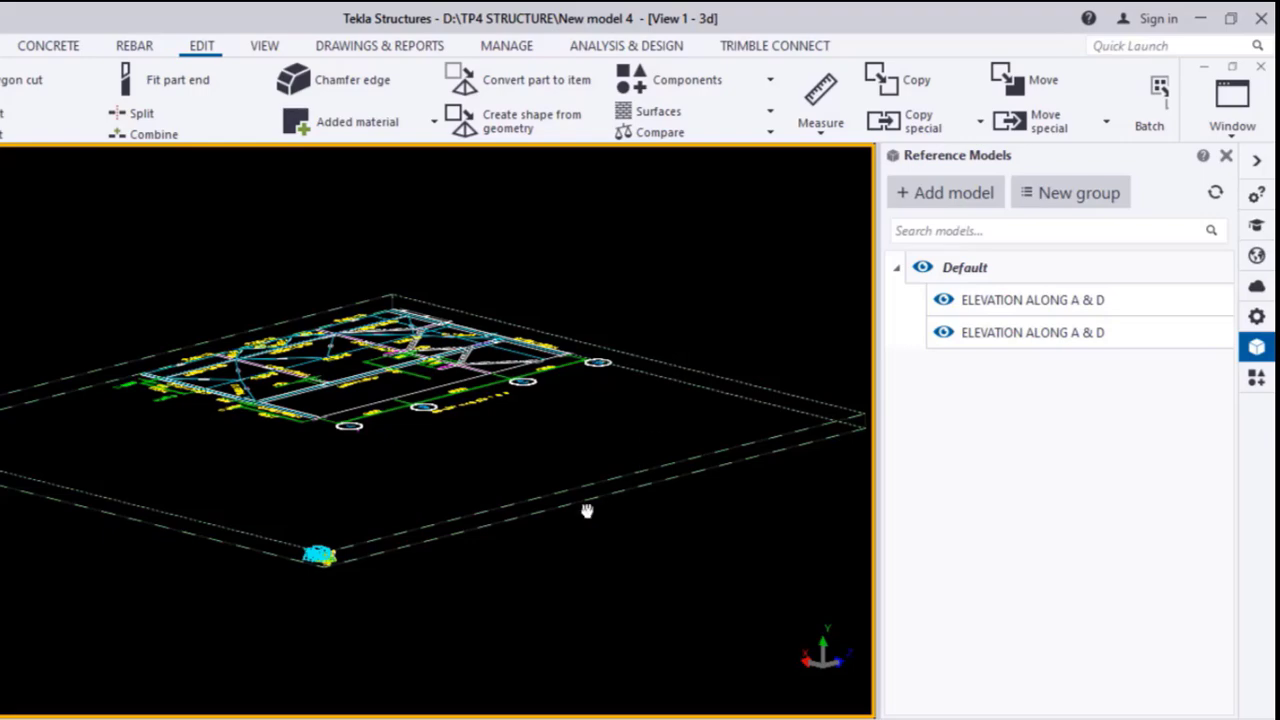
{"action": "middle_click_drag", "start_coordinate": [587, 511], "coordinate": [597, 372]}
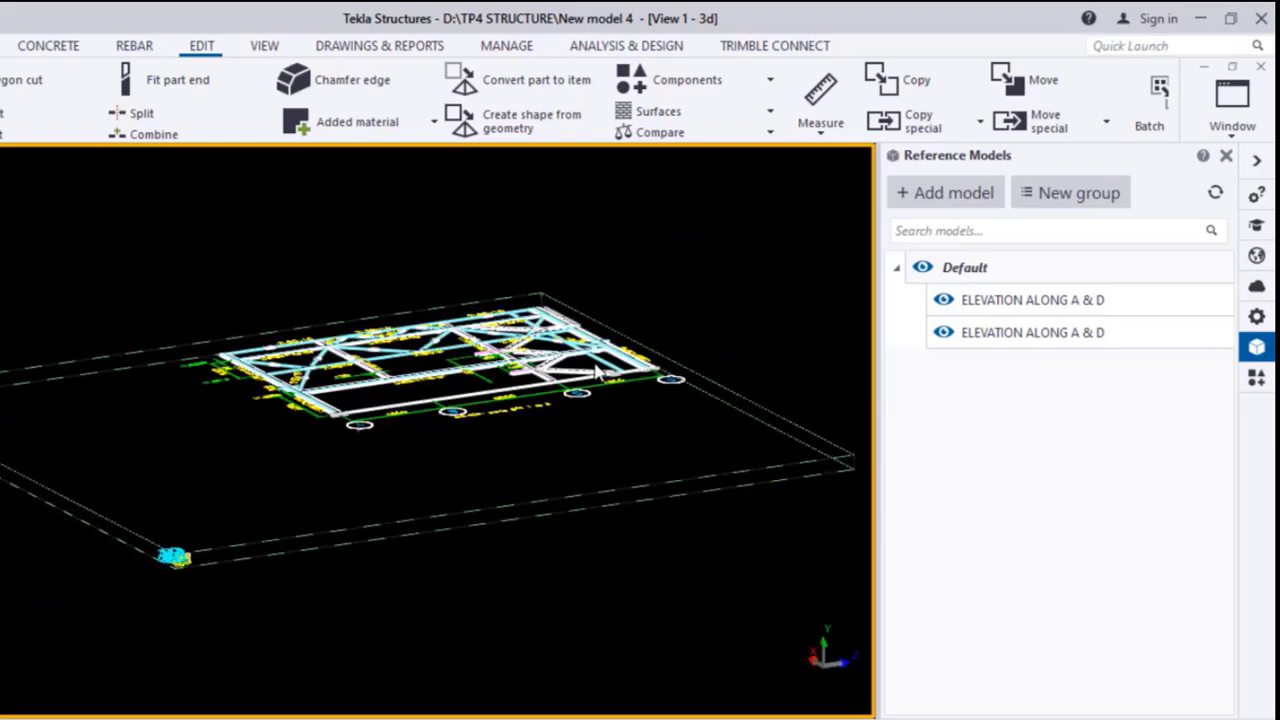
{"action": "scroll", "coordinate": [597, 372], "scroll_direction": "up", "scroll_amount": 2}
{"action": "left_click", "coordinate": [1006, 341]}
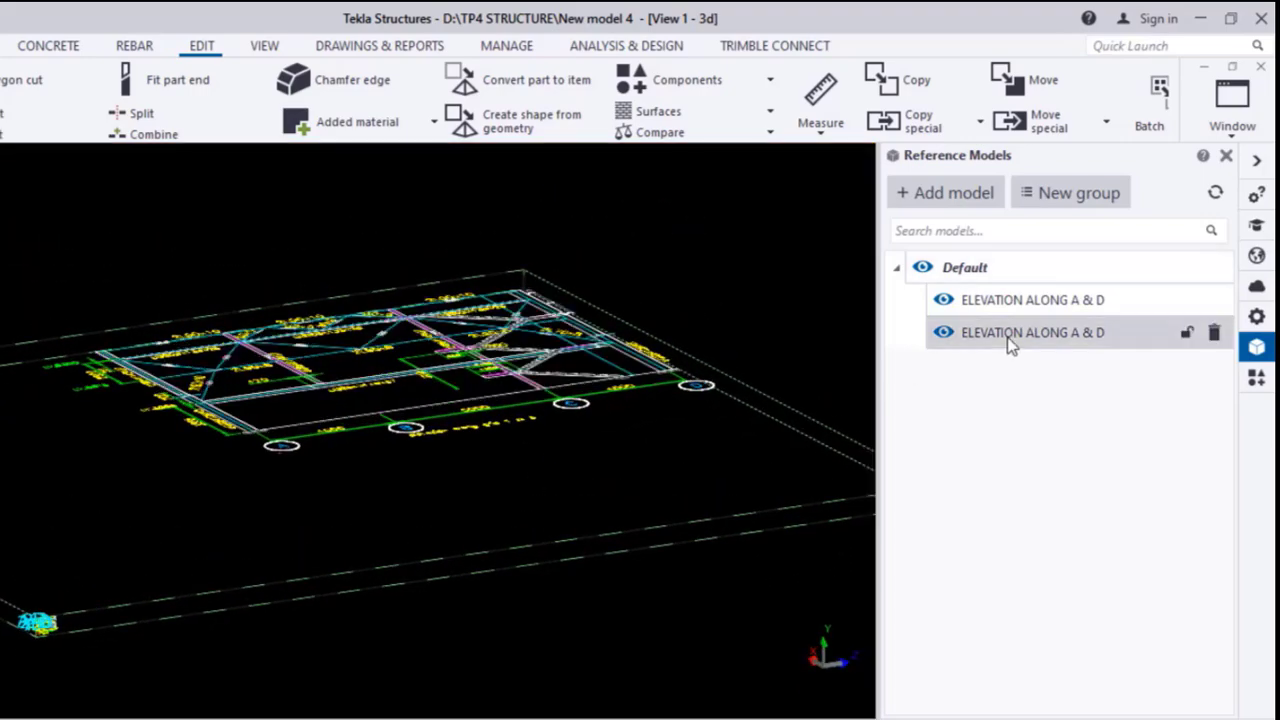
{"action": "left_click", "coordinate": [1214, 334]}
{"action": "left_click", "coordinate": [522, 440]}
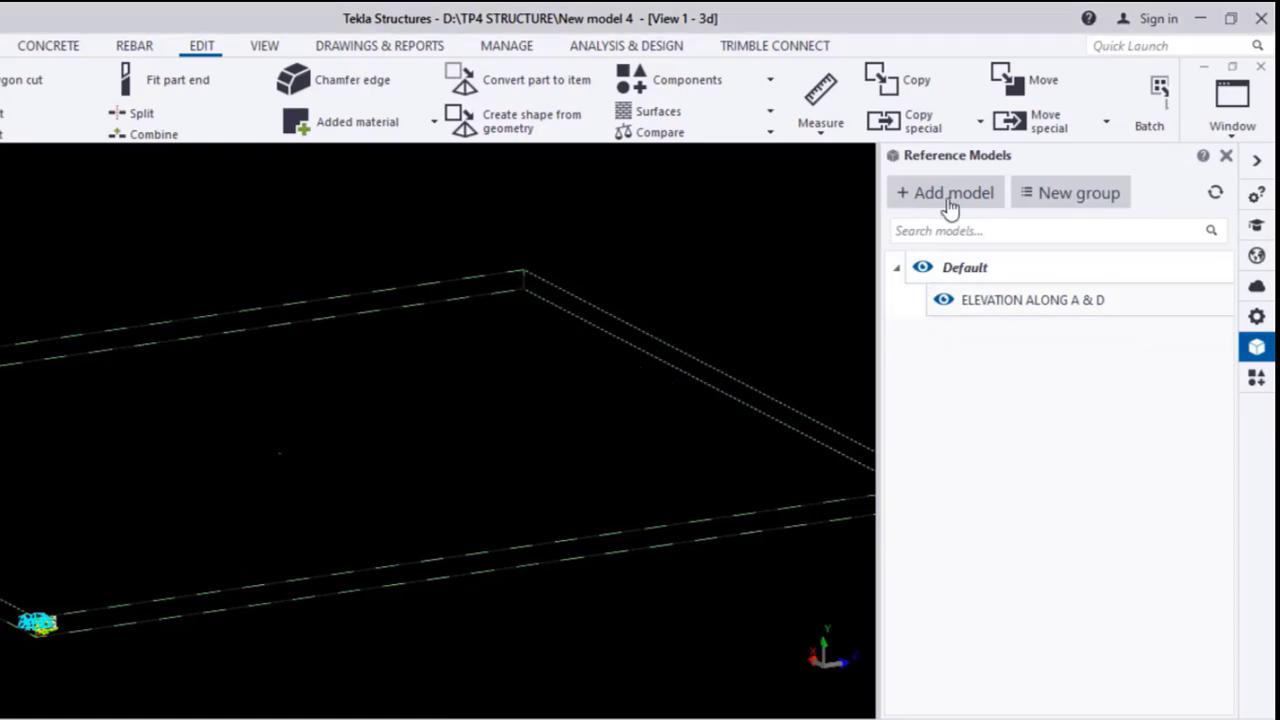
- Add the ELEVATION ALONG 1 & 3 DWG file as a reference model in the Default group at scale 1:1.00
{"action": "left_click", "coordinate": [950, 196]}
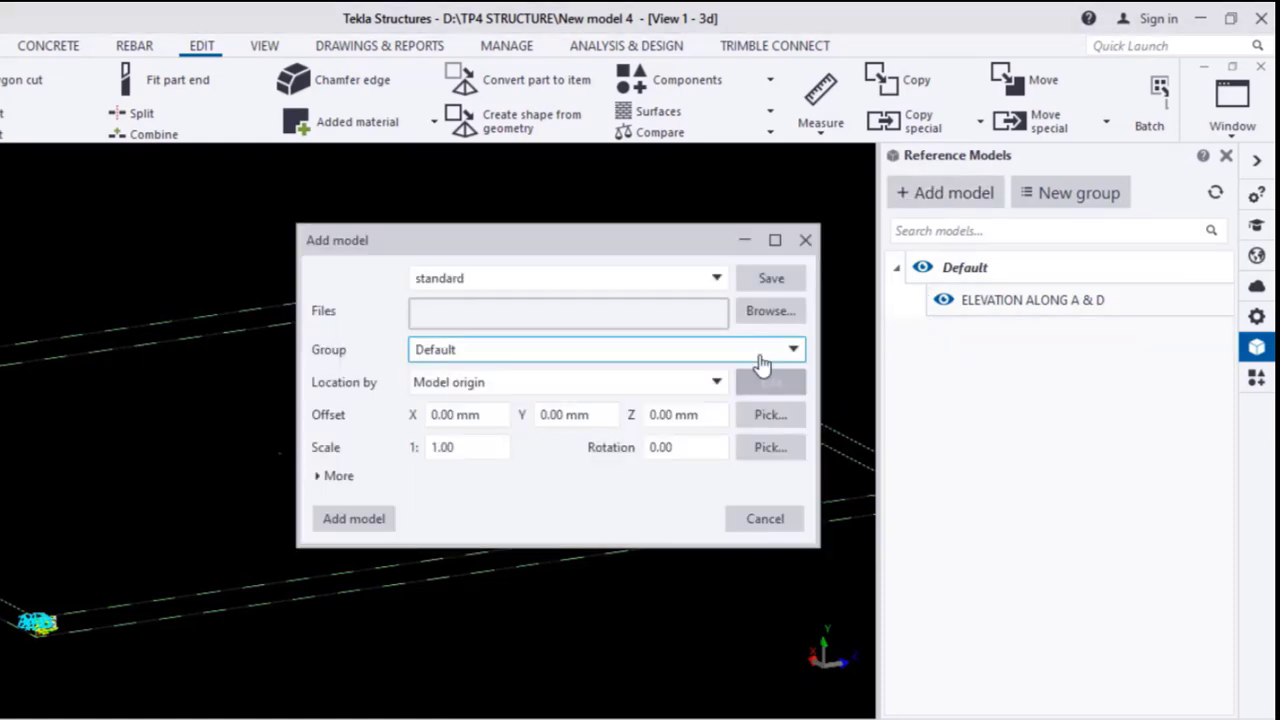
{"action": "left_click", "coordinate": [770, 311]}
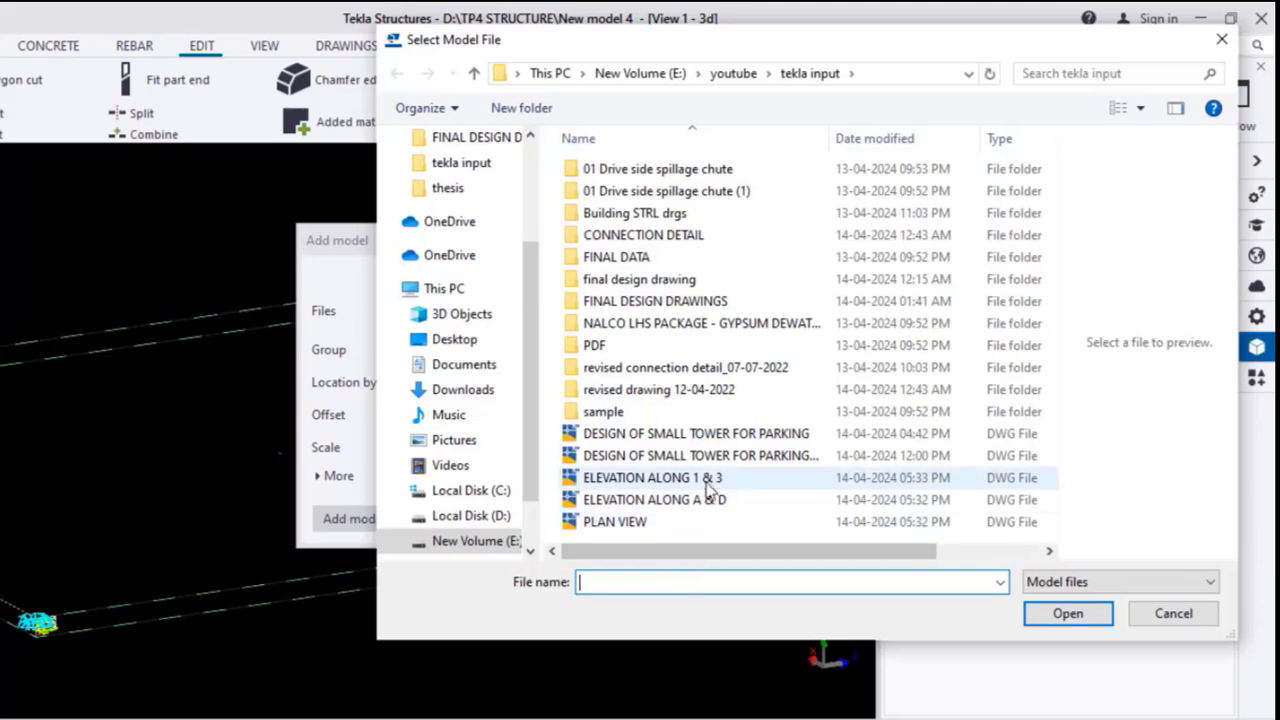
{"action": "double_click", "coordinate": [707, 479]}
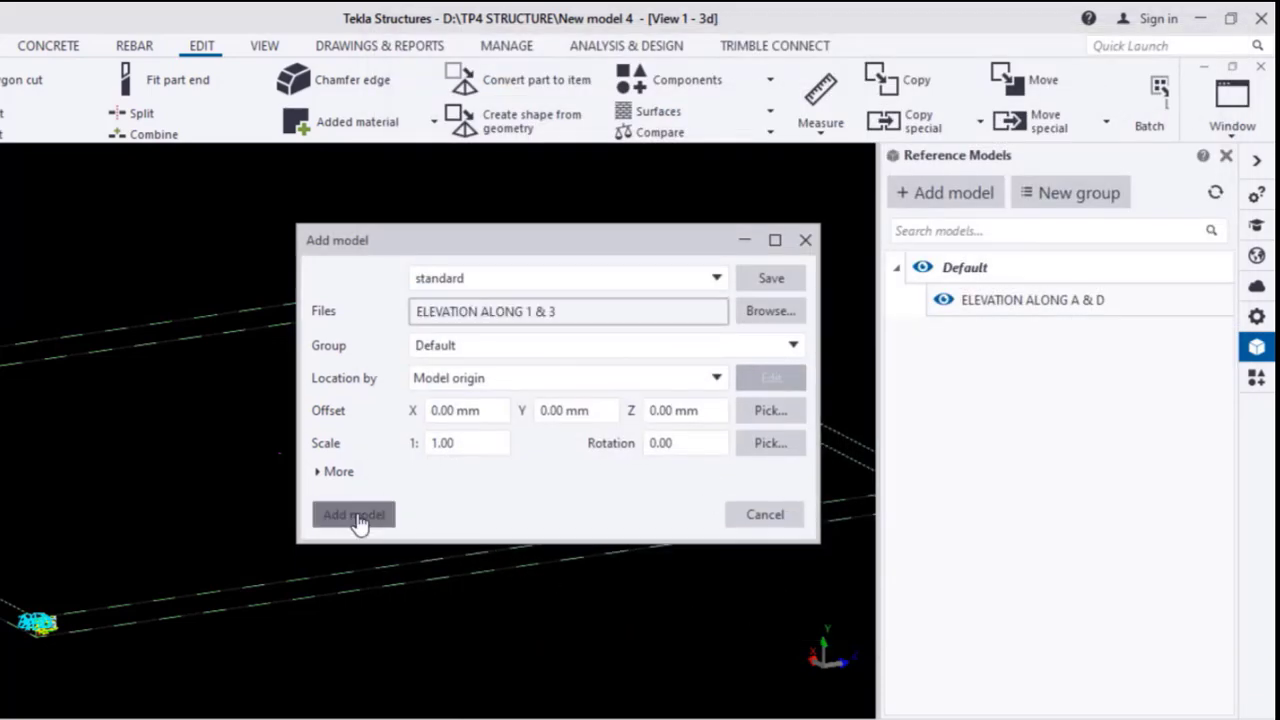
{"action": "left_click", "coordinate": [356, 515]}
- Set the scale of the ELEVATION ALONG 1 & 3 reference model to the copied factor 0.0393700787401575
{"action": "middle_click_drag", "start_coordinate": [483, 637], "coordinate": [734, 600]}
{"action": "scroll", "coordinate": [336, 426], "scroll_direction": "up", "scroll_amount": 3}
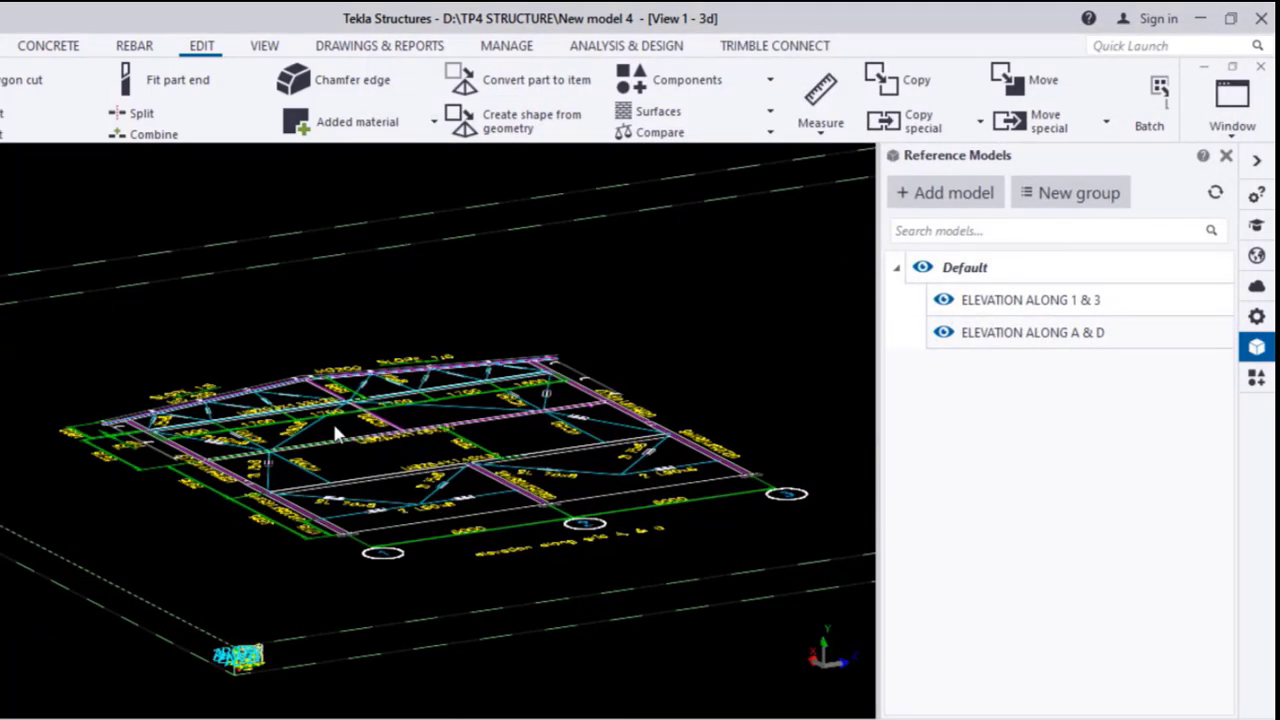
{"action": "left_click", "coordinate": [362, 397]}
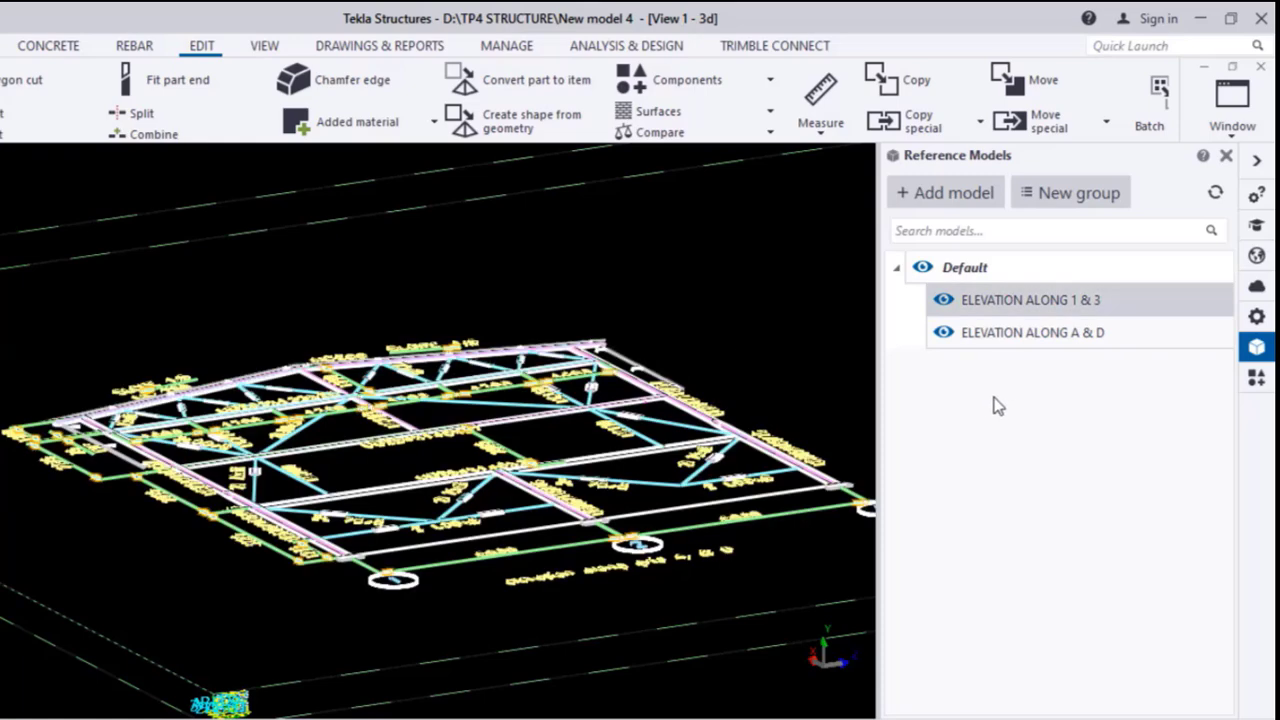
{"action": "double_click", "coordinate": [519, 390]}
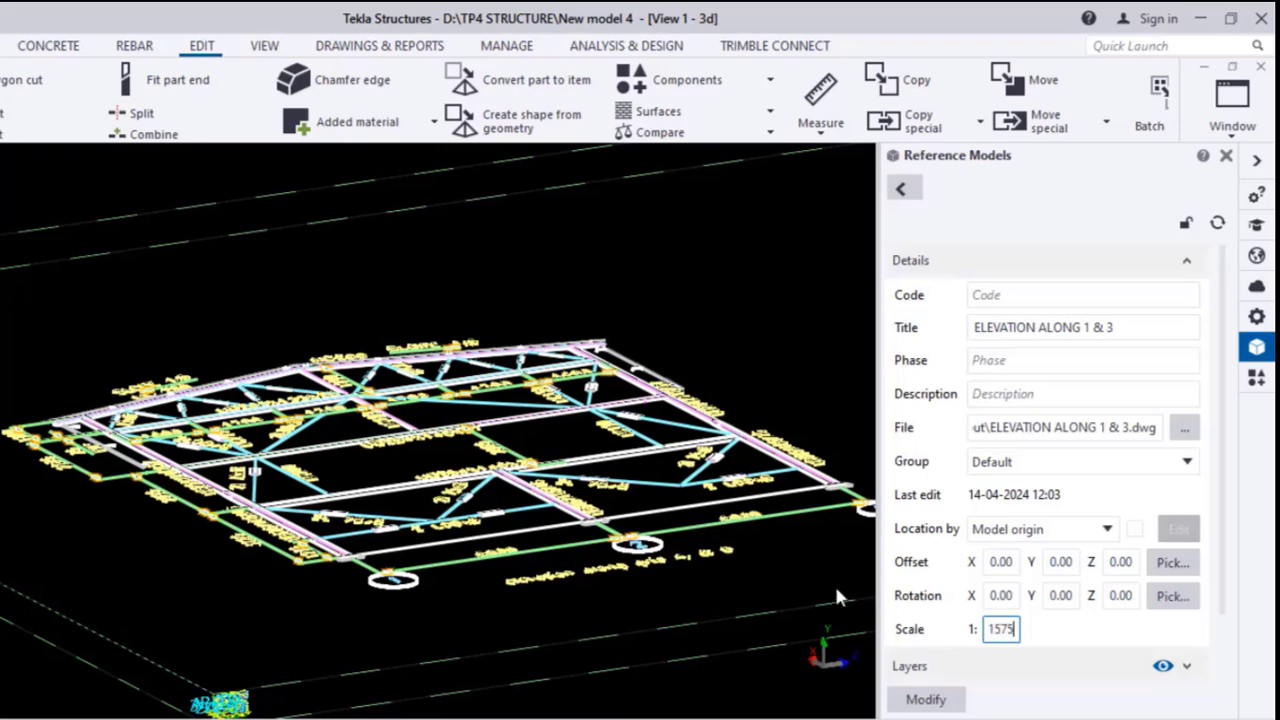
- Fit the 3D view's work area to the entire model and dismiss the view properties
{"action": "scroll", "coordinate": [363, 518], "scroll_direction": "down", "scroll_amount": 4}
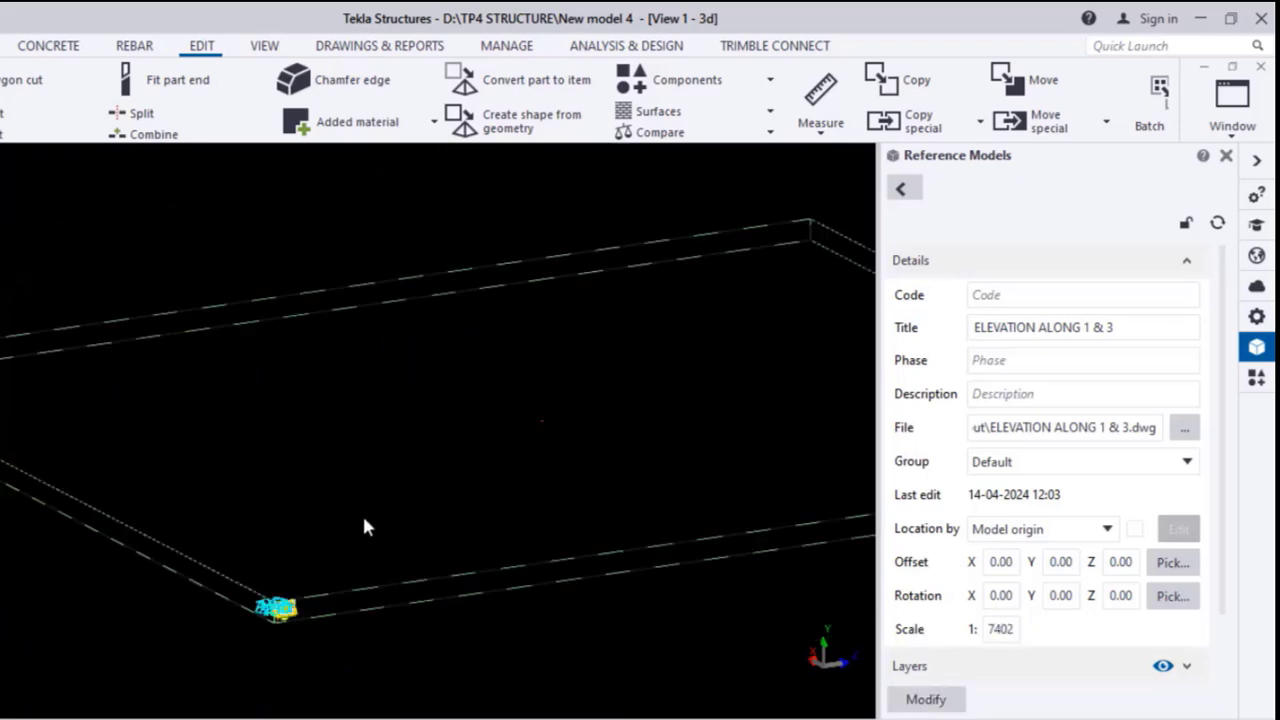
{"action": "scroll", "coordinate": [331, 570], "scroll_direction": "up", "scroll_amount": 2}
{"action": "scroll", "coordinate": [331, 570], "scroll_direction": "up", "scroll_amount": 8}
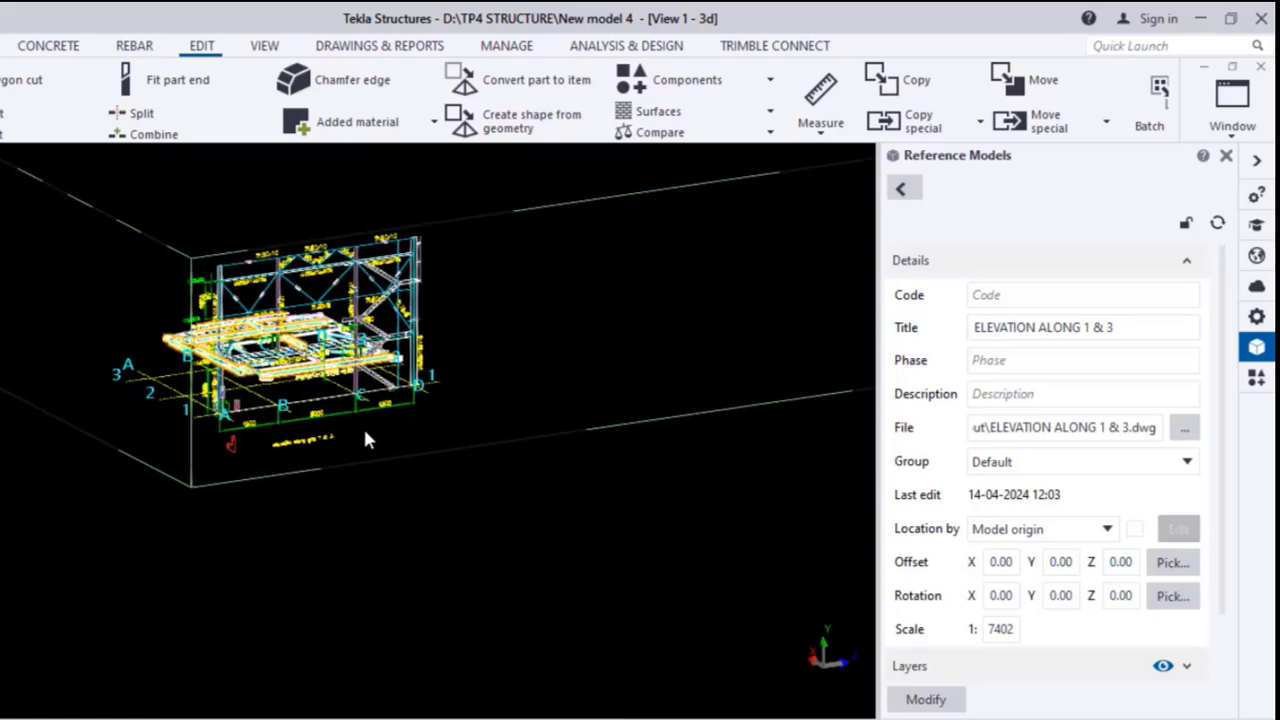
{"action": "scroll", "coordinate": [628, 478], "scroll_direction": "down", "scroll_amount": 8}
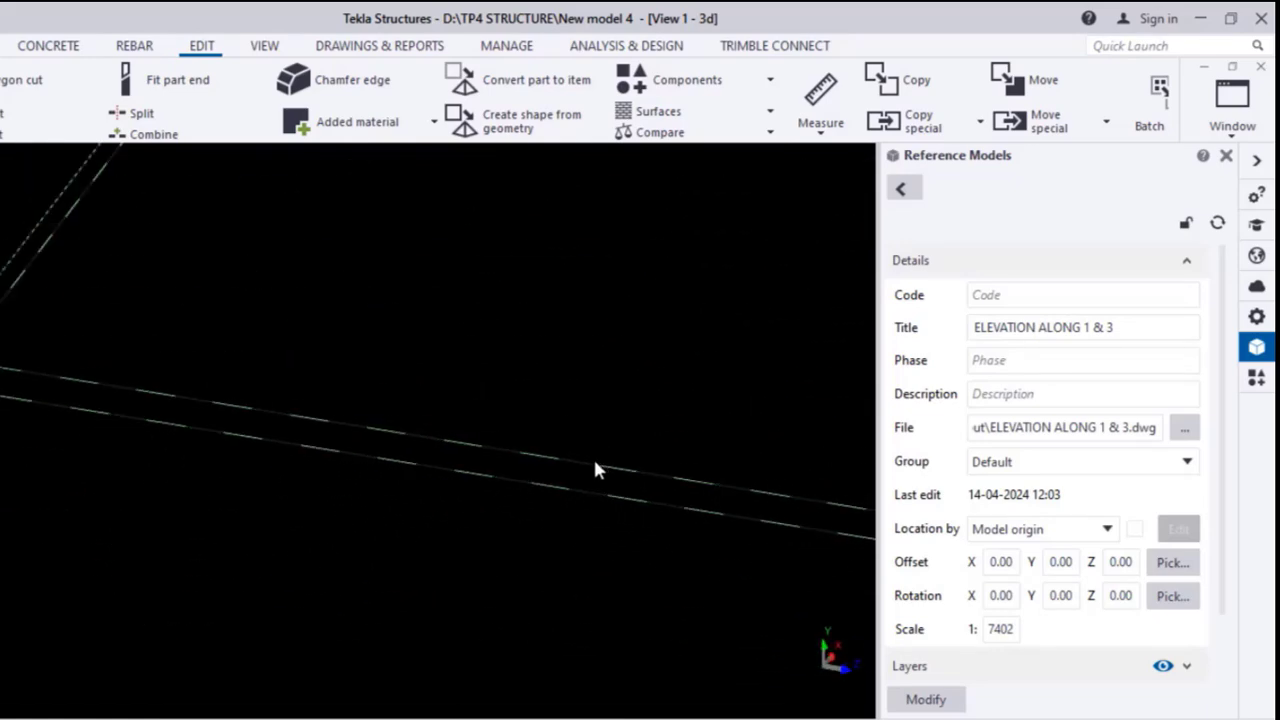
{"action": "right_click", "coordinate": [247, 276]}
{"action": "left_click", "coordinate": [449, 260]}
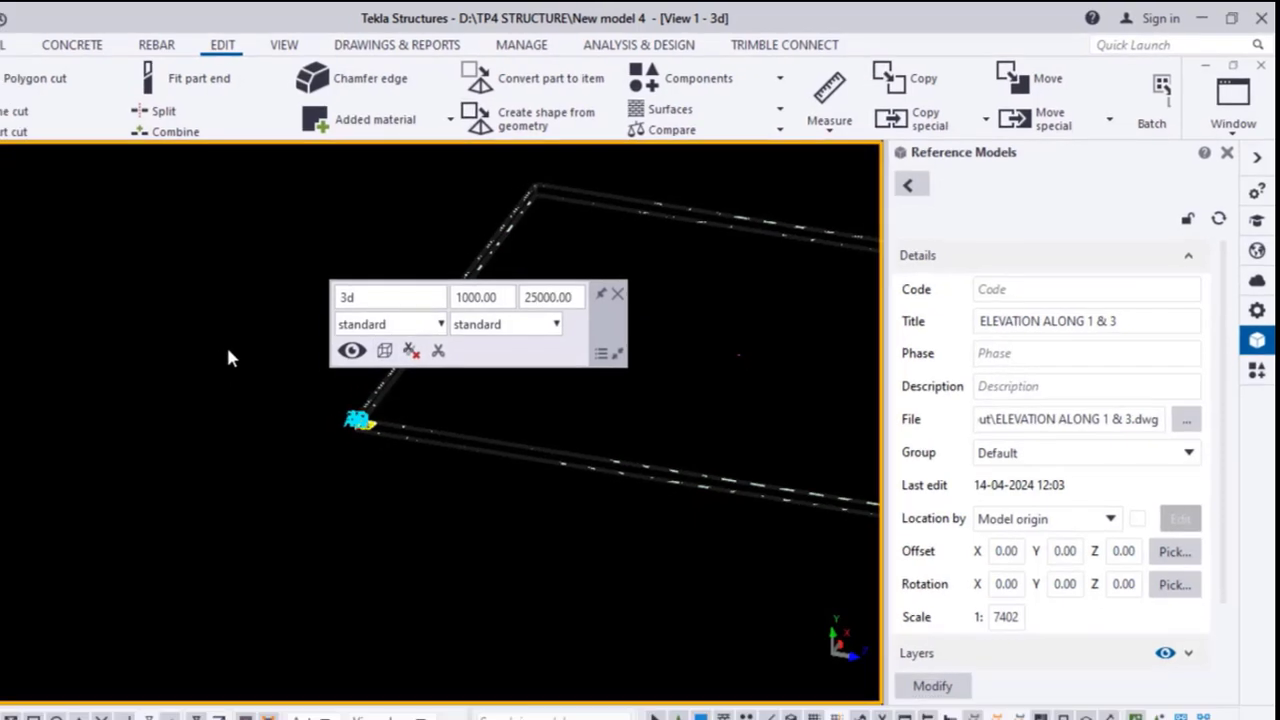
{"action": "right_click", "coordinate": [194, 274]}
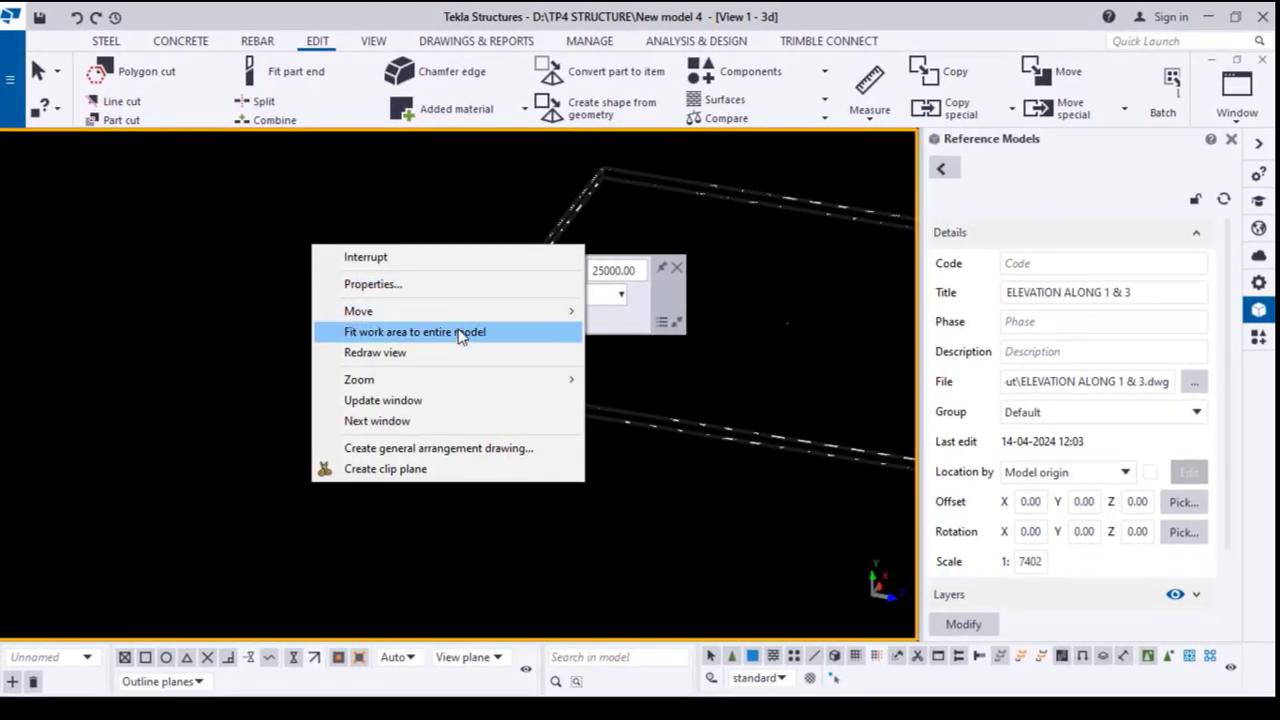
{"action": "left_click", "coordinate": [460, 336]}
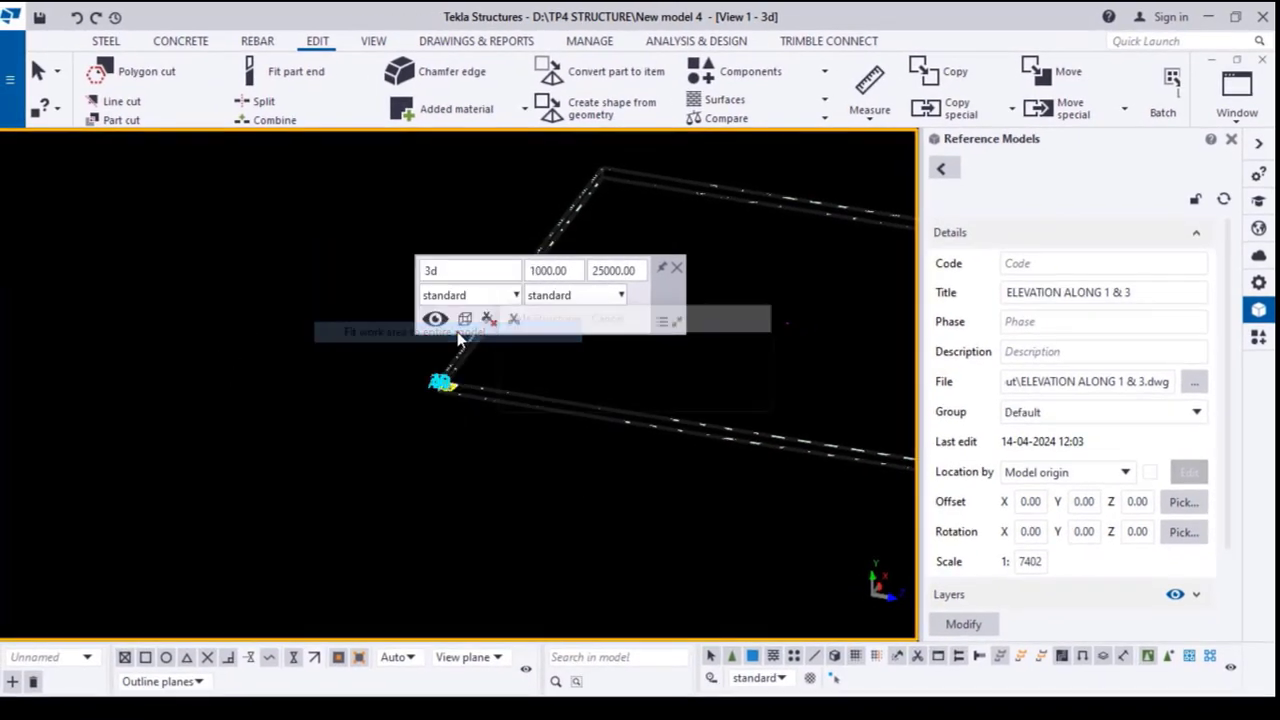
{"action": "left_click", "coordinate": [678, 270]}
- Start moving ELEVATION ALONG 1 & 3 to another plane, defining the source plane from column 1's base plate midpoint, its centreline and the base
{"action": "middle_click_drag", "start_coordinate": [588, 498], "coordinate": [568, 453]}
{"action": "scroll", "coordinate": [568, 453], "scroll_direction": "up", "scroll_amount": 5}
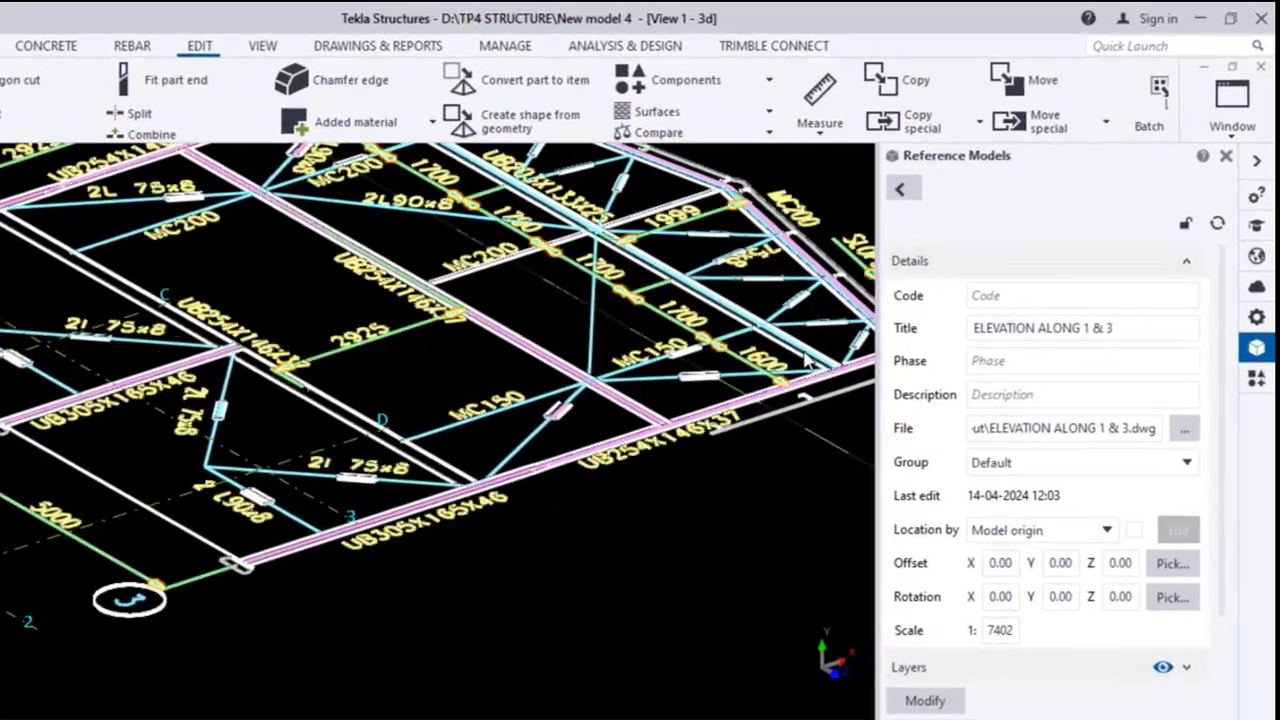
{"action": "right_click", "coordinate": [858, 322]}
{"action": "mouse_move", "coordinate": [914, 614]}
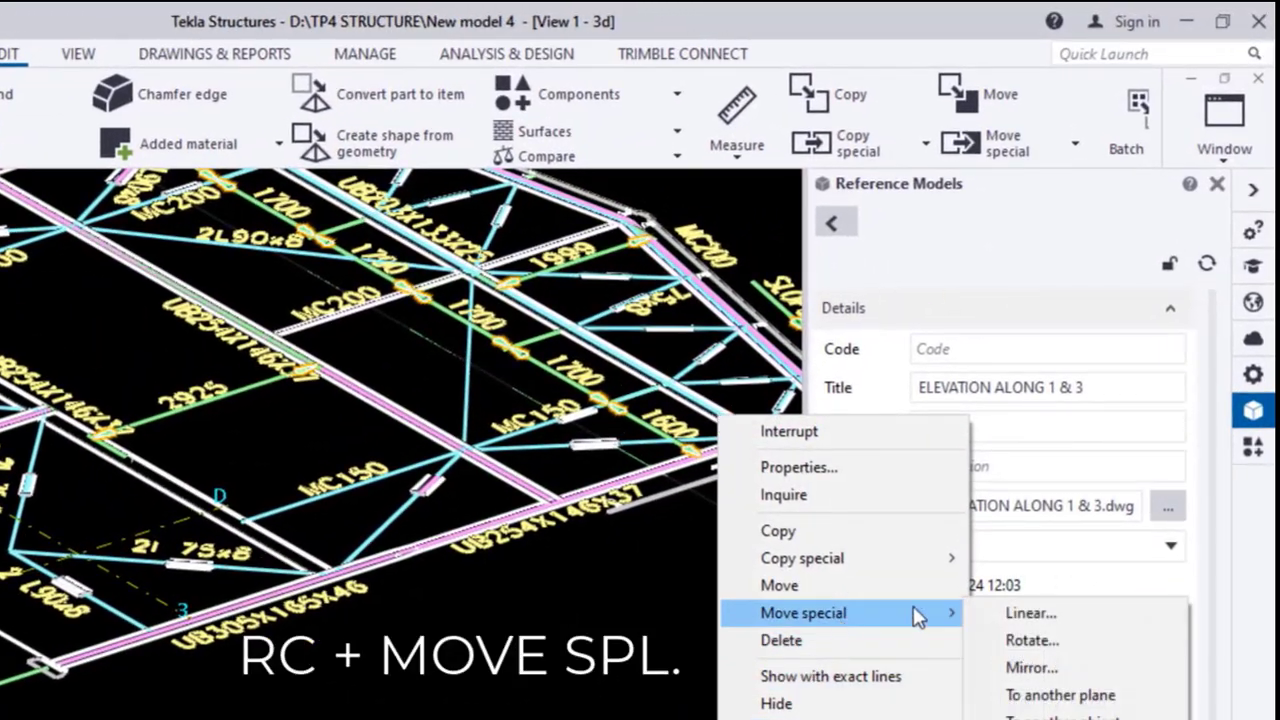
{"action": "left_click", "coordinate": [1093, 704]}
{"action": "scroll", "coordinate": [530, 682], "scroll_direction": "down", "scroll_amount": 3}
{"action": "middle_click_drag", "start_coordinate": [463, 704], "coordinate": [612, 698]}
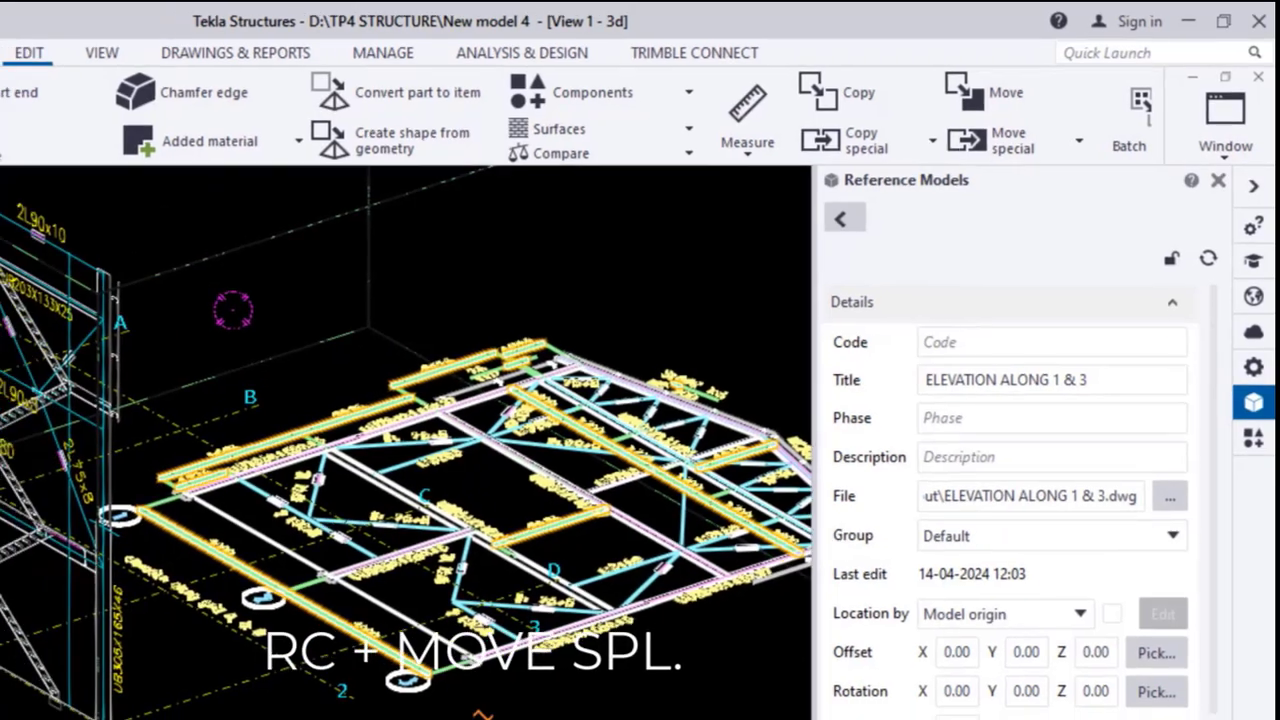
{"action": "scroll", "coordinate": [240, 577], "scroll_direction": "up", "scroll_amount": 3}
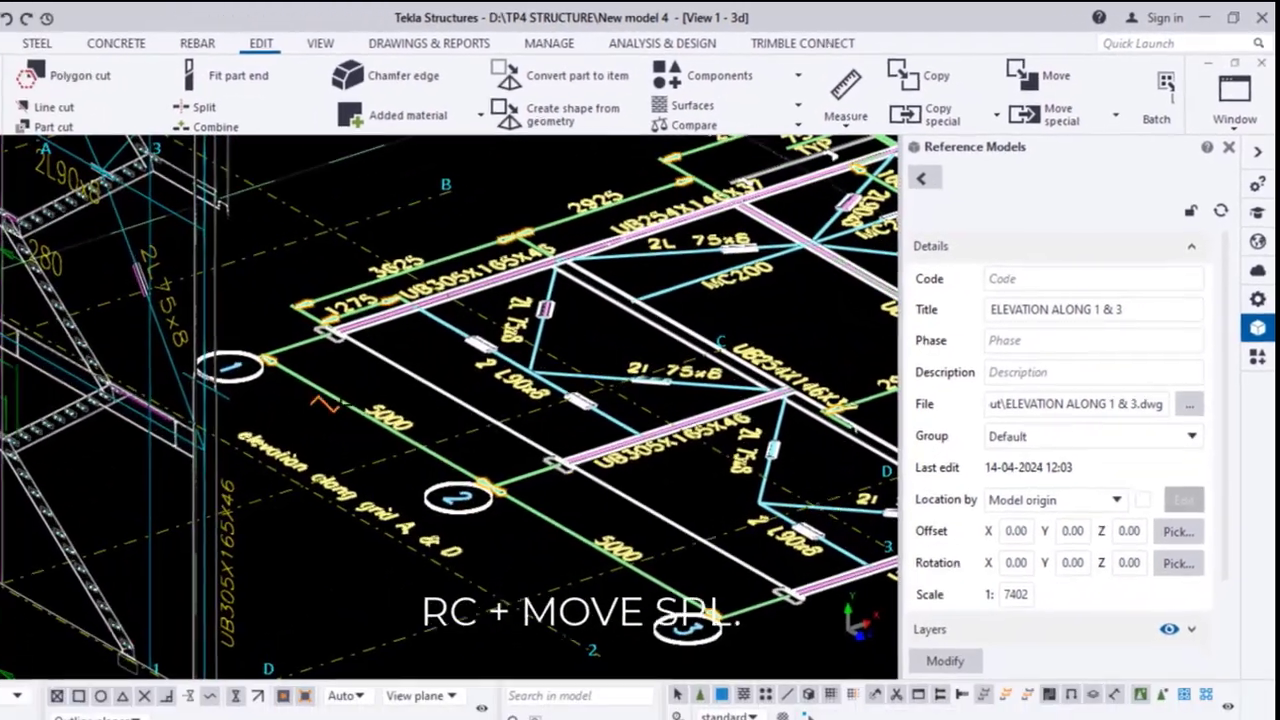
{"action": "scroll", "coordinate": [322, 403], "scroll_direction": "up", "scroll_amount": 10}
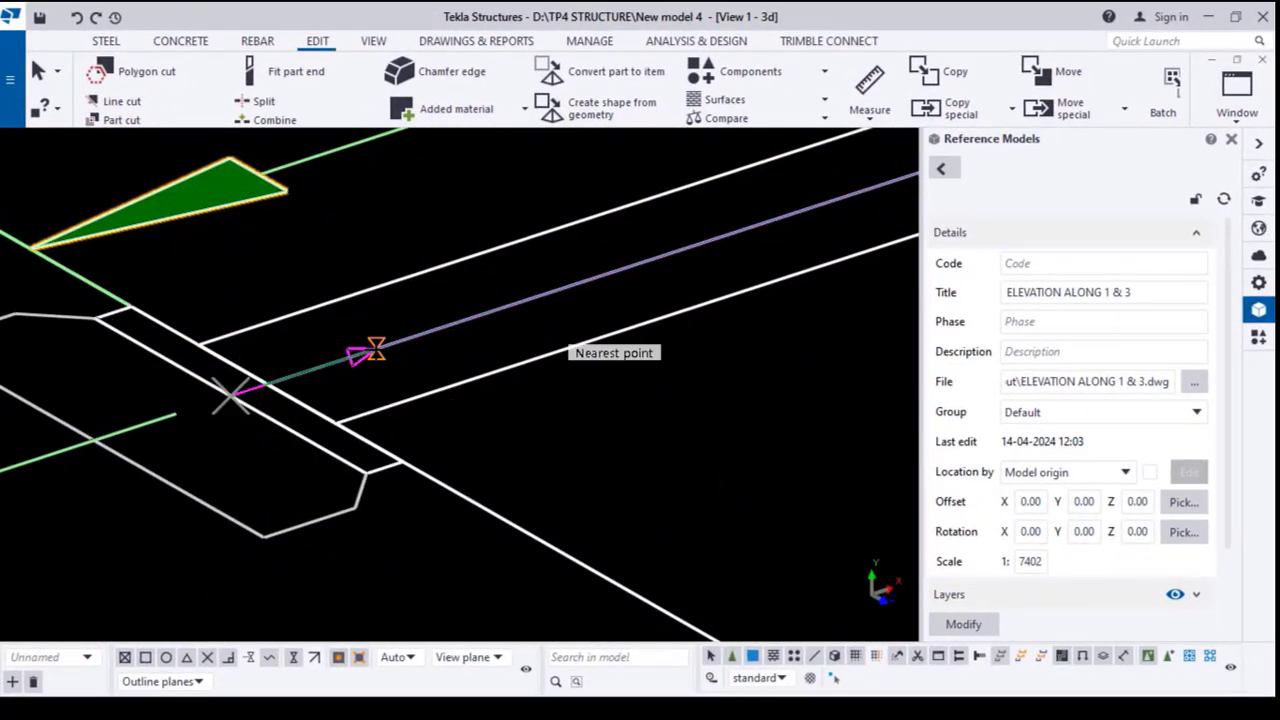
{"action": "left_click", "coordinate": [375, 348]}
- Place the elevation upright at grid intersection D-1, with its base running along grid line D, and end the move command
{"action": "scroll", "coordinate": [368, 477], "scroll_direction": "down", "scroll_amount": 15}
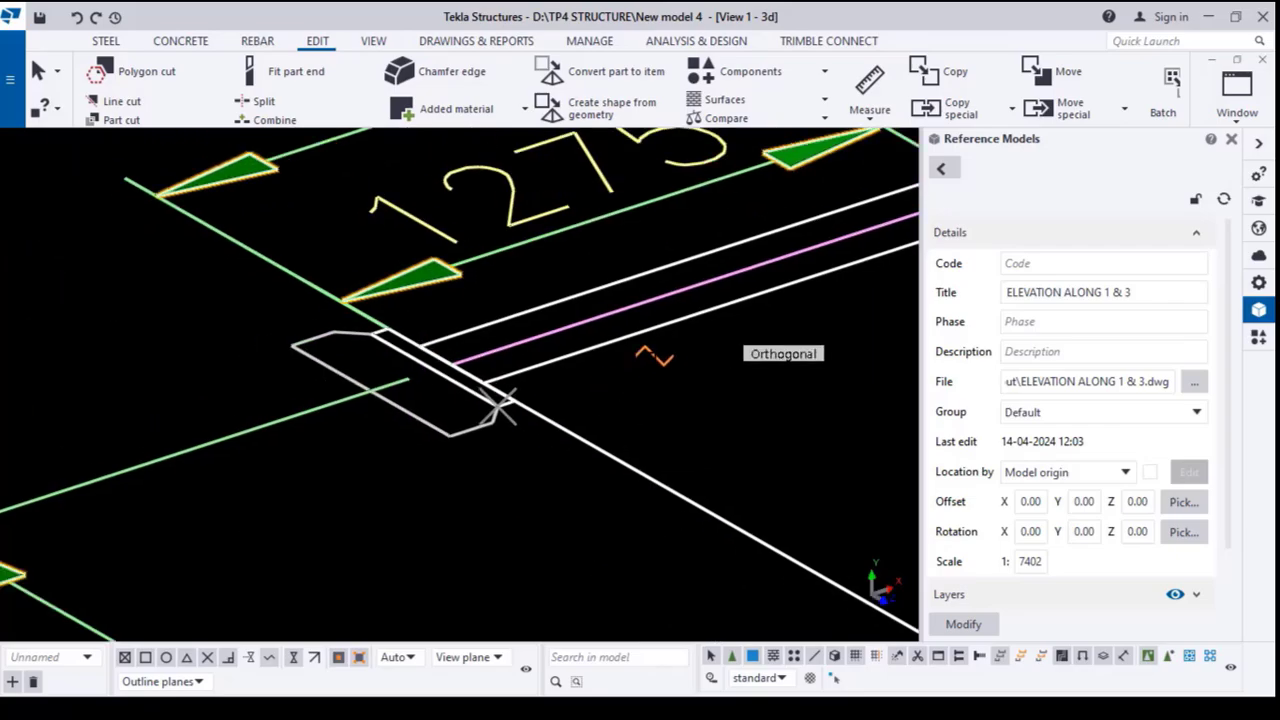
{"action": "middle_click_drag", "start_coordinate": [695, 508], "coordinate": [462, 502], "text": "ctrl"}
{"action": "scroll", "coordinate": [412, 382], "scroll_direction": "up", "scroll_amount": 5}
{"action": "scroll", "coordinate": [455, 380], "scroll_direction": "up", "scroll_amount": 6}
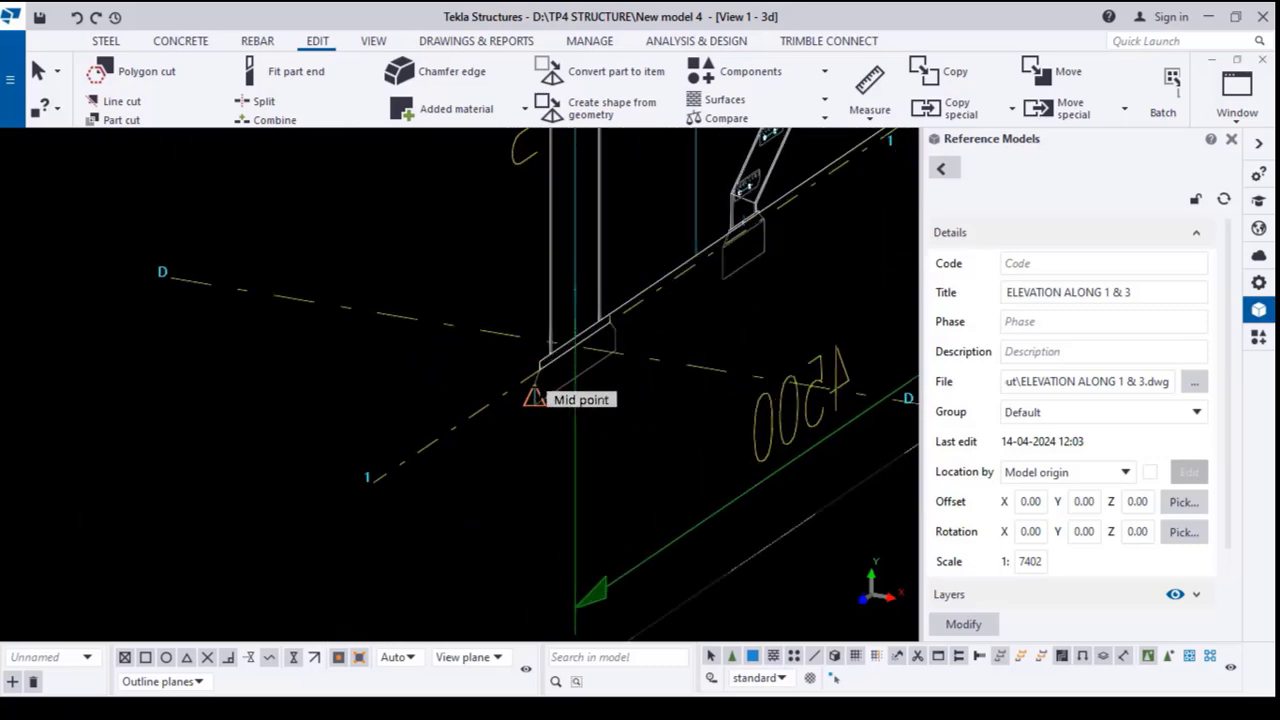
{"action": "left_click", "coordinate": [556, 290]}
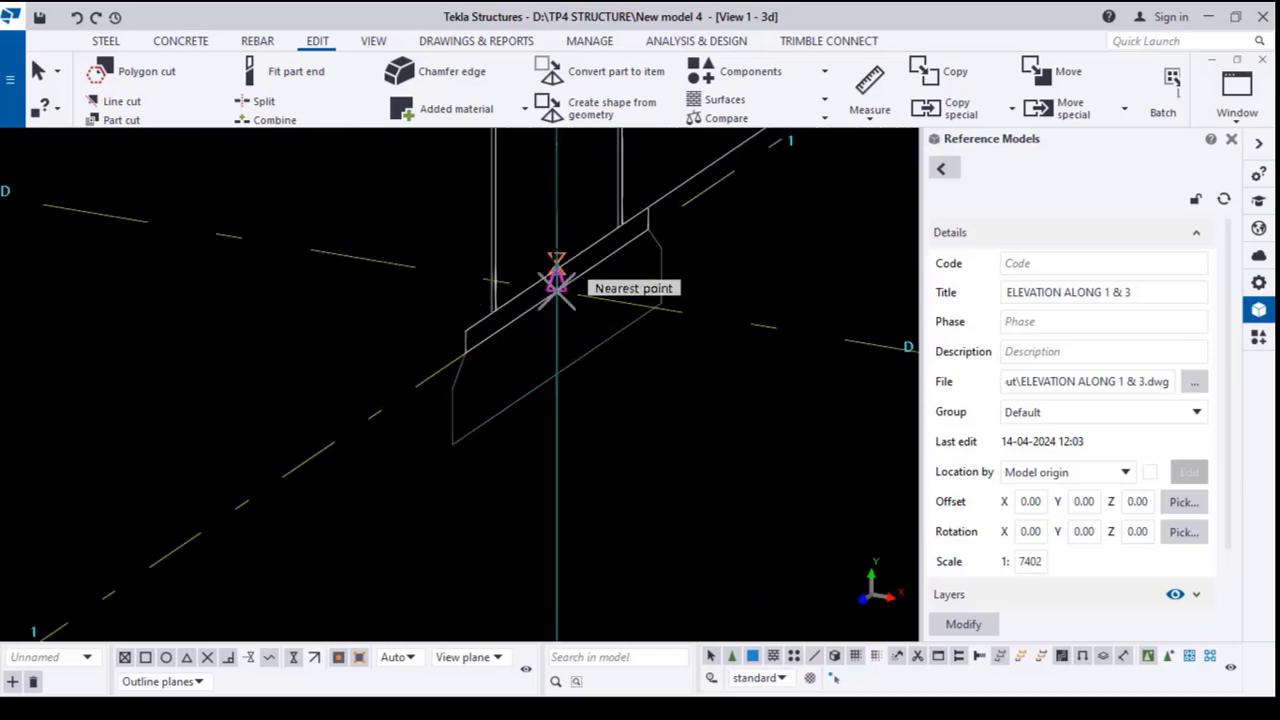
{"action": "left_click", "coordinate": [556, 158]}
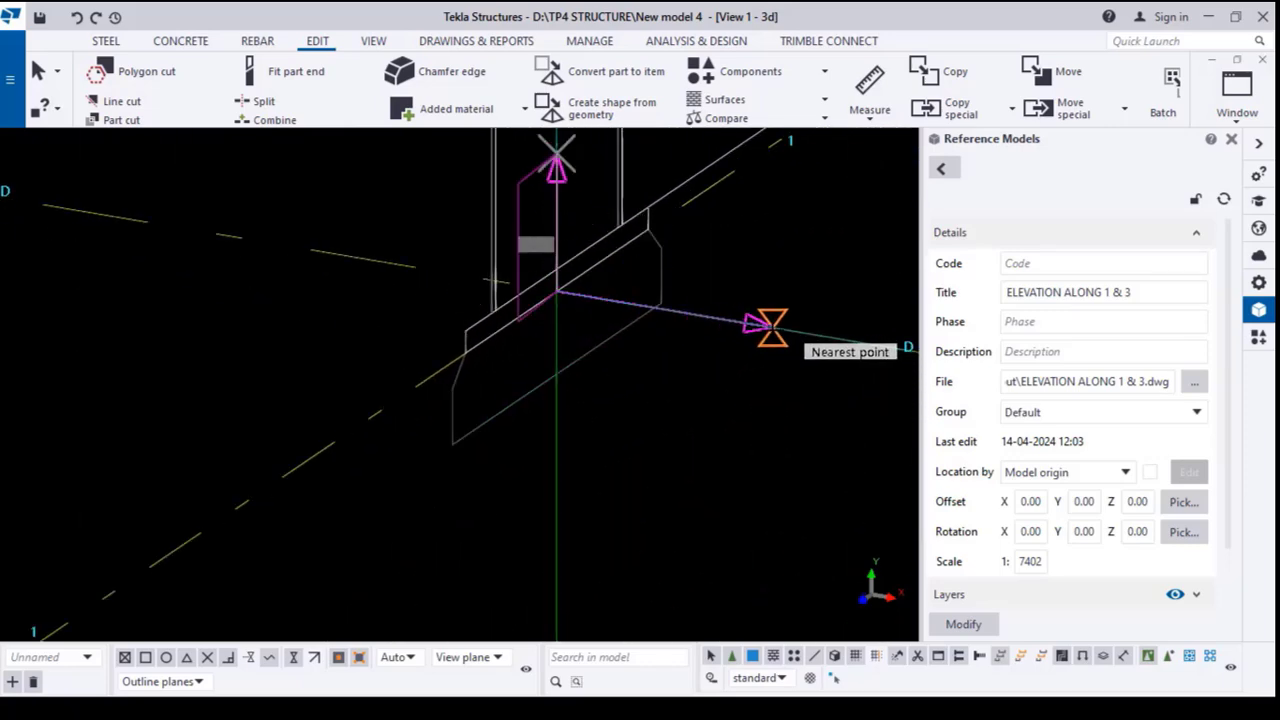
{"action": "left_click", "coordinate": [771, 330]}
{"action": "scroll", "coordinate": [535, 445], "scroll_direction": "down", "scroll_amount": 10}
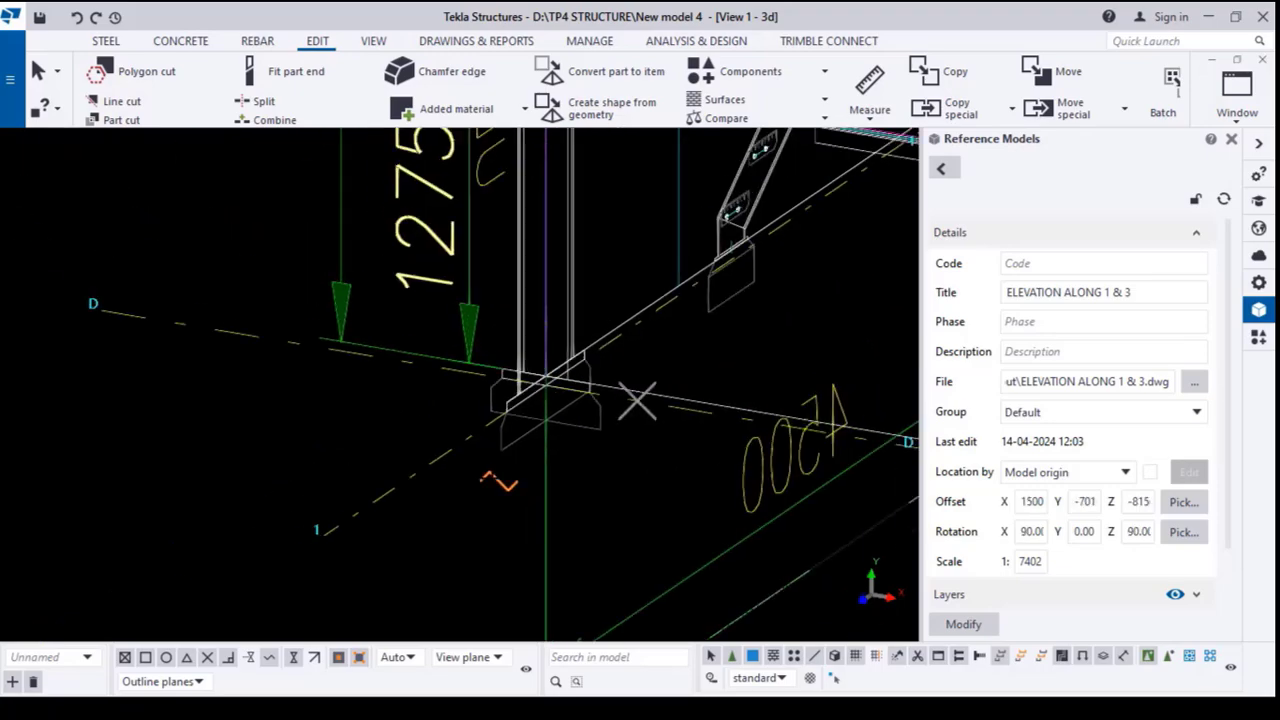
{"action": "scroll", "coordinate": [526, 456], "scroll_direction": "down", "scroll_amount": 3}
{"action": "middle_click_drag", "start_coordinate": [575, 540], "coordinate": [860, 560], "text": "ctrl"}
{"action": "right_click", "coordinate": [590, 191]}
{"action": "left_click", "coordinate": [622, 203]}
{"action": "left_click", "coordinate": [360, 218]}
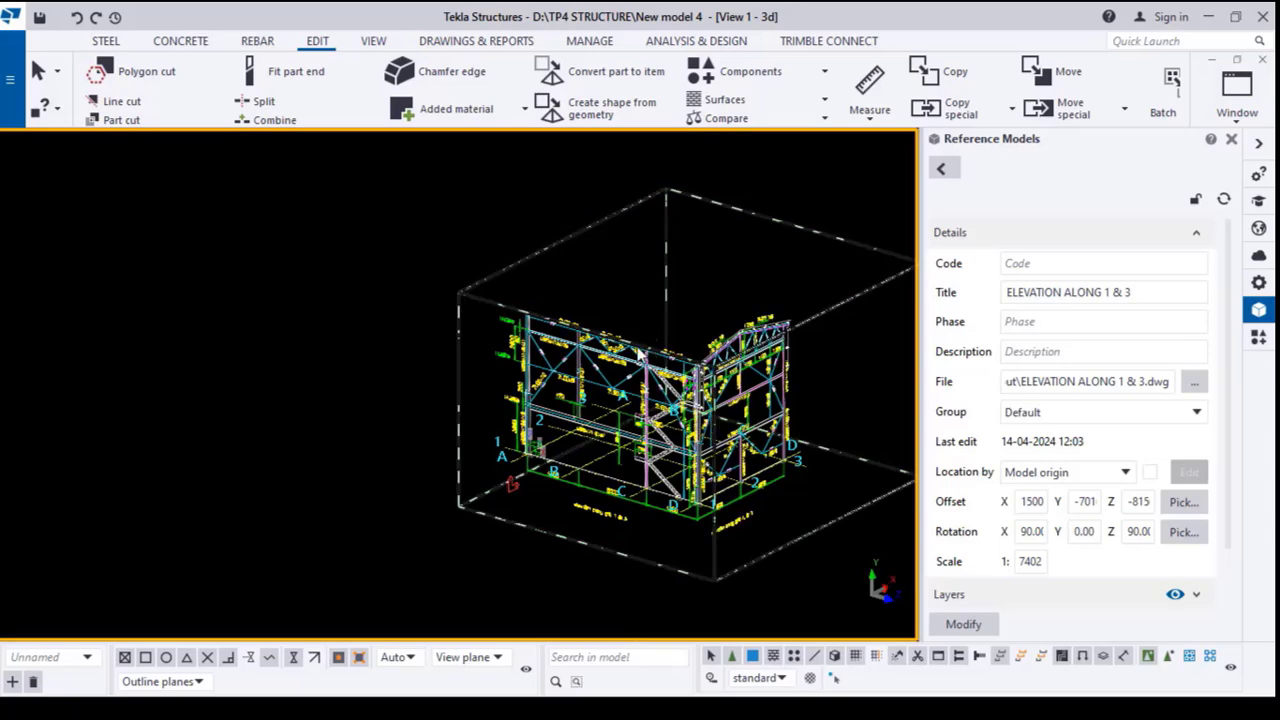
- Examine from several angles how the two upright elevation drawings meet at grid corner D-1 and align with the grid
{"action": "middle_click_drag", "start_coordinate": [854, 507], "coordinate": [668, 443]}
{"action": "left_click", "coordinate": [938, 385]}
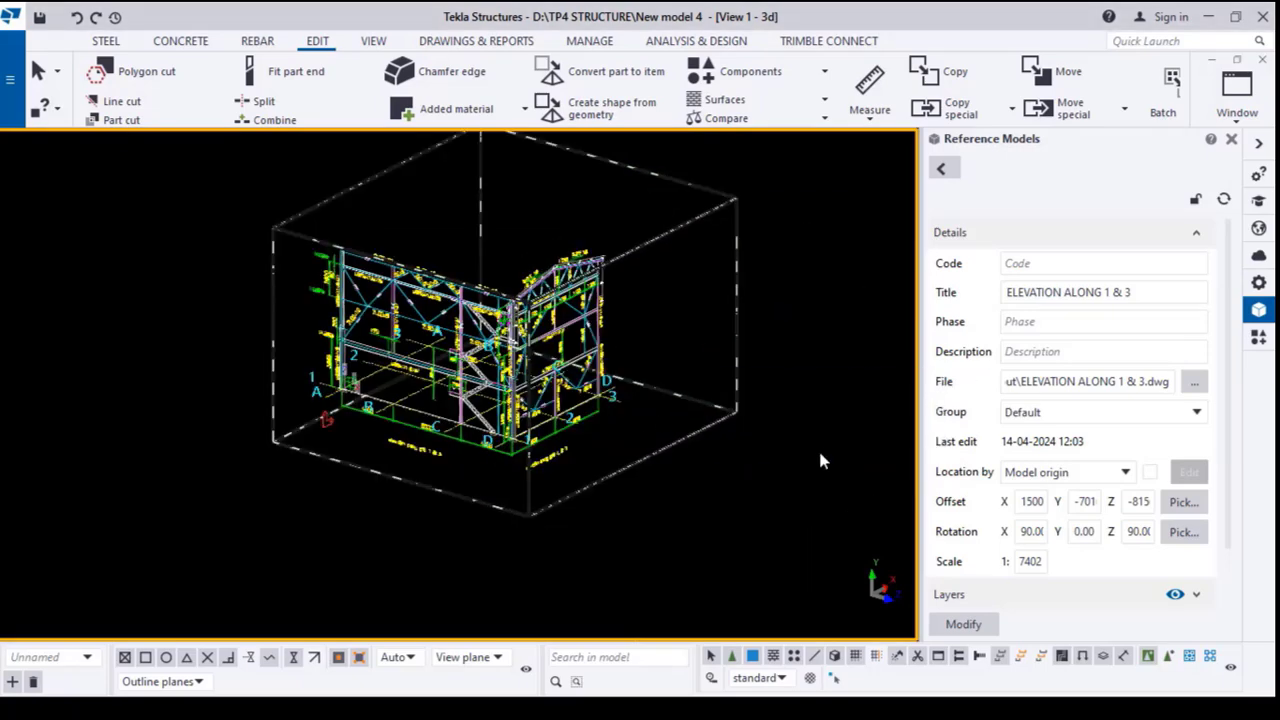
{"action": "middle_click_drag", "start_coordinate": [761, 335], "coordinate": [822, 364]}
{"action": "middle_click_drag", "start_coordinate": [645, 467], "coordinate": [593, 453], "text": "ctrl"}
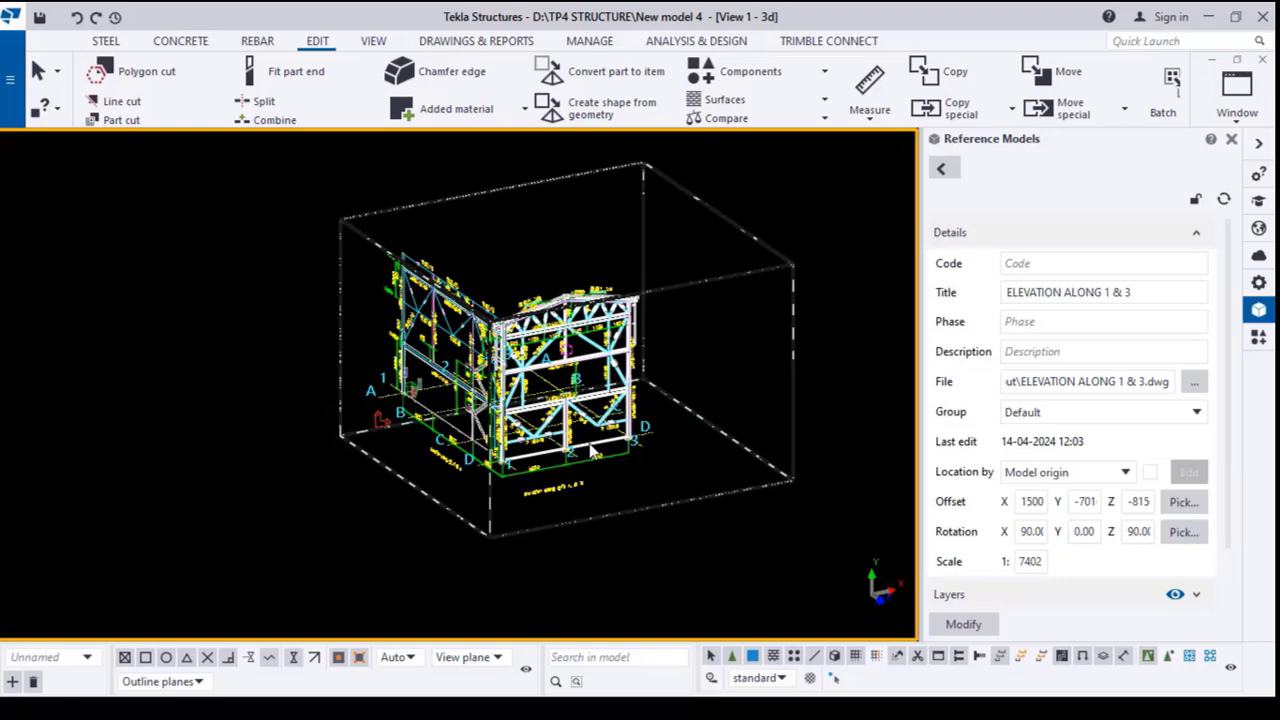
{"action": "middle_click_drag", "start_coordinate": [644, 524], "coordinate": [698, 566]}
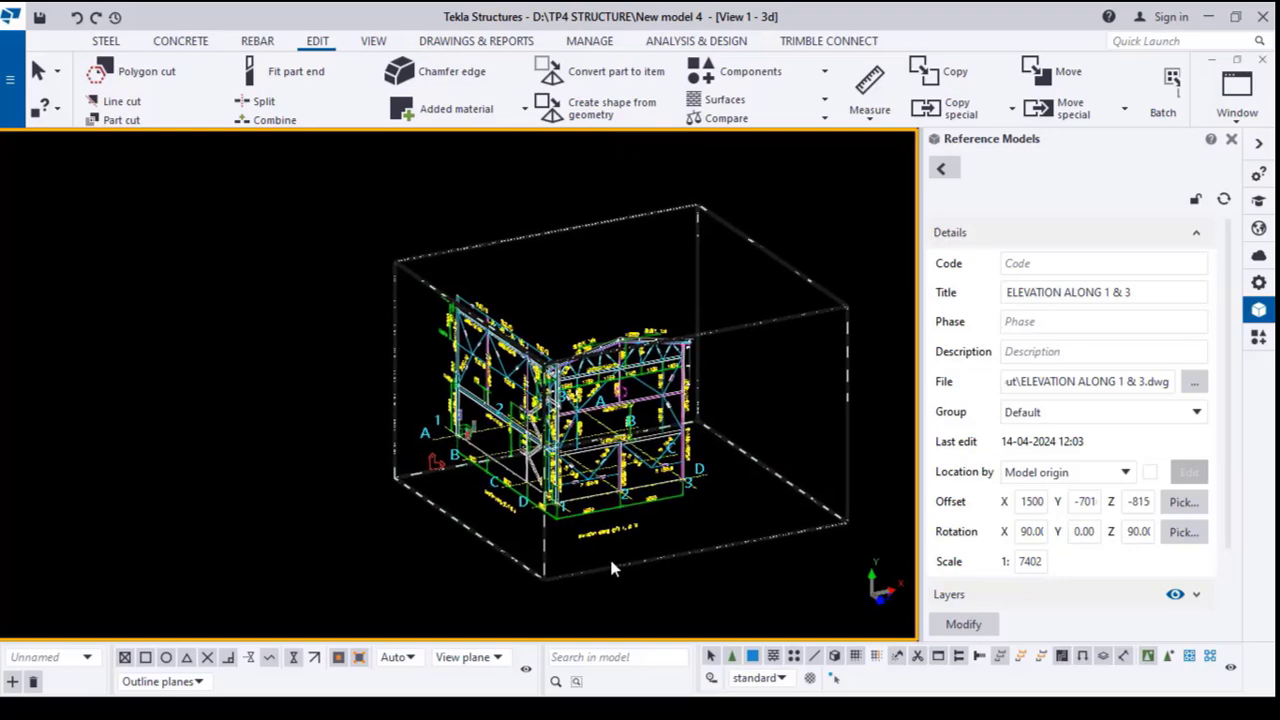
{"action": "middle_click_drag", "start_coordinate": [612, 562], "coordinate": [795, 543], "text": "ctrl"}
{"action": "scroll", "coordinate": [733, 472], "scroll_direction": "up", "scroll_amount": 5}
{"action": "scroll", "coordinate": [630, 525], "scroll_direction": "down", "scroll_amount": 4}
{"action": "middle_click_drag", "start_coordinate": [630, 525], "coordinate": [276, 514], "text": "ctrl"}
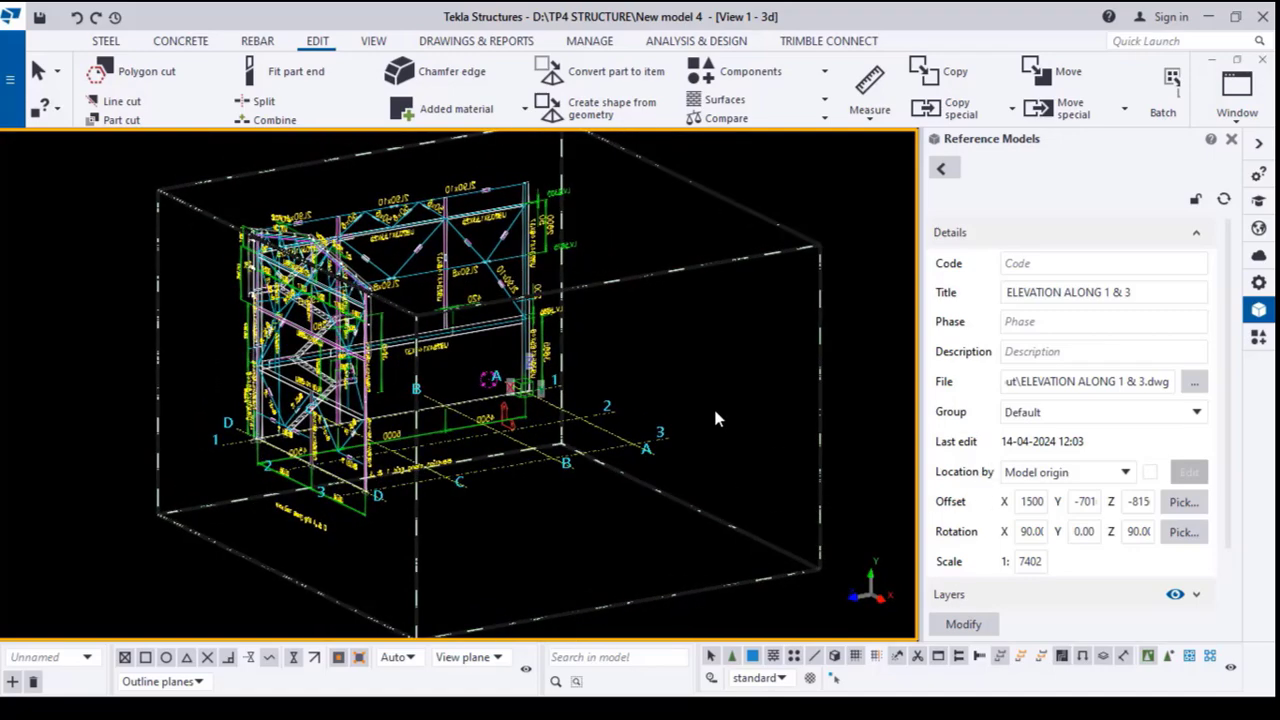
- Open the PLAN @+3665 view, close the views list and dismiss the view properties
{"action": "key", "text": "ctrl+i"}
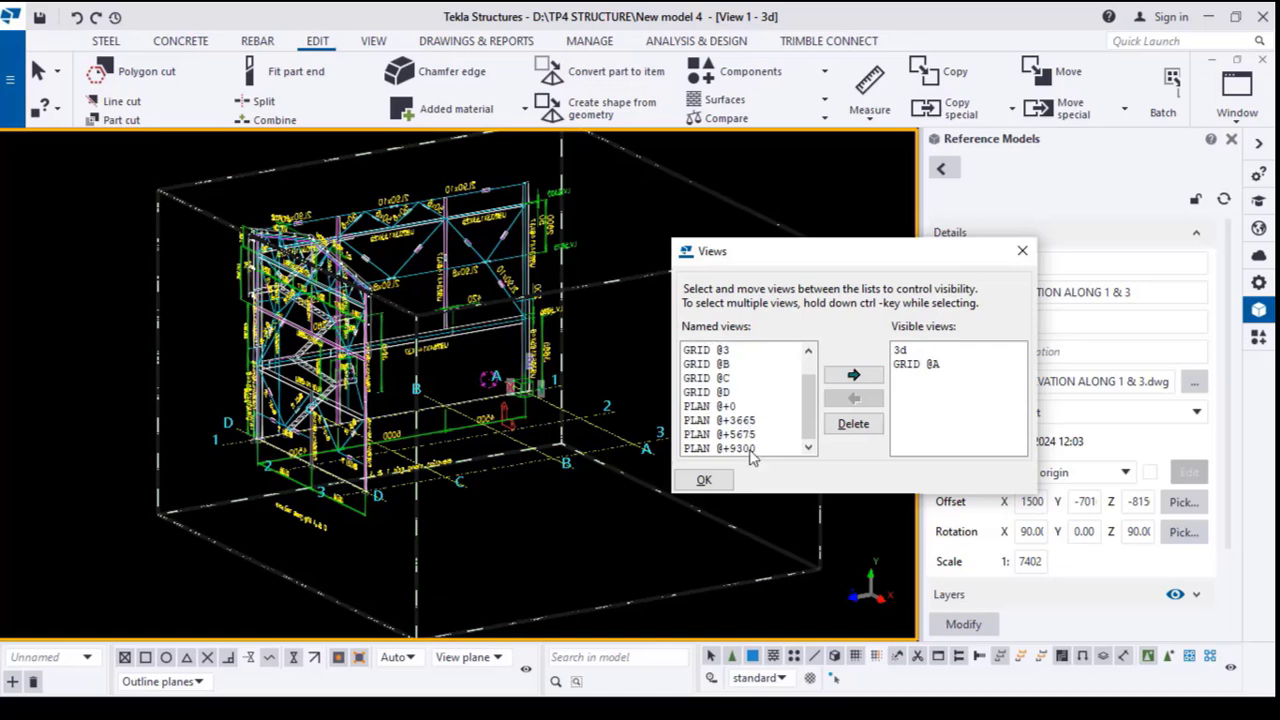
{"action": "double_click", "coordinate": [748, 421]}
{"action": "left_click", "coordinate": [1022, 251]}
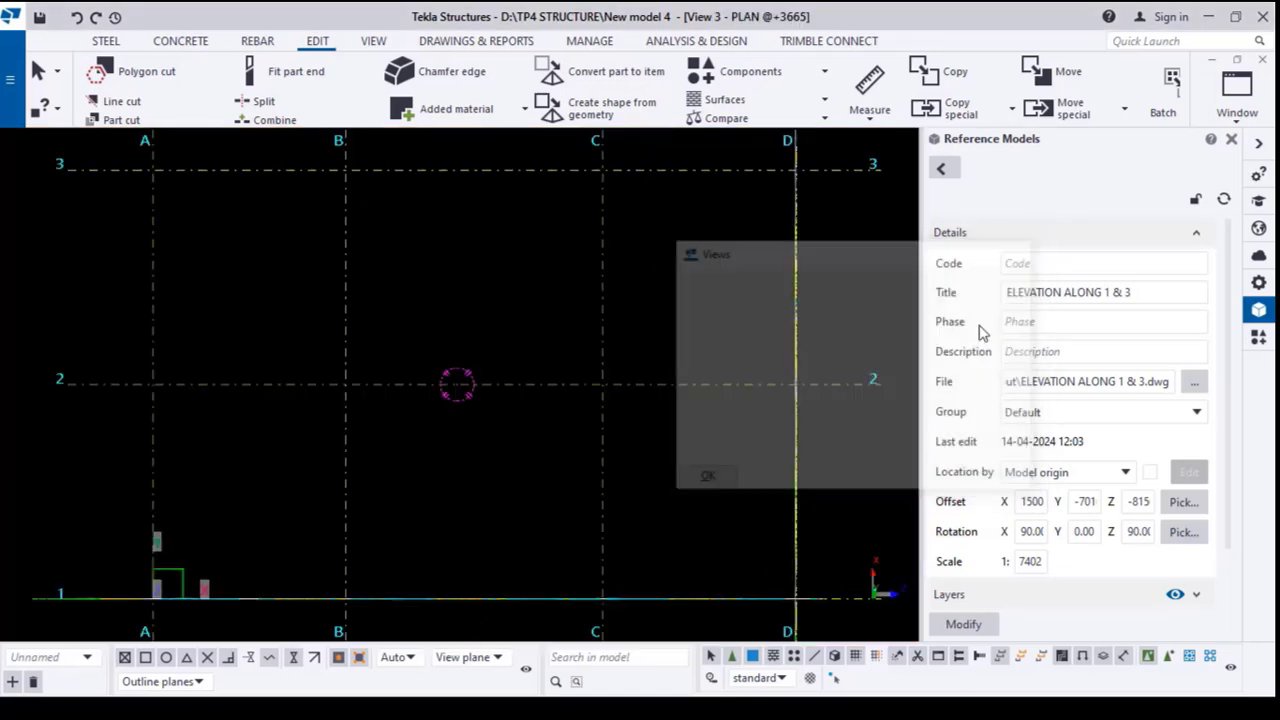
{"action": "scroll", "coordinate": [590, 320], "scroll_direction": "down", "scroll_amount": 3}
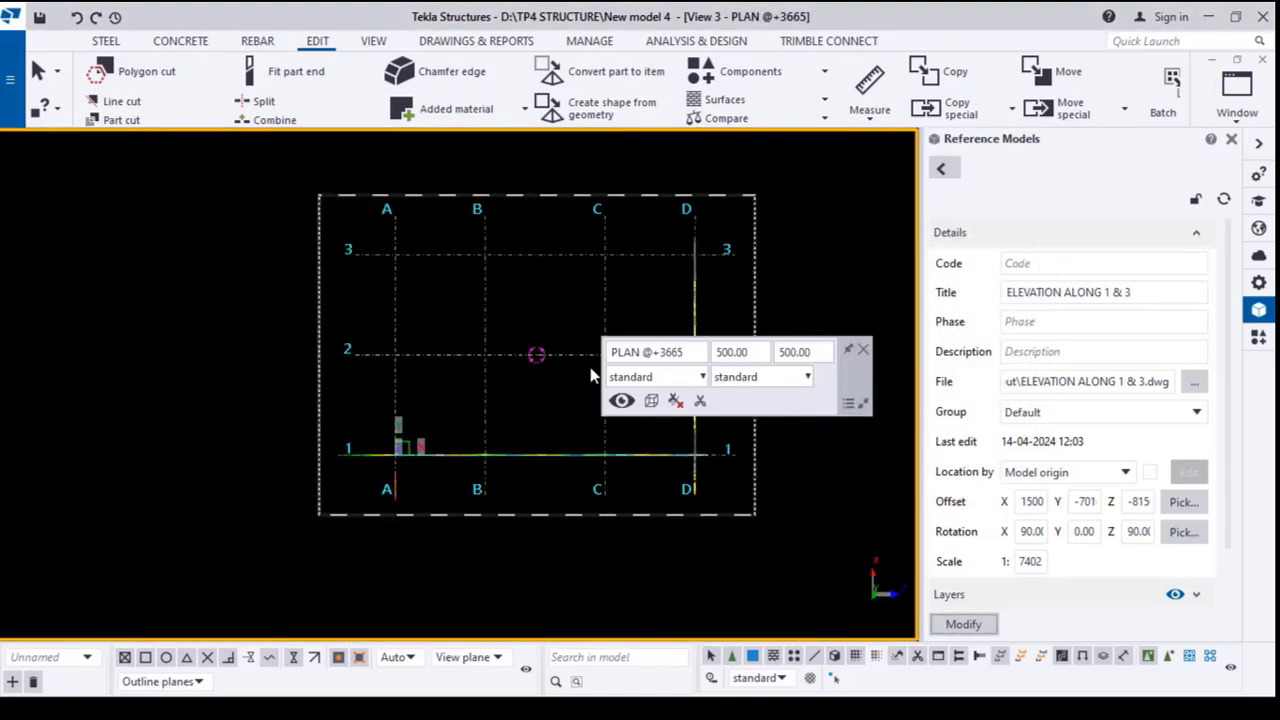
{"action": "left_click", "coordinate": [863, 349]}
- Set the work plane parallel to the PLAN @+3665 view plane
{"action": "left_click", "coordinate": [370, 48]}
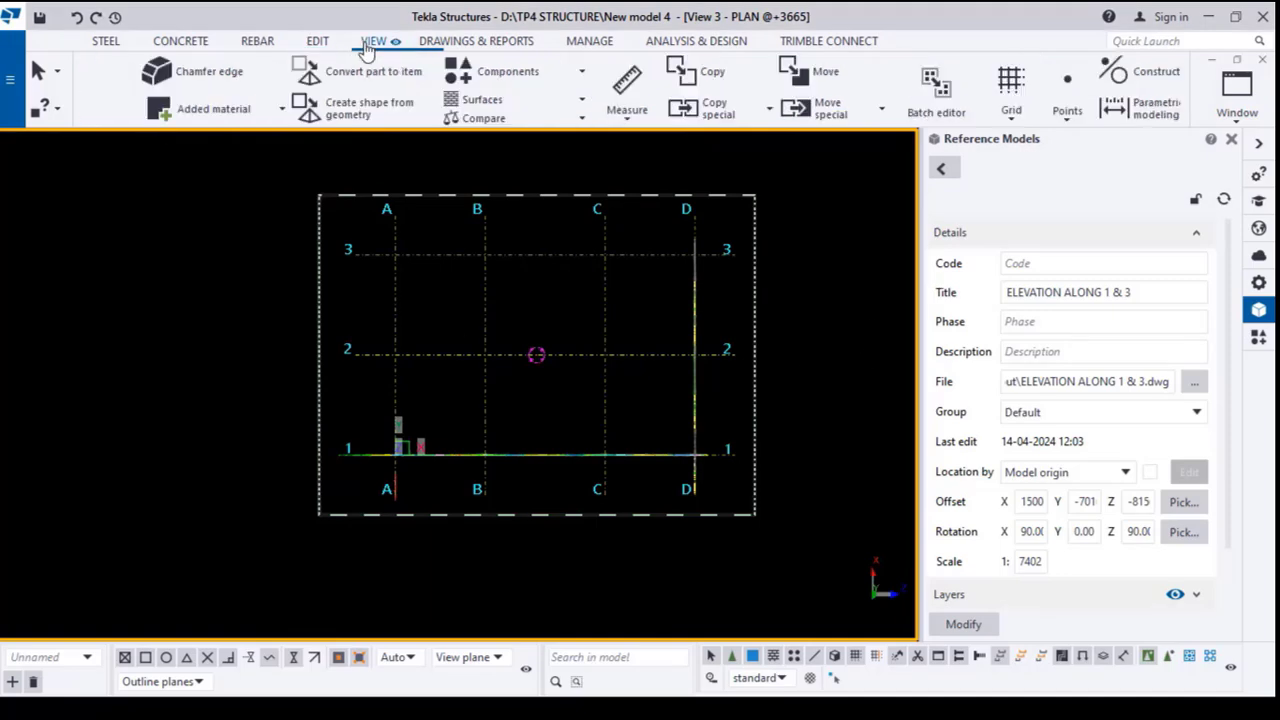
{"action": "left_click", "coordinate": [521, 100]}
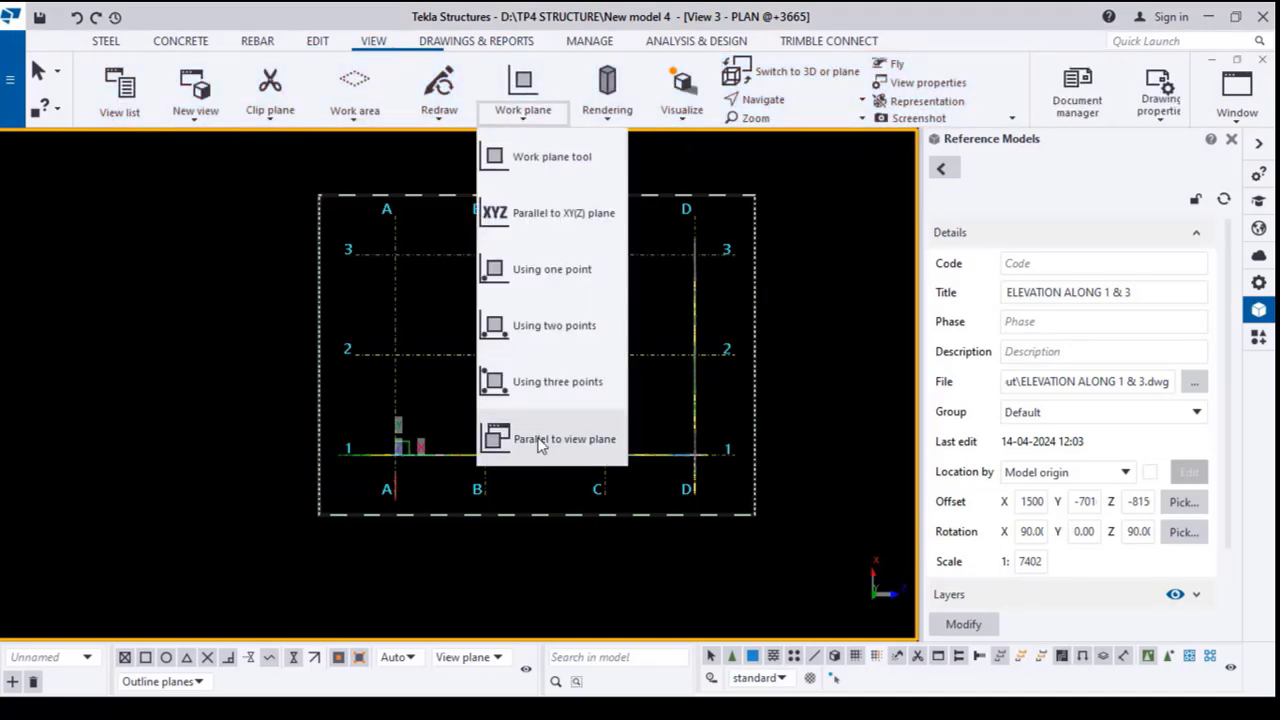
{"action": "left_click", "coordinate": [541, 440]}
{"action": "middle_click_drag", "start_coordinate": [655, 535], "coordinate": [564, 560]}
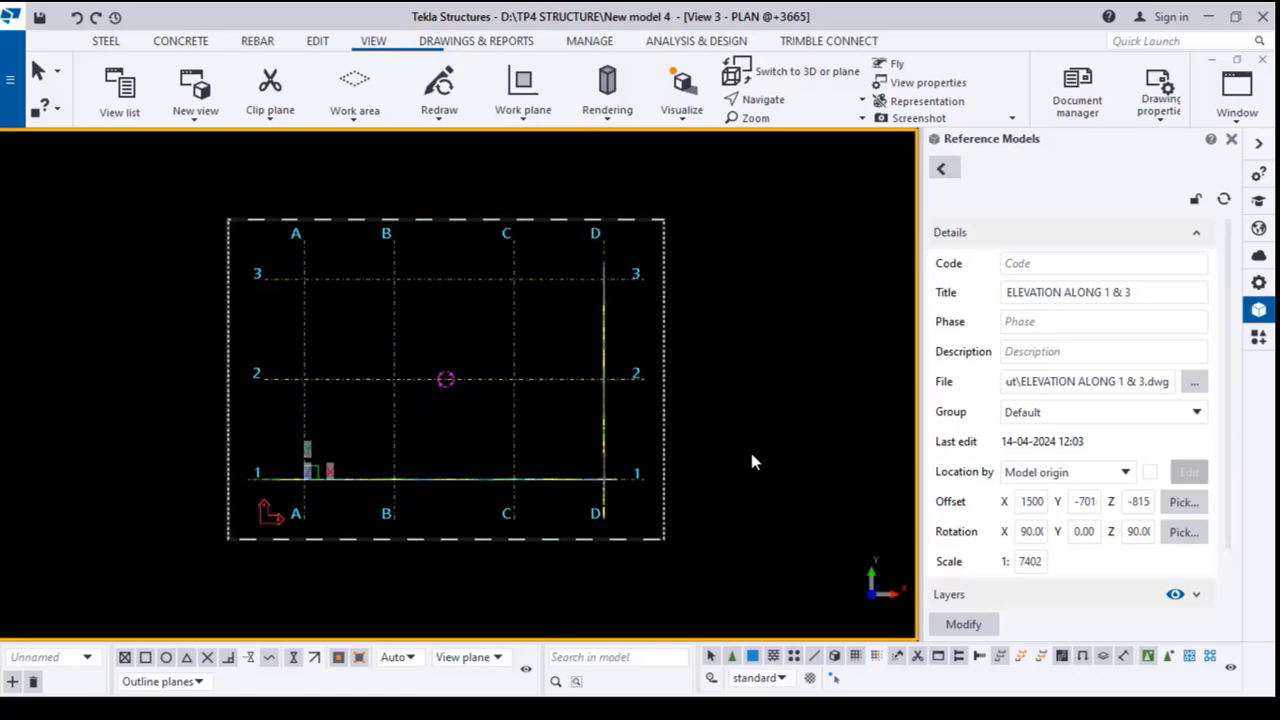
- Return to the reference model list and add the PLAN VIEW DWG from the tekla input folder
{"action": "left_click", "coordinate": [942, 170]}
{"action": "left_click", "coordinate": [980, 172]}
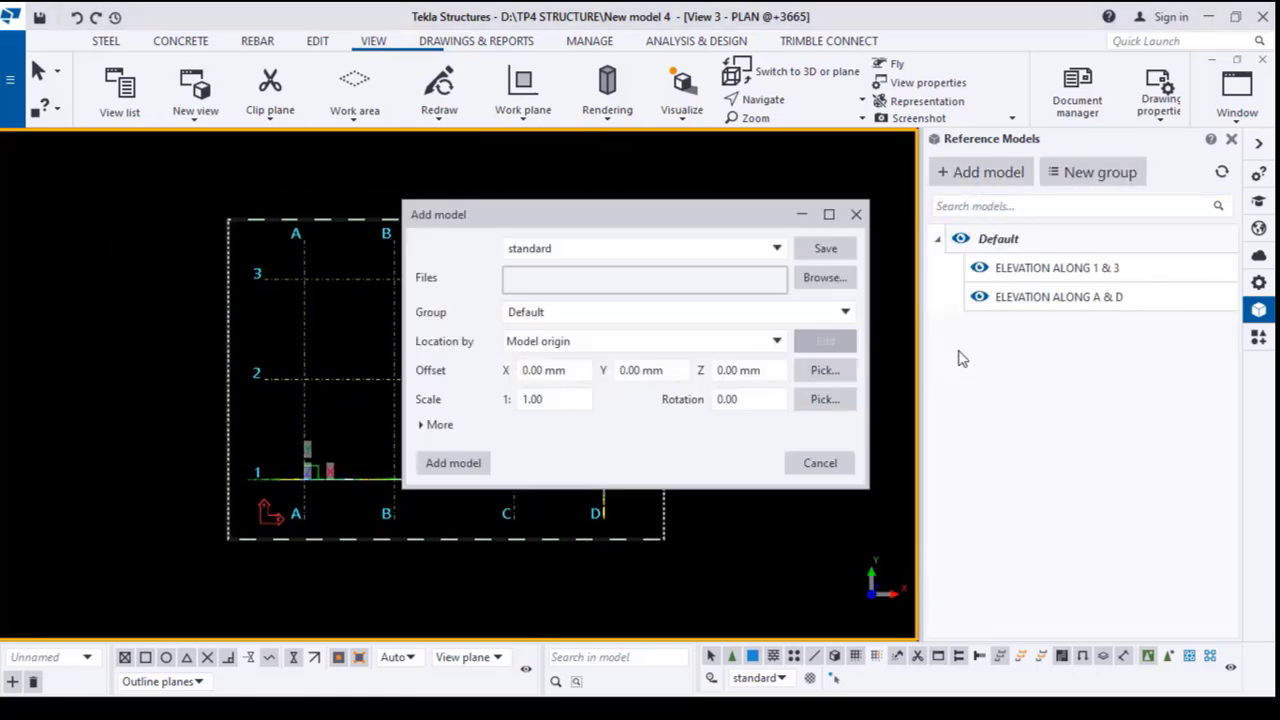
{"action": "left_click", "coordinate": [818, 278]}
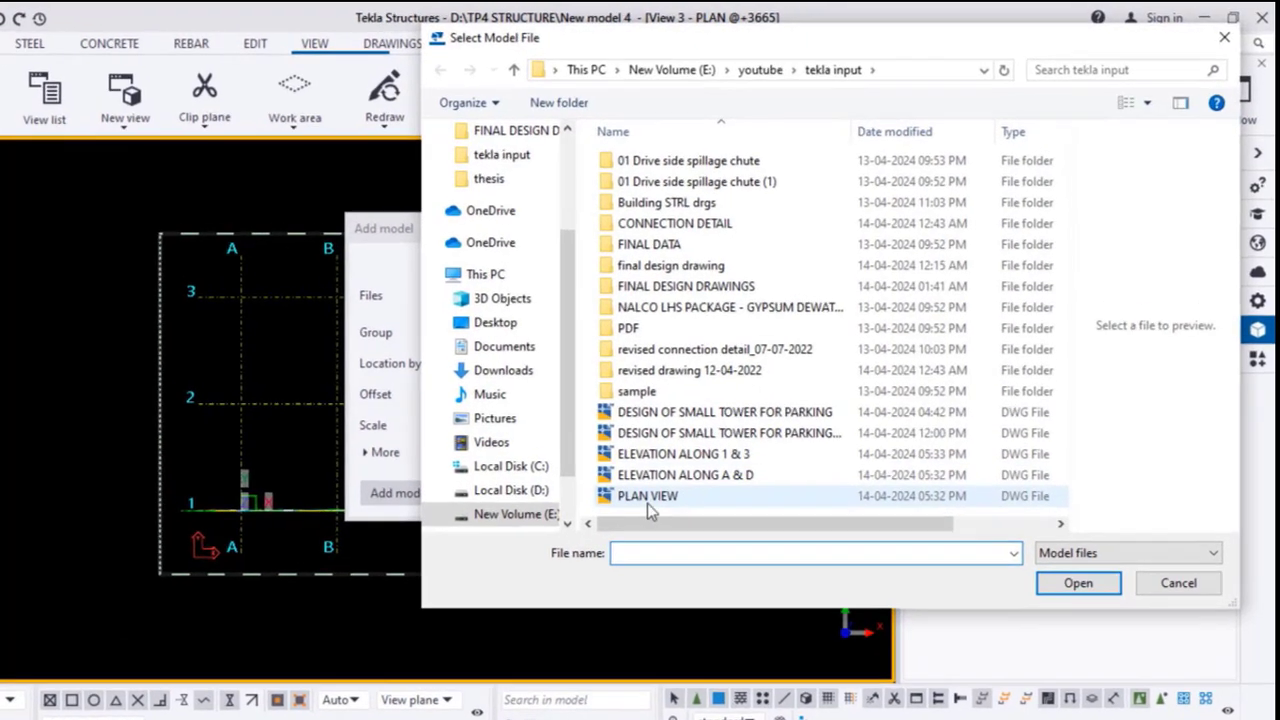
{"action": "double_click", "coordinate": [647, 496]}
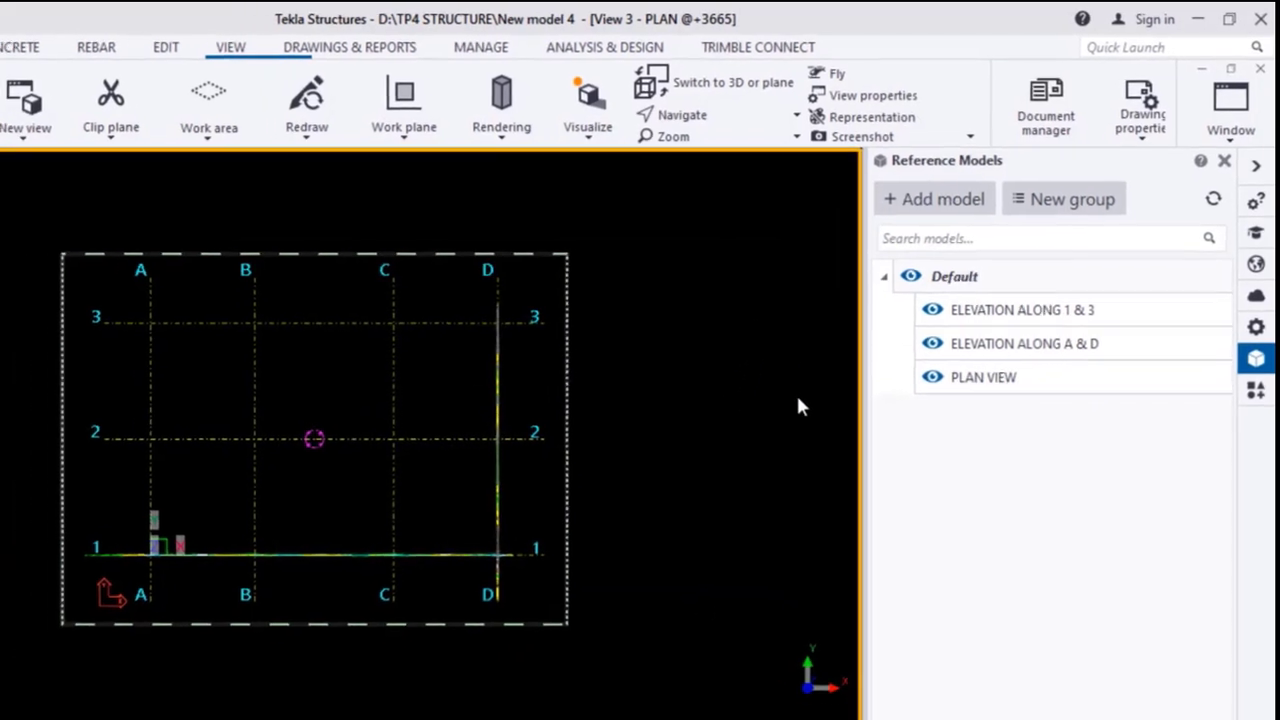
- Redraw the PLAN @+3665 view and fit its work area to the entire model
{"action": "right_click", "coordinate": [636, 347]}
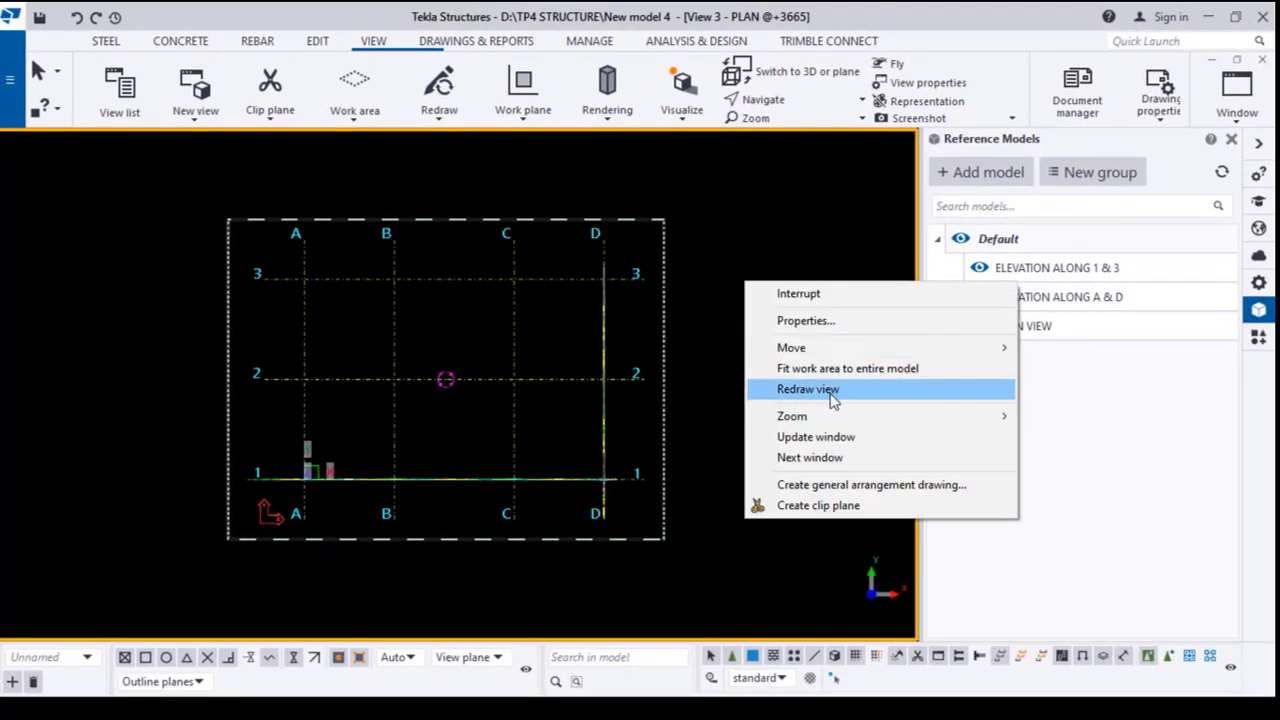
{"action": "left_click", "coordinate": [830, 393]}
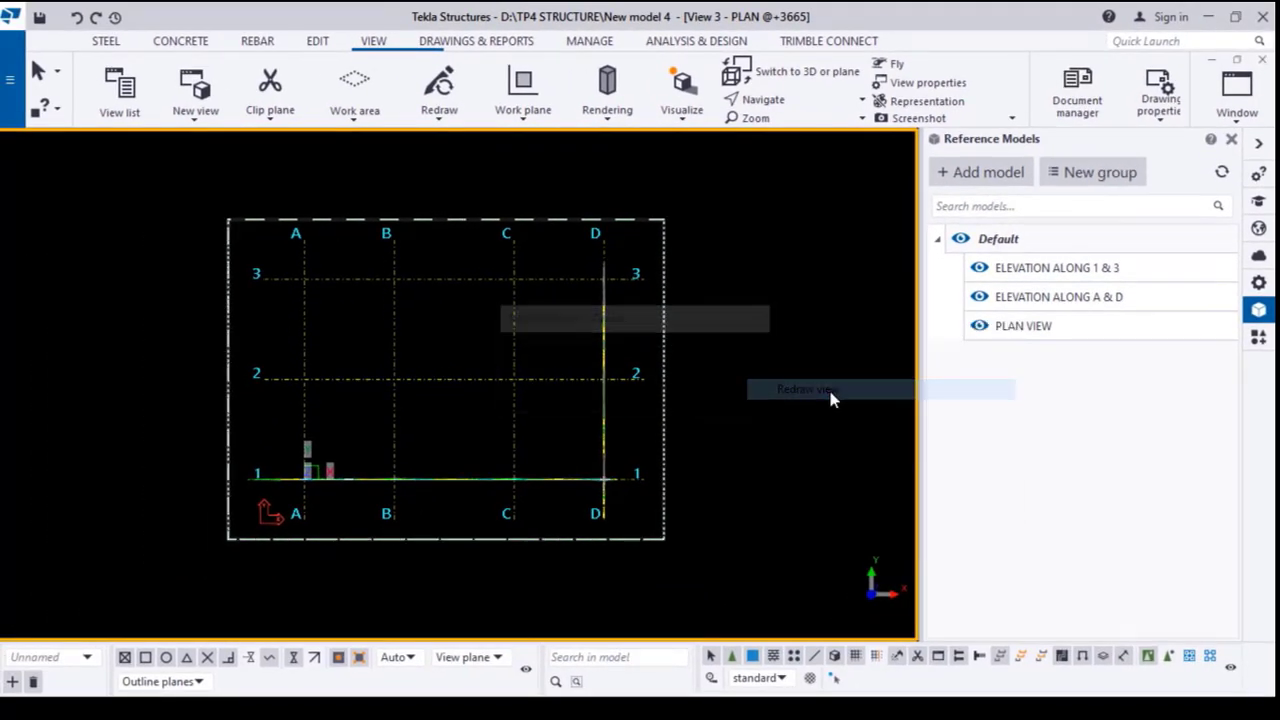
{"action": "right_click", "coordinate": [750, 276]}
{"action": "left_click", "coordinate": [833, 363]}
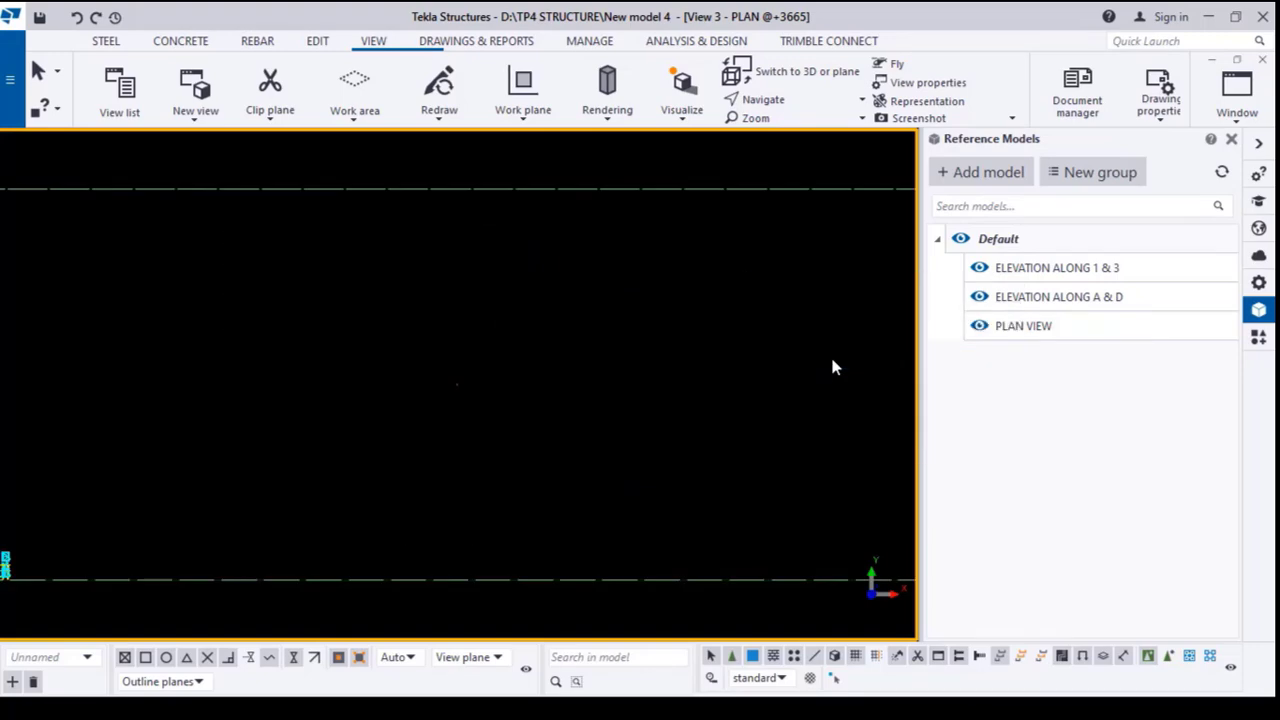
{"action": "scroll", "coordinate": [641, 355], "scroll_direction": "down", "scroll_amount": 6}
{"action": "middle_click_drag", "start_coordinate": [681, 498], "coordinate": [747, 537]}
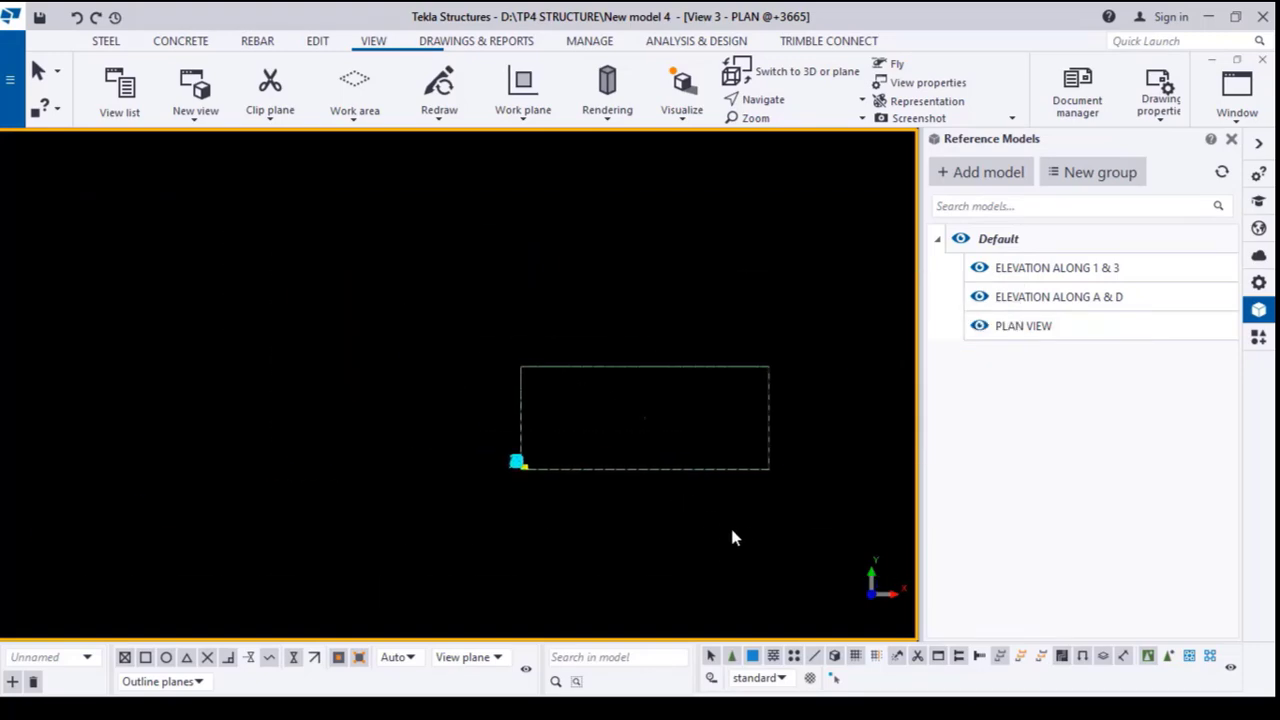
- Switch to the 3D view and fit its work area to the entire model, including the imported plan
{"action": "key", "text": "ctrl+Tab"}
{"action": "middle_click_drag", "start_coordinate": [667, 516], "coordinate": [801, 517]}
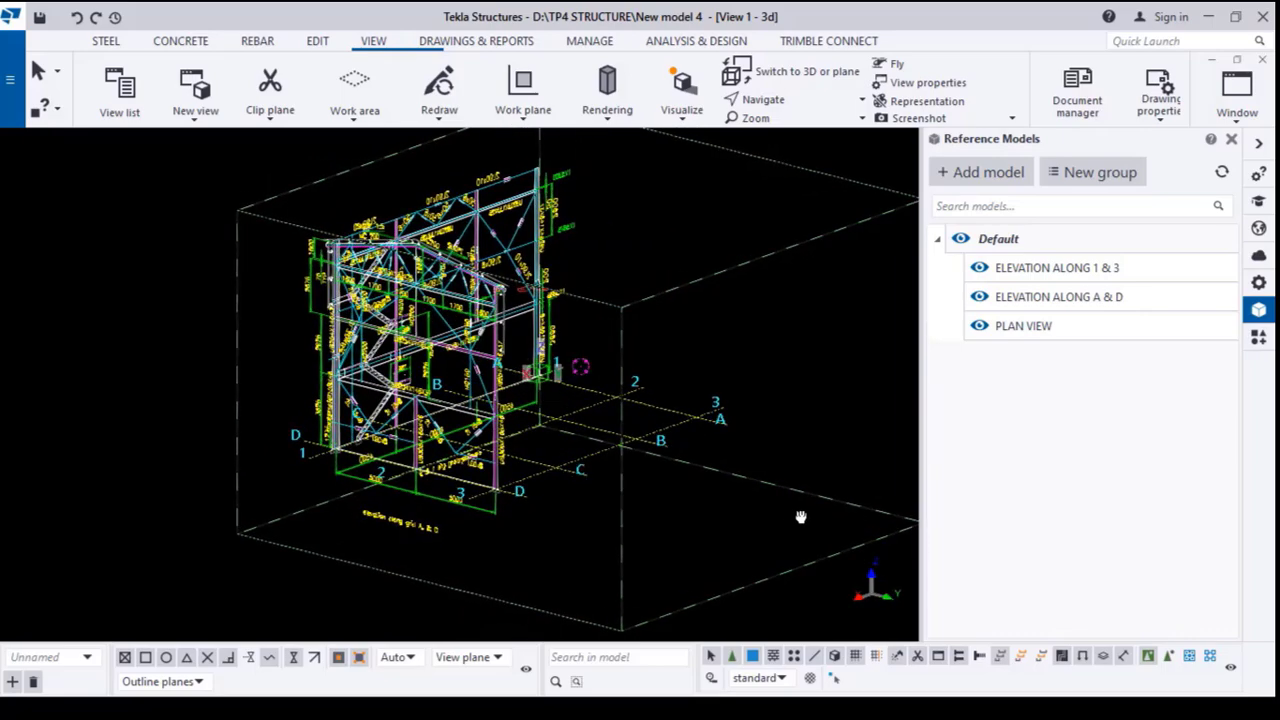
{"action": "scroll", "coordinate": [533, 498], "scroll_direction": "down", "scroll_amount": 6}
{"action": "right_click", "coordinate": [667, 290]}
{"action": "left_click", "coordinate": [770, 388]}
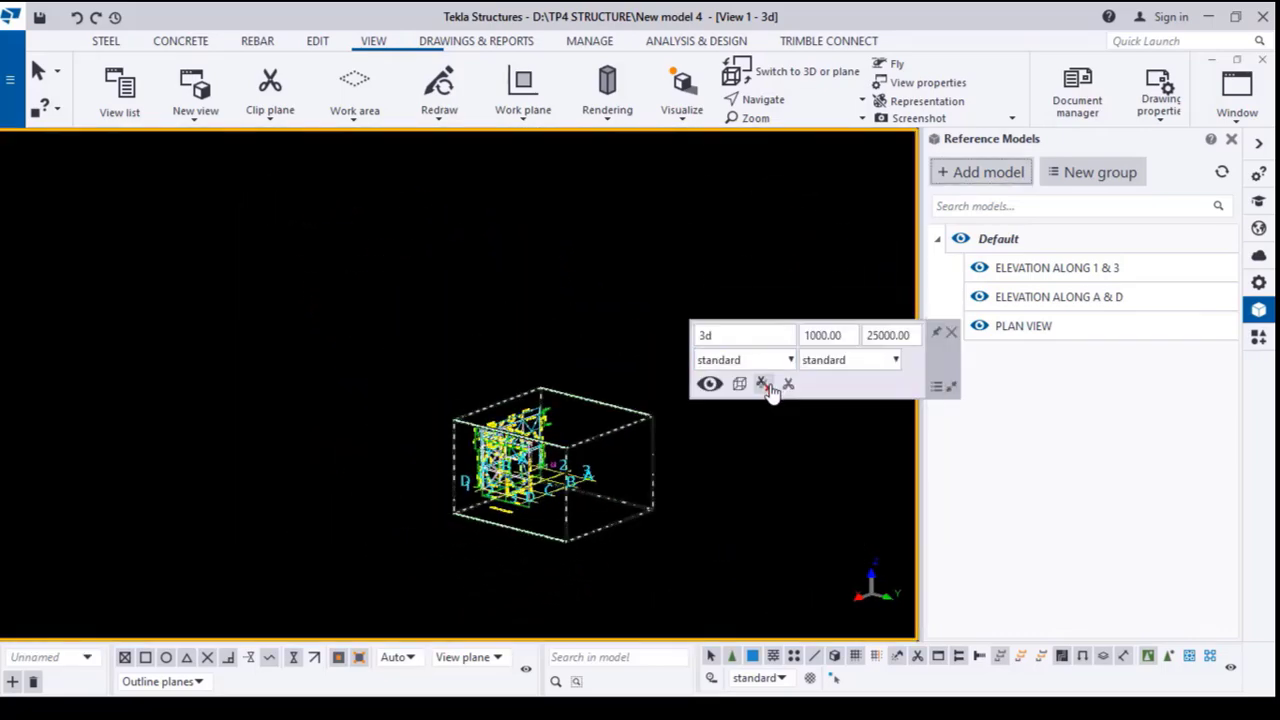
{"action": "right_click", "coordinate": [626, 223]}
{"action": "left_click", "coordinate": [781, 312]}
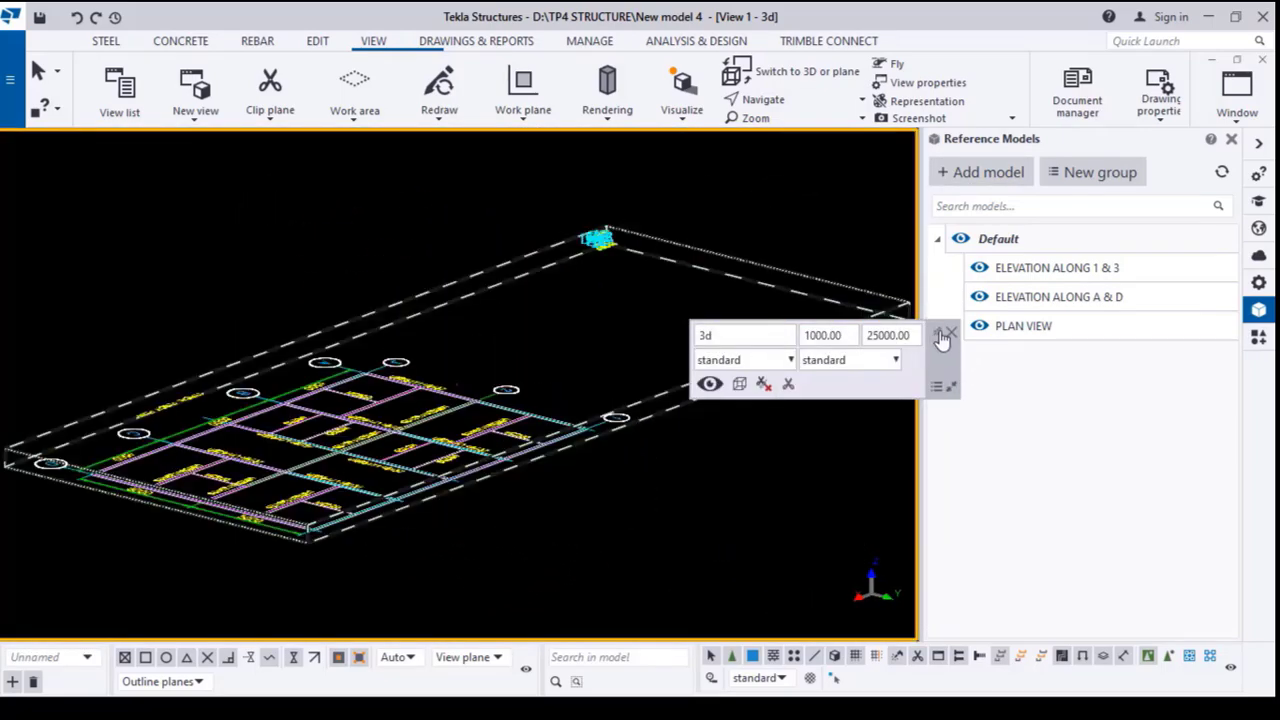
- Apply the scale used for the elevation drawings to the PLAN VIEW reference model
{"action": "scroll", "coordinate": [518, 405], "scroll_direction": "up", "scroll_amount": 8}
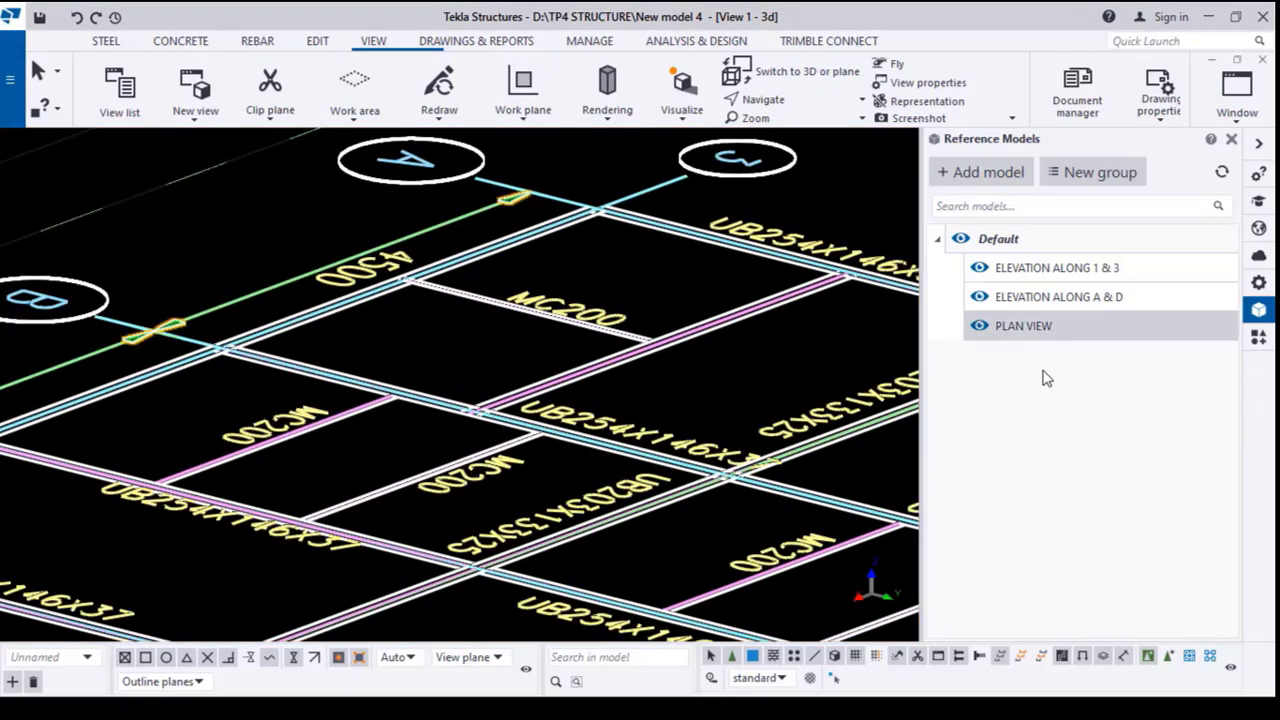
{"action": "double_click", "coordinate": [1023, 330]}
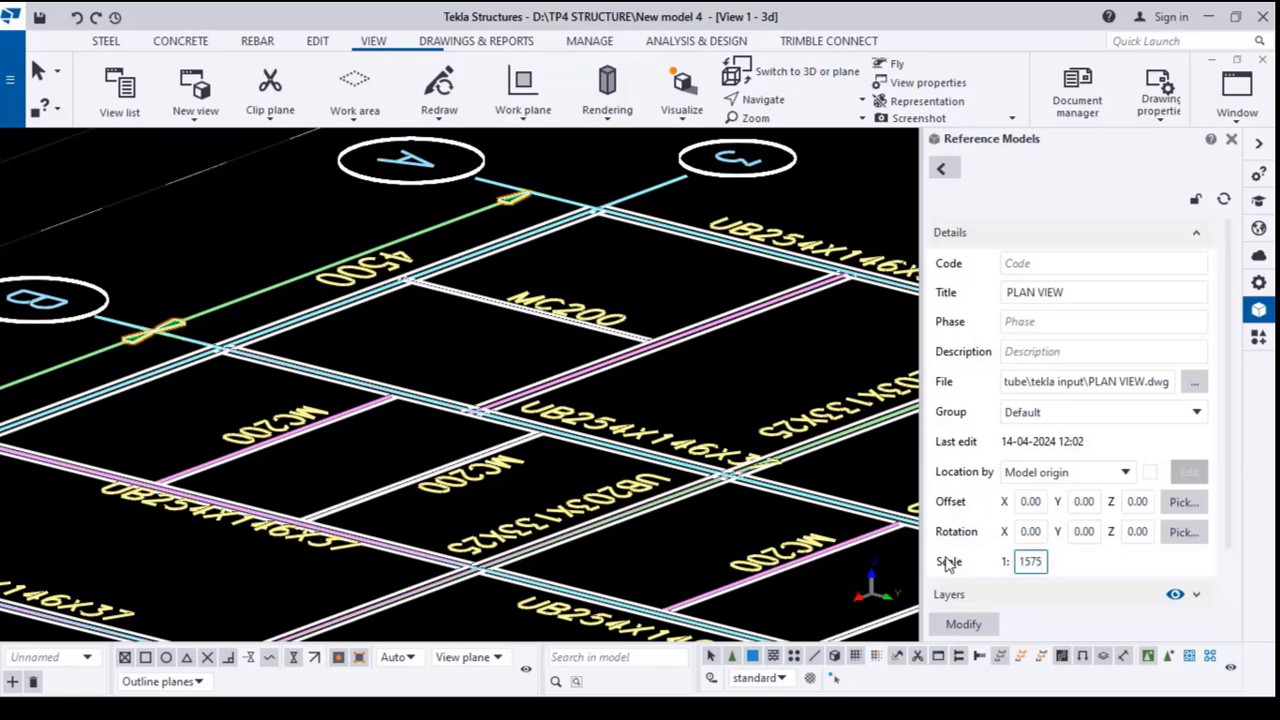
{"action": "left_click", "coordinate": [972, 632]}
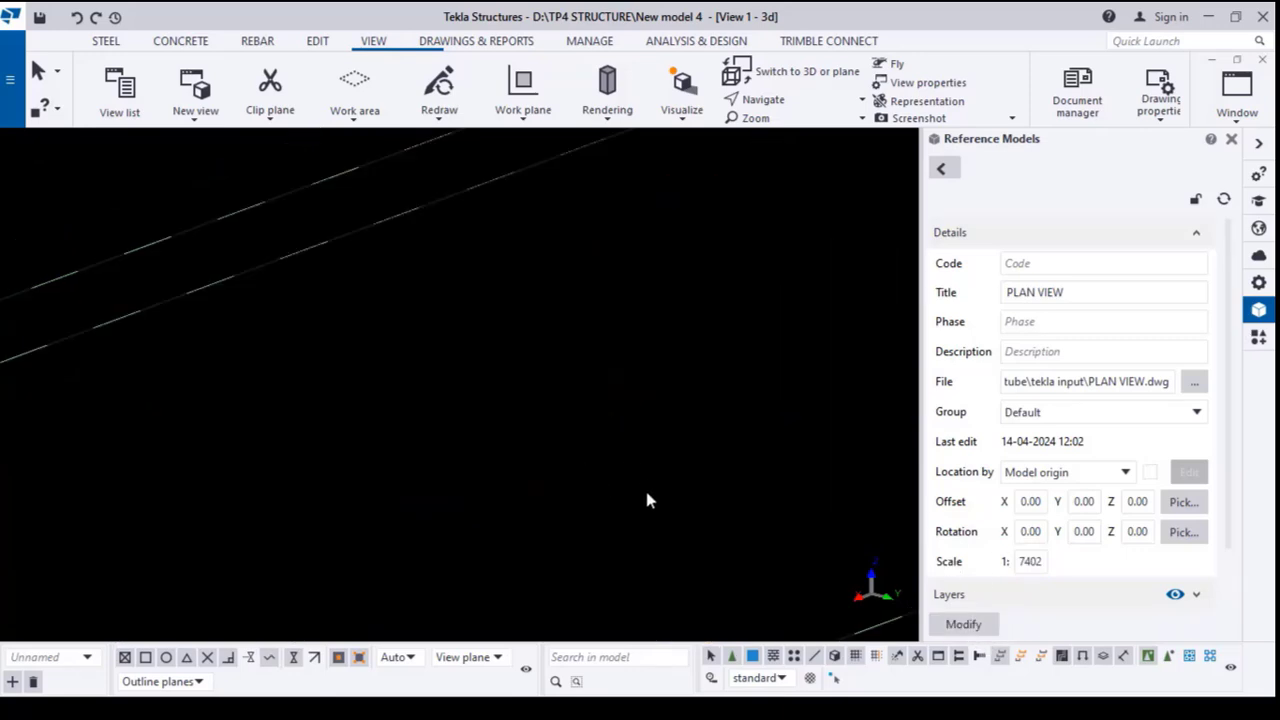
- Refit the 3D view's work area around the rescaled plan and the elevations, dismissing the view properties
{"action": "right_click", "coordinate": [493, 266]}
{"action": "left_click", "coordinate": [560, 303]}
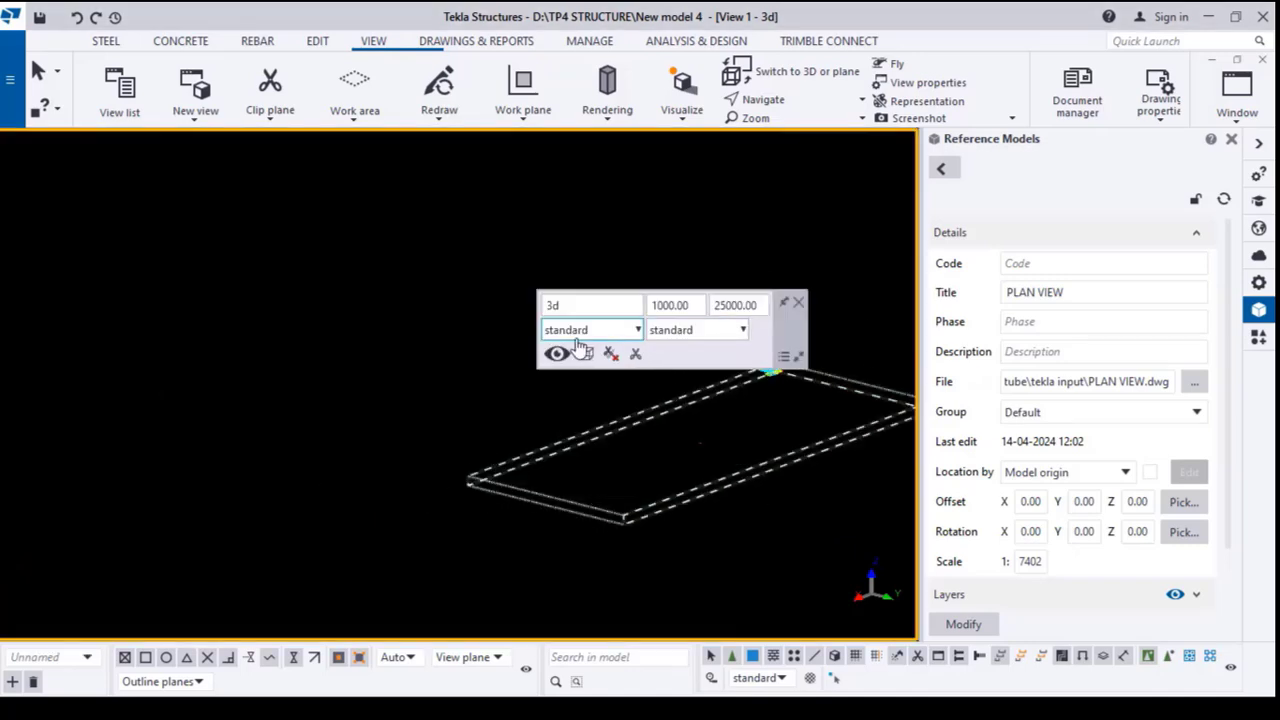
{"action": "left_click", "coordinate": [795, 306]}
{"action": "right_click", "coordinate": [683, 229]}
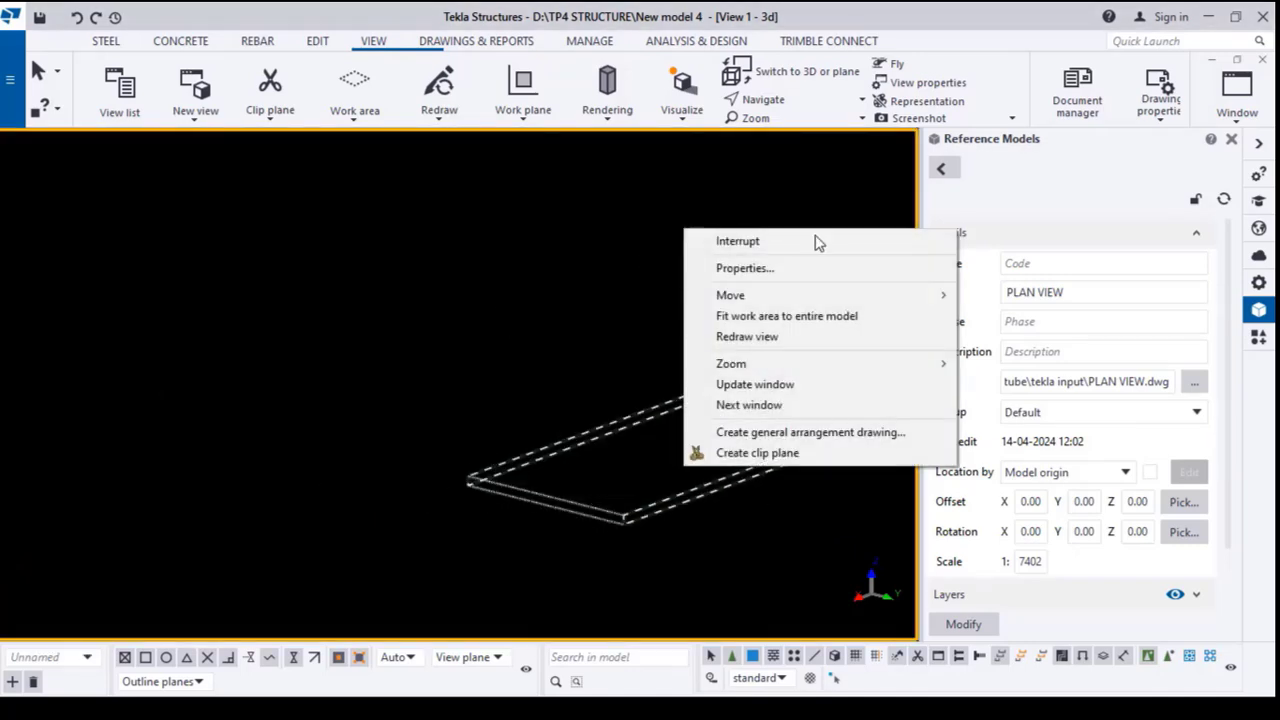
{"action": "left_click", "coordinate": [797, 315]}
{"action": "scroll", "coordinate": [731, 414], "scroll_direction": "up", "scroll_amount": 2}
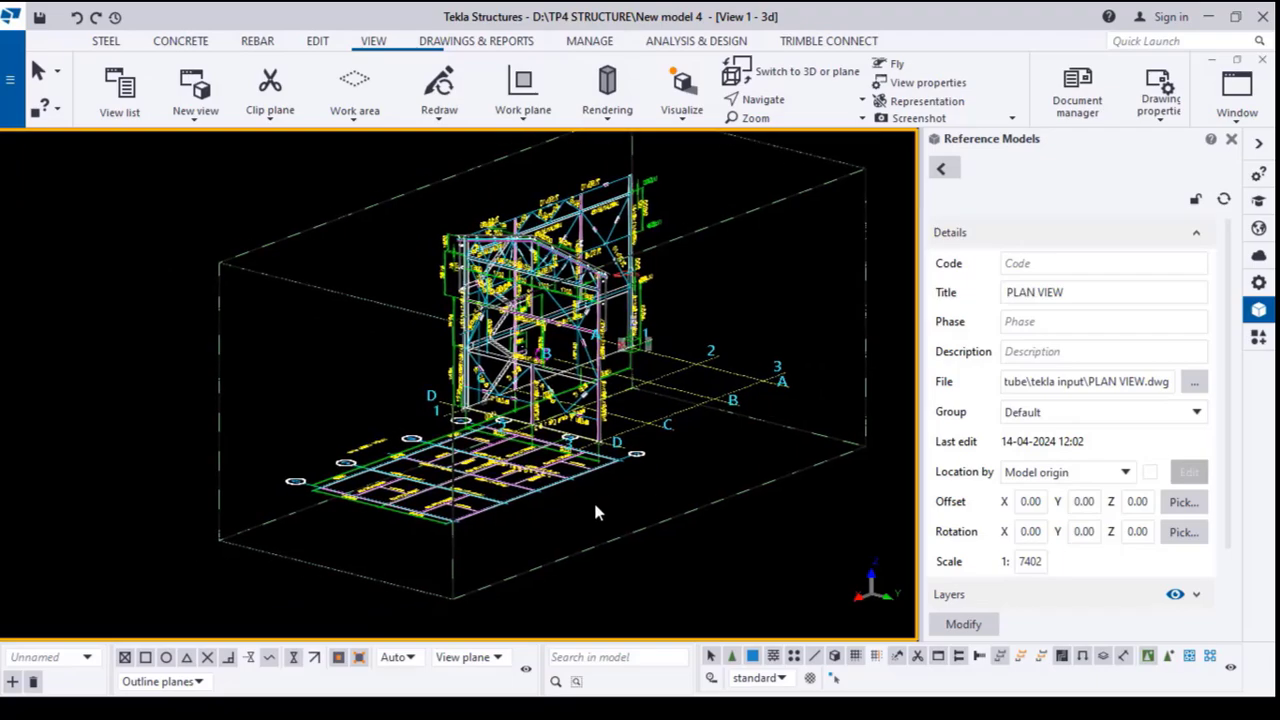
- Start moving the PLAN VIEW reference model, picking its A-1 grid intersection as the base point
{"action": "scroll", "coordinate": [514, 486], "scroll_direction": "up", "scroll_amount": 5}
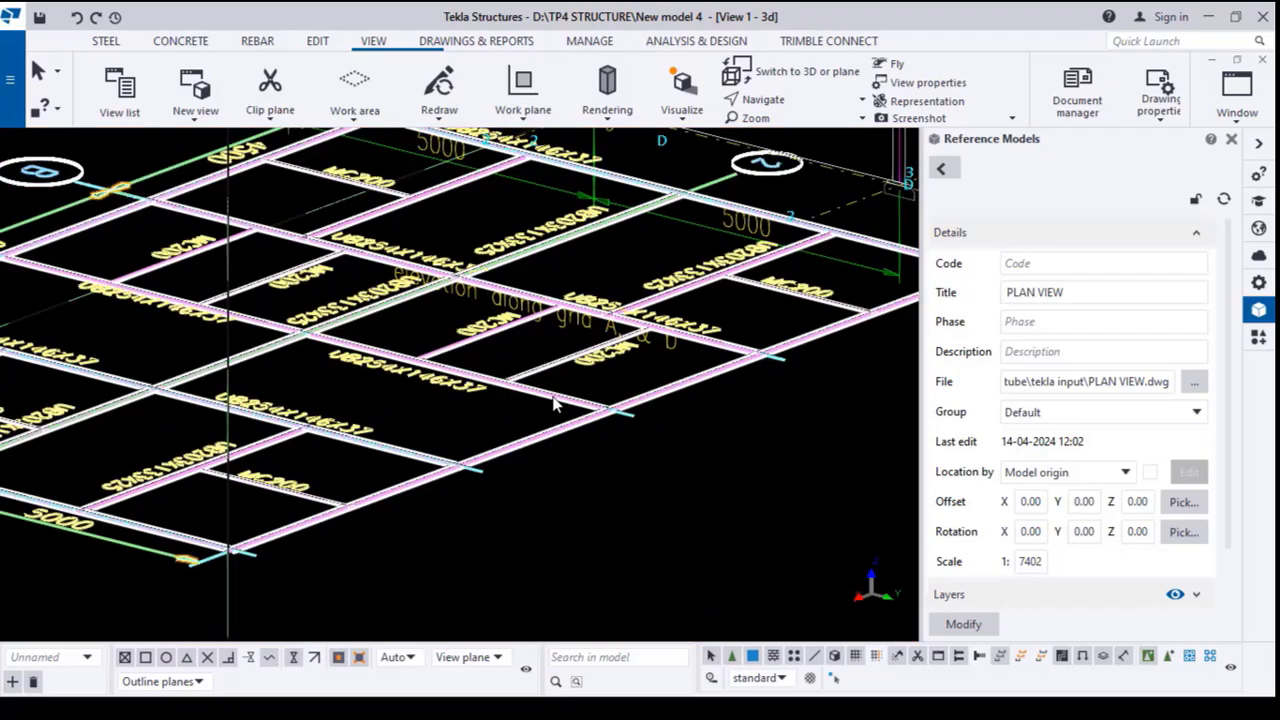
{"action": "right_click", "coordinate": [555, 403]}
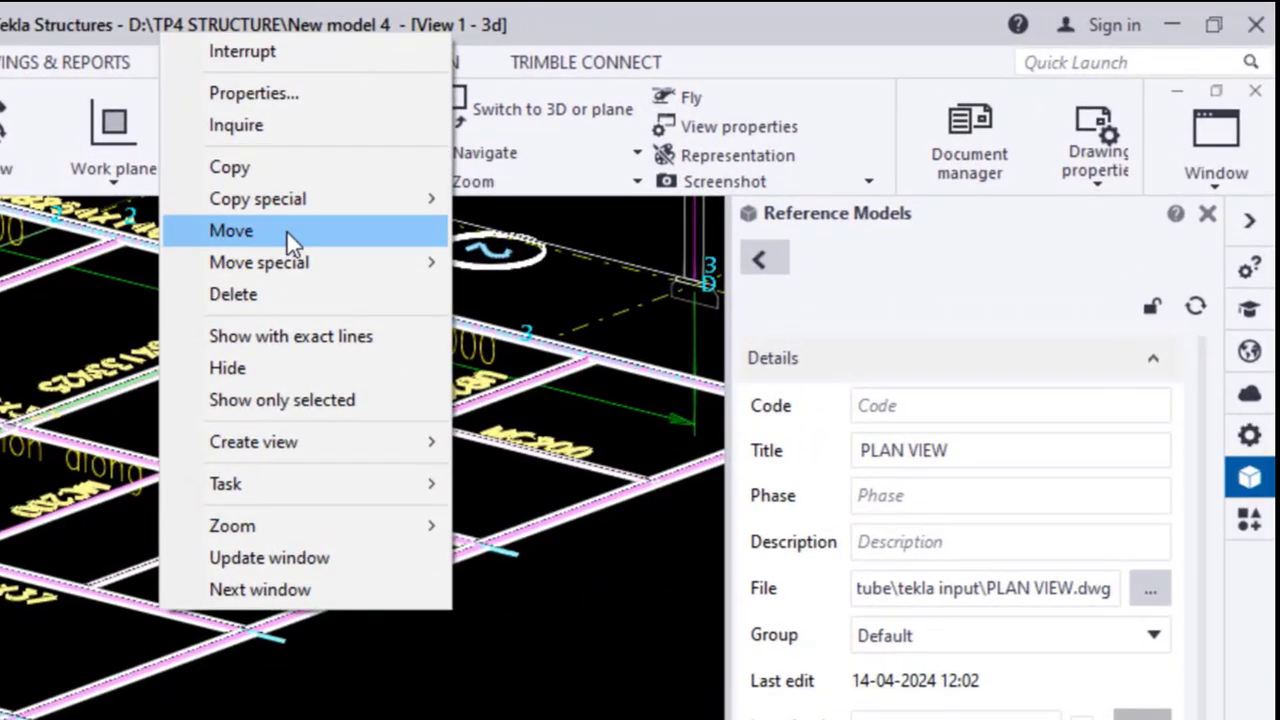
{"action": "left_click", "coordinate": [286, 232]}
{"action": "middle_click_drag", "start_coordinate": [480, 650], "coordinate": [954, 514], "text": "ctrl"}
{"action": "middle_click_drag", "start_coordinate": [454, 490], "coordinate": [406, 596]}
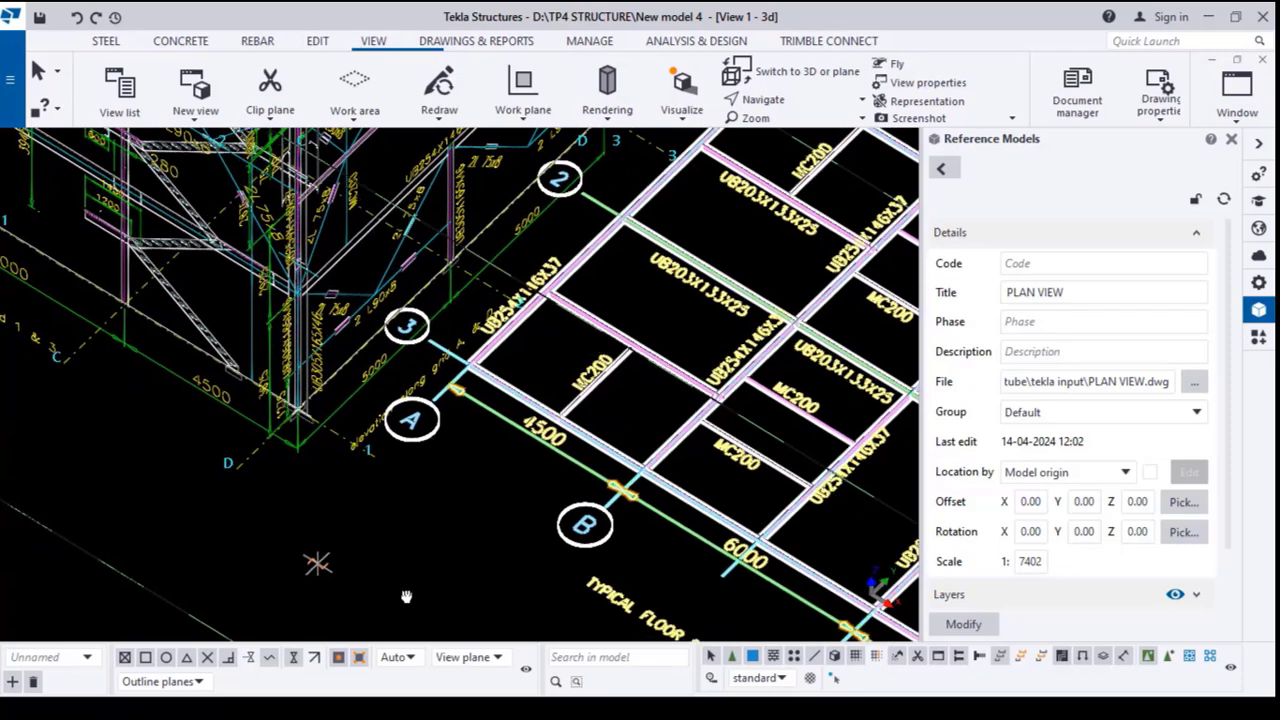
{"action": "middle_click_drag", "start_coordinate": [654, 412], "coordinate": [432, 604]}
{"action": "scroll", "coordinate": [547, 245], "scroll_direction": "up", "scroll_amount": 7}
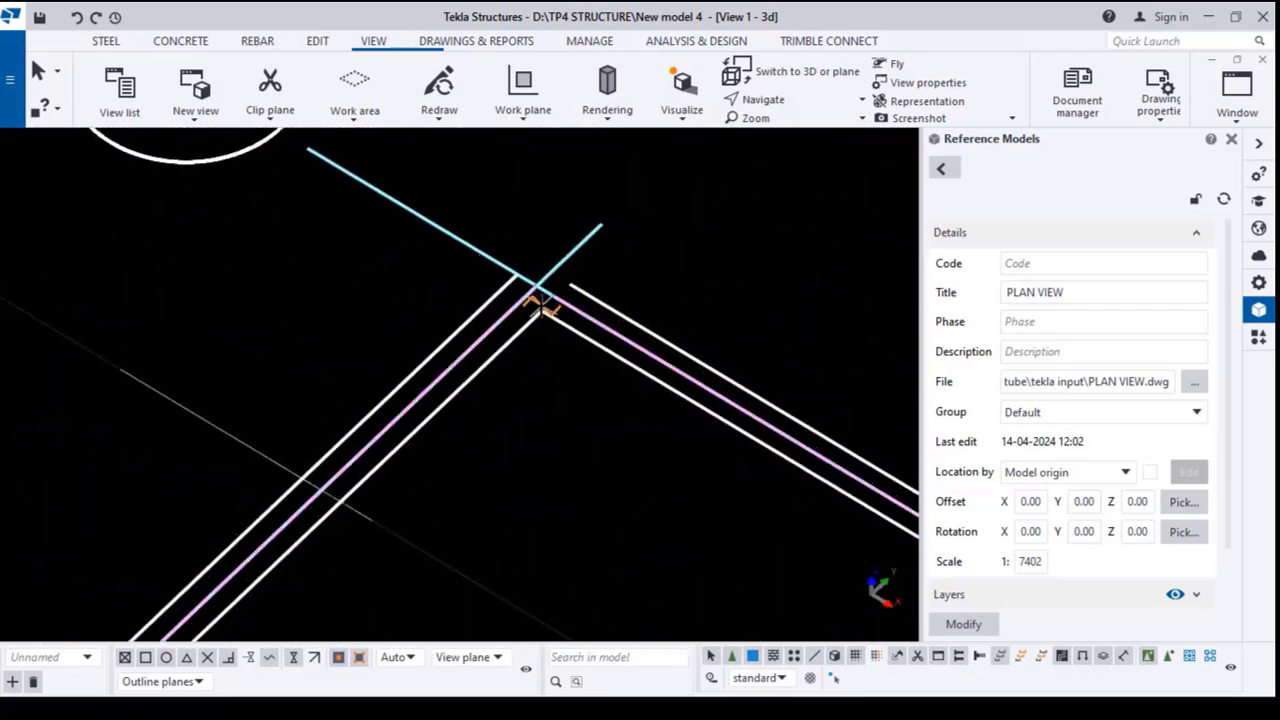
{"action": "scroll", "coordinate": [540, 308], "scroll_direction": "up", "scroll_amount": 2}
{"action": "scroll", "coordinate": [471, 349], "scroll_direction": "down", "scroll_amount": 10}
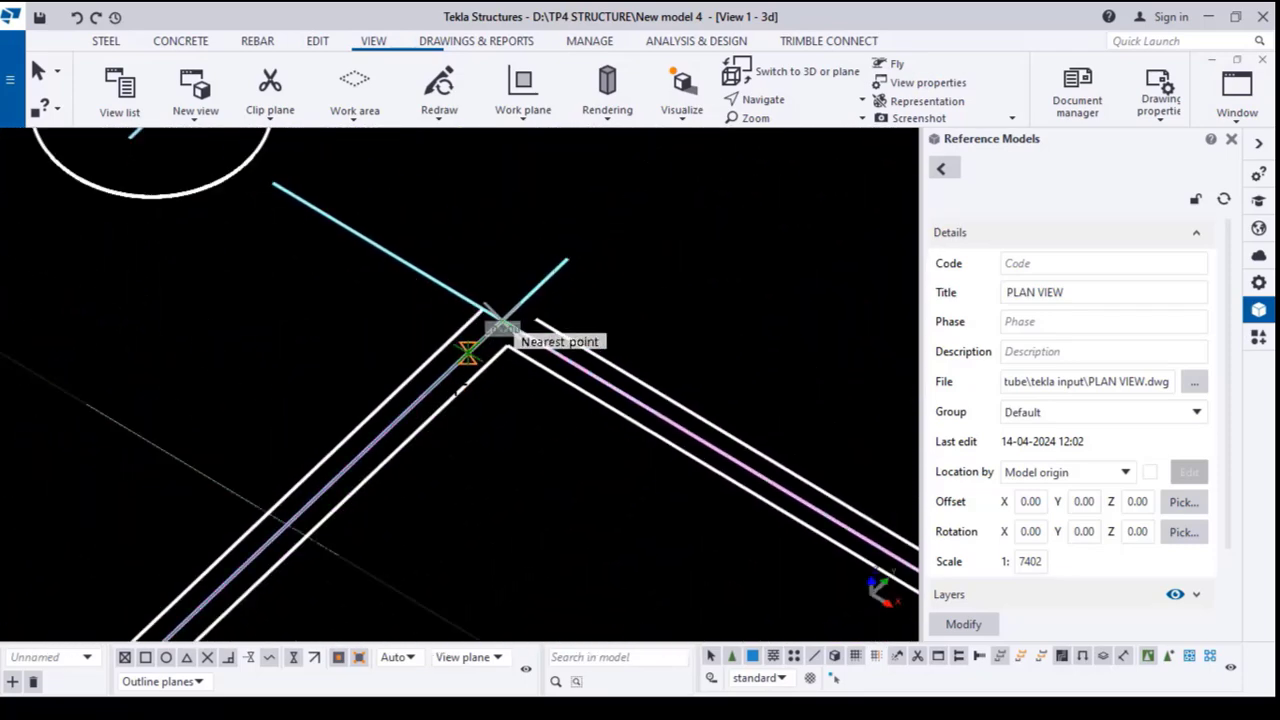
- Place the PLAN VIEW reference model at the A-1 grid intersection in the PLAN @+3665 view
{"action": "key", "text": "ctrl+Tab"}
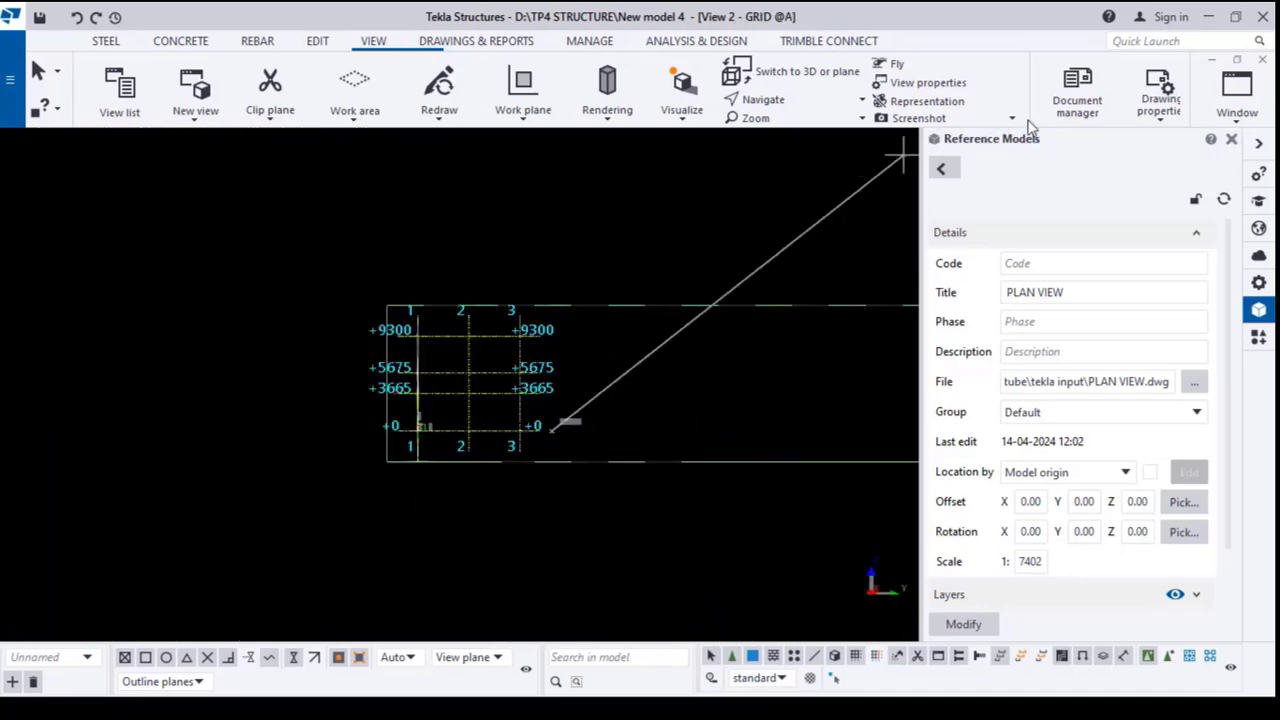
{"action": "scroll", "coordinate": [419, 447], "scroll_direction": "up", "scroll_amount": 2}
{"action": "middle_click_drag", "start_coordinate": [635, 460], "coordinate": [530, 523]}
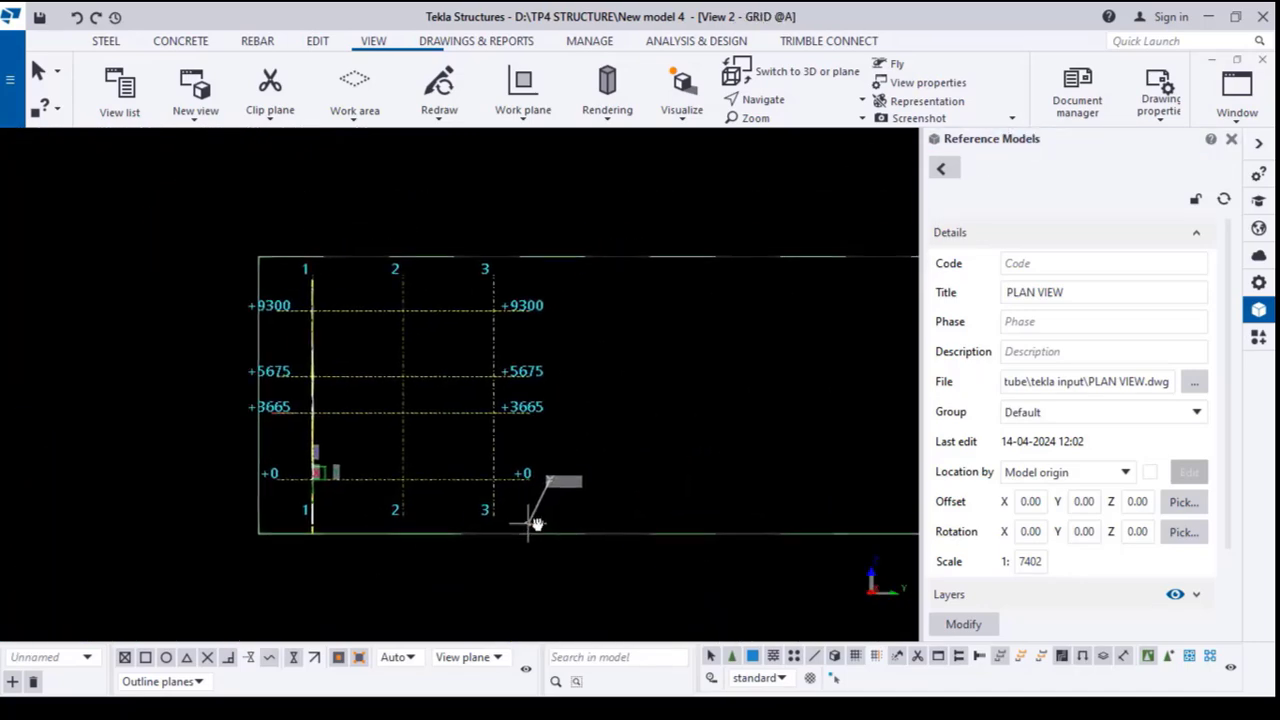
{"action": "key", "text": "ctrl+Tab"}
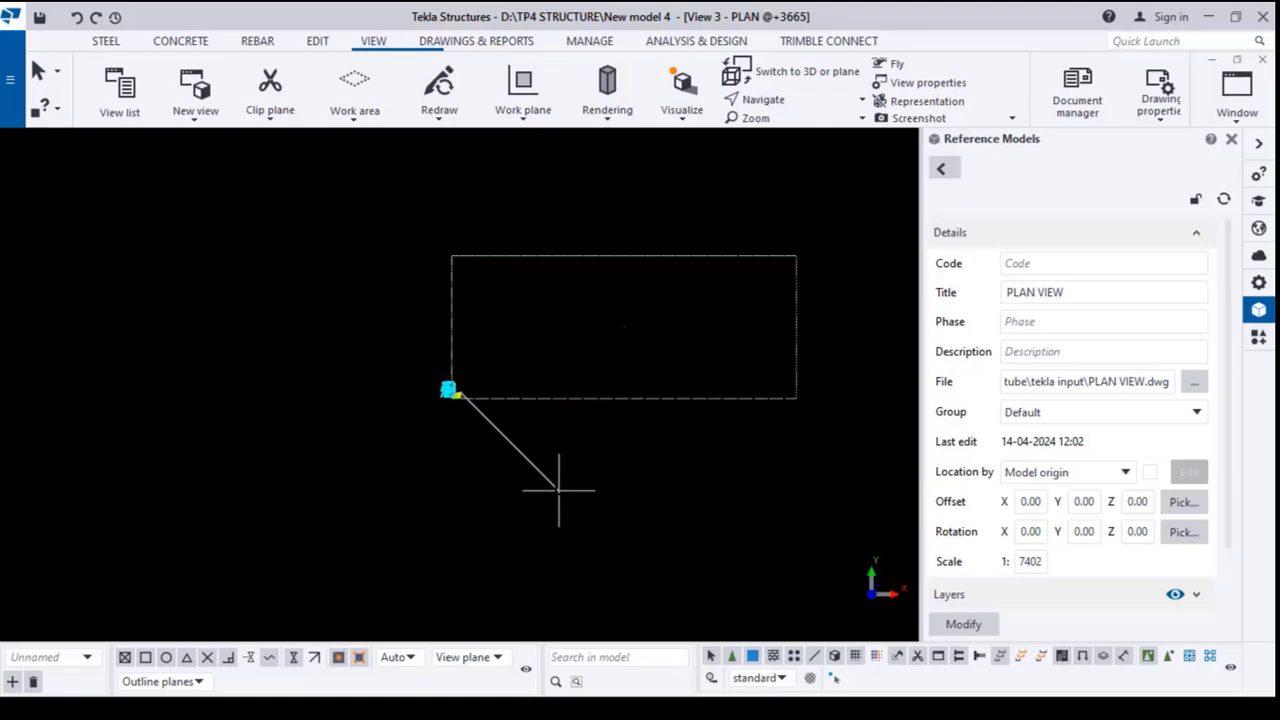
{"action": "key", "text": "ctrl+Tab"}
{"action": "scroll", "coordinate": [555, 480], "scroll_direction": "down", "scroll_amount": 5}
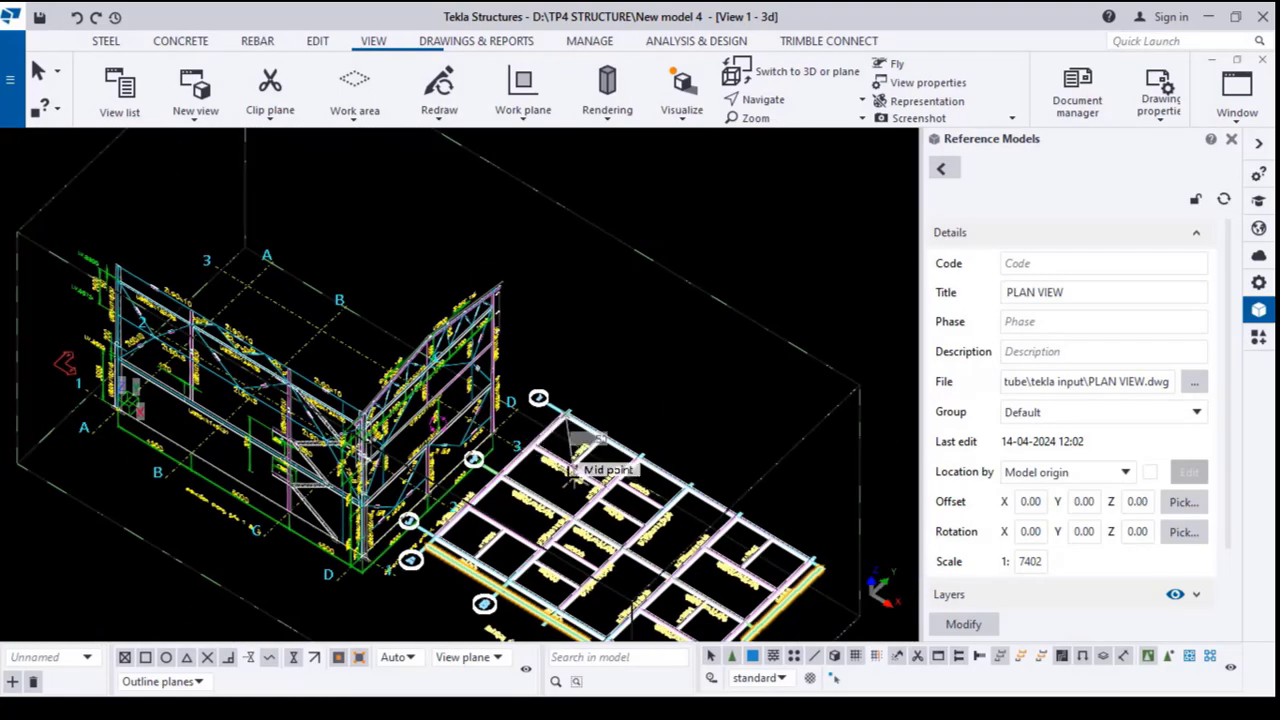
{"action": "key", "text": "ctrl+Tab"}
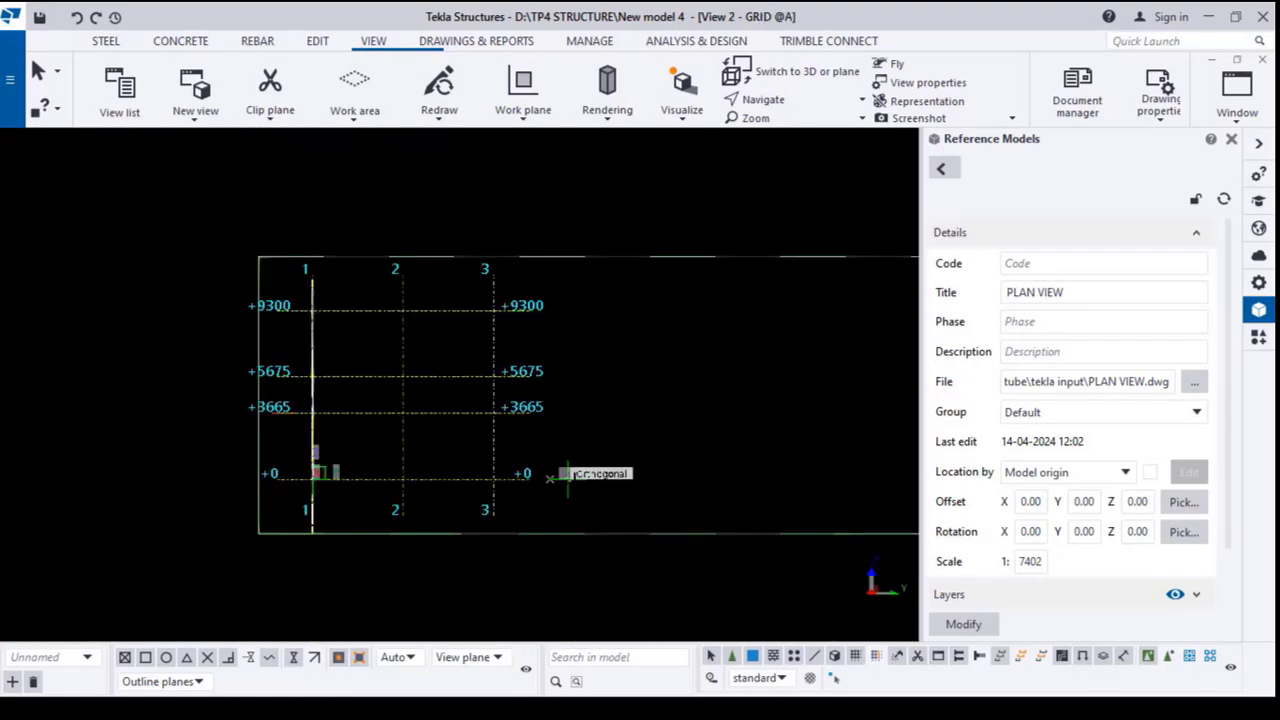
{"action": "key", "text": "ctrl+Tab"}
{"action": "scroll", "coordinate": [571, 486], "scroll_direction": "up", "scroll_amount": 5}
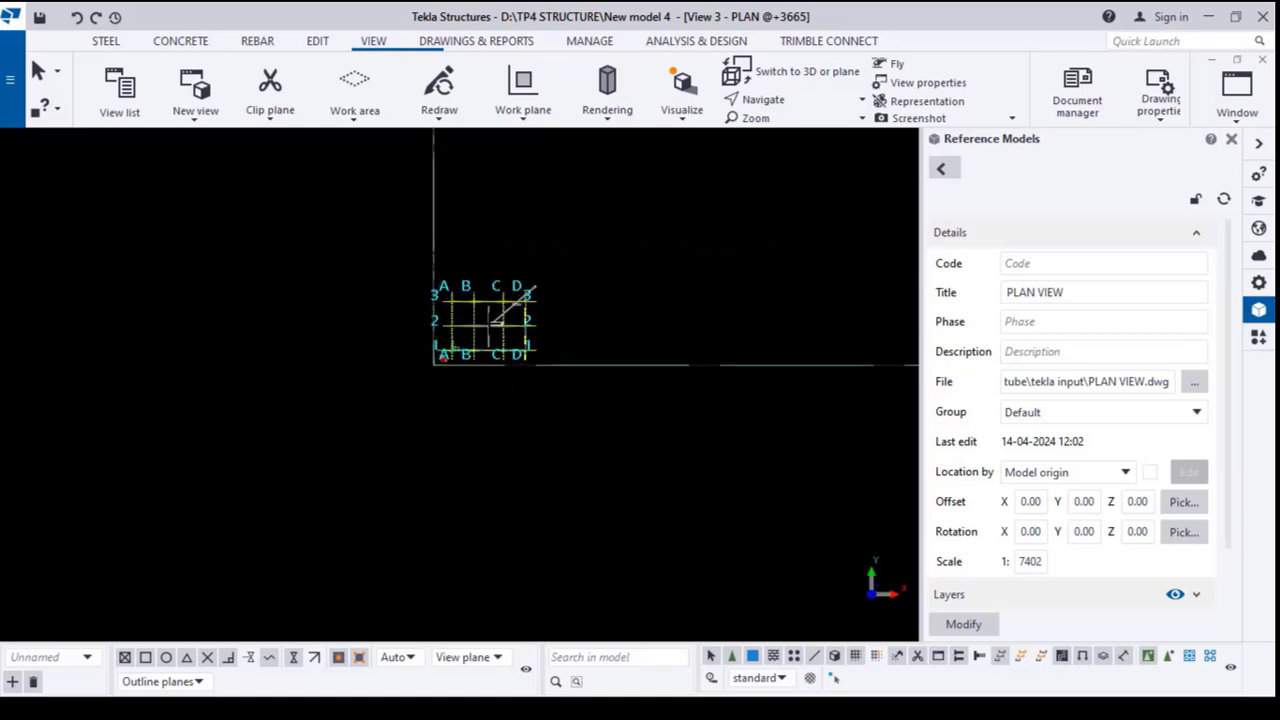
{"action": "scroll", "coordinate": [493, 321], "scroll_direction": "up", "scroll_amount": 4}
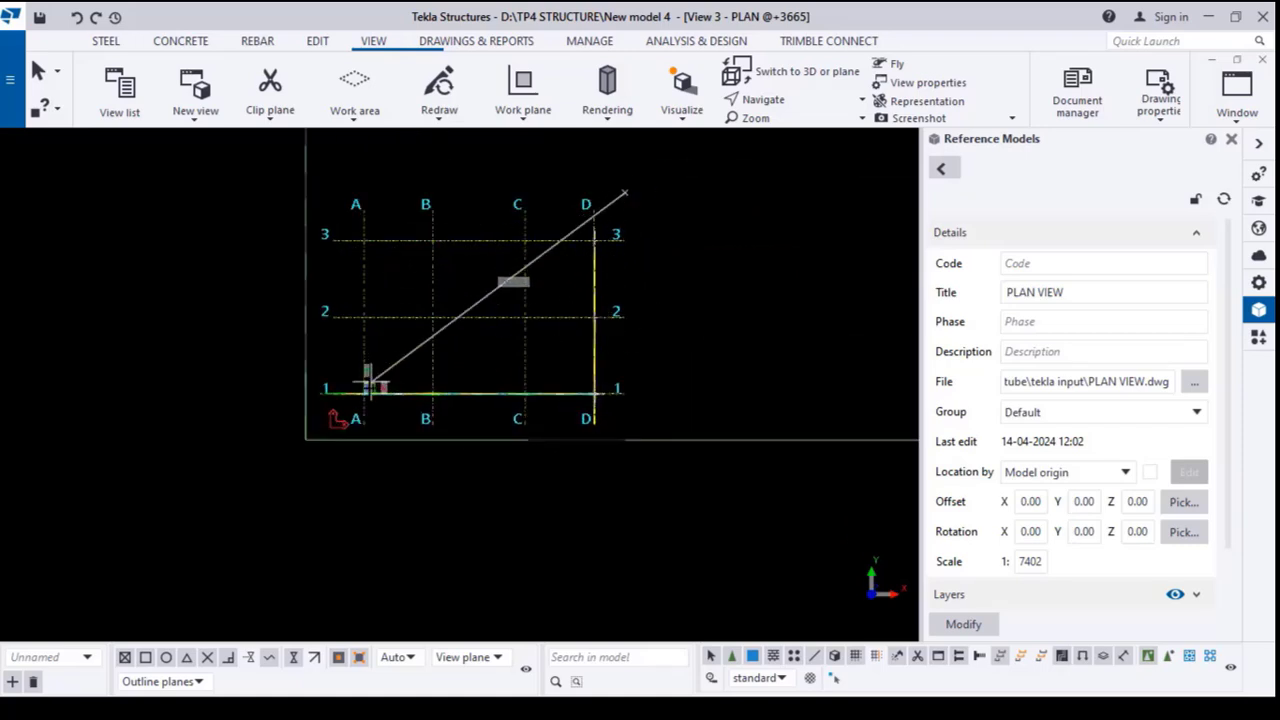
{"action": "scroll", "coordinate": [391, 400], "scroll_direction": "up", "scroll_amount": 8}
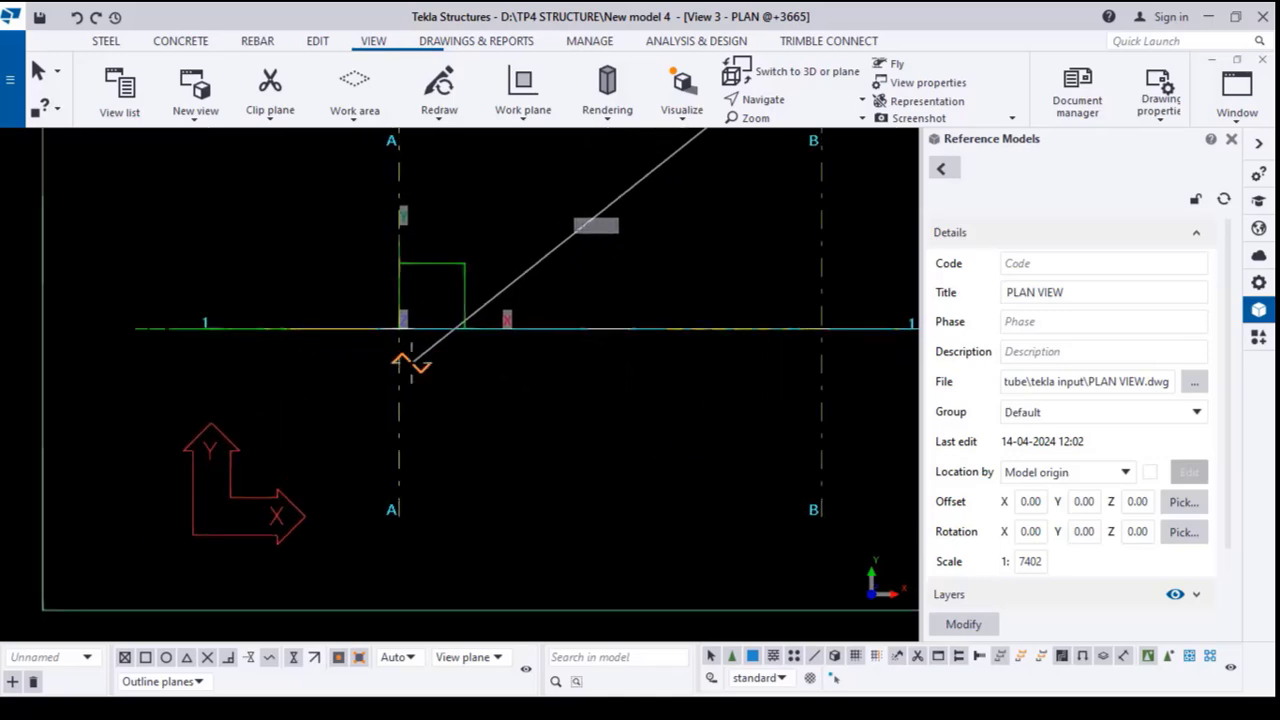
{"action": "left_click", "coordinate": [412, 505]}
{"action": "scroll", "coordinate": [449, 473], "scroll_direction": "down", "scroll_amount": 10}
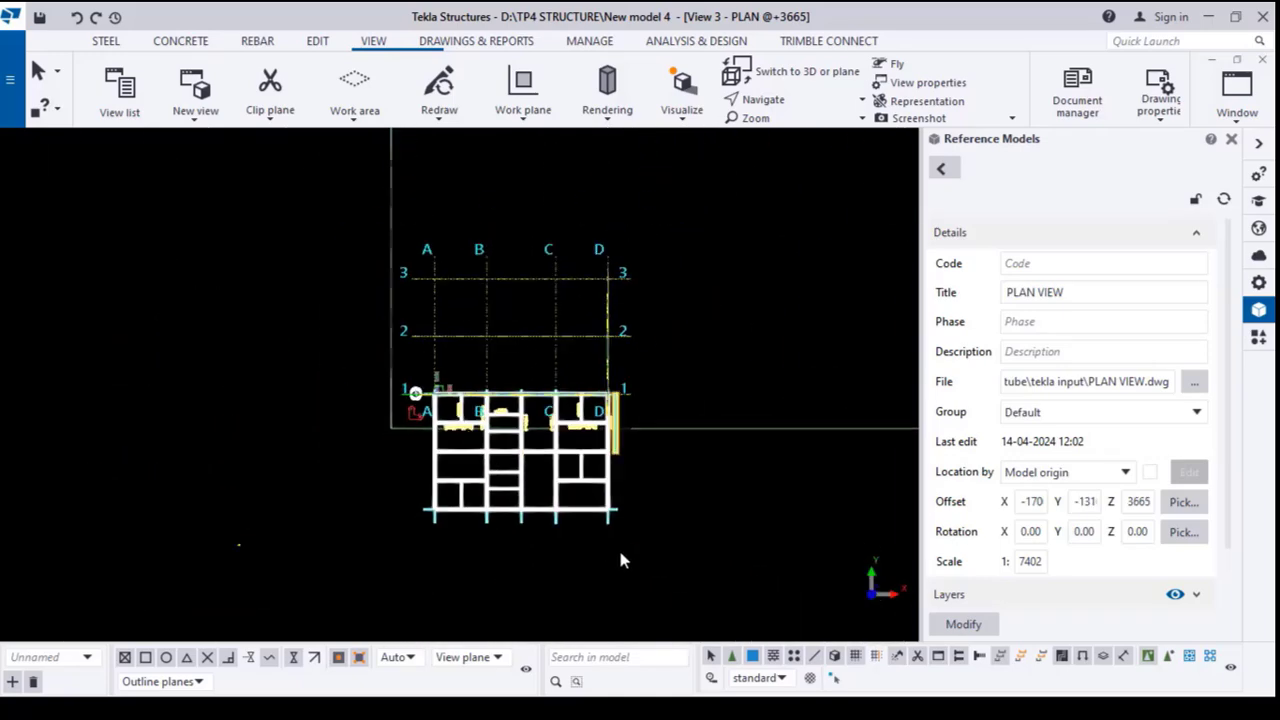
- Fit the work area of the PLAN @+3665 view around the whole placed plan drawing and dismiss the view properties
{"action": "scroll", "coordinate": [480, 460], "scroll_direction": "up", "scroll_amount": 5}
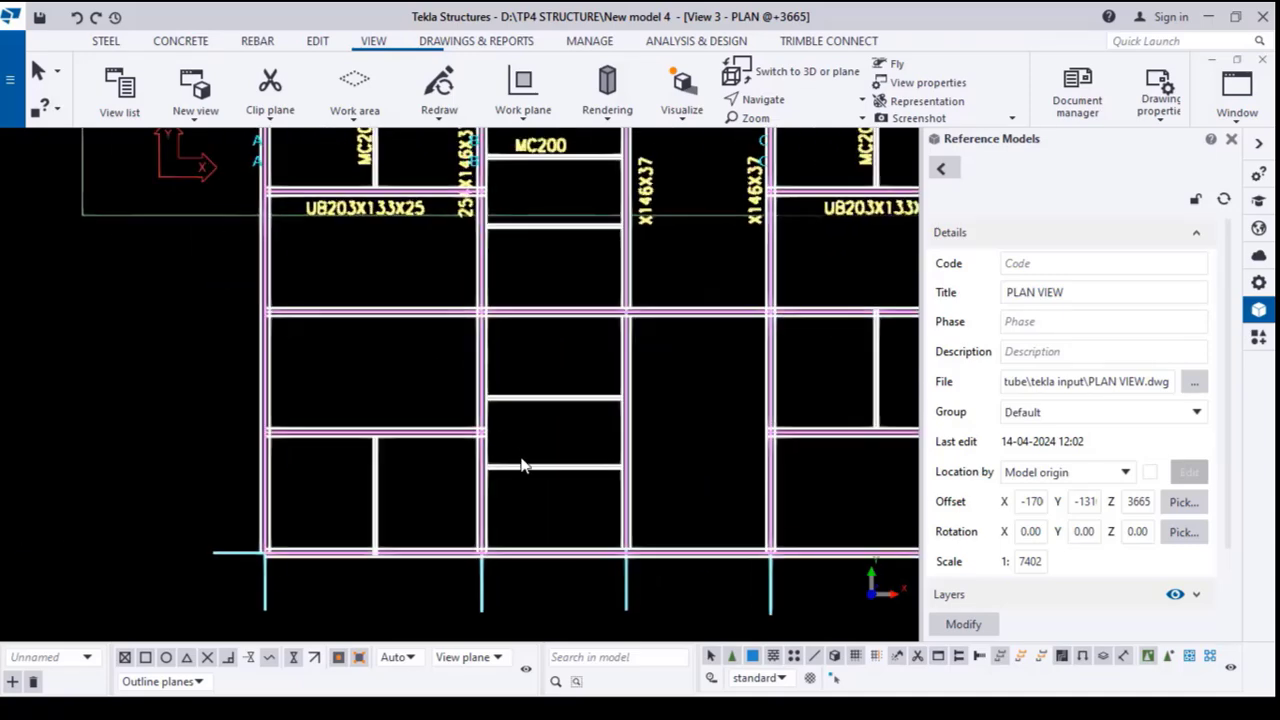
{"action": "scroll", "coordinate": [525, 480], "scroll_direction": "down", "scroll_amount": 2}
{"action": "middle_click_drag", "start_coordinate": [729, 517], "coordinate": [628, 508]}
{"action": "left_click", "coordinate": [719, 449]}
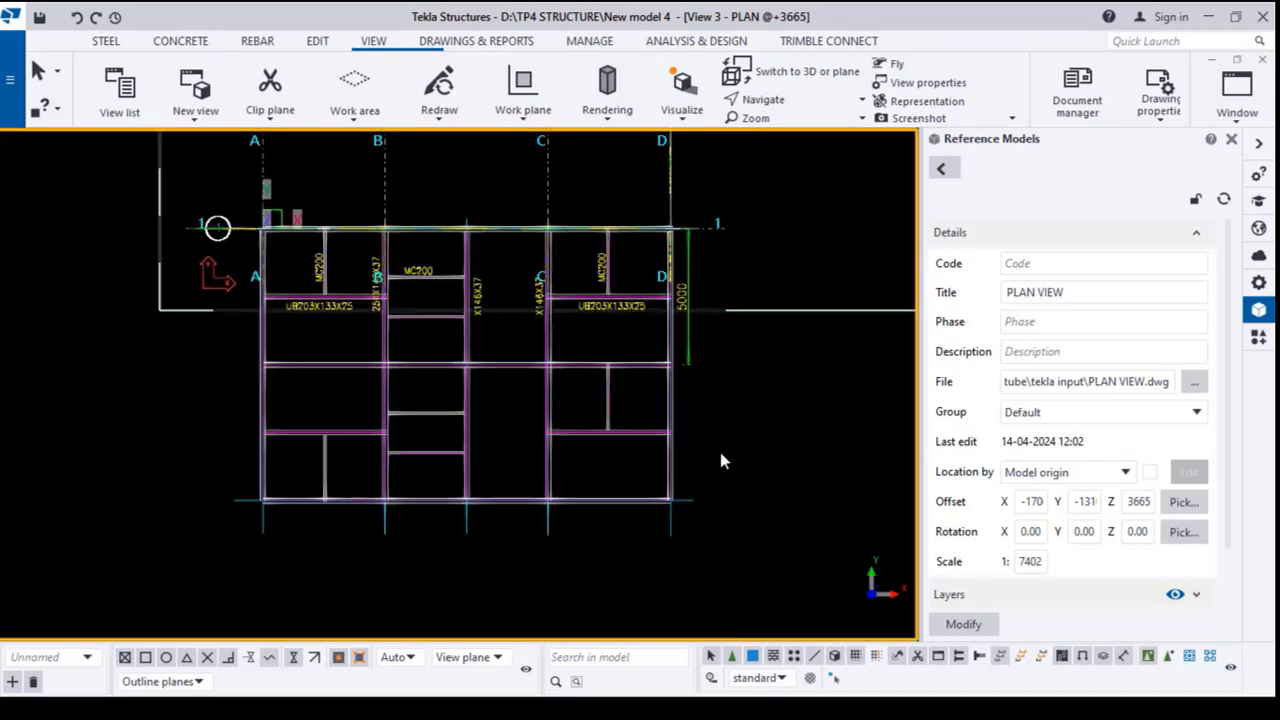
{"action": "right_click", "coordinate": [791, 220]}
{"action": "left_click", "coordinate": [918, 313]}
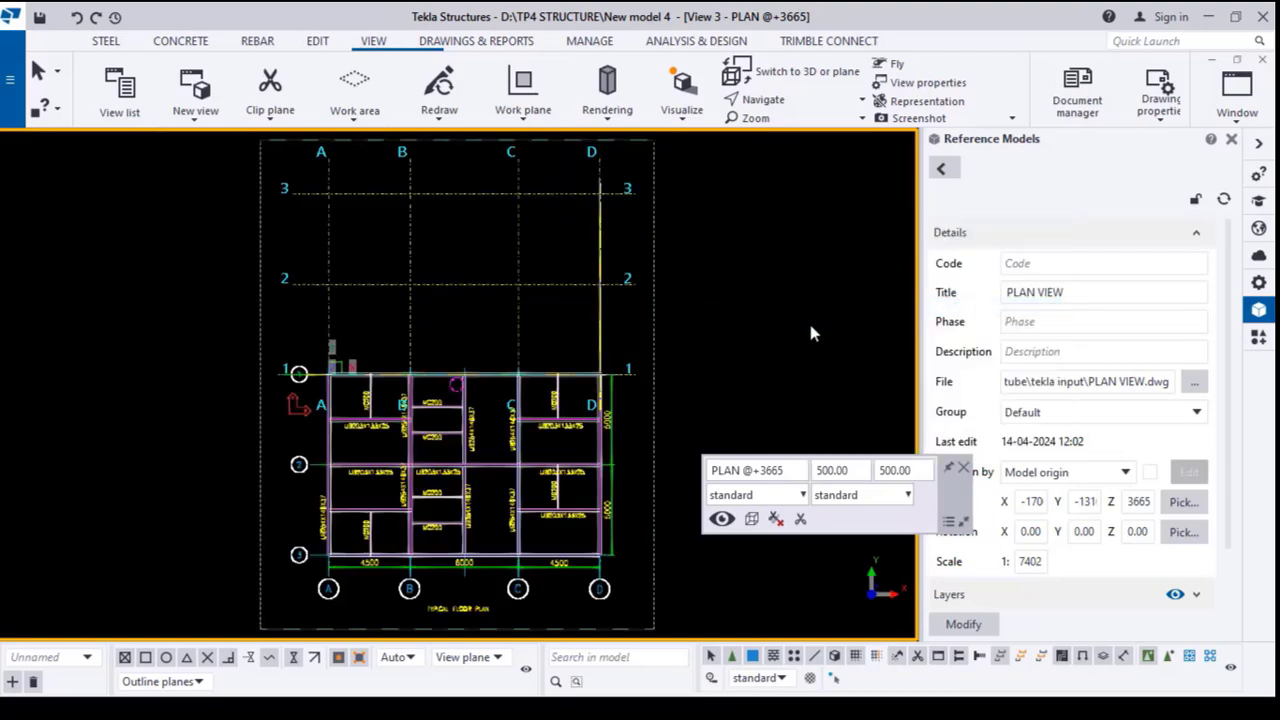
{"action": "scroll", "coordinate": [726, 356], "scroll_direction": "down", "scroll_amount": 2}
{"action": "scroll", "coordinate": [516, 508], "scroll_direction": "up", "scroll_amount": 5}
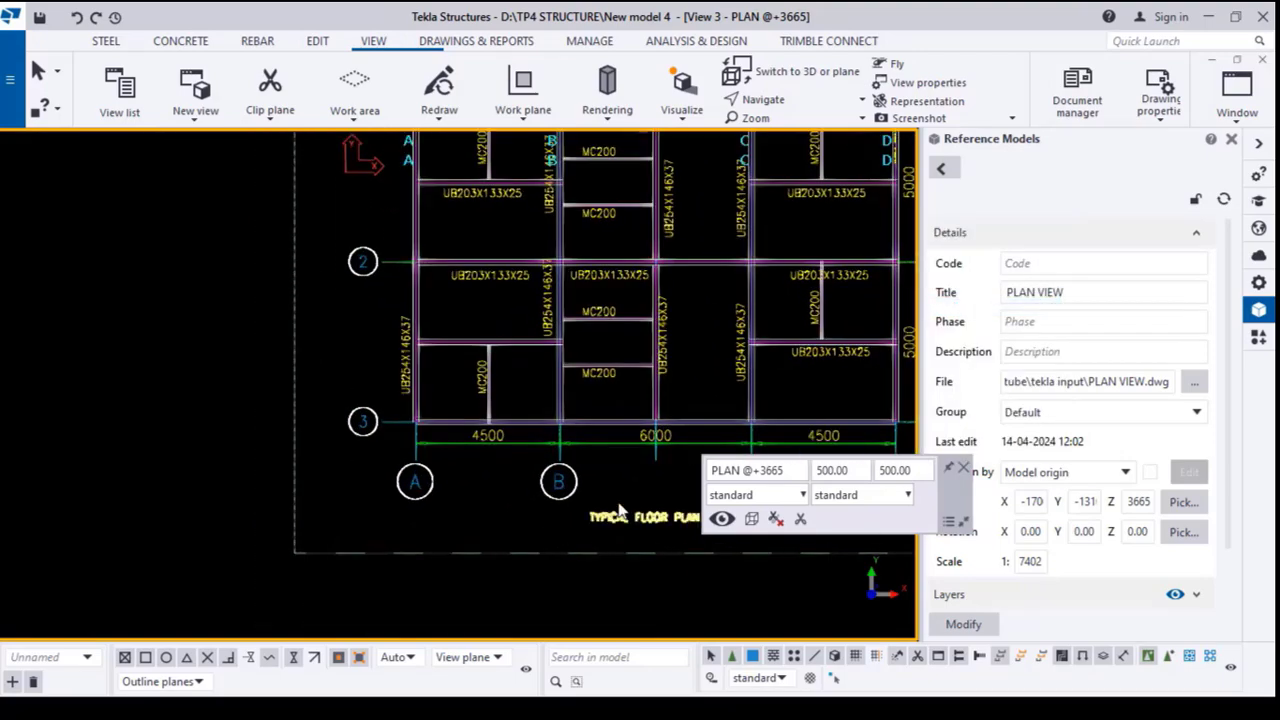
{"action": "scroll", "coordinate": [578, 477], "scroll_direction": "down", "scroll_amount": 3}
{"action": "scroll", "coordinate": [520, 410], "scroll_direction": "up", "scroll_amount": 3}
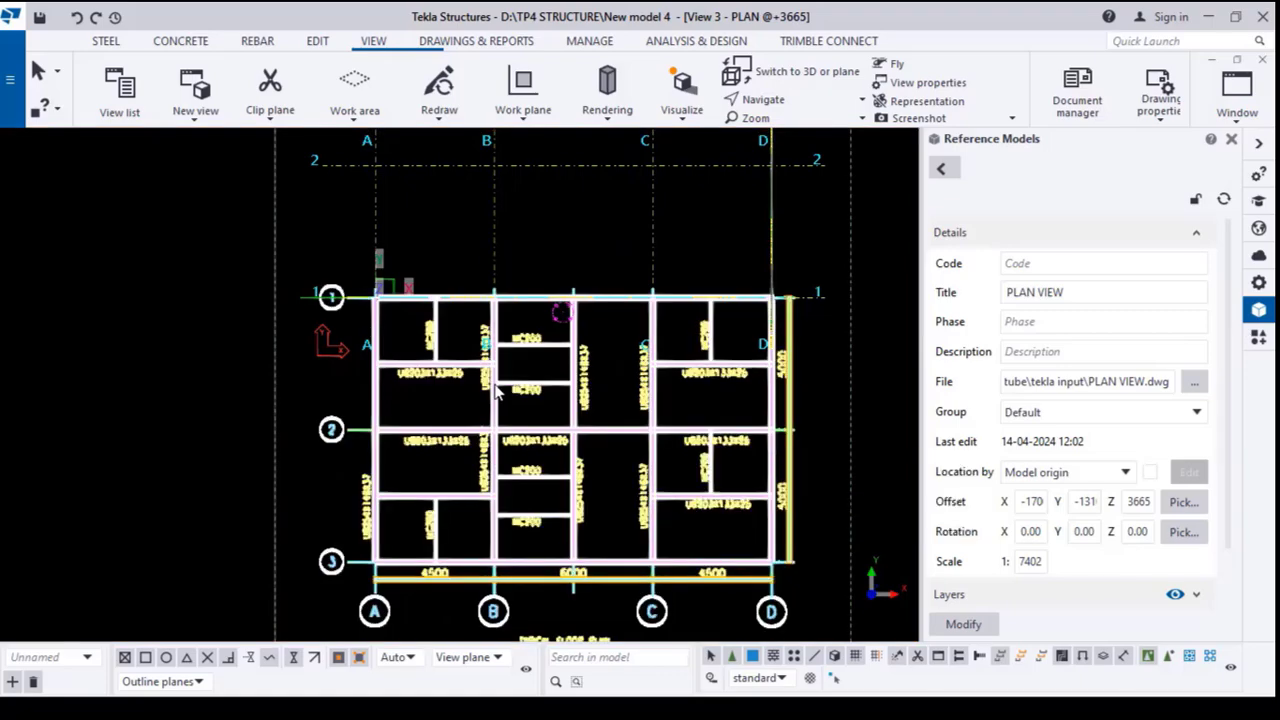
- Reverse the rectangular grid's Y labels to 3 2 1 to match the plan drawing's numbering
{"action": "scroll", "coordinate": [492, 388], "scroll_direction": "up", "scroll_amount": 4}
{"action": "scroll", "coordinate": [540, 368], "scroll_direction": "down", "scroll_amount": 5}
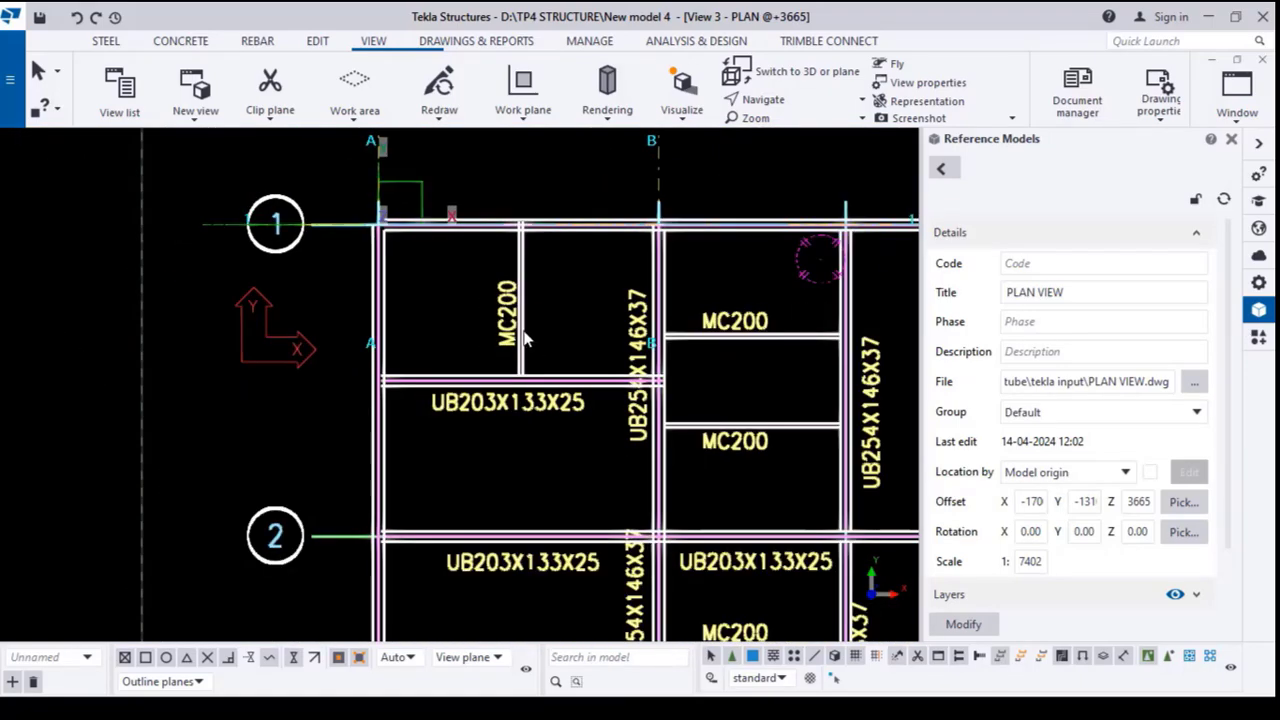
{"action": "scroll", "coordinate": [500, 368], "scroll_direction": "down", "scroll_amount": 3}
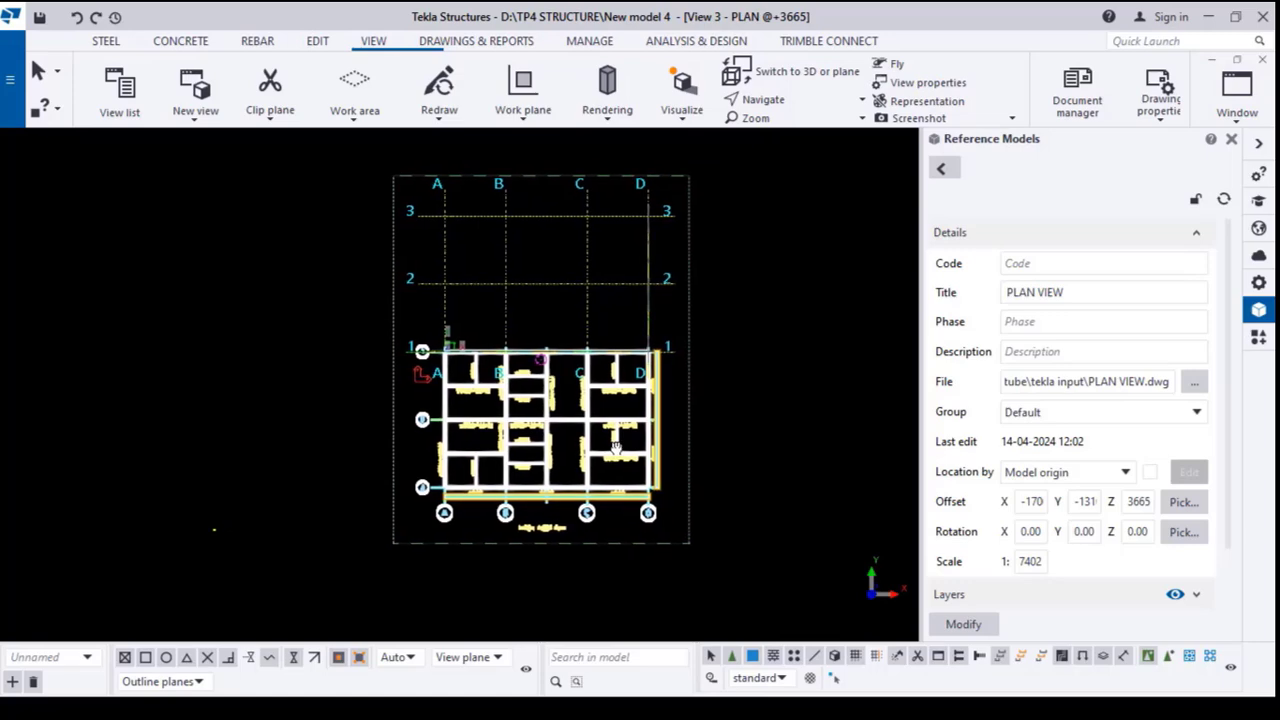
{"action": "left_click", "coordinate": [480, 282]}
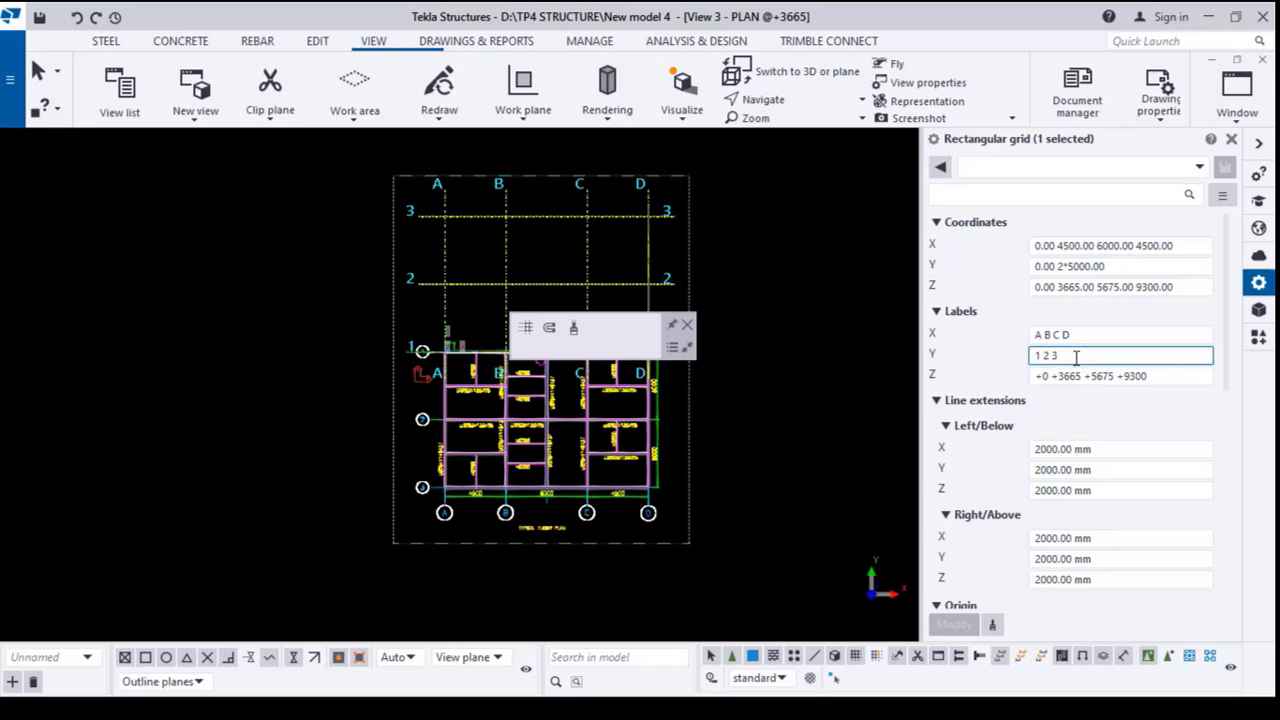
{"action": "type", "text": "3"}
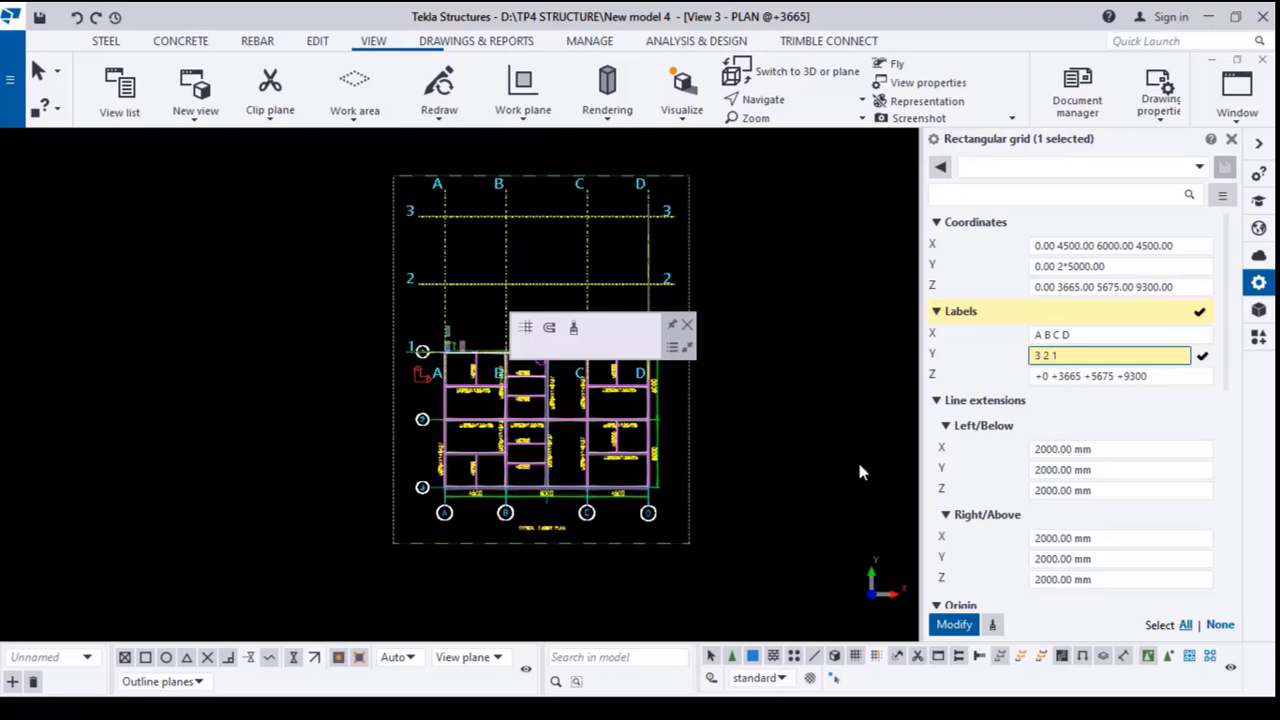
{"action": "left_click", "coordinate": [954, 630]}
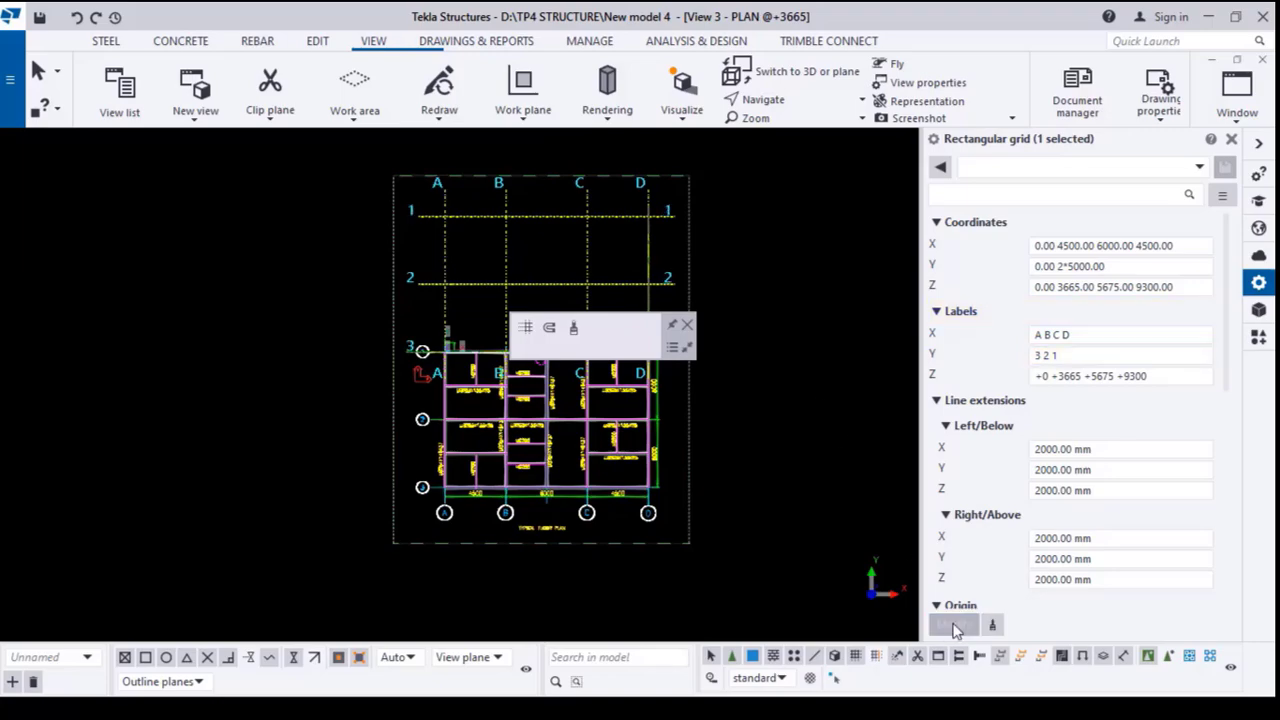
{"action": "left_click", "coordinate": [797, 396]}
- Move the plan reference model from its own A-3 grid intersection to the model grid's A-3 intersection
{"action": "scroll", "coordinate": [505, 330], "scroll_direction": "up", "scroll_amount": 5}
{"action": "right_click", "coordinate": [505, 323]}
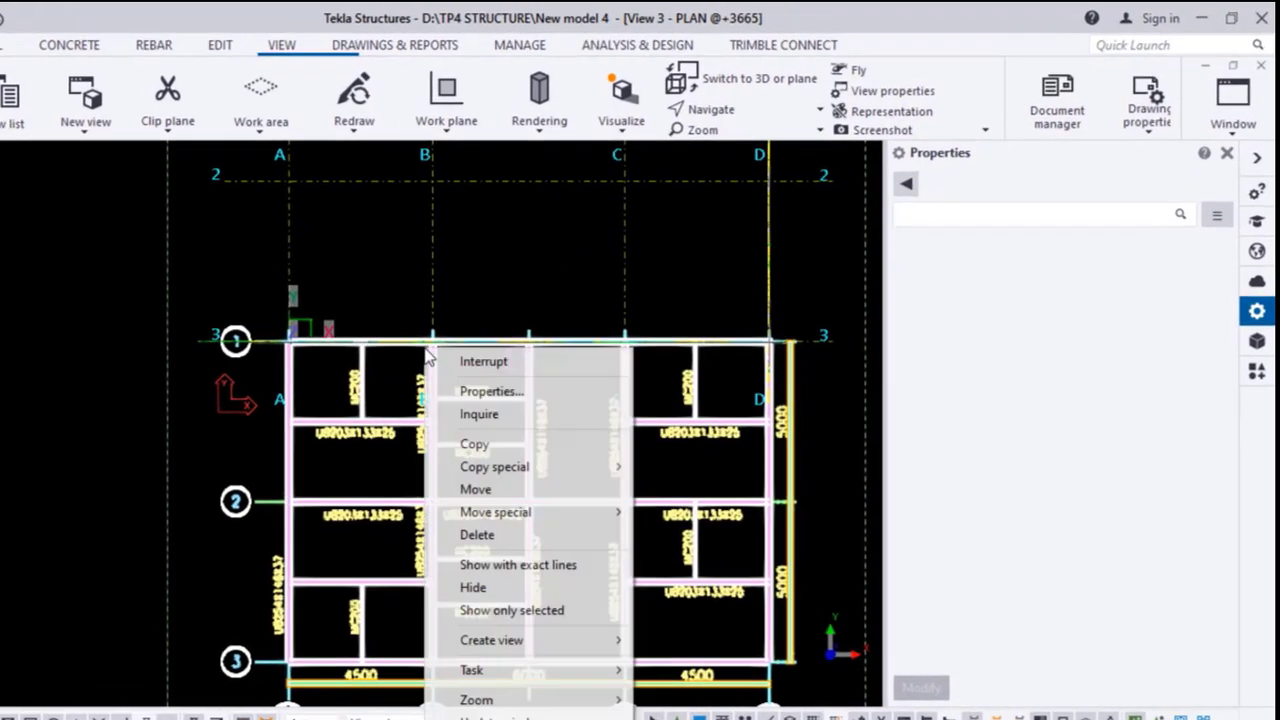
{"action": "left_click", "coordinate": [590, 444]}
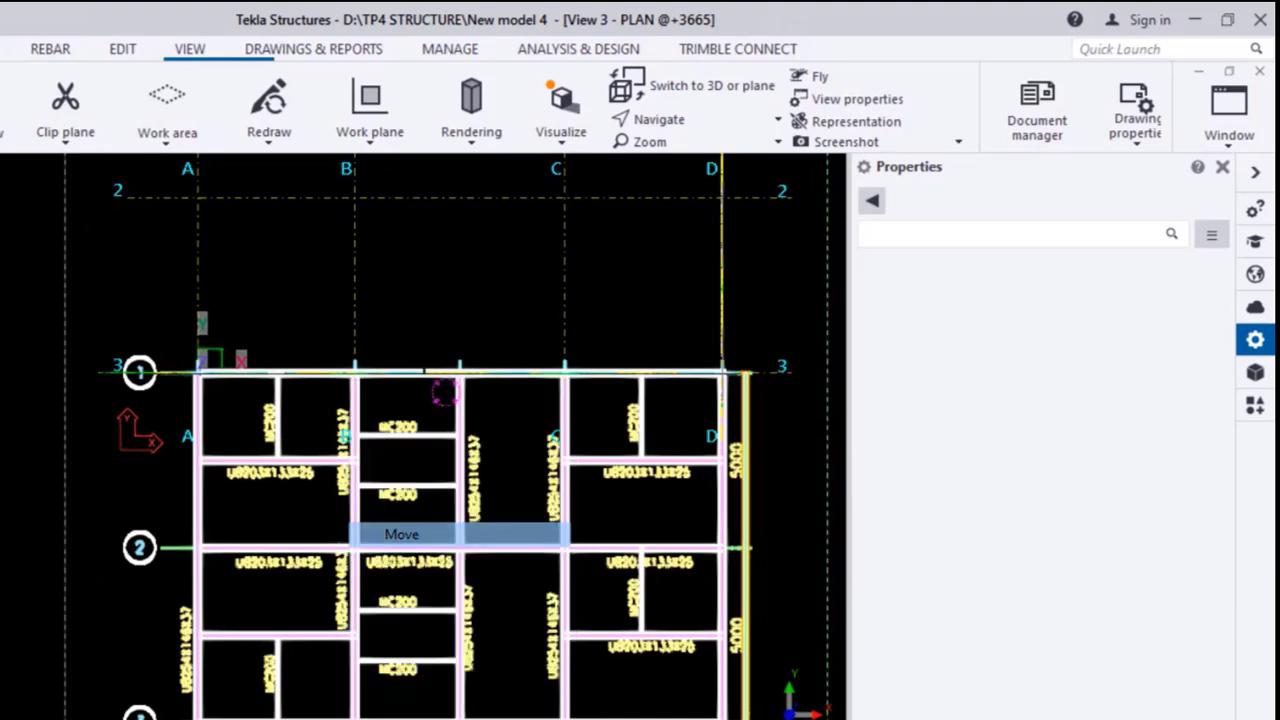
{"action": "scroll", "coordinate": [337, 529], "scroll_direction": "down", "scroll_amount": 2}
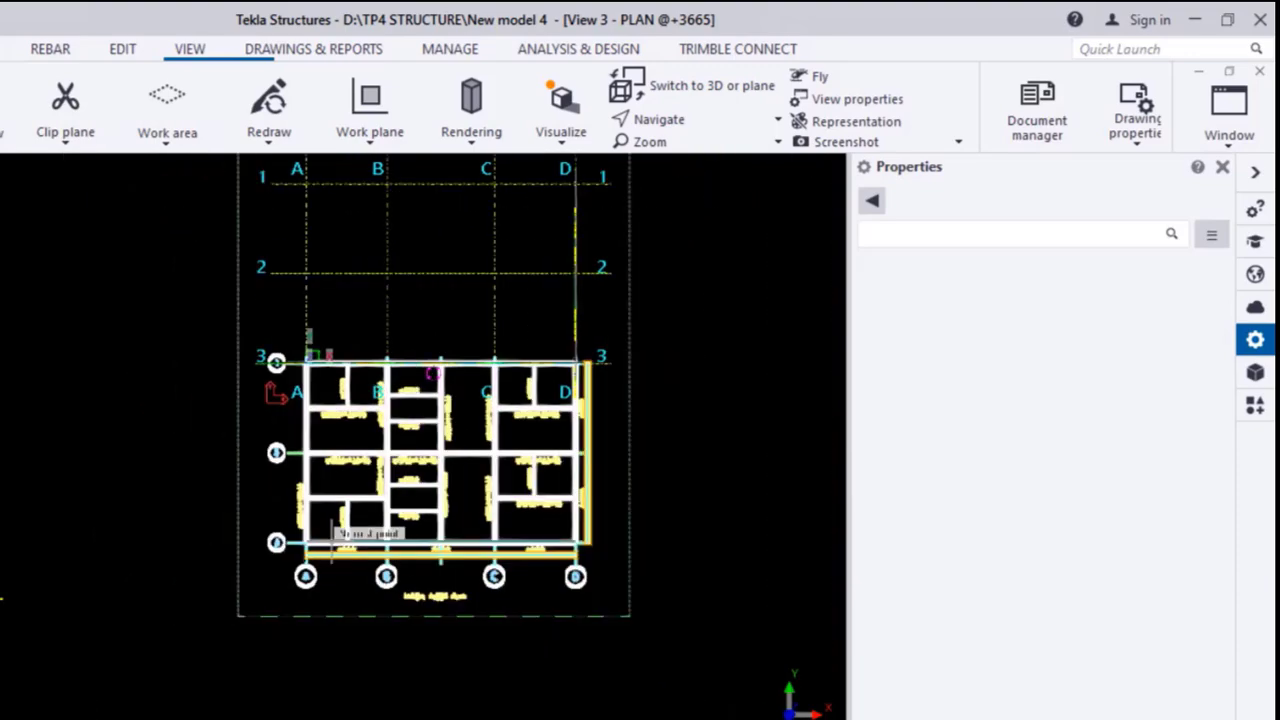
{"action": "scroll", "coordinate": [320, 505], "scroll_direction": "up", "scroll_amount": 10}
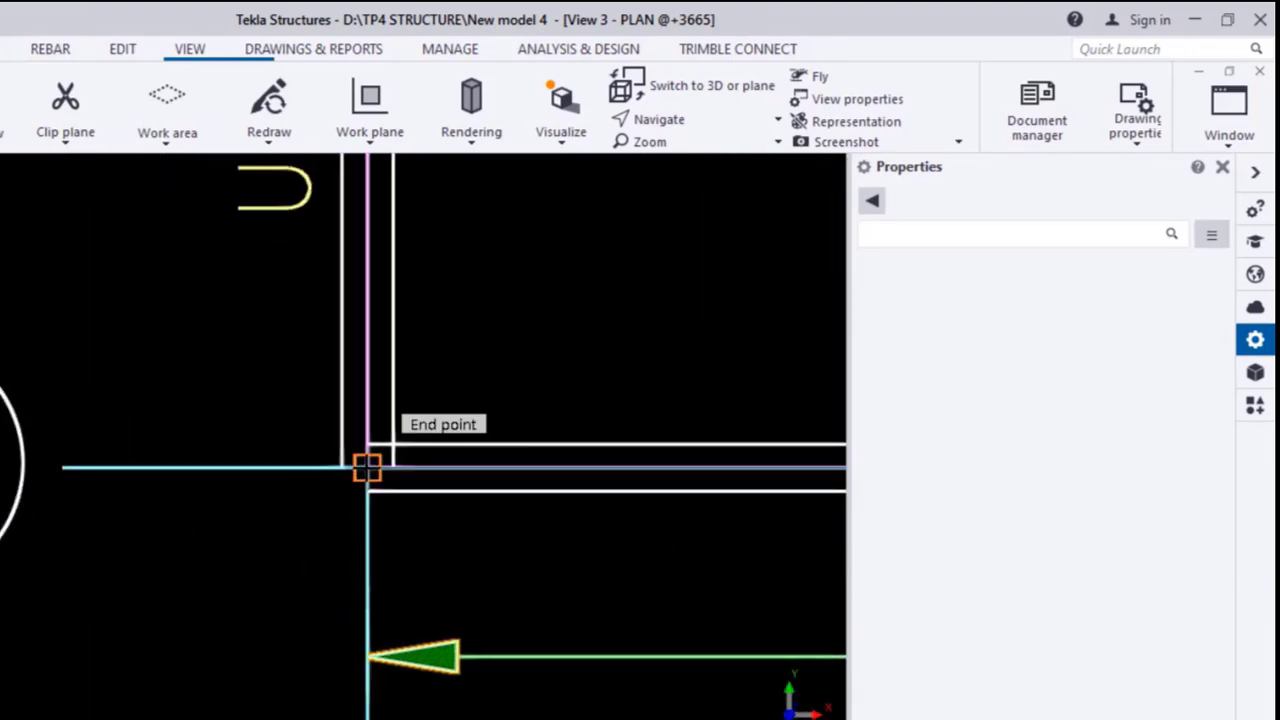
{"action": "left_click", "coordinate": [365, 467]}
{"action": "scroll", "coordinate": [306, 560], "scroll_direction": "down", "scroll_amount": 8}
{"action": "middle_click_drag", "start_coordinate": [427, 356], "coordinate": [426, 526]}
{"action": "scroll", "coordinate": [318, 404], "scroll_direction": "up", "scroll_amount": 8}
{"action": "scroll", "coordinate": [363, 388], "scroll_direction": "up", "scroll_amount": 2}
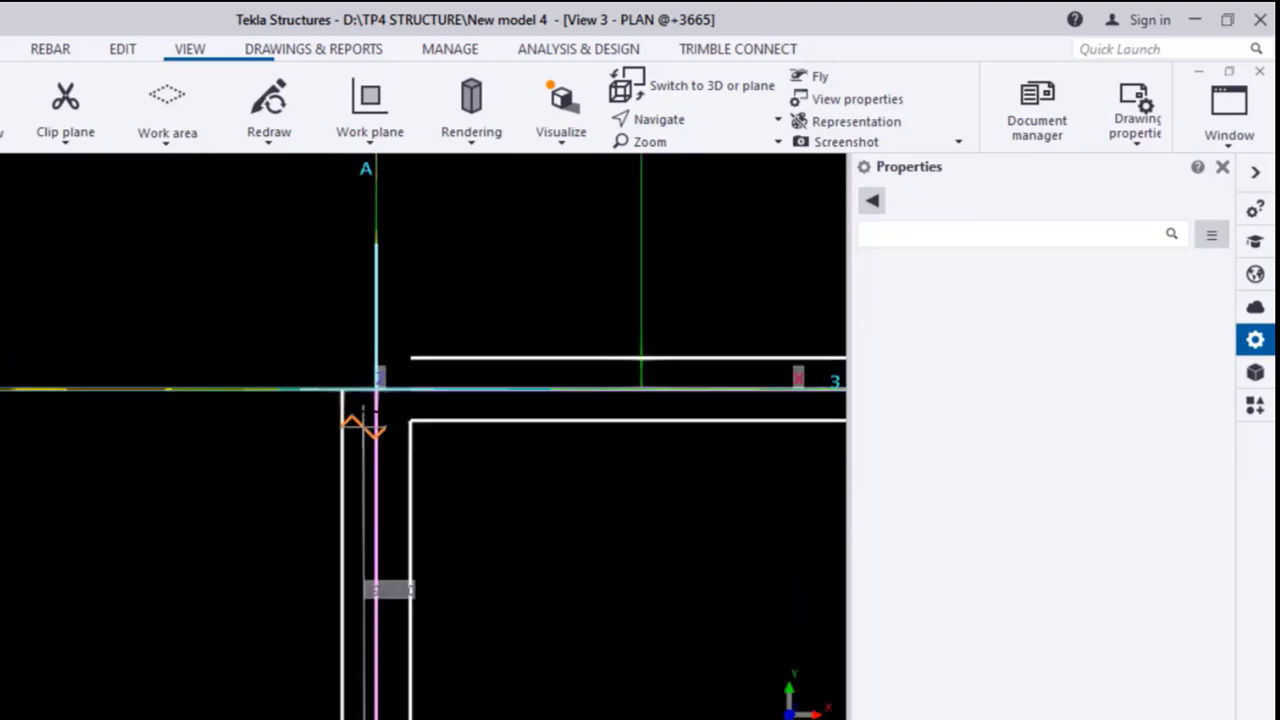
{"action": "left_click", "coordinate": [374, 392]}
{"action": "scroll", "coordinate": [220, 489], "scroll_direction": "down", "scroll_amount": 10}
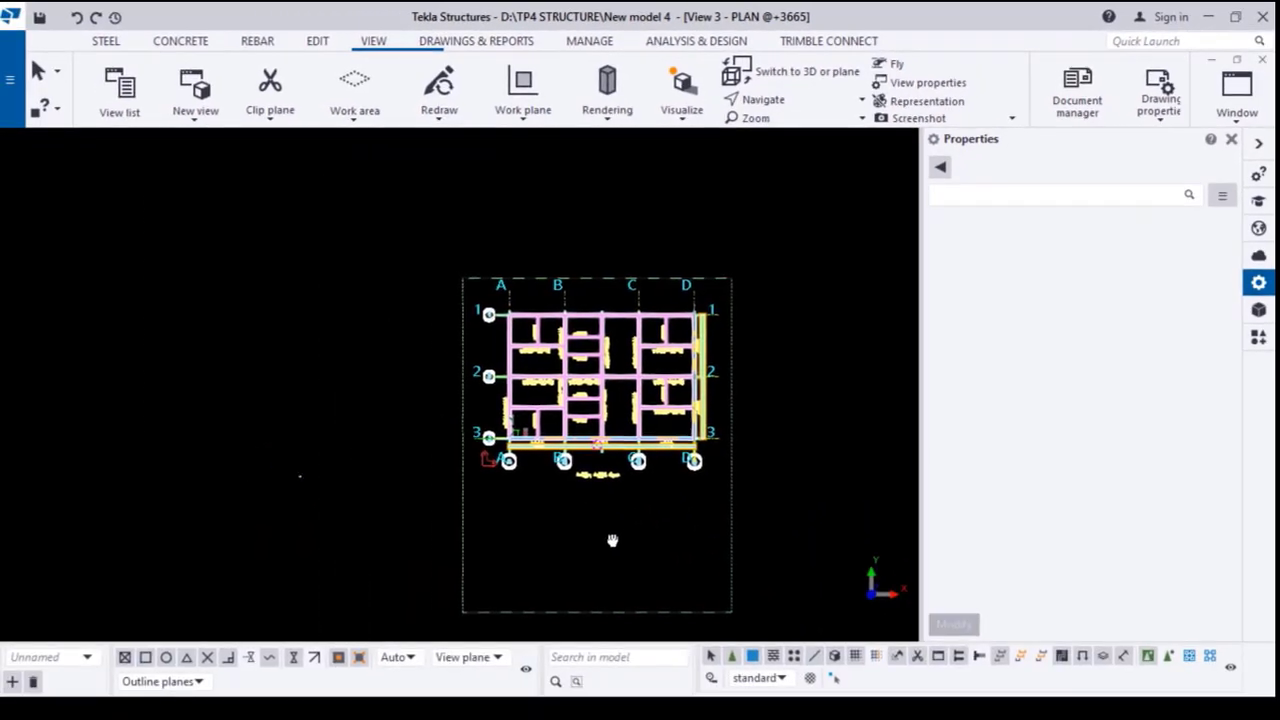
{"action": "middle_click_drag", "start_coordinate": [612, 540], "coordinate": [620, 546]}
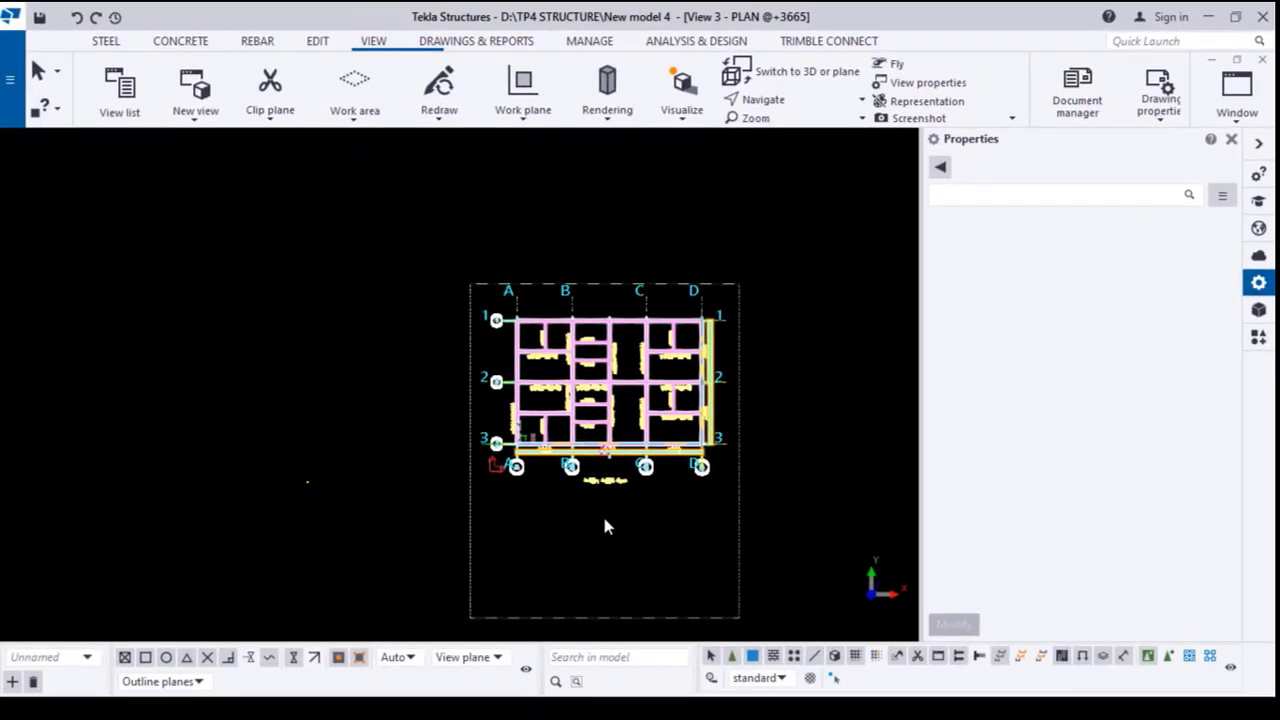
- Examine in the 3D view how the placed plan lines up with the two elevation drawings and the grid
{"action": "key", "text": "ctrl+Tab"}
{"action": "middle_click_drag", "start_coordinate": [702, 539], "coordinate": [260, 411], "text": "ctrl"}
{"action": "left_click", "coordinate": [518, 502]}
{"action": "middle_click_drag", "start_coordinate": [788, 534], "coordinate": [726, 452]}
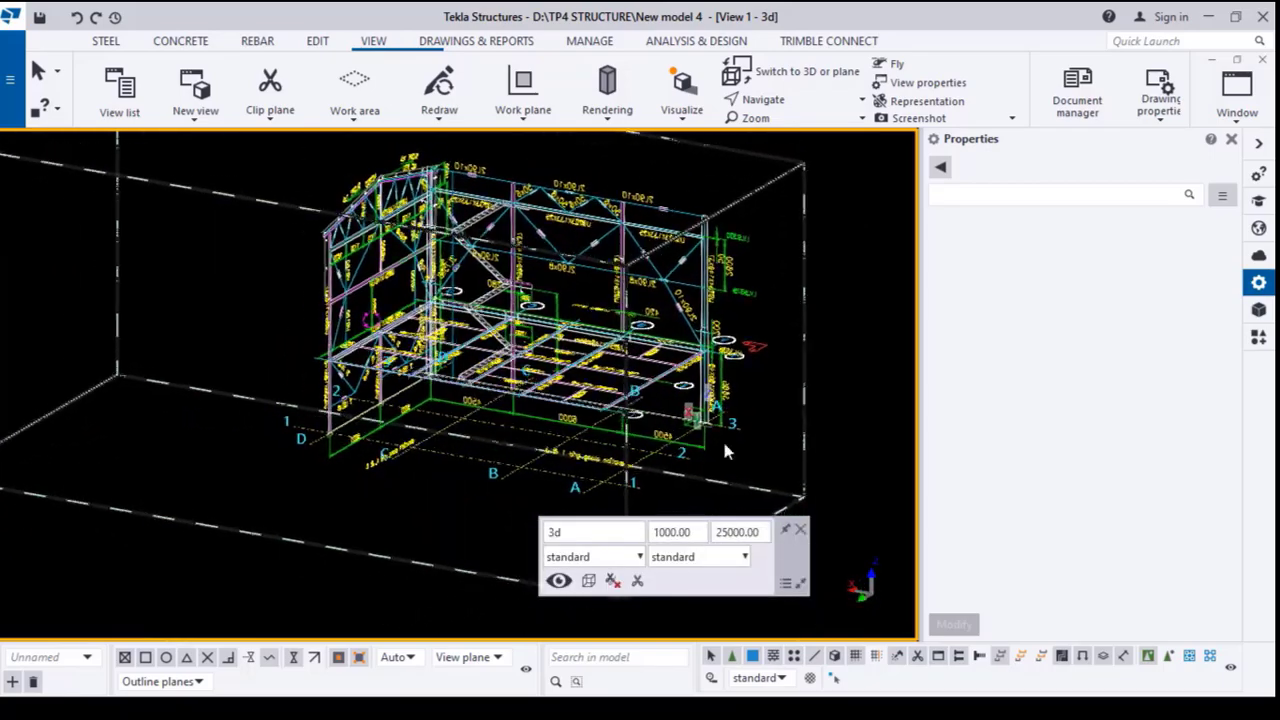
{"action": "left_click", "coordinate": [801, 533]}
{"action": "middle_click_drag", "start_coordinate": [479, 512], "coordinate": [757, 561], "text": "ctrl"}
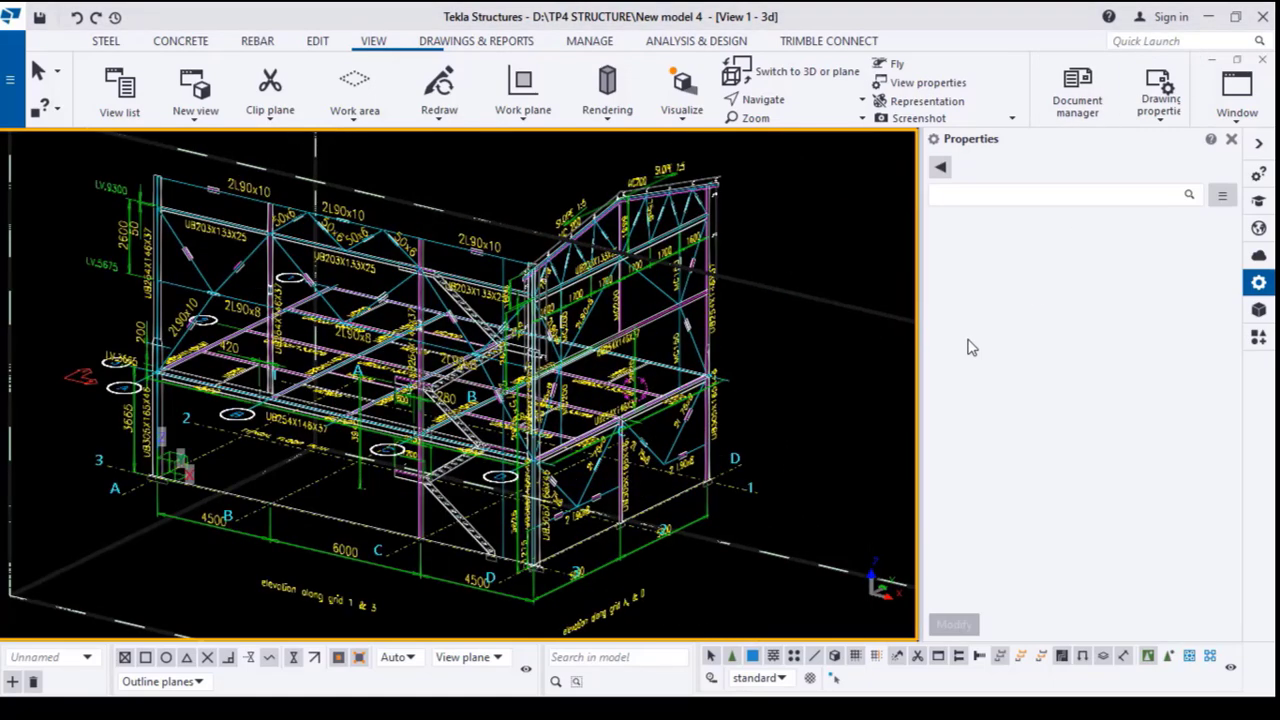
{"action": "middle_click_drag", "start_coordinate": [755, 416], "coordinate": [743, 336]}
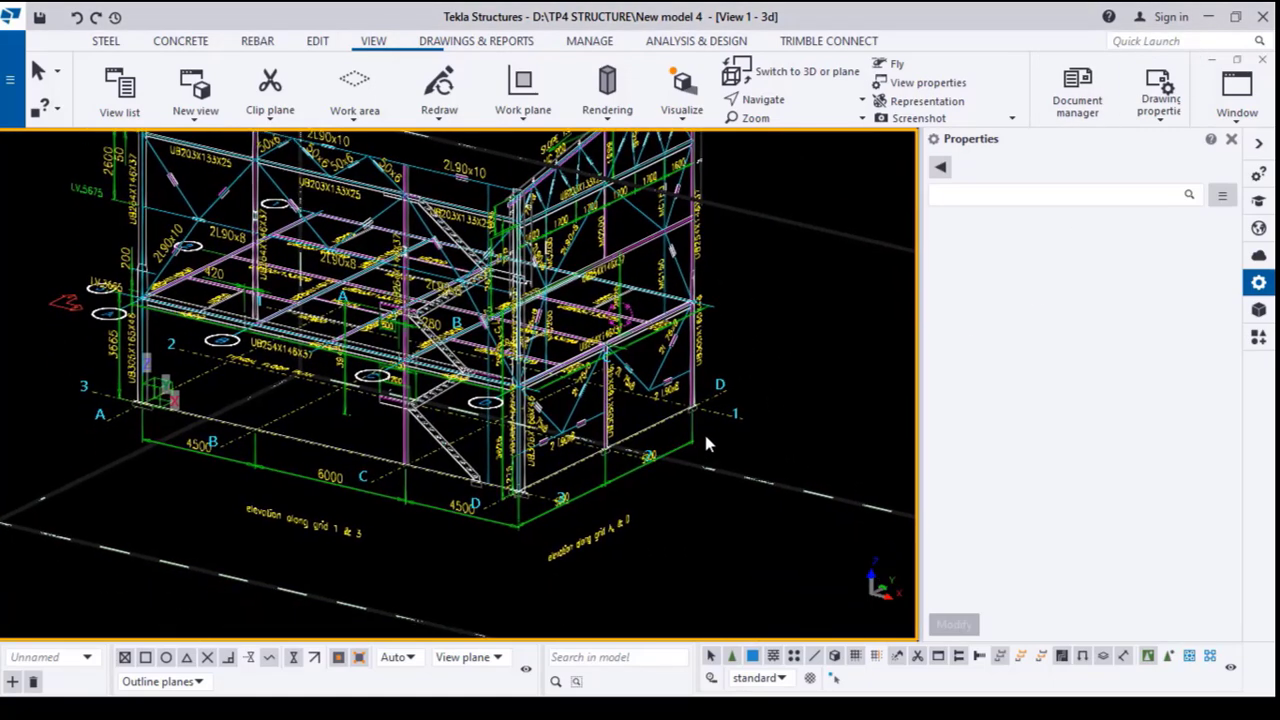
{"action": "middle_click_drag", "start_coordinate": [705, 443], "coordinate": [375, 492], "text": "ctrl"}
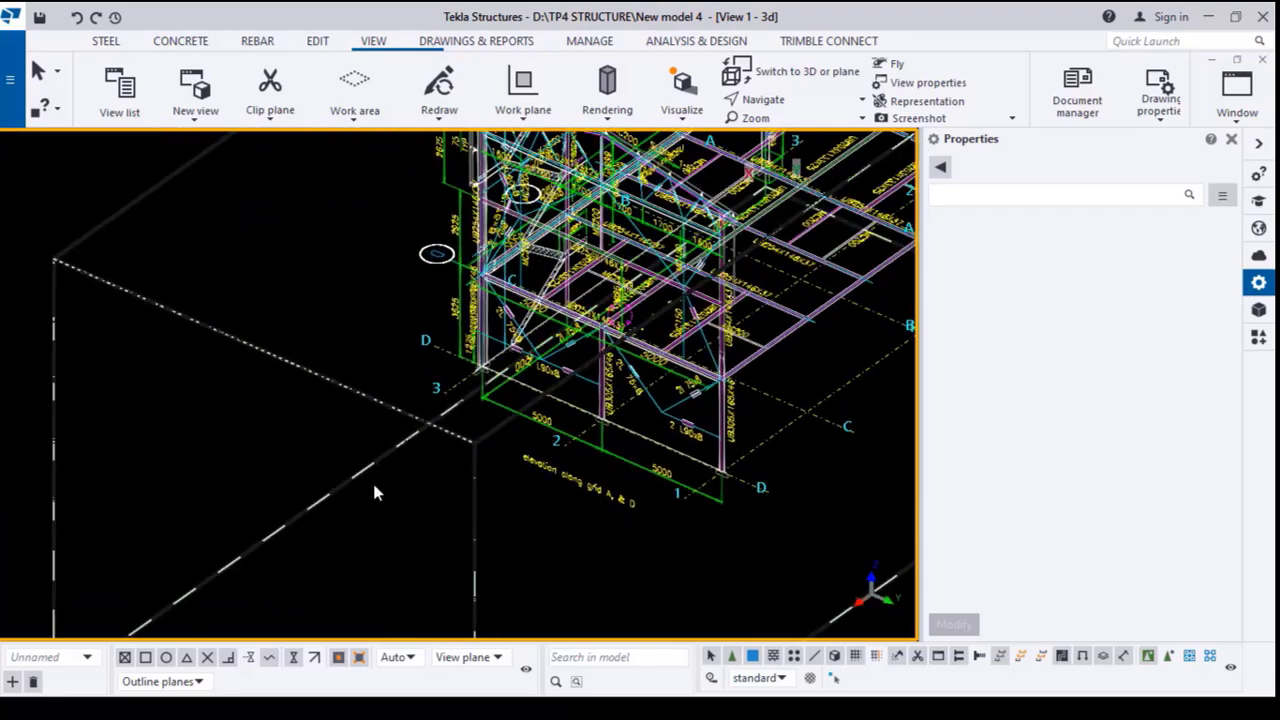
- Open the named view GRID @D to show the elevation along grids A and D, dismissing the view list and view properties
{"action": "key", "text": "ctrl+i"}
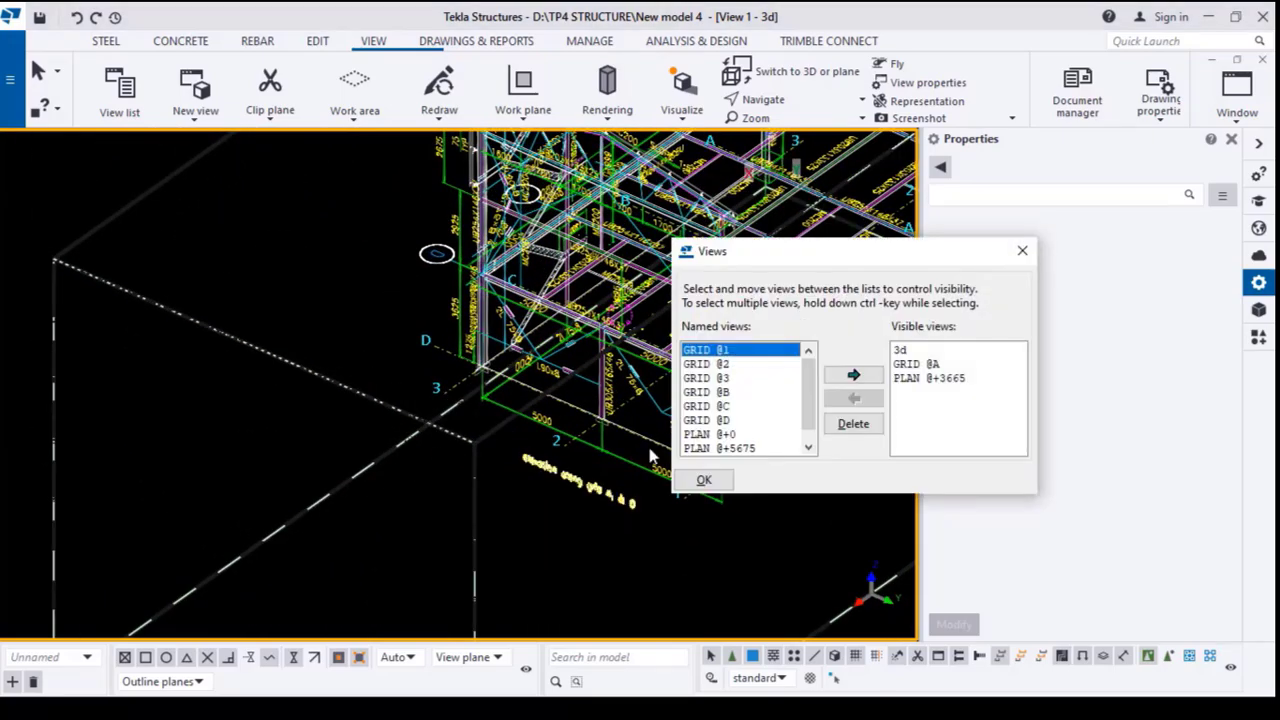
{"action": "double_click", "coordinate": [727, 421]}
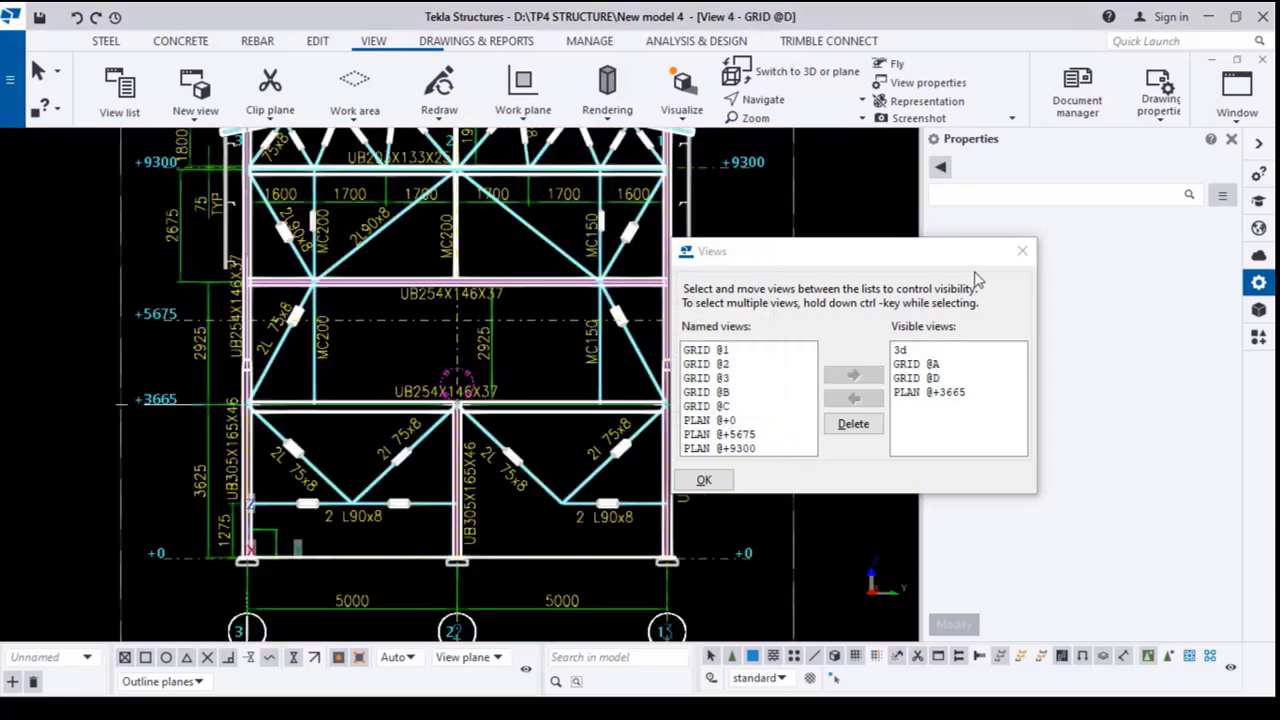
{"action": "left_click", "coordinate": [1023, 253]}
{"action": "left_click", "coordinate": [776, 336]}
{"action": "scroll", "coordinate": [776, 338], "scroll_direction": "down", "scroll_amount": 4}
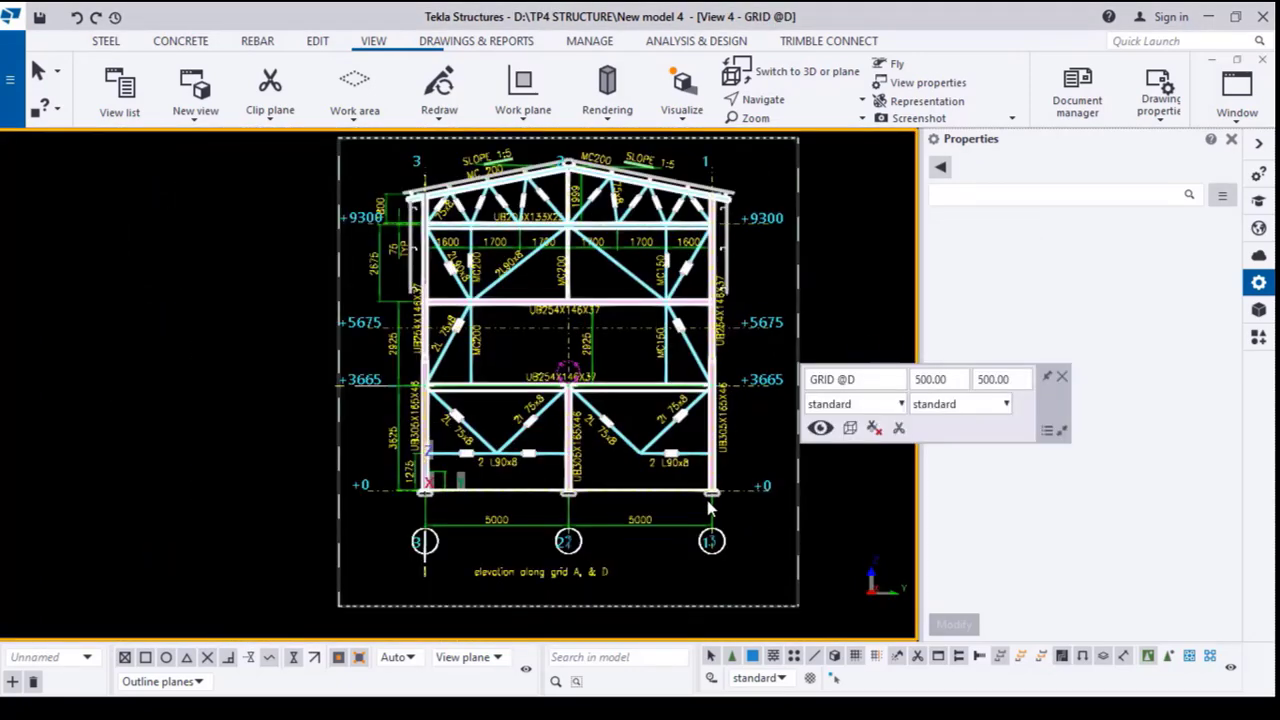
{"action": "middle_click_drag", "start_coordinate": [709, 502], "coordinate": [702, 436]}
{"action": "left_click", "coordinate": [1062, 377]}
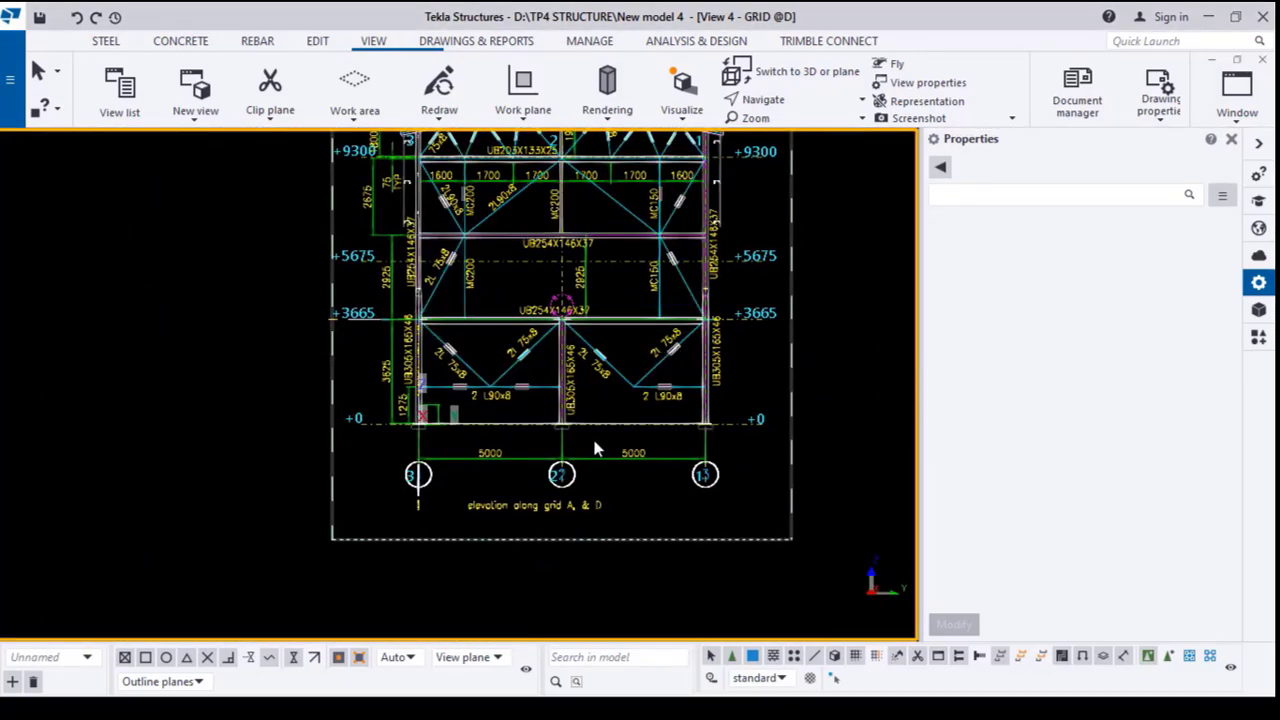
{"action": "middle_click_drag", "start_coordinate": [648, 392], "coordinate": [464, 187]}
{"action": "scroll", "coordinate": [332, 267], "scroll_direction": "up", "scroll_amount": 8}
{"action": "middle_click_drag", "start_coordinate": [487, 413], "coordinate": [498, 360]}
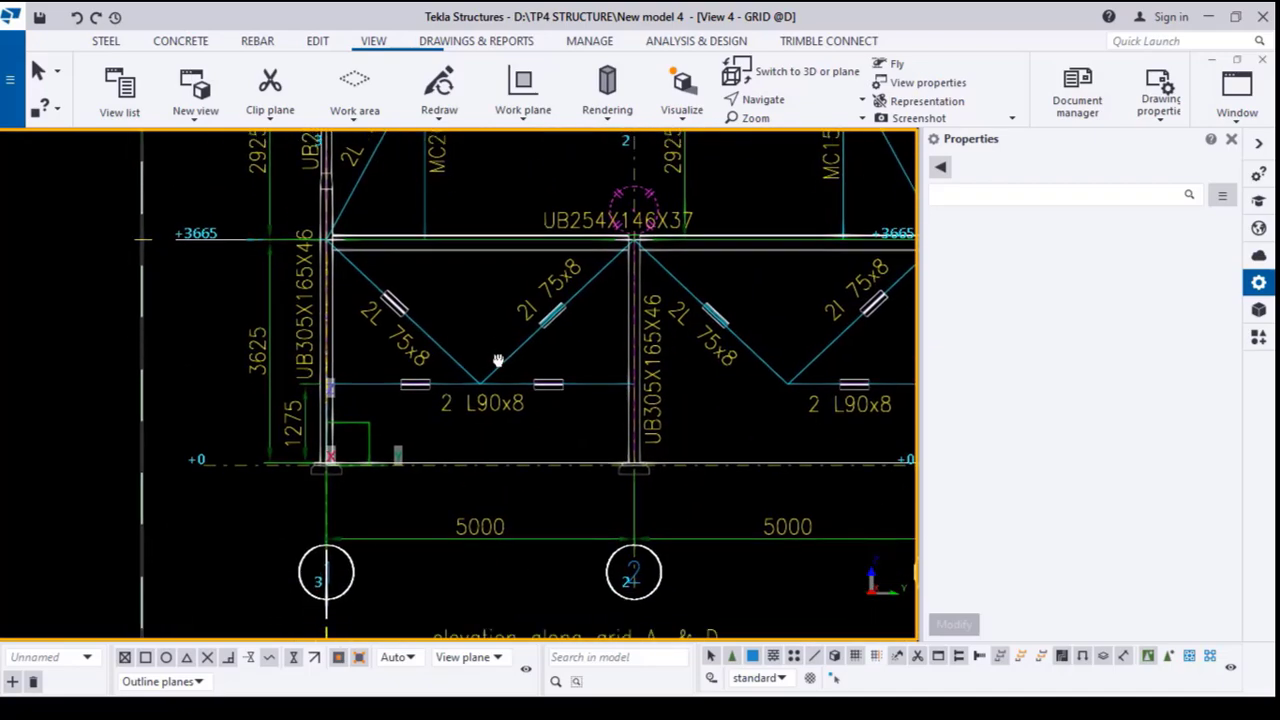
- Place a UB457X191X74 steel column in material IS2062 at the intersection of grid line 3 and the +0 level
{"action": "left_click", "coordinate": [106, 41]}
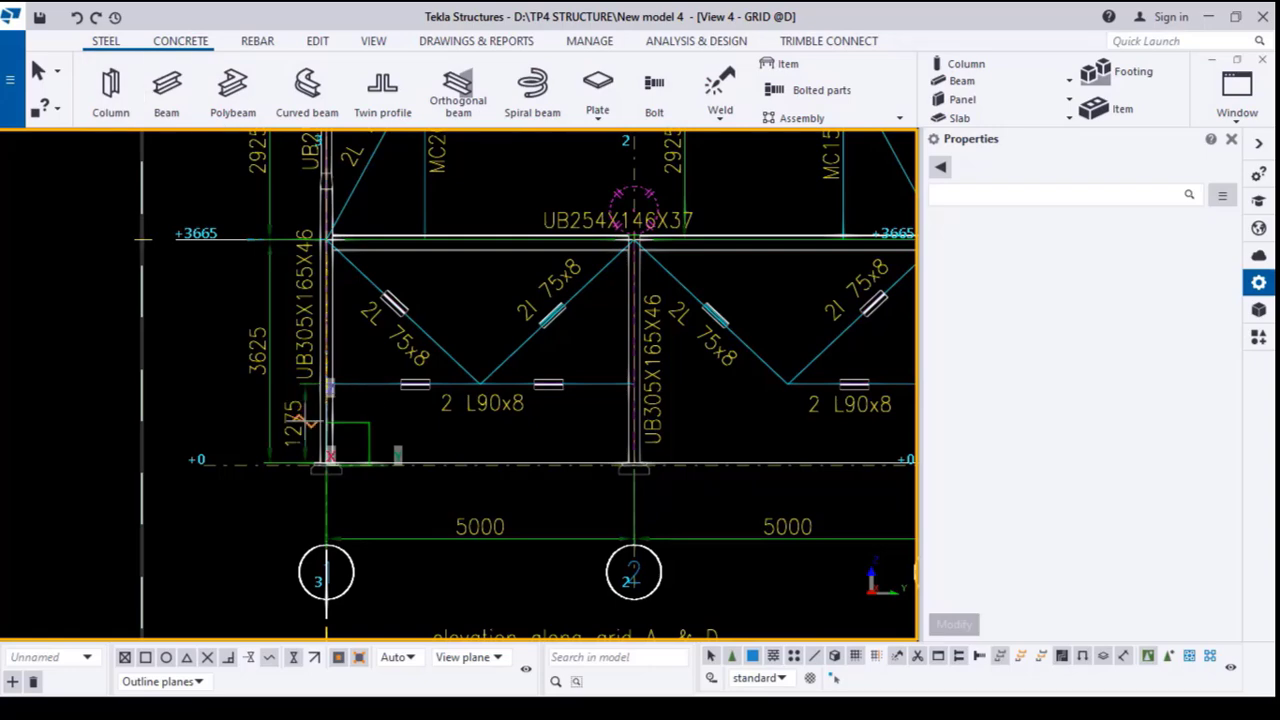
{"action": "scroll", "coordinate": [310, 450], "scroll_direction": "up", "scroll_amount": 3}
{"action": "scroll", "coordinate": [434, 406], "scroll_direction": "down", "scroll_amount": 3}
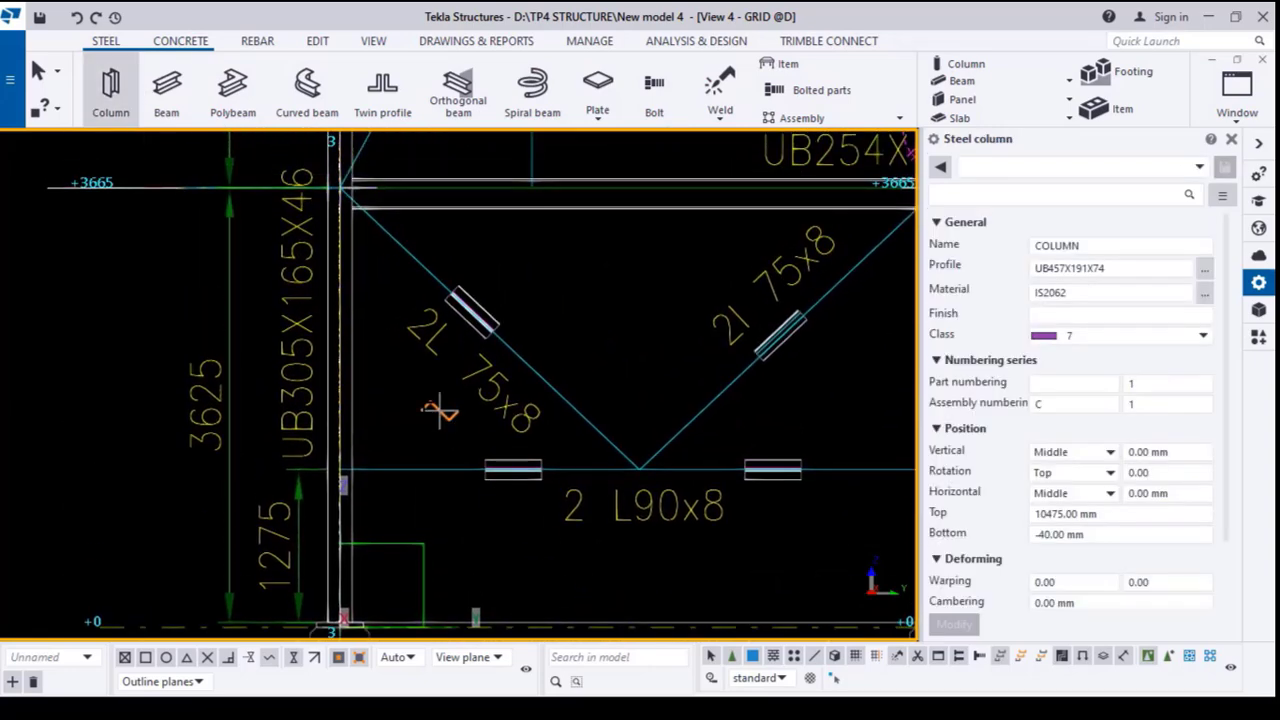
{"action": "middle_click_drag", "start_coordinate": [458, 500], "coordinate": [485, 482]}
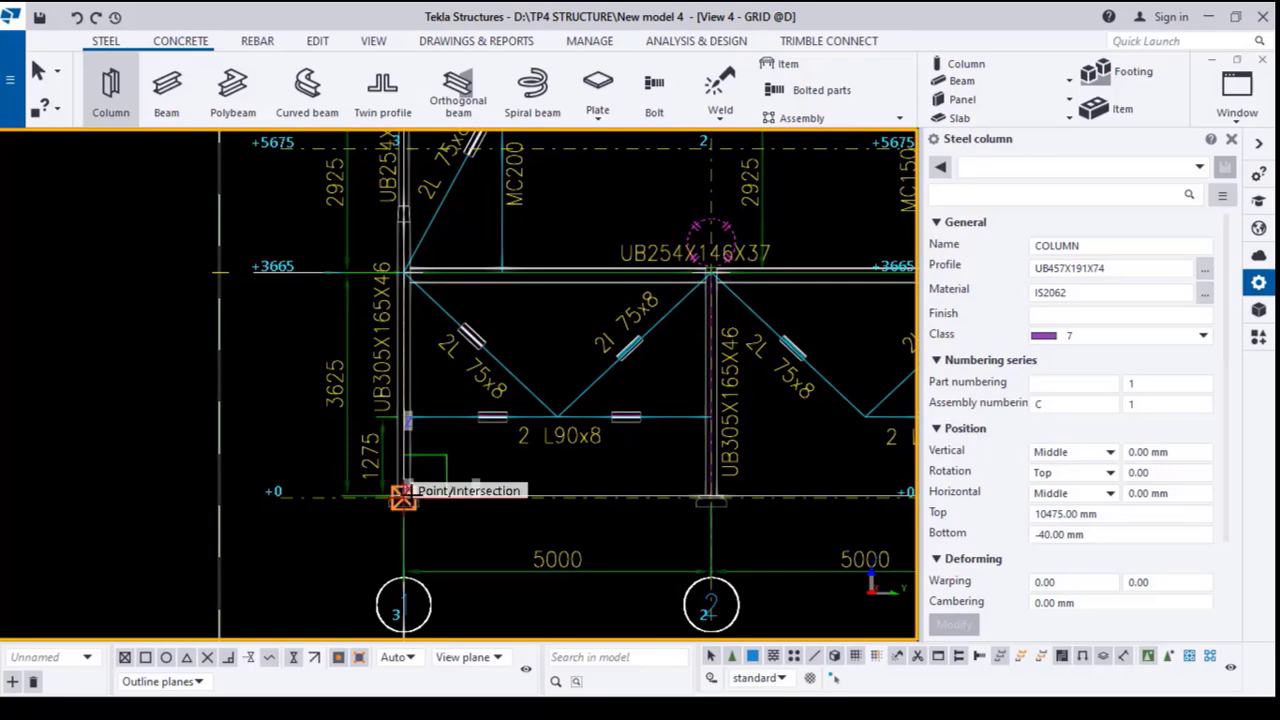
{"action": "left_click", "coordinate": [403, 497]}
{"action": "right_click", "coordinate": [475, 347]}
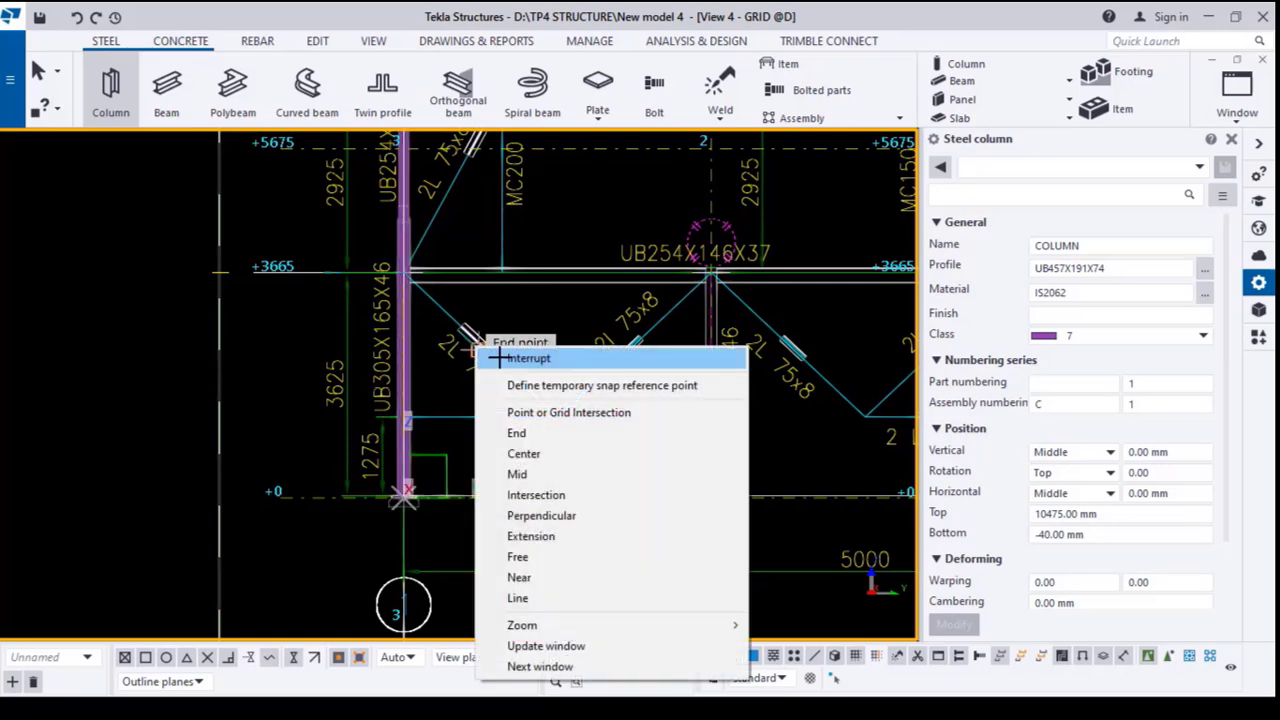
{"action": "left_click", "coordinate": [492, 358]}
- Move the top end of the grid line 3 column down to where the sloping rafter's upper edge crosses the grid line
{"action": "middle_click_drag", "start_coordinate": [434, 218], "coordinate": [487, 447]}
{"action": "middle_click_drag", "start_coordinate": [492, 210], "coordinate": [503, 374]}
{"action": "scroll", "coordinate": [462, 280], "scroll_direction": "up", "scroll_amount": 7}
{"action": "scroll", "coordinate": [508, 272], "scroll_direction": "up", "scroll_amount": 2}
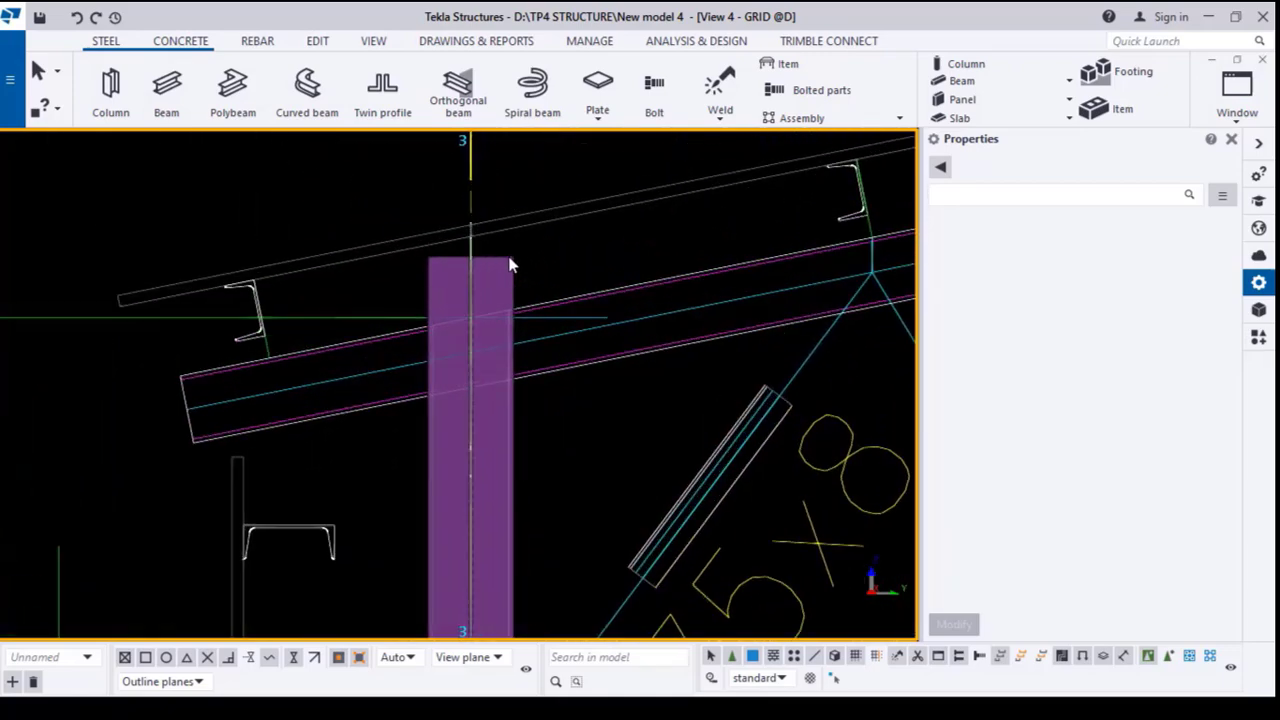
{"action": "left_click", "coordinate": [447, 258]}
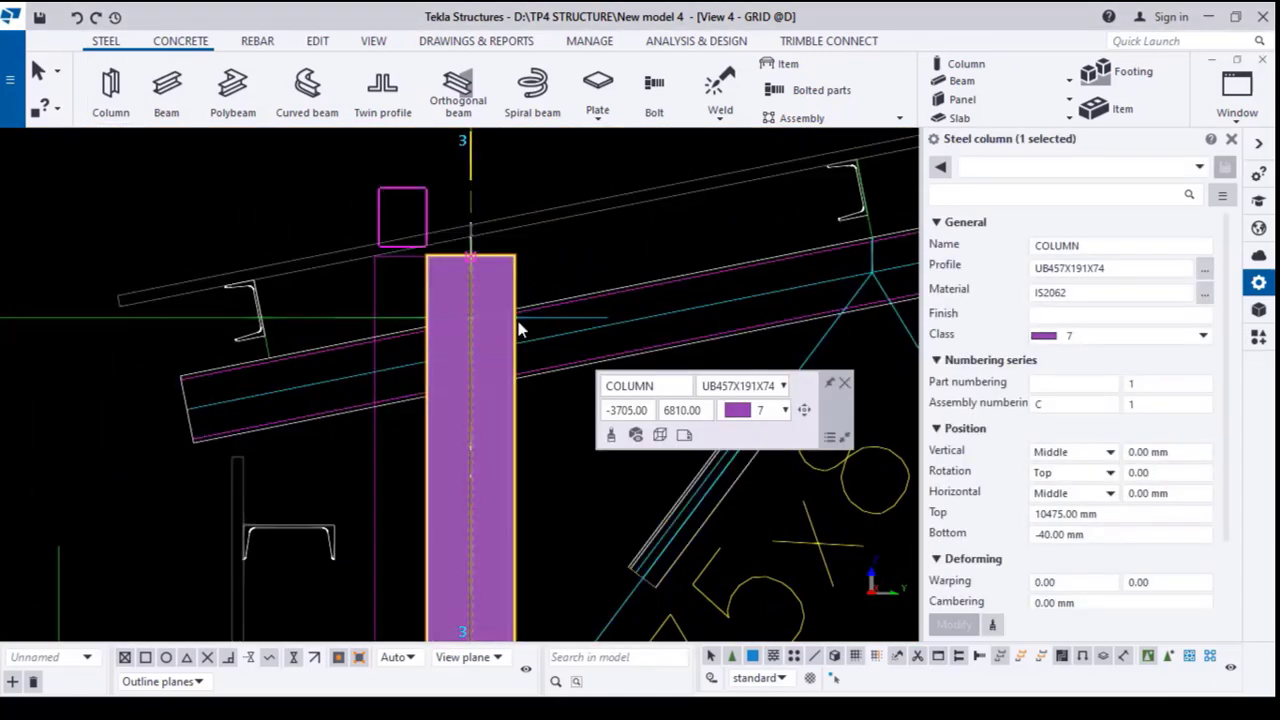
{"action": "right_click", "coordinate": [342, 154]}
{"action": "left_click", "coordinate": [408, 280]}
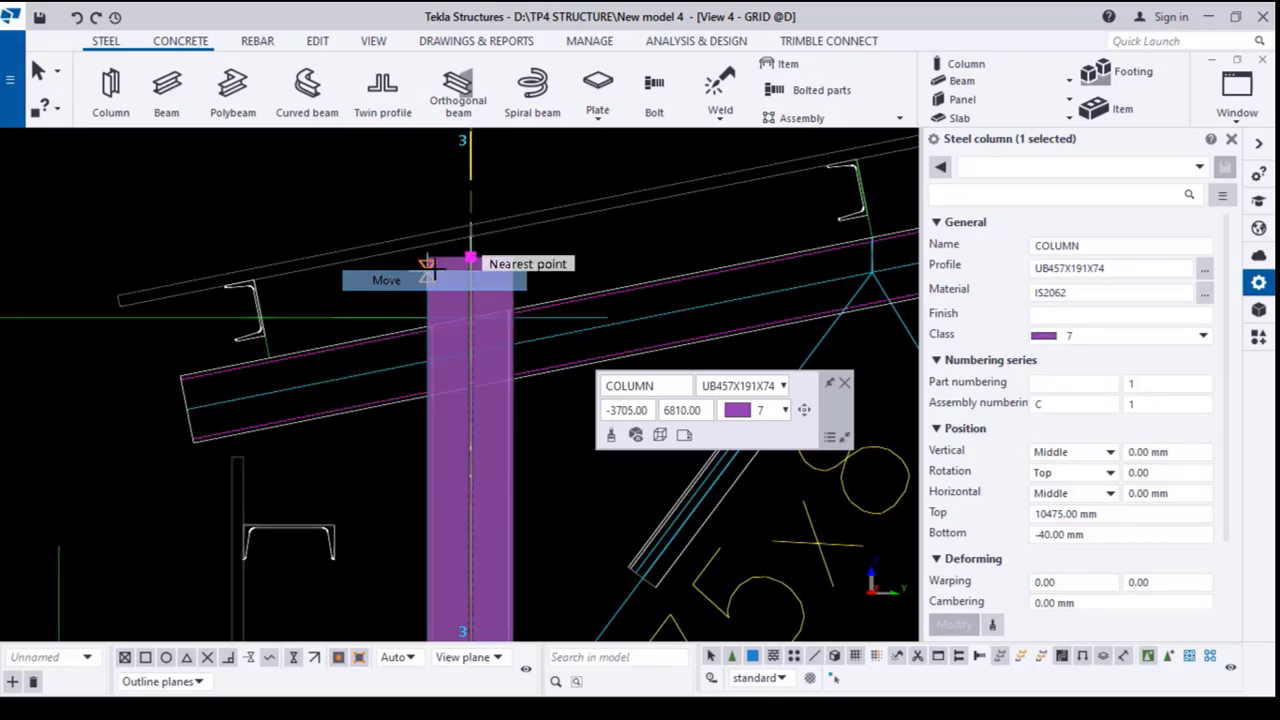
{"action": "scroll", "coordinate": [433, 270], "scroll_direction": "up", "scroll_amount": 4}
{"action": "left_click", "coordinate": [508, 232]}
{"action": "scroll", "coordinate": [508, 232], "scroll_direction": "down", "scroll_amount": 4}
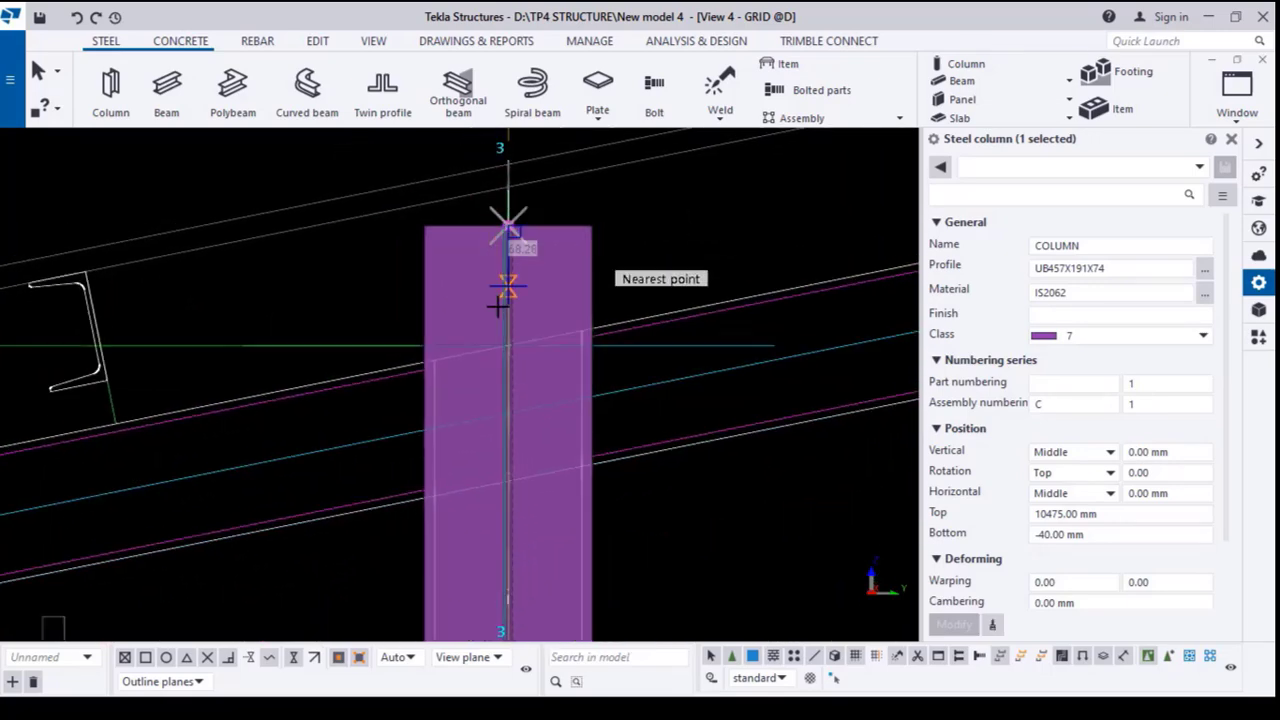
{"action": "scroll", "coordinate": [506, 355], "scroll_direction": "up", "scroll_amount": 7}
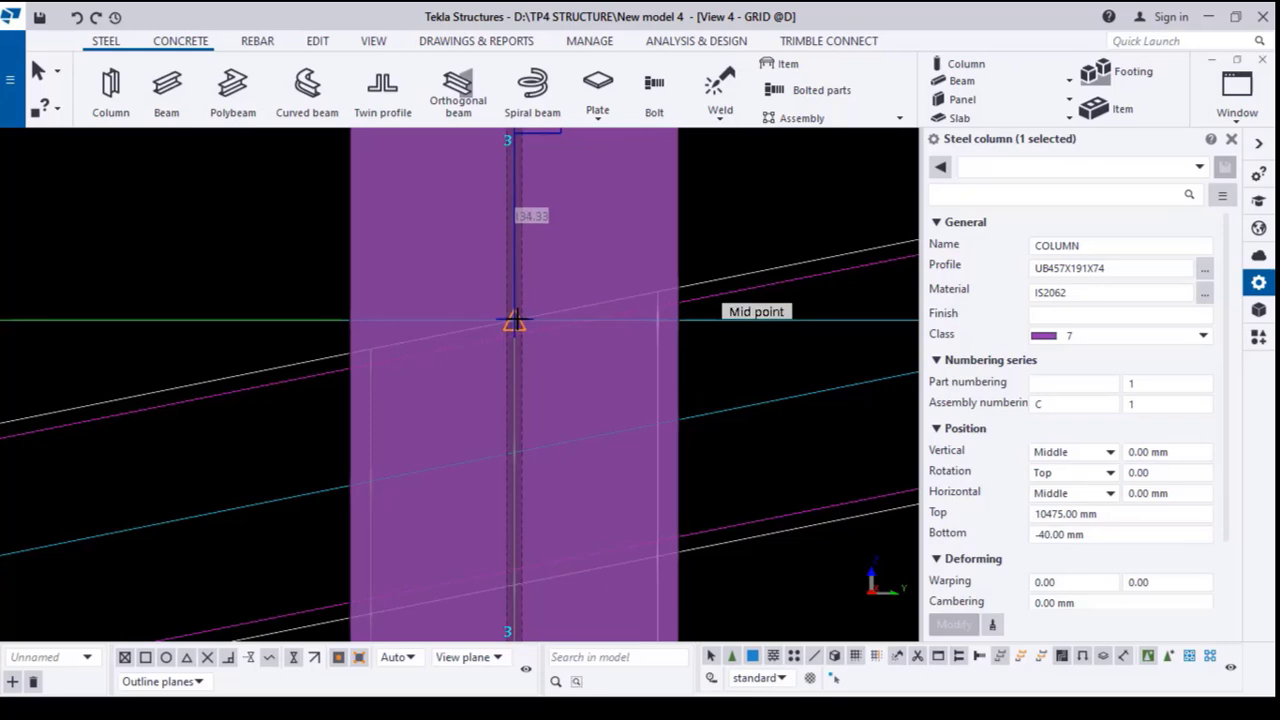
{"action": "scroll", "coordinate": [514, 332], "scroll_direction": "up", "scroll_amount": 2}
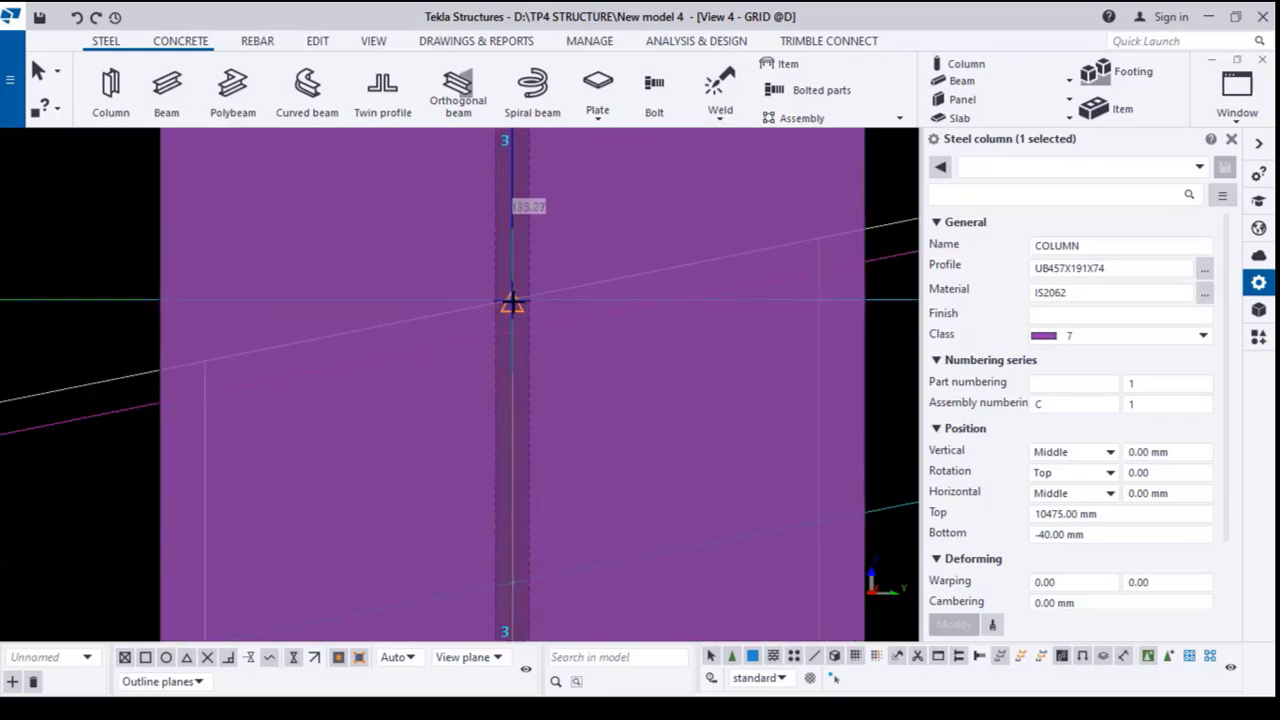
{"action": "left_click", "coordinate": [513, 317]}
{"action": "scroll", "coordinate": [513, 317], "scroll_direction": "down", "scroll_amount": 5}
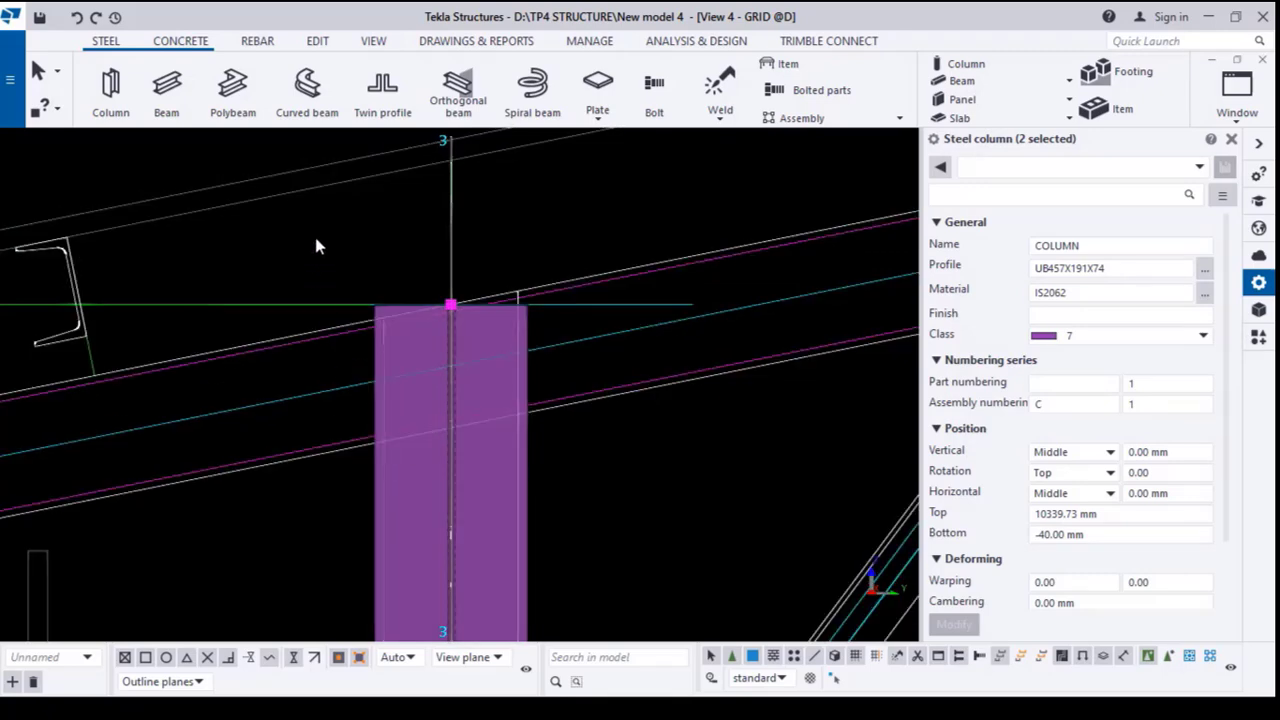
- Move the column's top end from the rafter's upper edge down to the rafter's lower edge on grid line 3
{"action": "right_click", "coordinate": [440, 311]}
{"action": "left_click", "coordinate": [481, 374]}
{"action": "scroll", "coordinate": [470, 350], "scroll_direction": "up", "scroll_amount": 3}
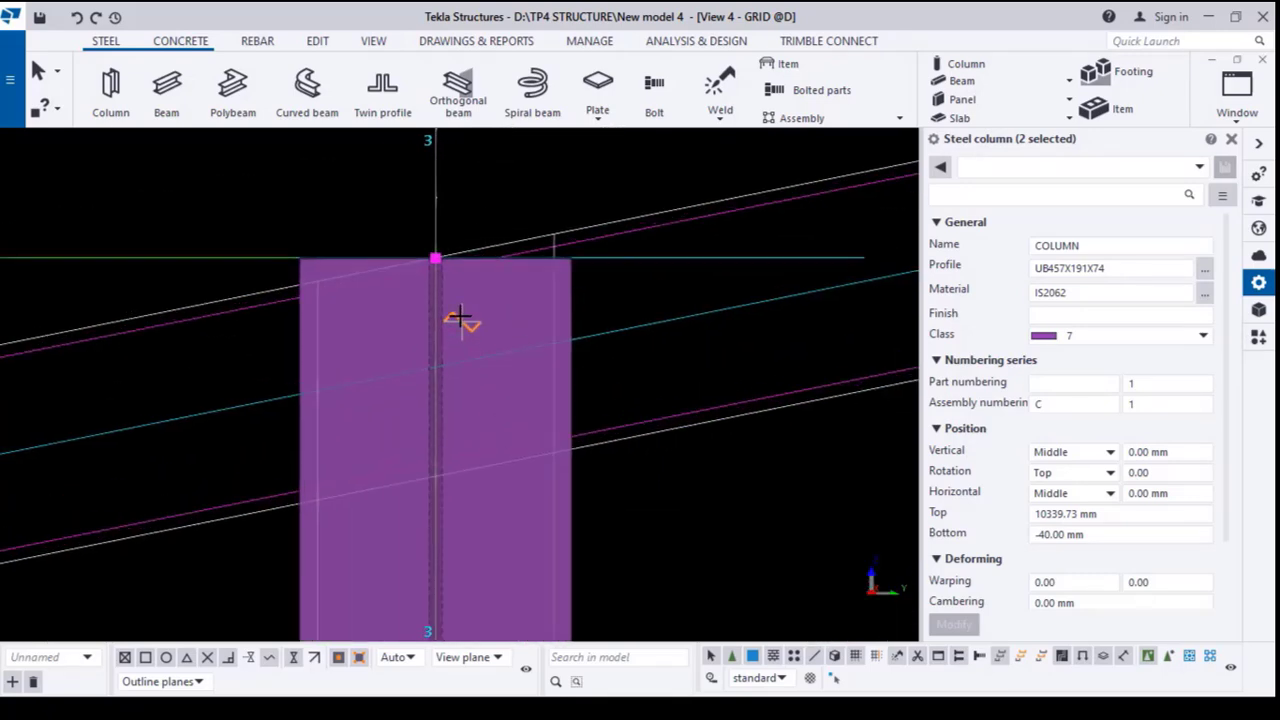
{"action": "left_click", "coordinate": [433, 252]}
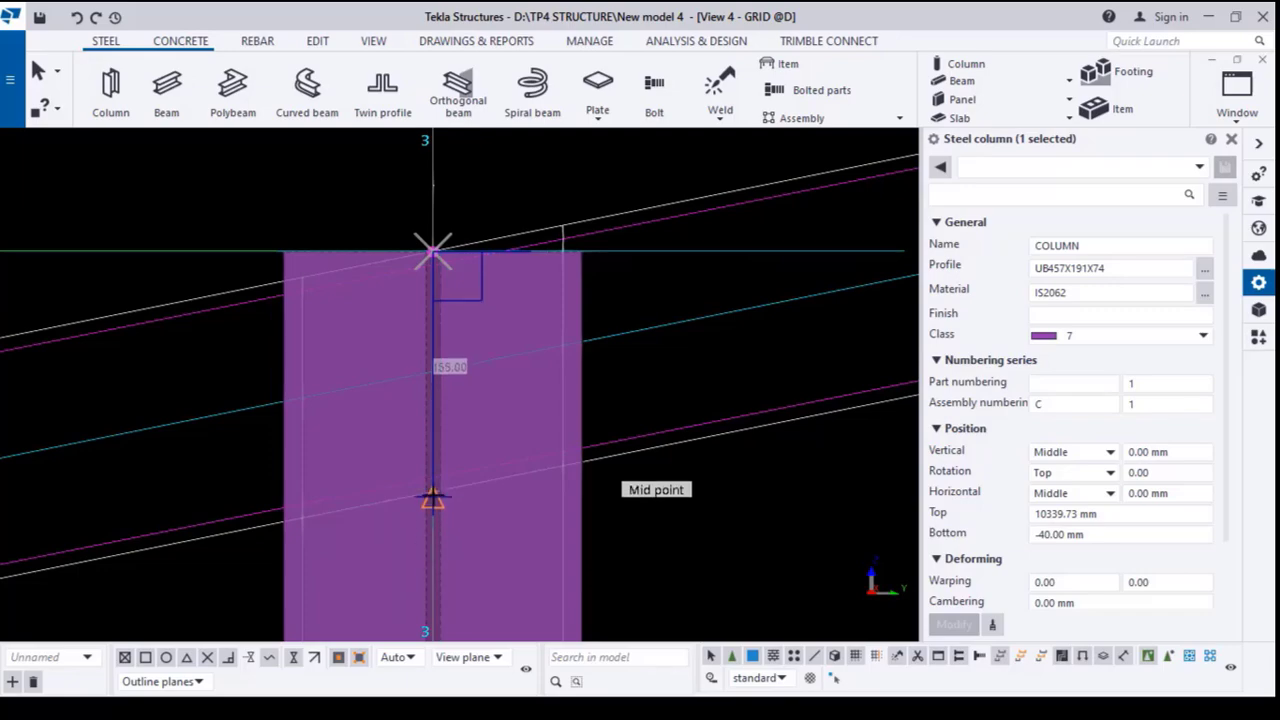
{"action": "left_click", "coordinate": [433, 492]}
{"action": "scroll", "coordinate": [476, 284], "scroll_direction": "down", "scroll_amount": 8}
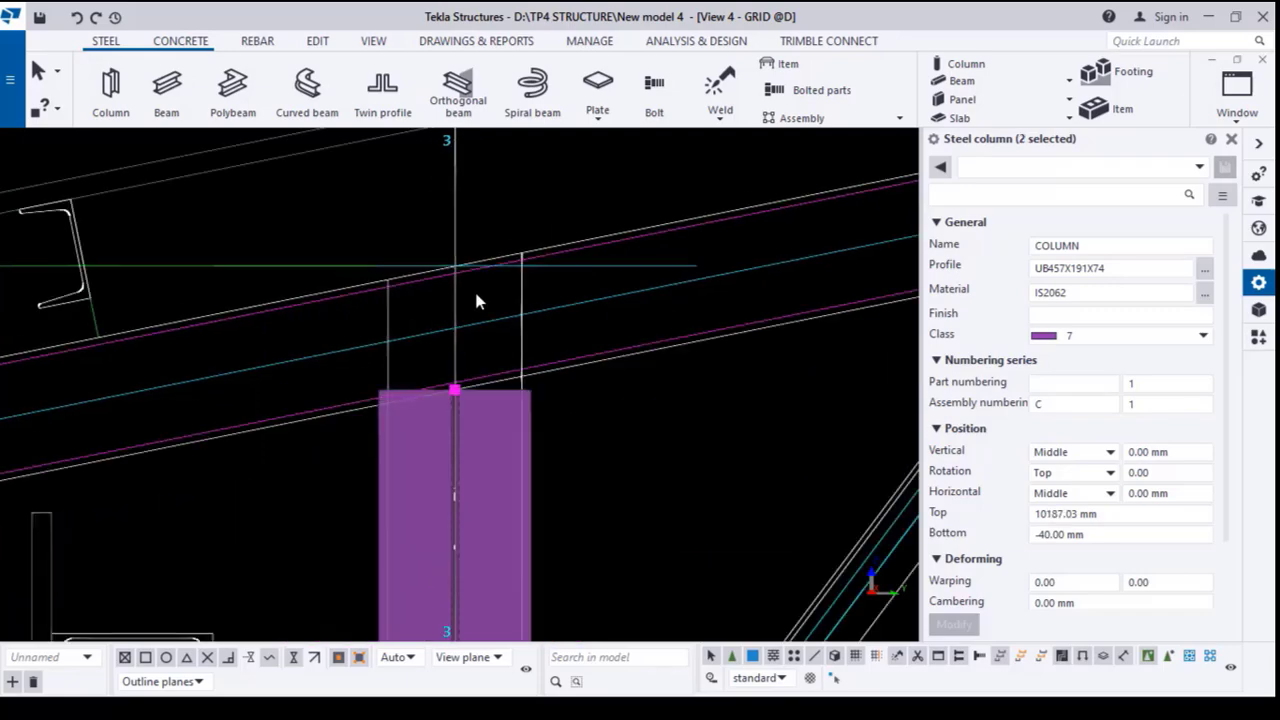
{"action": "scroll", "coordinate": [482, 398], "scroll_direction": "down", "scroll_amount": 5}
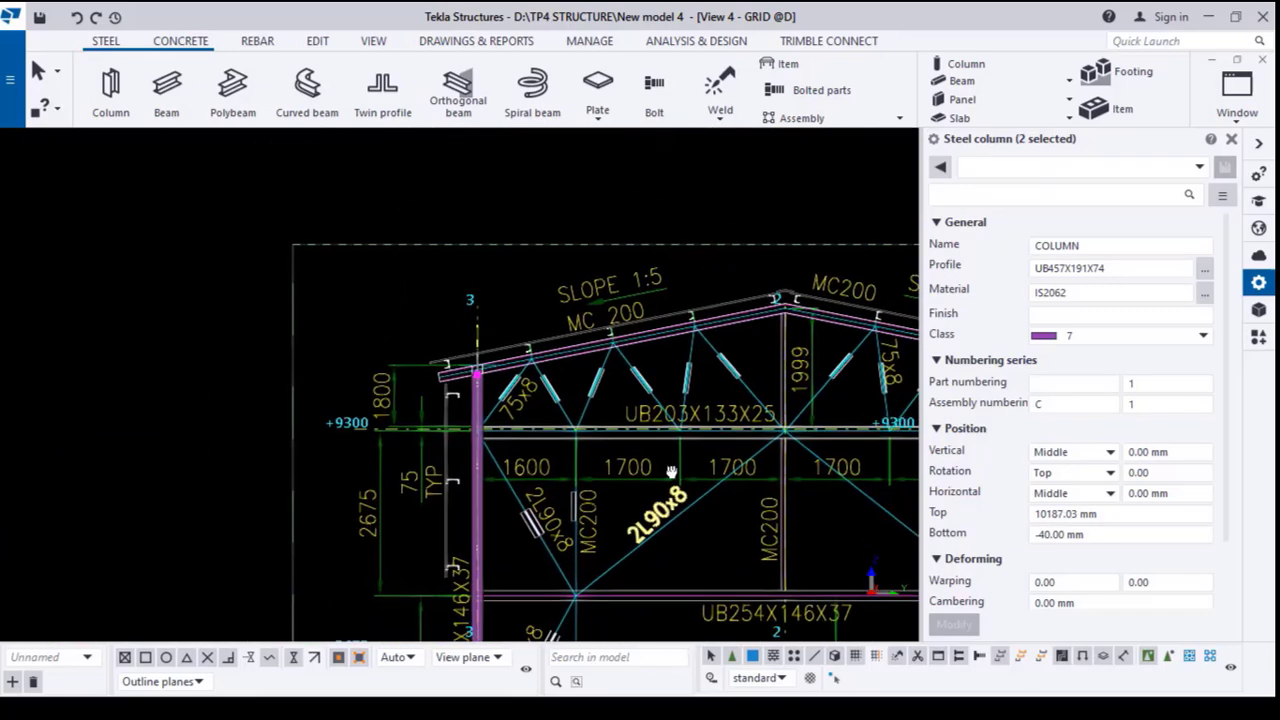